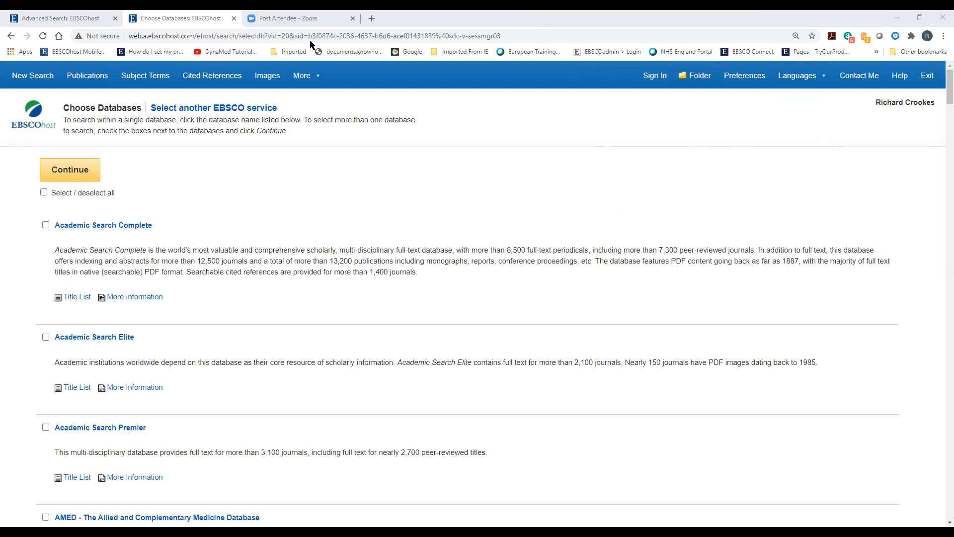
In the CINAHL session, bring up the detailed Choose Databases list
scroll(213, 211, "down", 2)
scroll(212, 212, "up", 1)
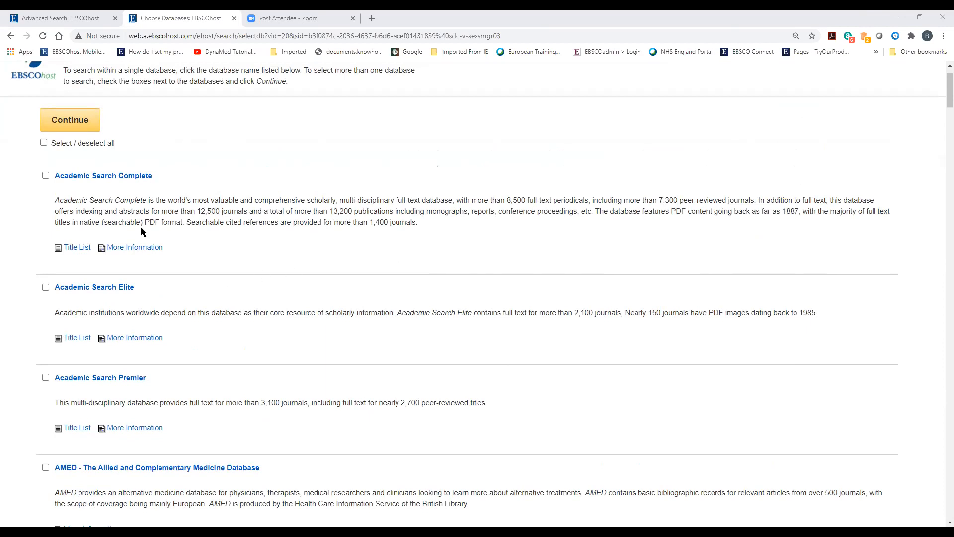
scroll(191, 357, "down", 2)
scroll(191, 358, "up", 2)
left_click(82, 20)
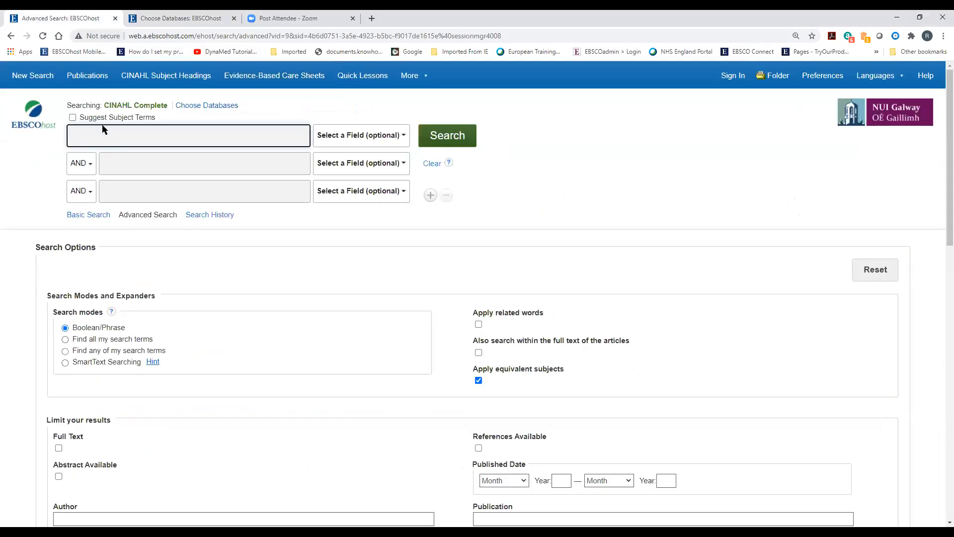
left_click(194, 106)
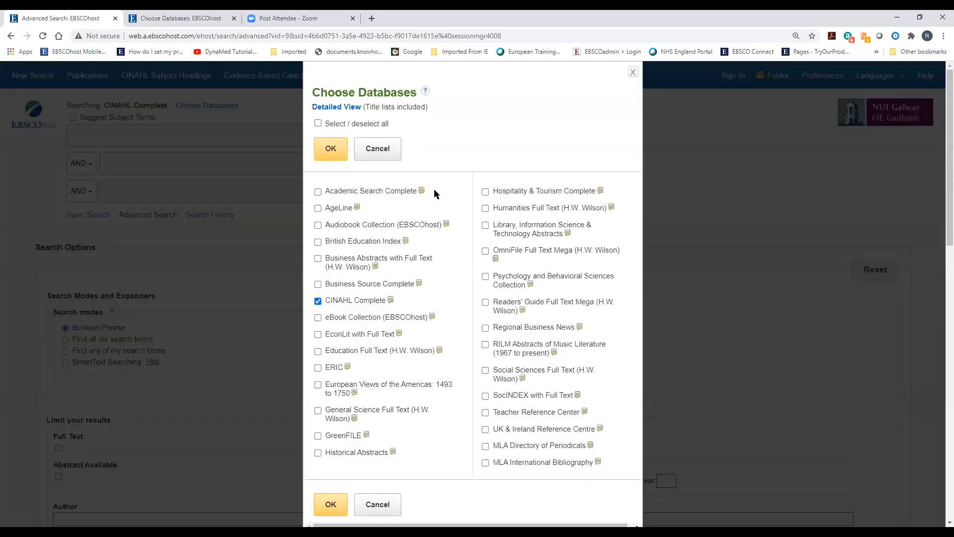
left_click(331, 107)
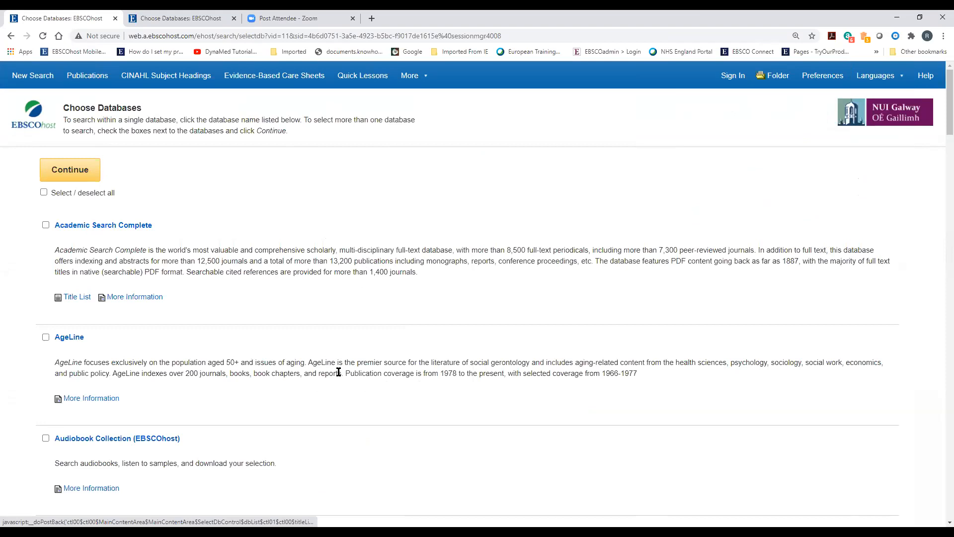
Untick CINAHL Complete, then go back to the other session's database list
scroll(338, 372, "down", 4)
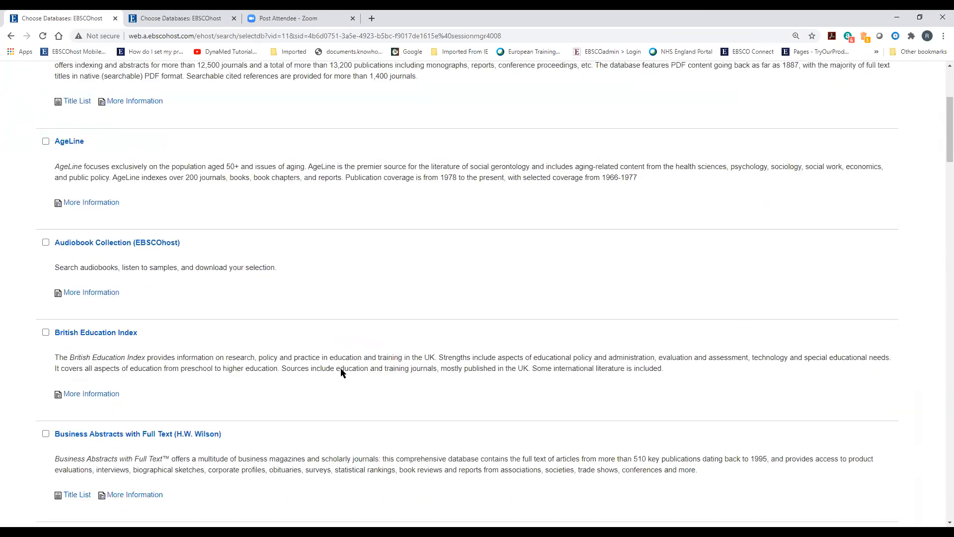
scroll(341, 372, "up", 2)
scroll(361, 375, "down", 3)
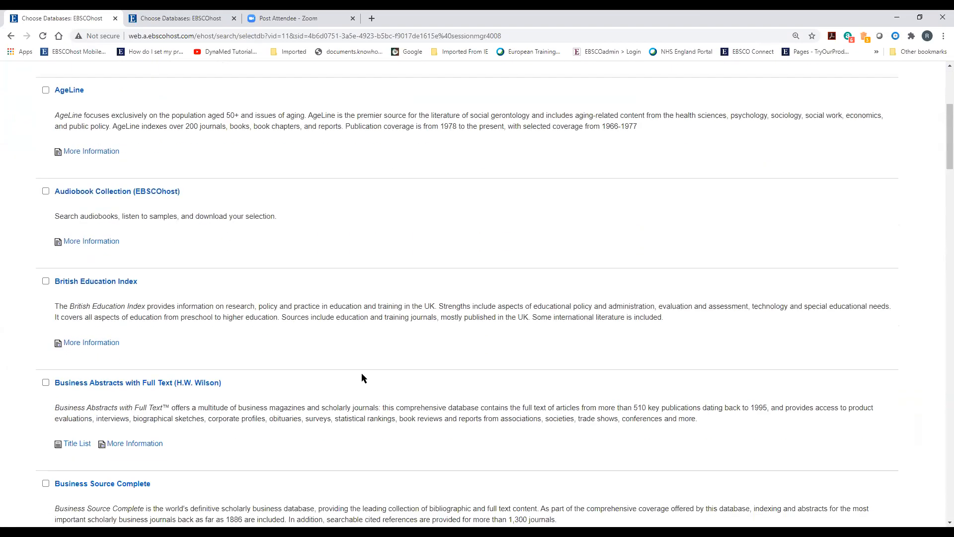
scroll(362, 378, "down", 6)
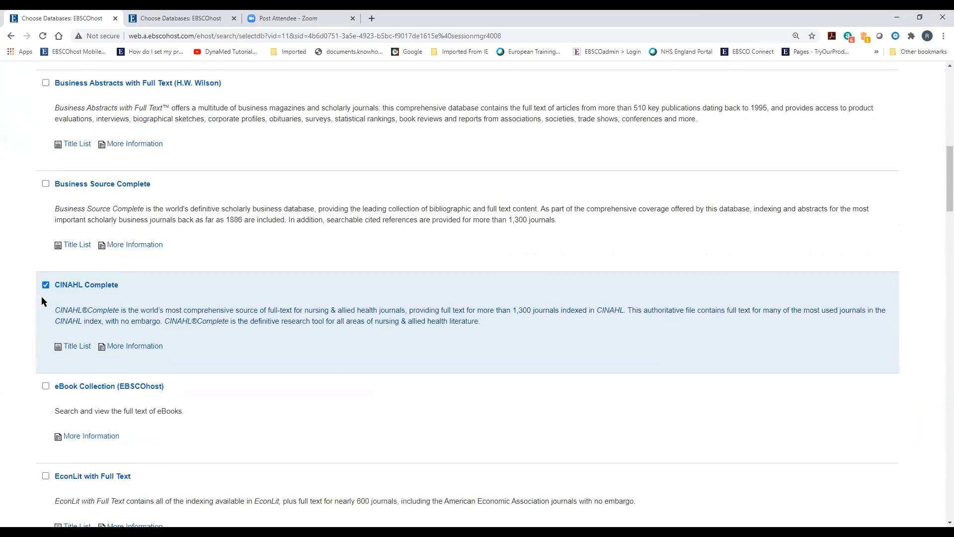
left_click(46, 285)
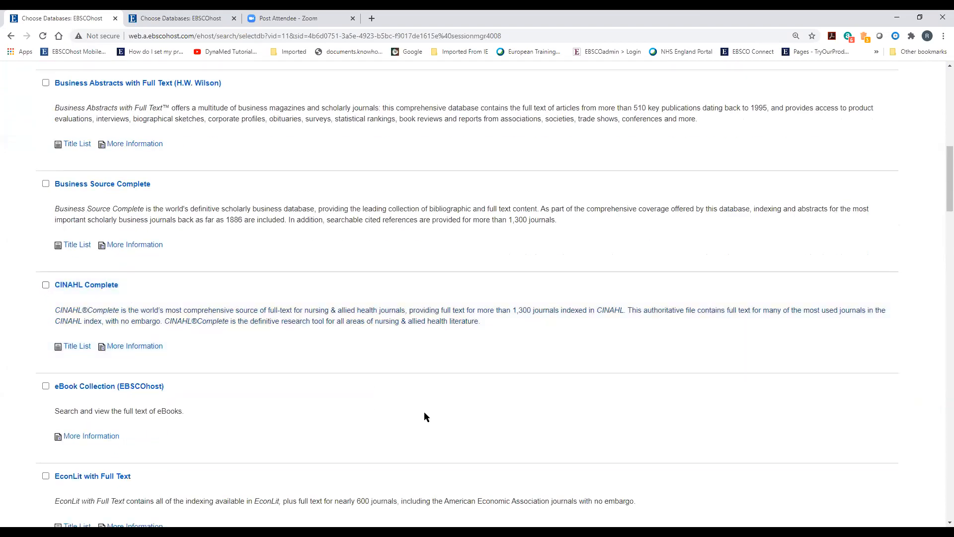
scroll(423, 412, "down", 2)
scroll(413, 427, "down", 2)
scroll(400, 437, "up", 10)
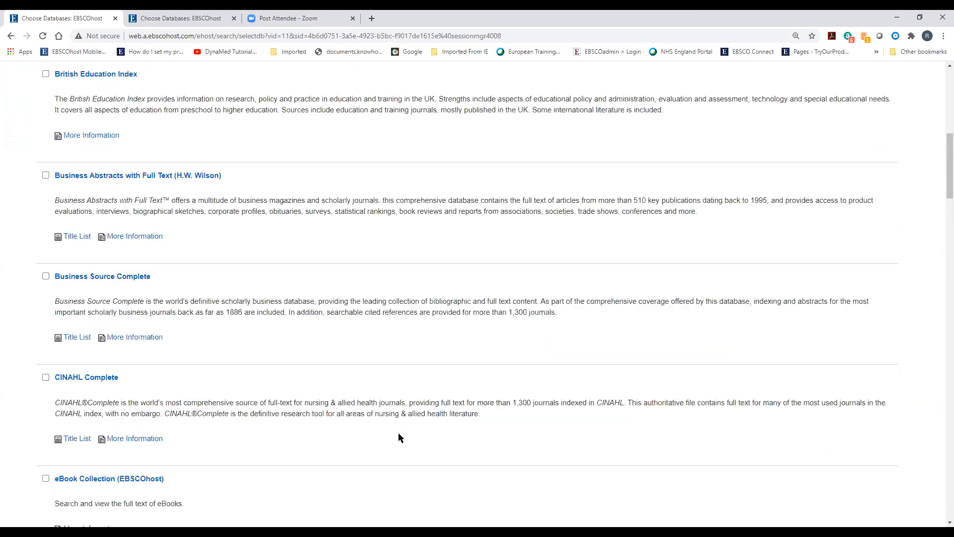
scroll(396, 438, "up", 4)
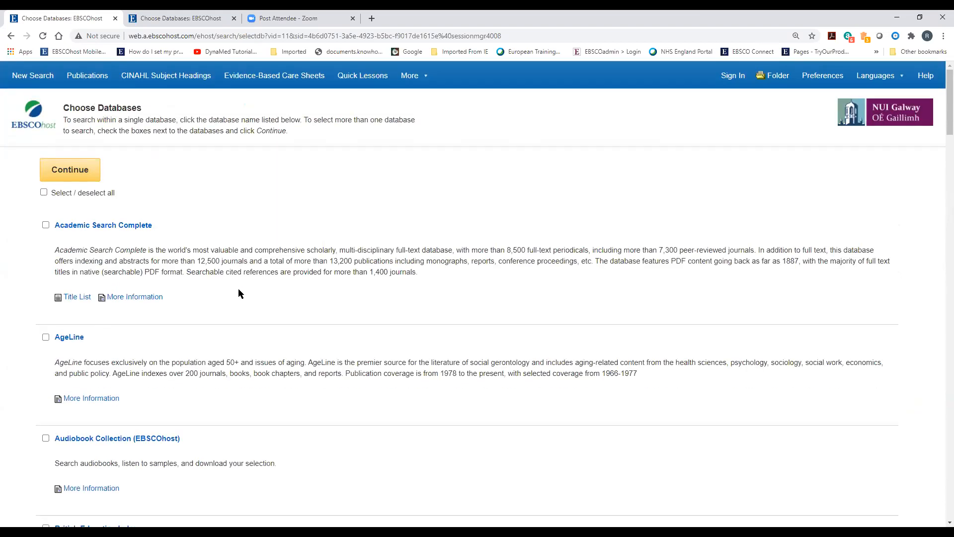
left_click(170, 20)
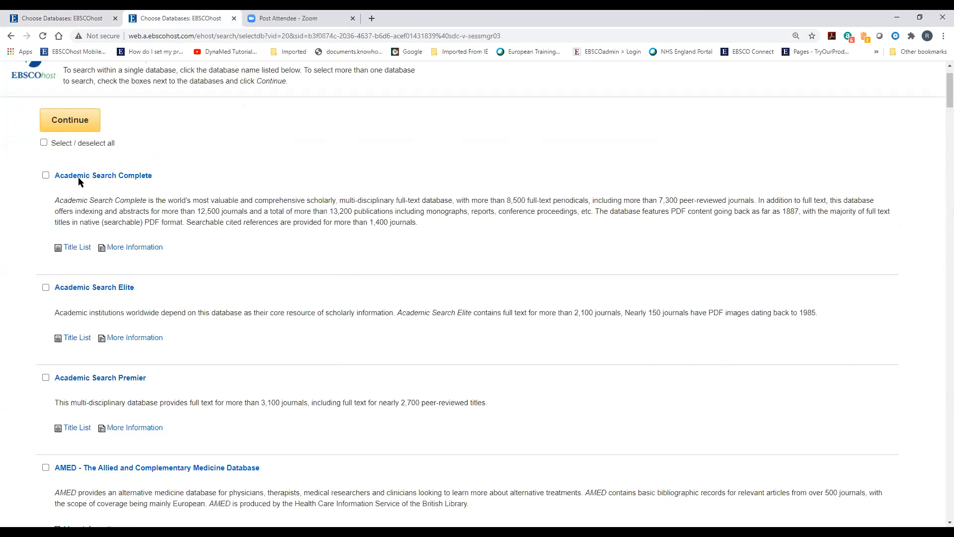
Start an Advanced Search on Academic Search Complete via the All Medical Databases resource
left_click(100, 177)
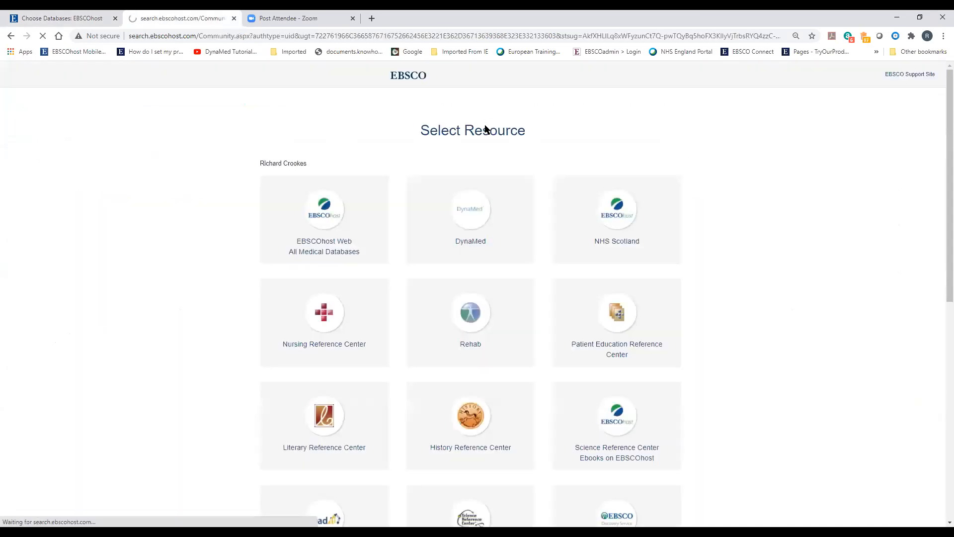
left_click(308, 240)
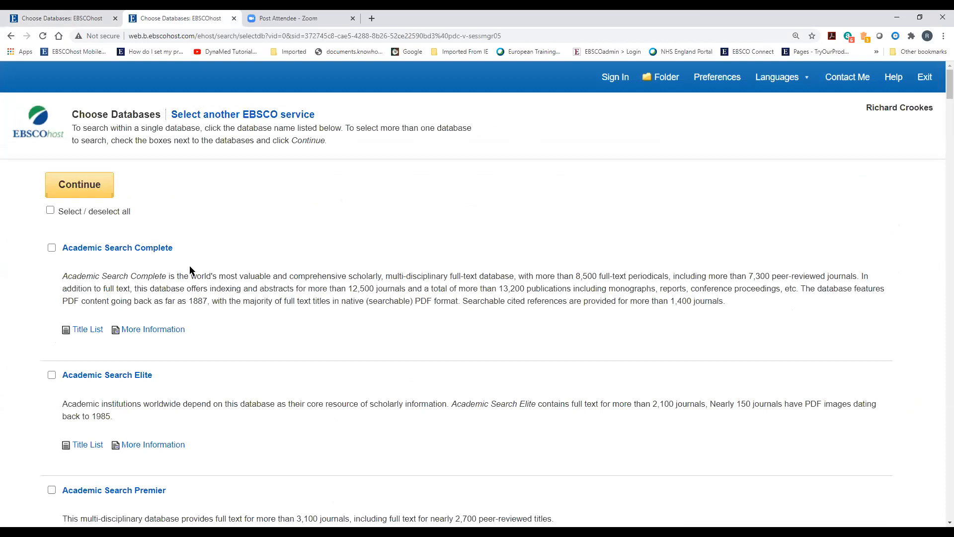
left_click(149, 248)
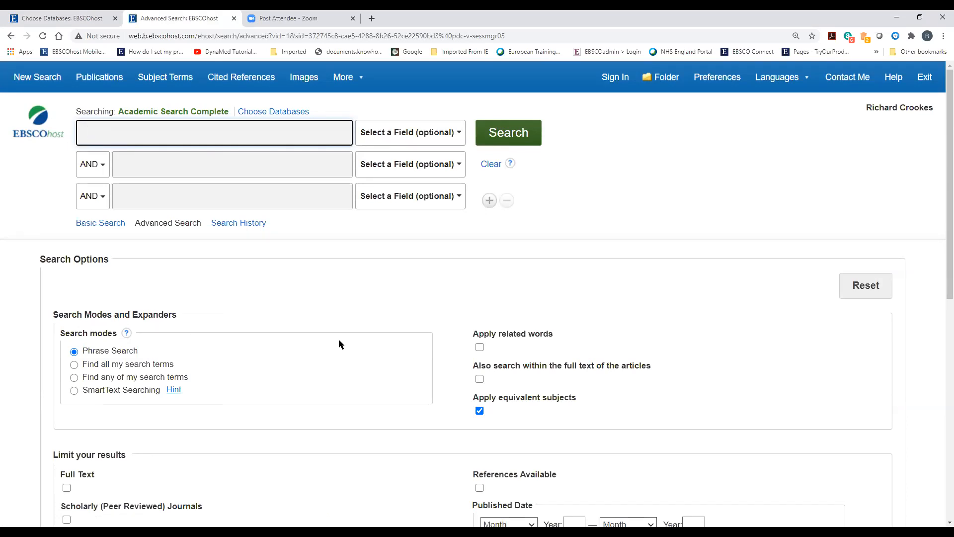
Fill in the domestic violence synonym suggestion, quoting "domestic violence" and "domestic abuse"
type("domestic vio")
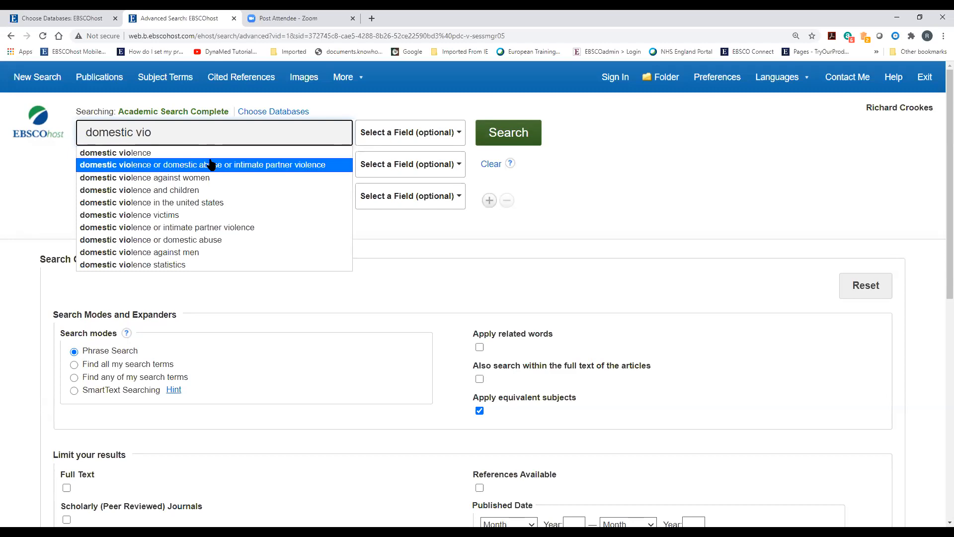
left_click(209, 164)
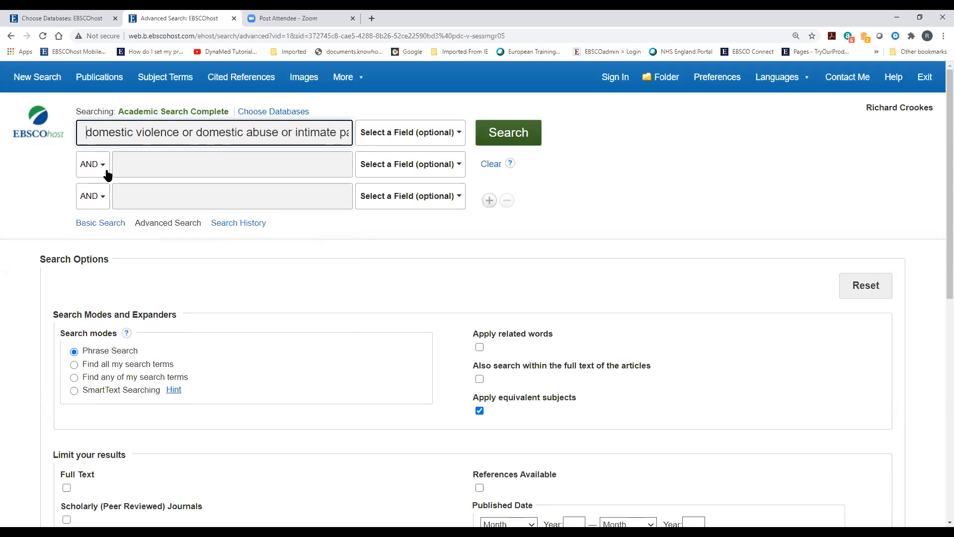
key("Home")
type("\"")
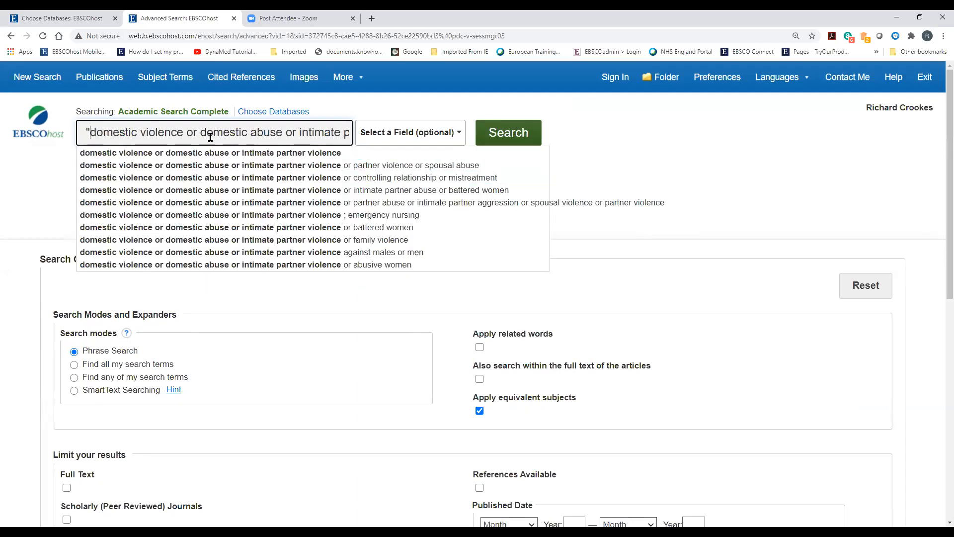
left_click(182, 132)
key("Delete")
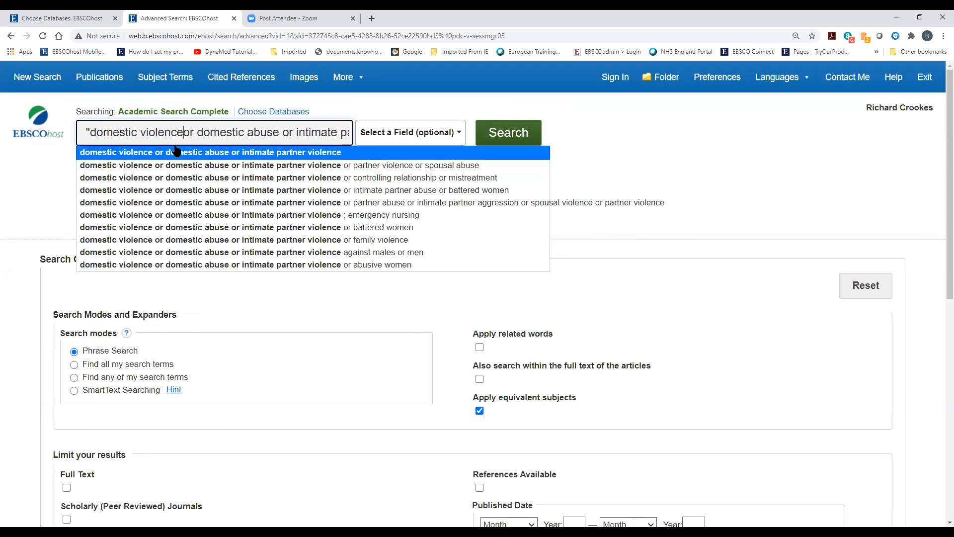
type("\"")
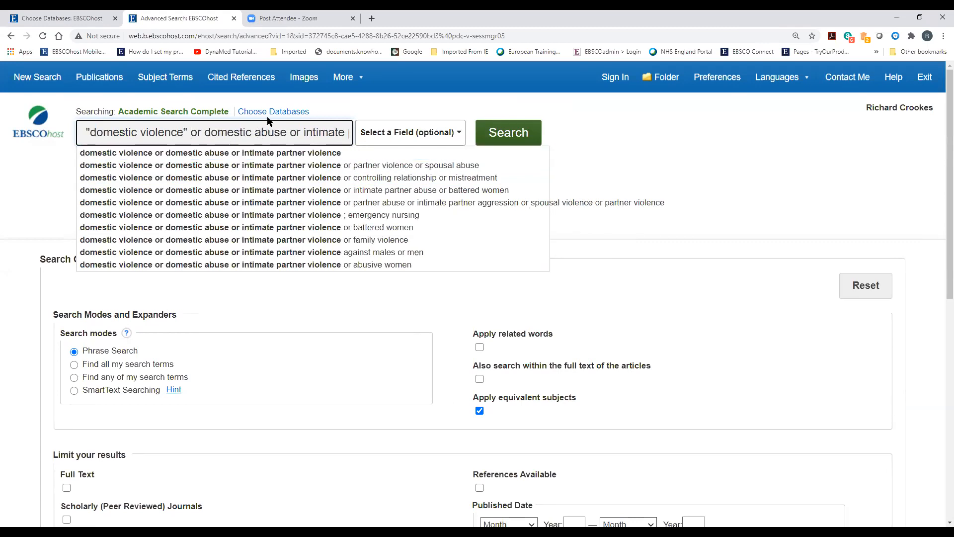
left_click(205, 132)
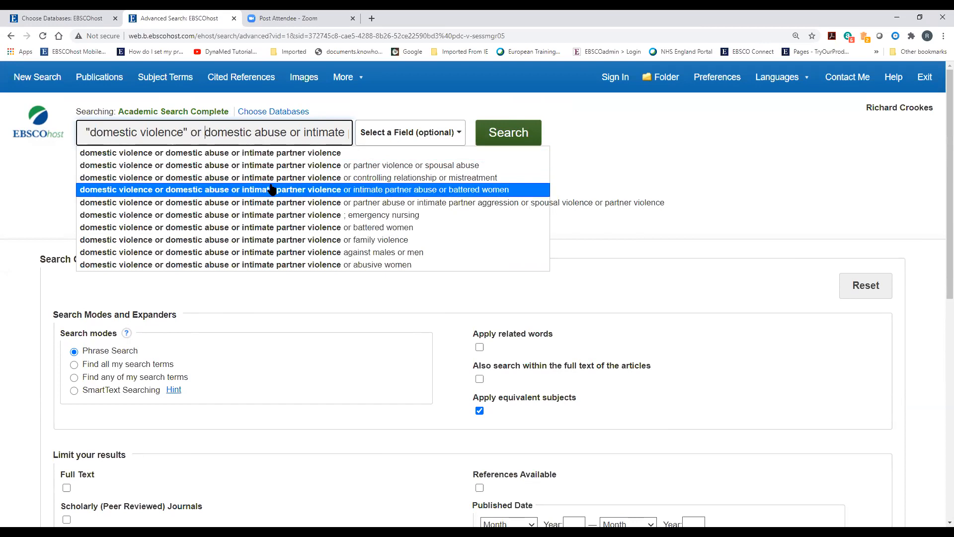
type("\"")
left_click(290, 134)
type("\"")
Append 'or spouse abuse or wife abuse or battered women' to the query
left_click(309, 133)
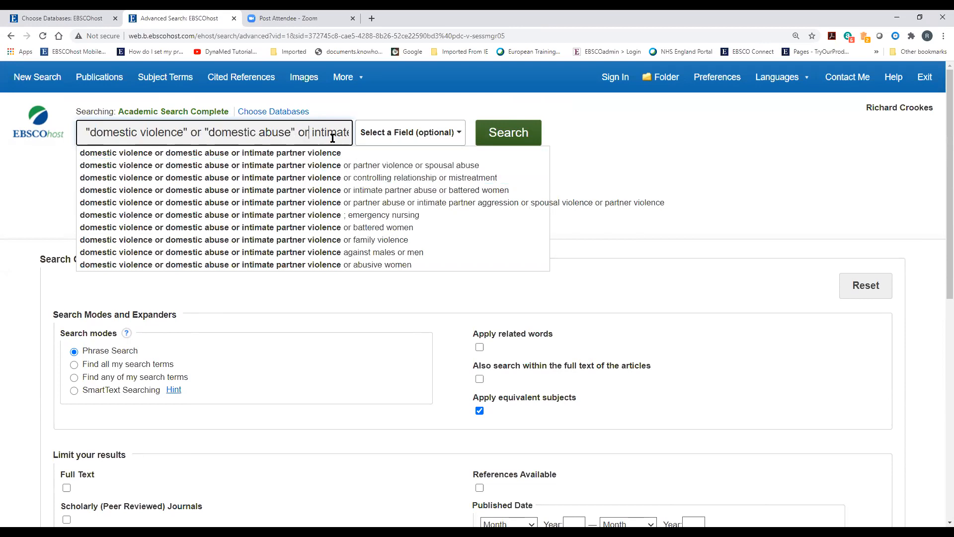
left_click_drag(304, 134, 382, 142)
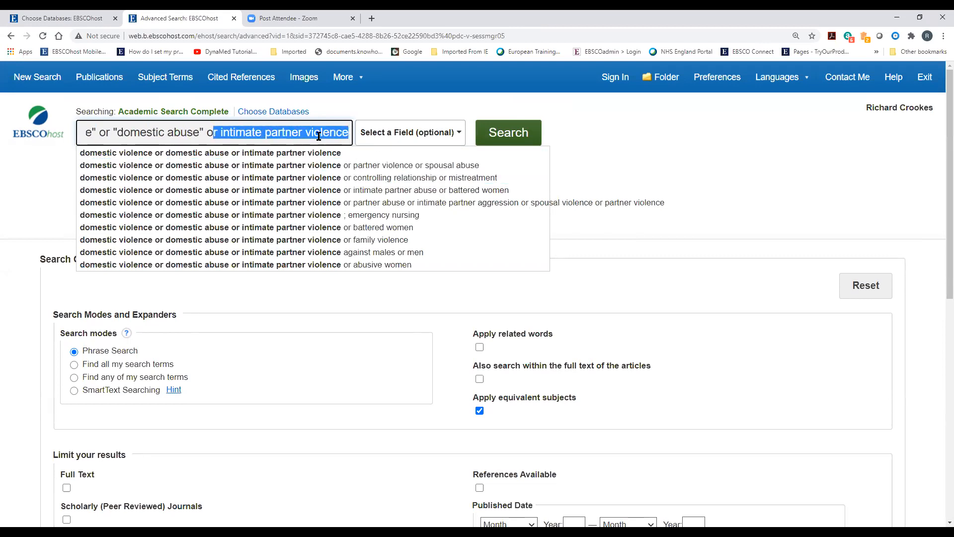
left_click(348, 132)
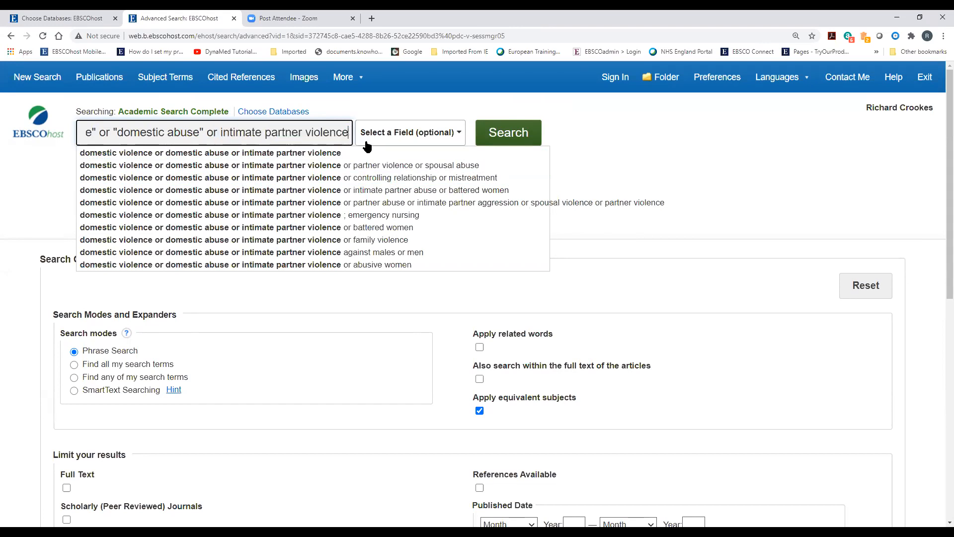
type("or sp")
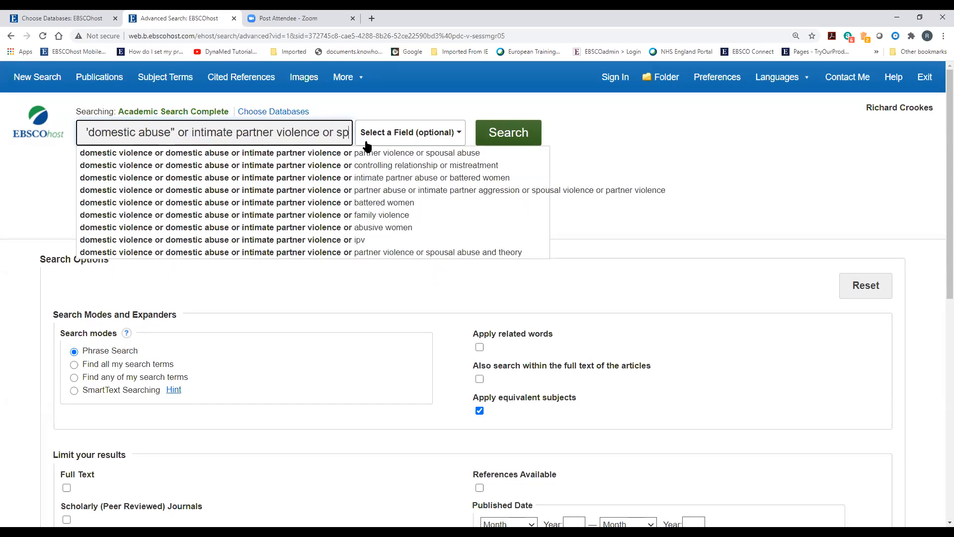
type("ous")
key("BackSpace")
type("e ab")
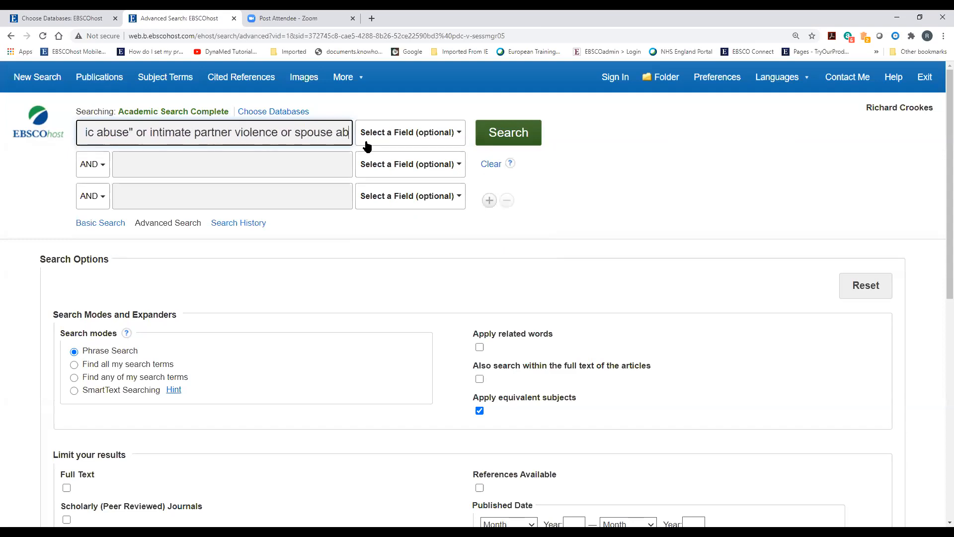
type("use or wife")
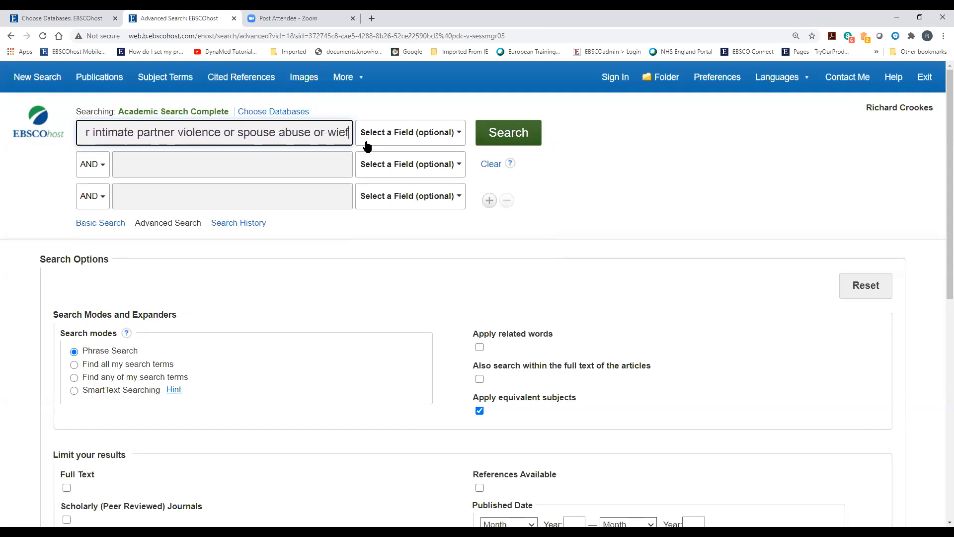
type("se")
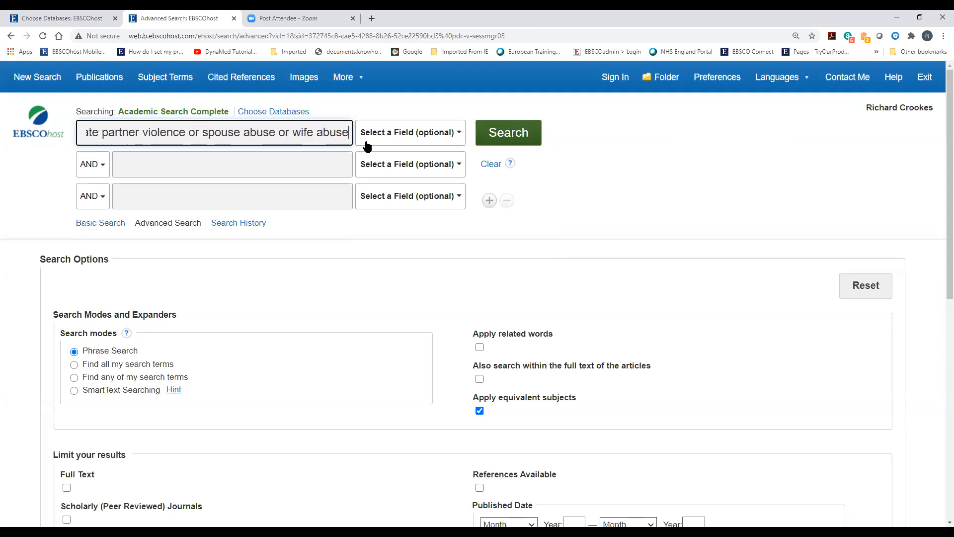
type(" or battered women")
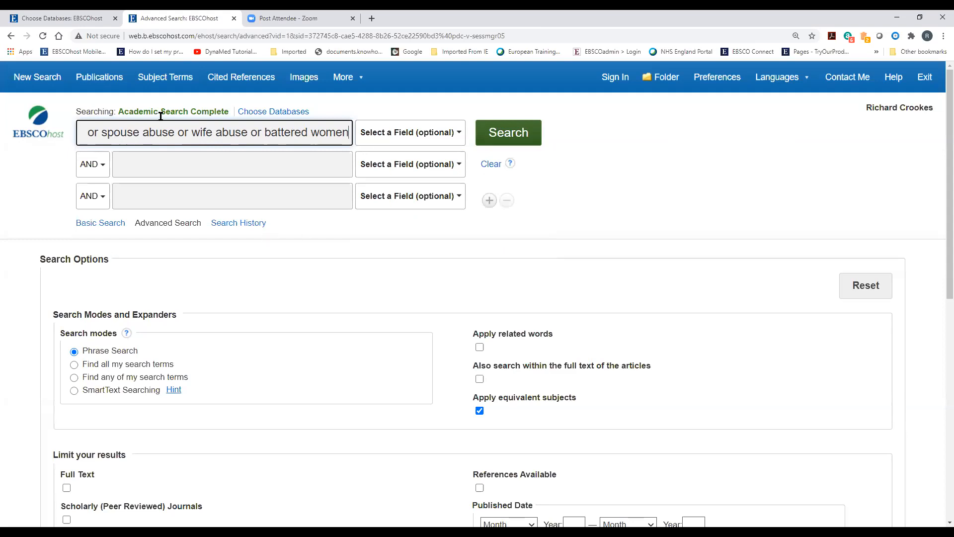
Limit the first search row to TI Title
triple_click(151, 129)
right_click(151, 131)
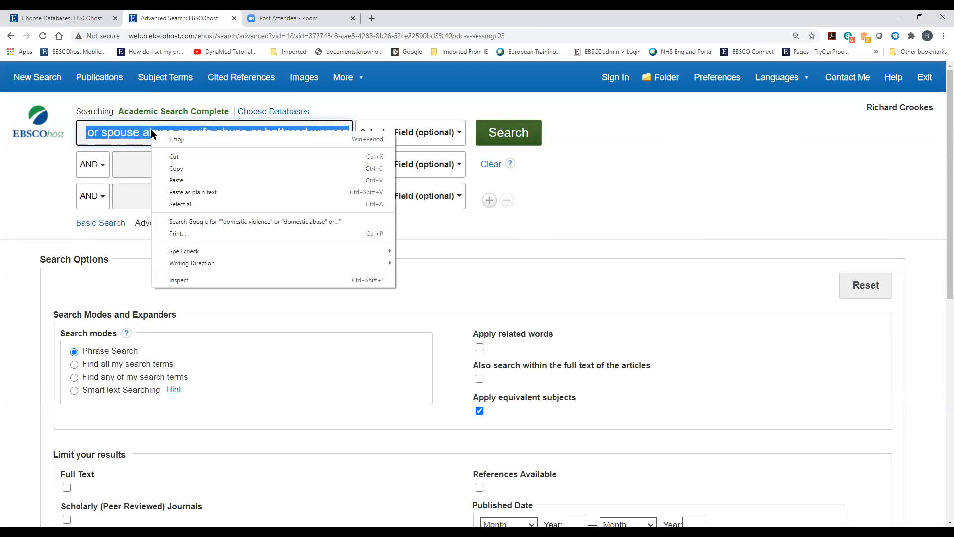
left_click(350, 112)
left_click(408, 136)
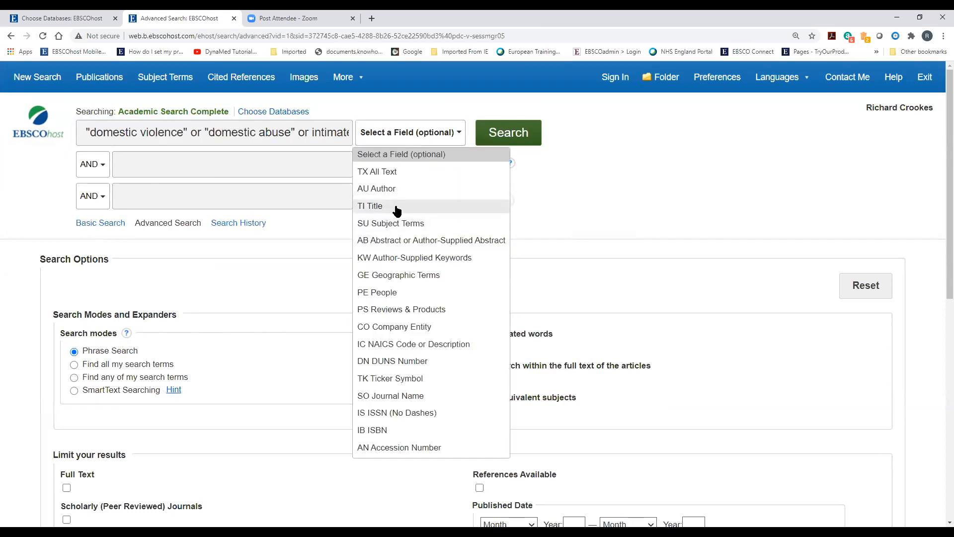
left_click(390, 211)
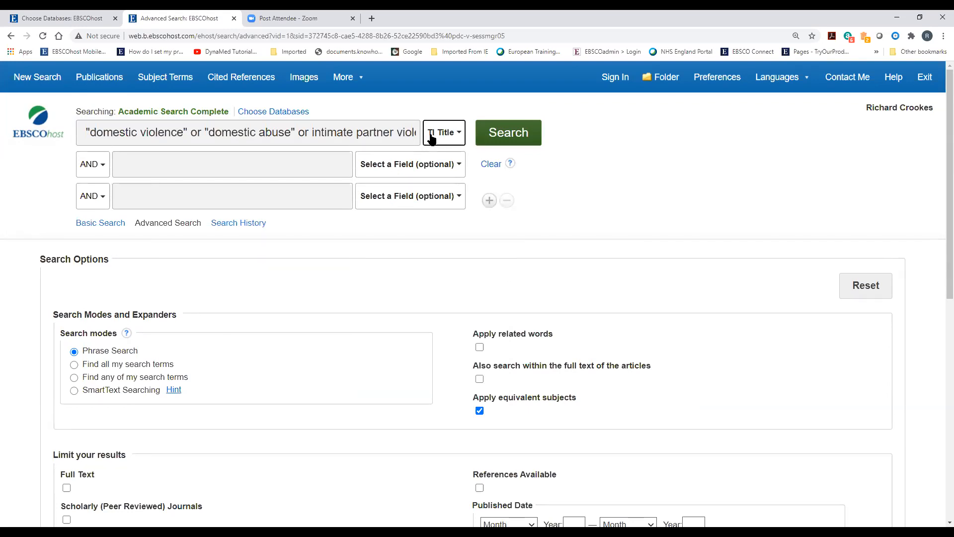
Copy the query into row 2 as AB Abstract, join with OR, and search
triple_click(252, 130)
right_click(253, 131)
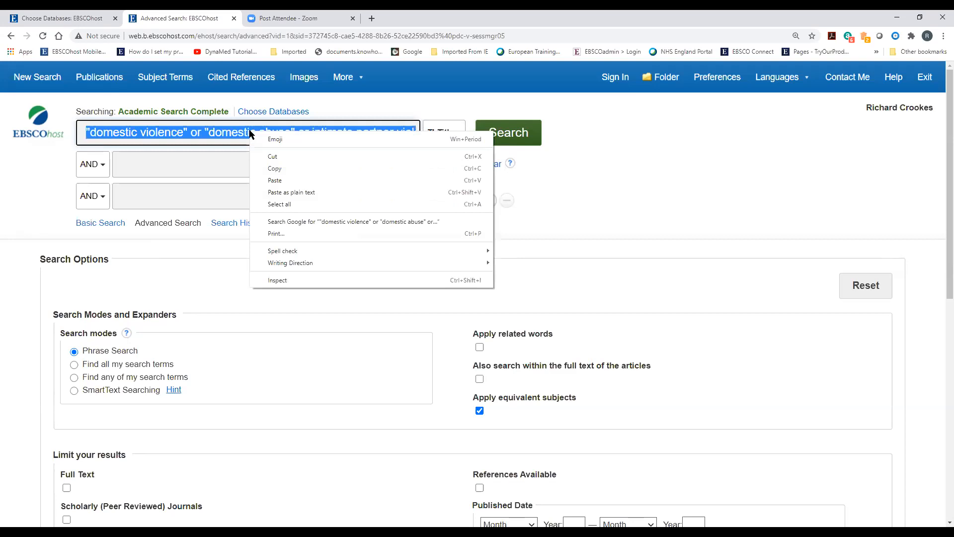
left_click(255, 164)
left_click(228, 166)
right_click(228, 167)
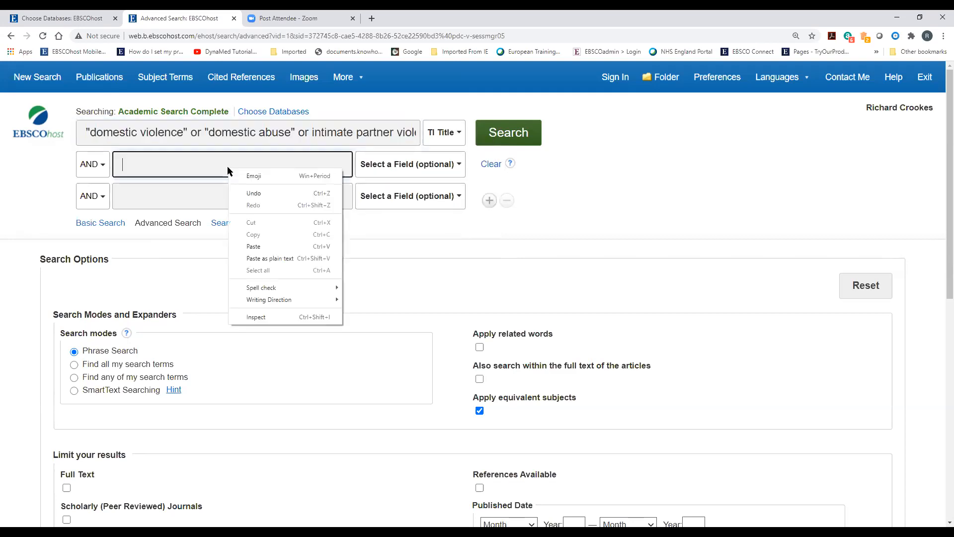
left_click(250, 245)
left_click(399, 171)
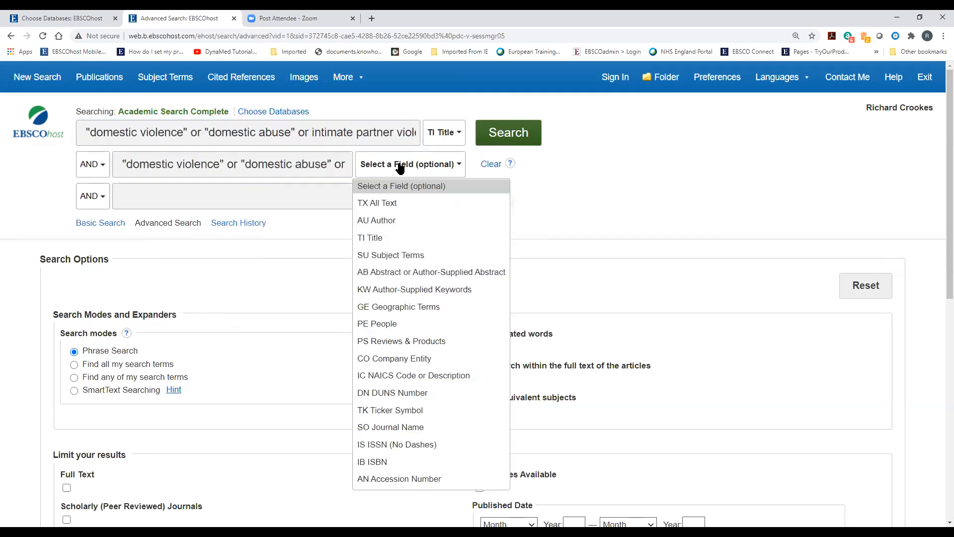
left_click(370, 273)
left_click(92, 167)
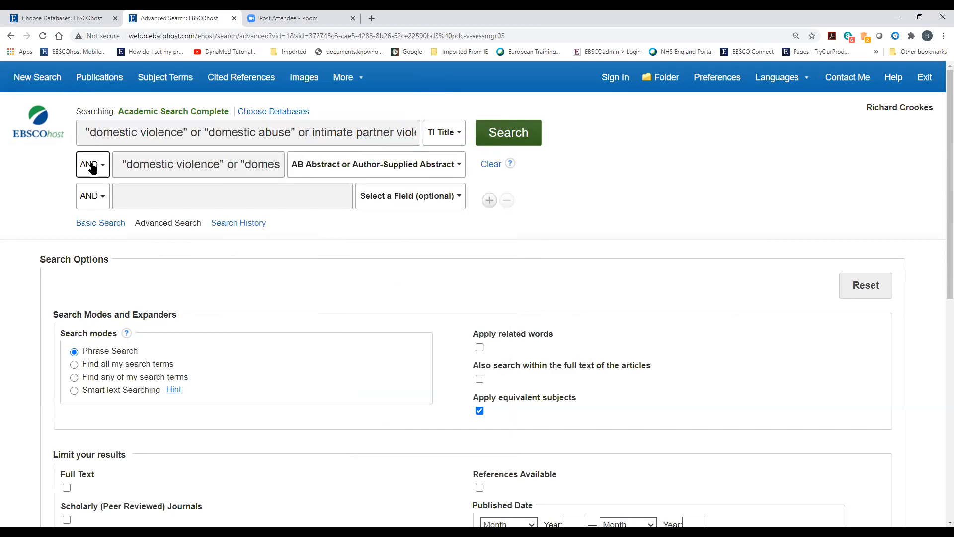
left_click(92, 207)
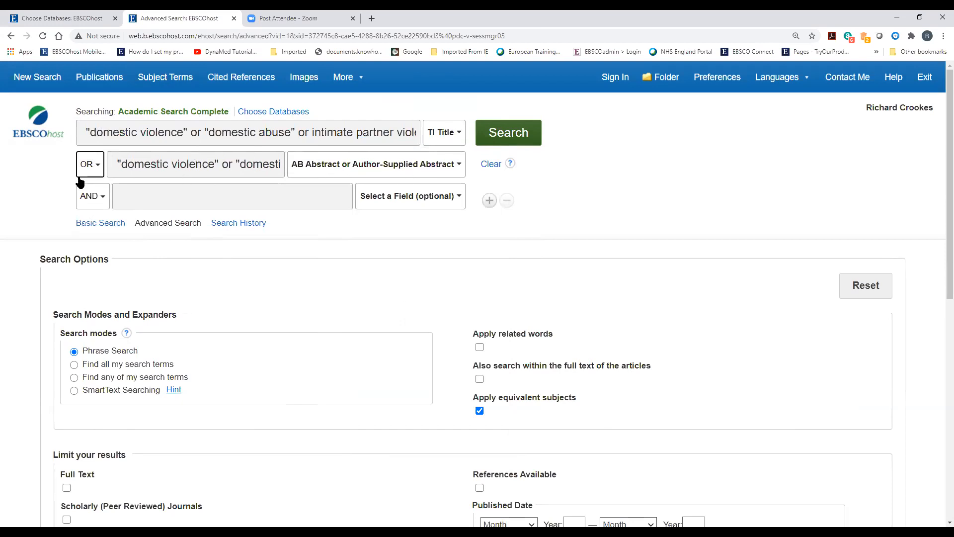
left_click(513, 138)
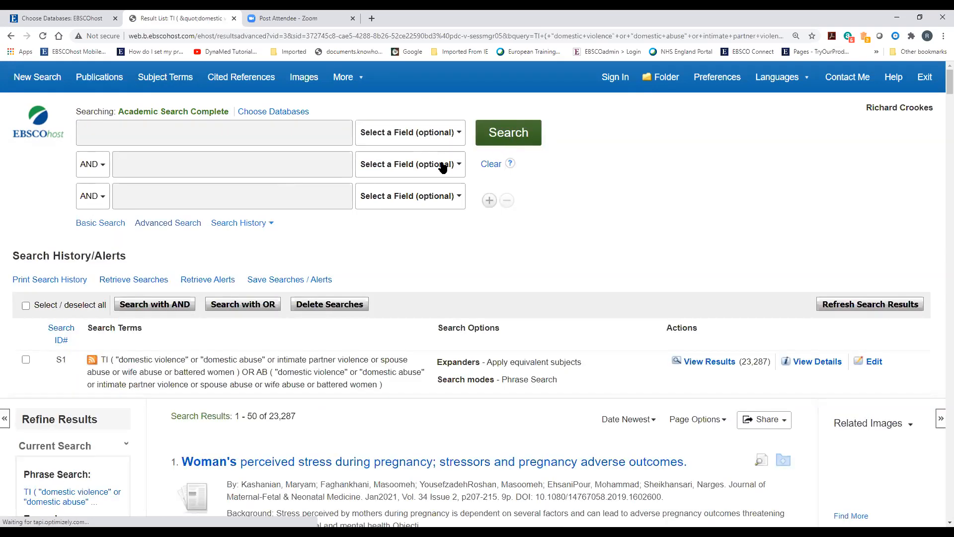
Scroll the results to confirm S1 returned 23,287 hits in the search history
scroll(410, 217, "down", 4)
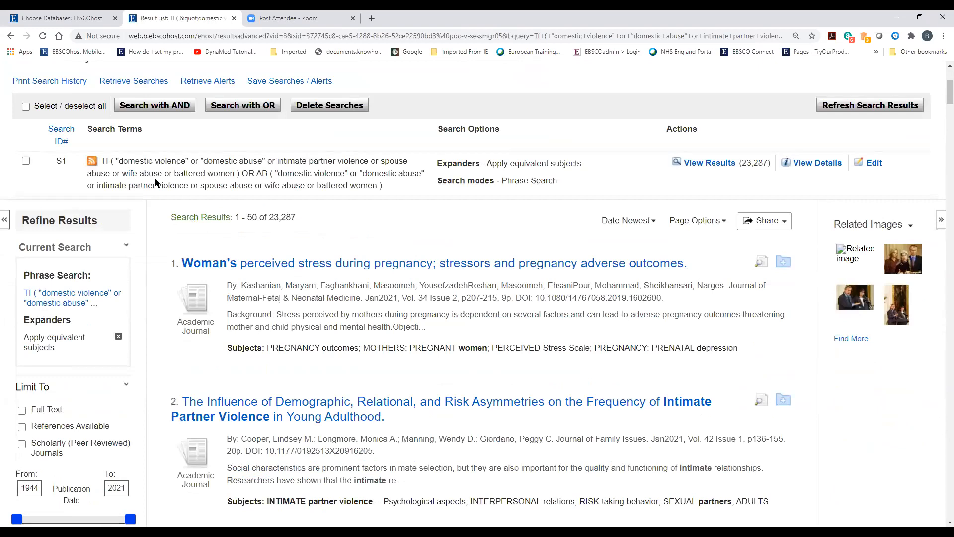
scroll(328, 385, "up", 2)
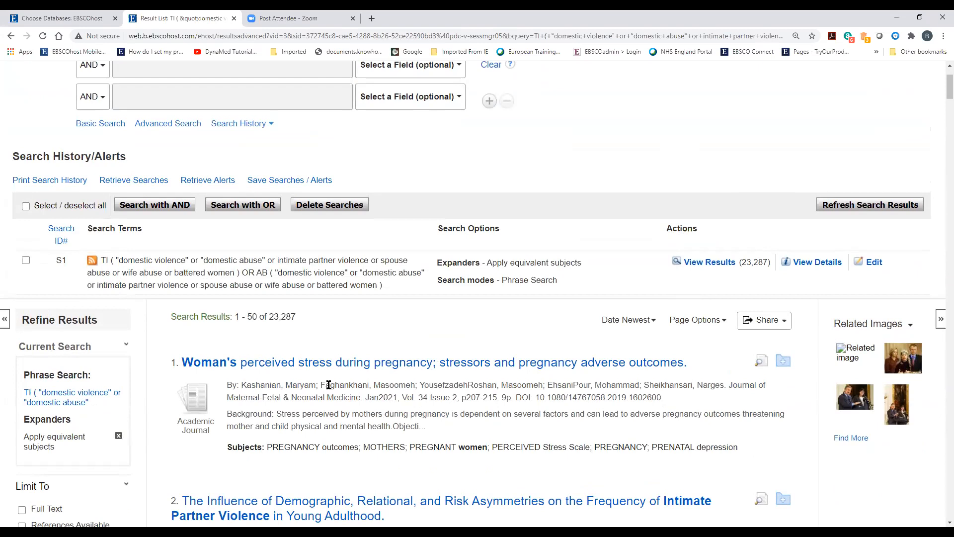
scroll(329, 385, "up", 2)
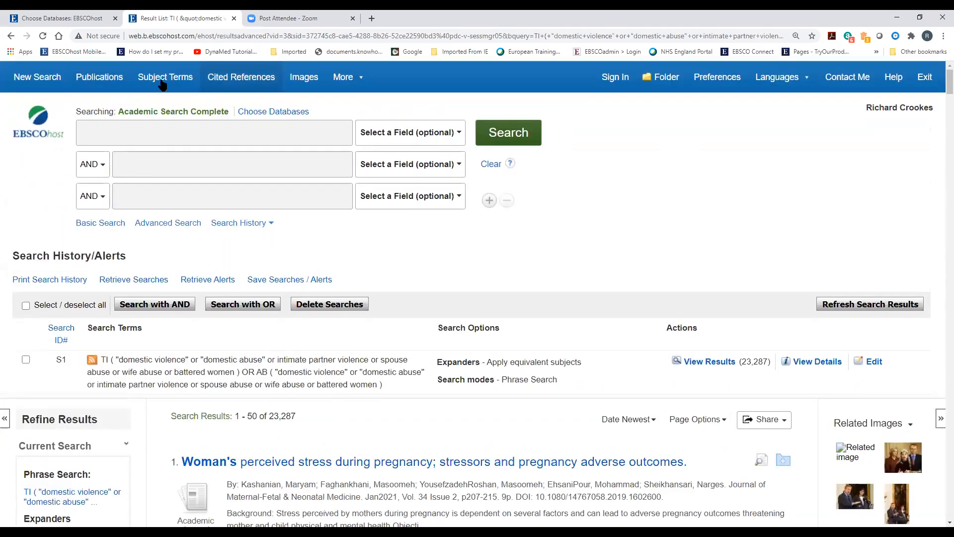
Browse Subject Terms for 'domestic violence' and add the exploded DOMESTIC violence heading
left_click(169, 81)
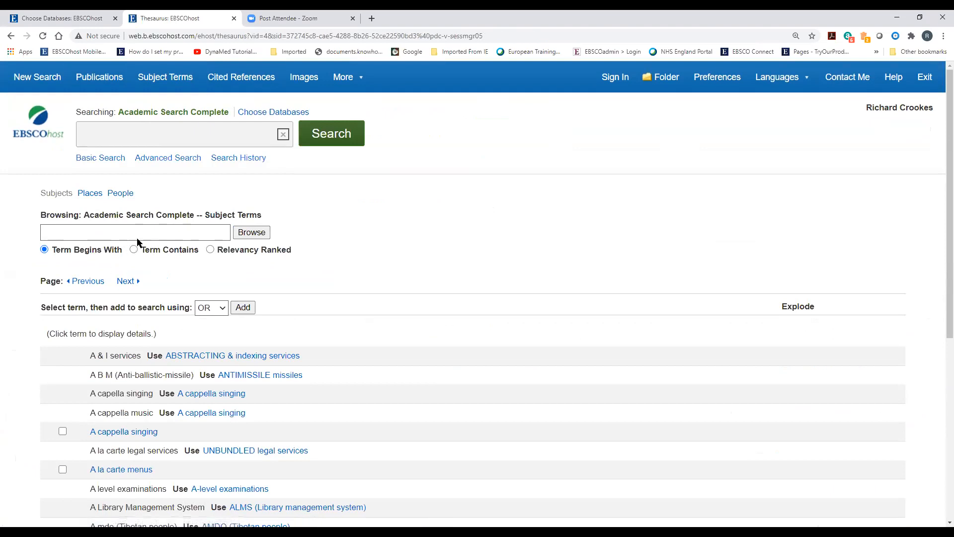
left_click(131, 237)
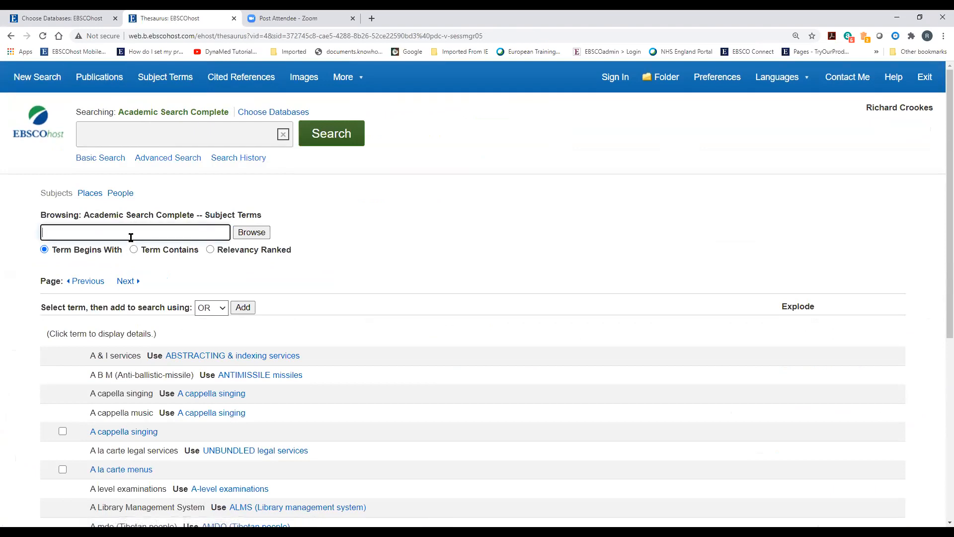
type("domestic violence")
left_click(260, 233)
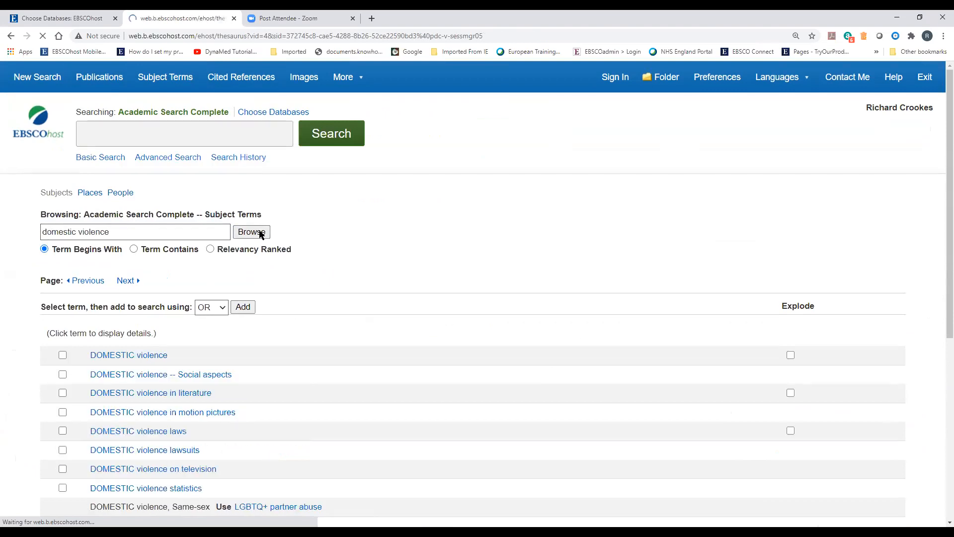
scroll(333, 395, "down", 2)
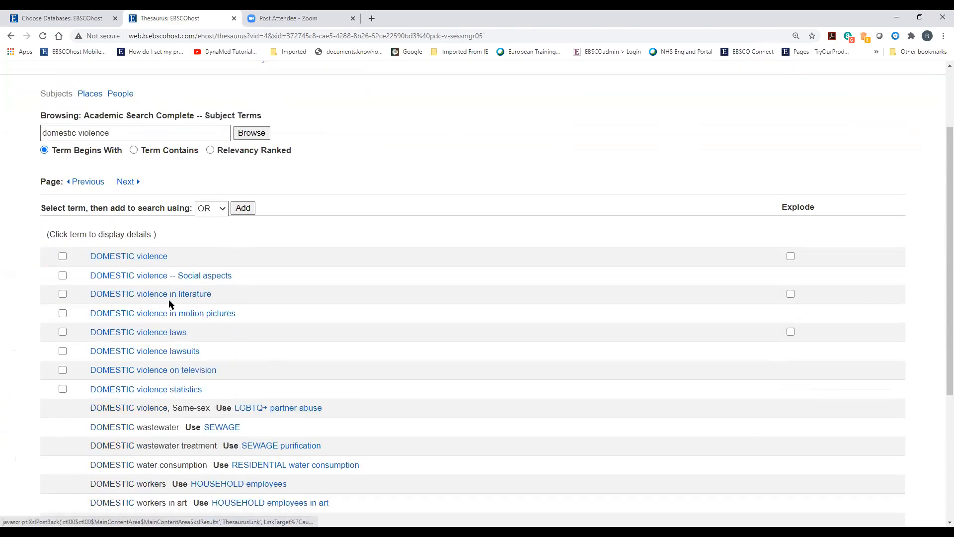
left_click(62, 256)
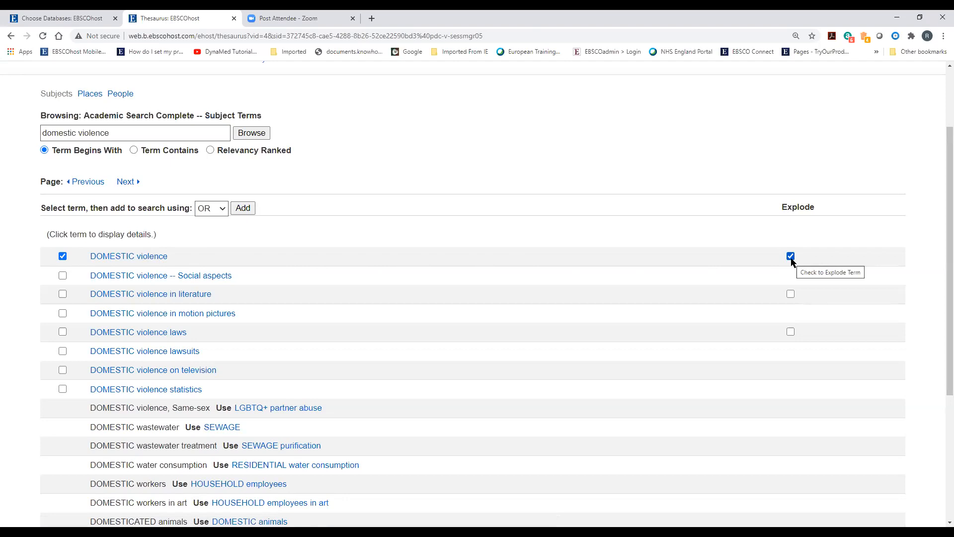
scroll(660, 255, "up", 2)
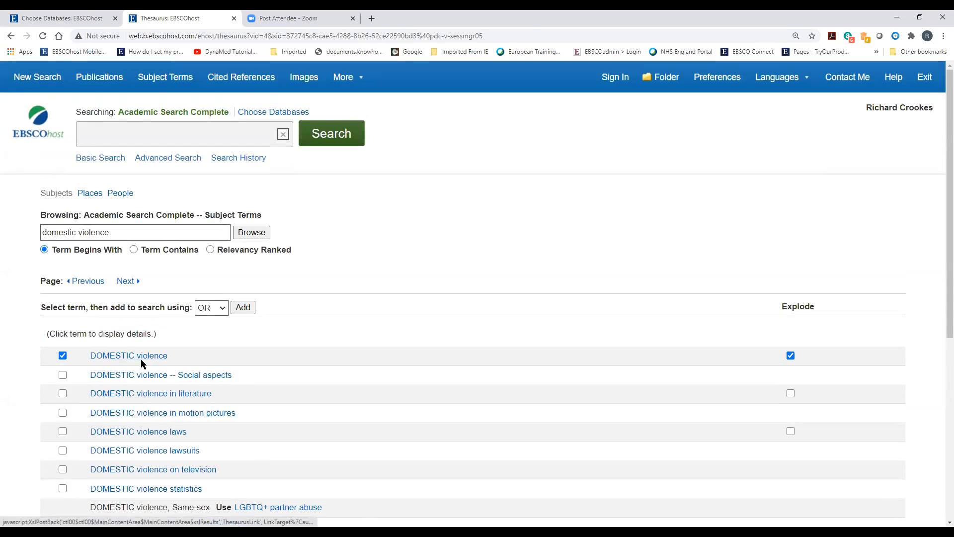
left_click(240, 307)
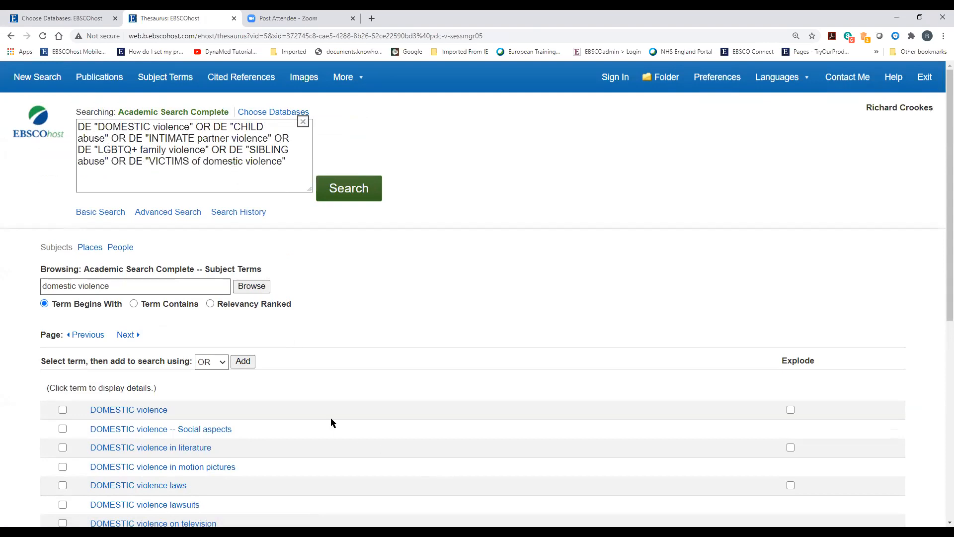
scroll(331, 423, "down", 2)
Tick Social aspects, laws, lawsuits, statistics and exploded DOMESTIC violence headings, then add them
left_click(63, 330)
left_click(63, 348)
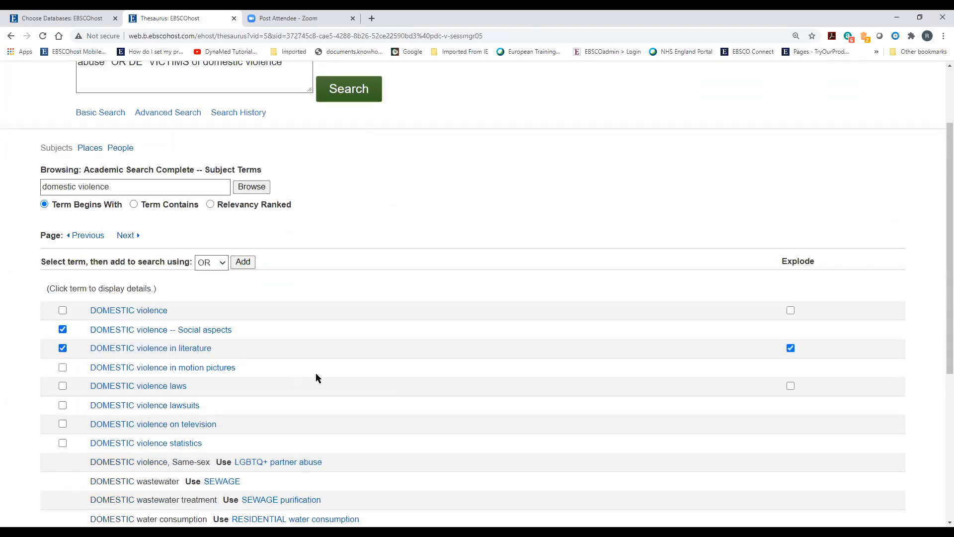
scroll(316, 377, "down", 2)
left_click(63, 248)
left_click(63, 287)
left_click(62, 306)
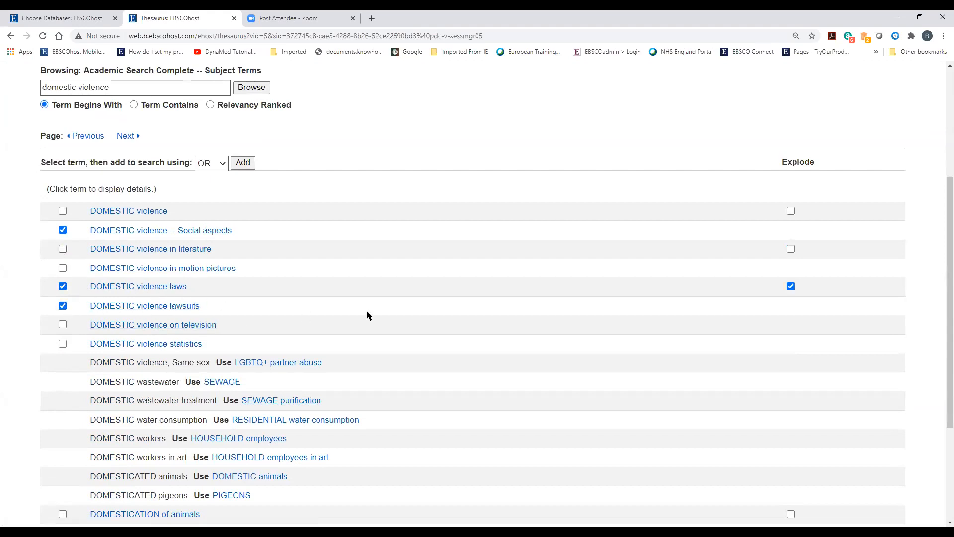
scroll(368, 314, "down", 1)
left_click(62, 294)
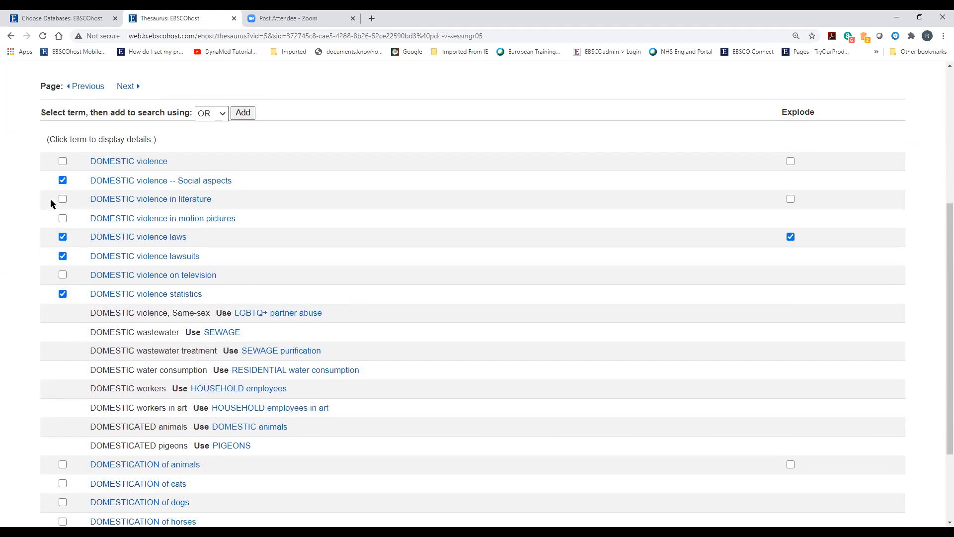
scroll(77, 330, "up", 2)
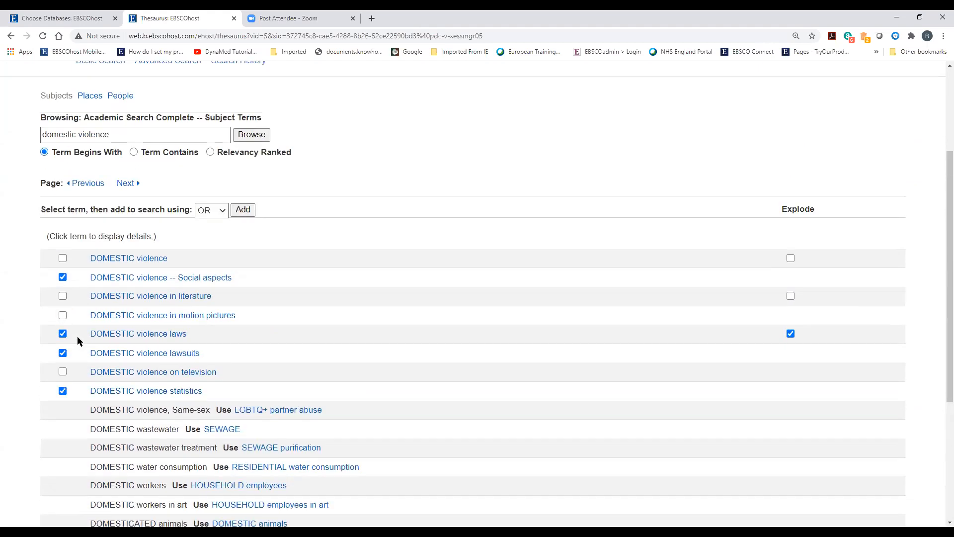
left_click(62, 260)
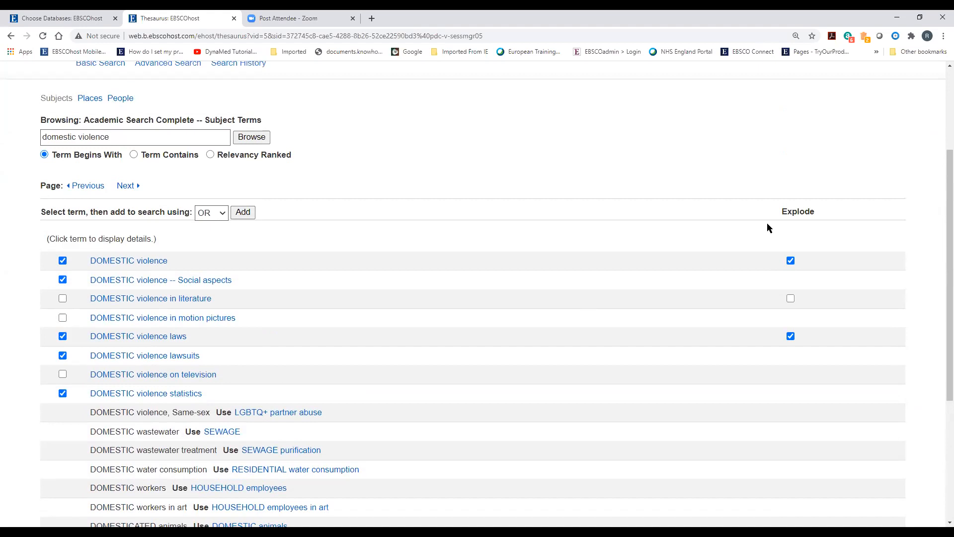
scroll(316, 349, "down", 2)
scroll(316, 351, "down", 2)
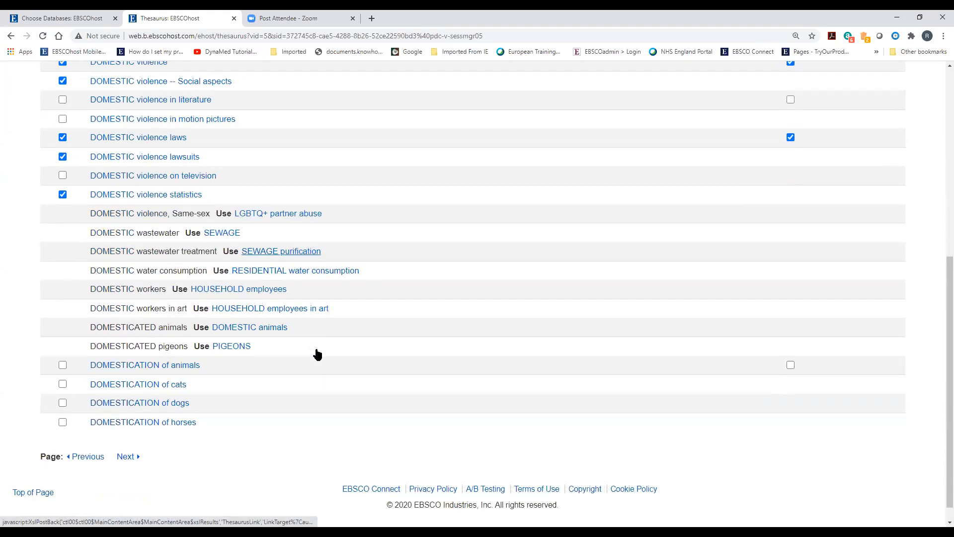
scroll(318, 354, "up", 1)
scroll(320, 357, "up", 4)
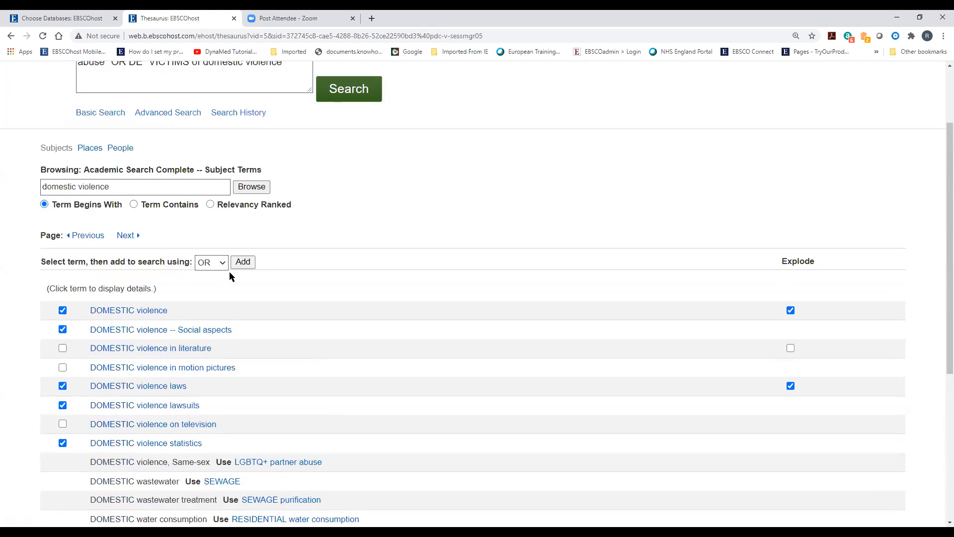
left_click(241, 266)
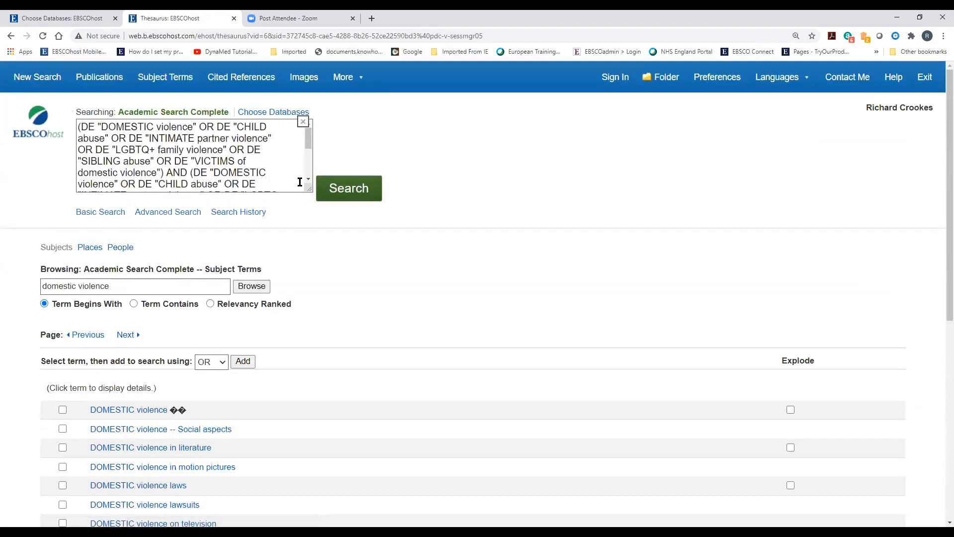
Clear the query and add exploded DOMESTIC violence, its laws and statistics headings with OR
left_click_drag(308, 188, 343, 282)
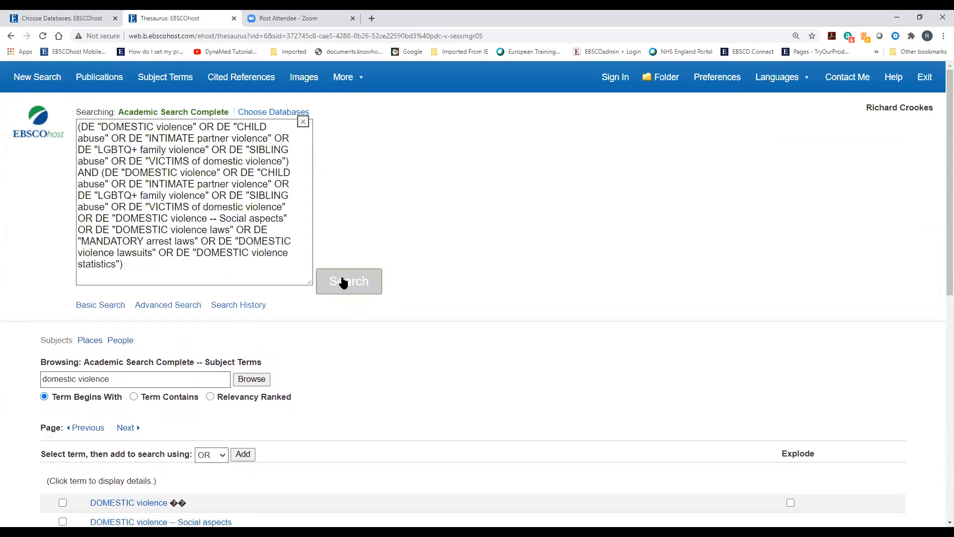
triple_click(190, 271)
key("Delete")
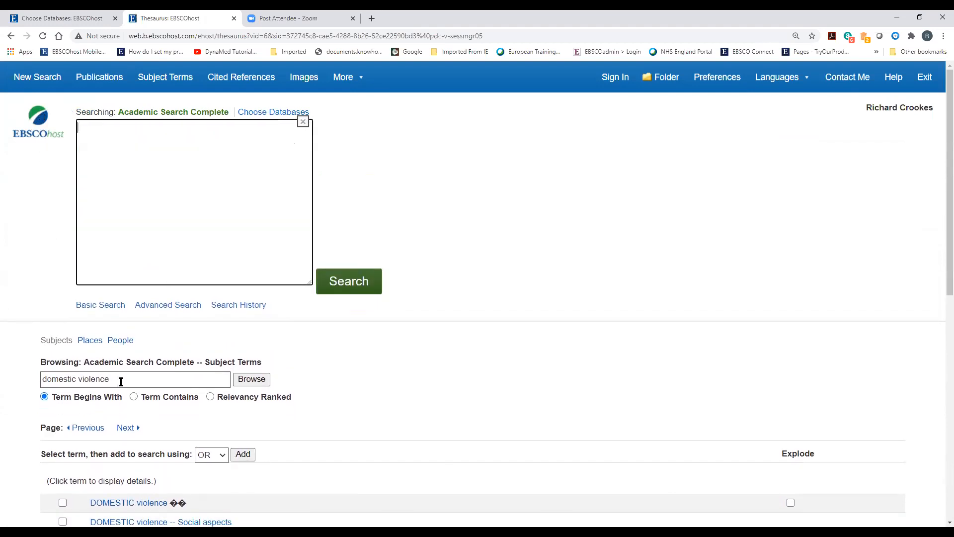
scroll(76, 421, "down", 4)
left_click(62, 304)
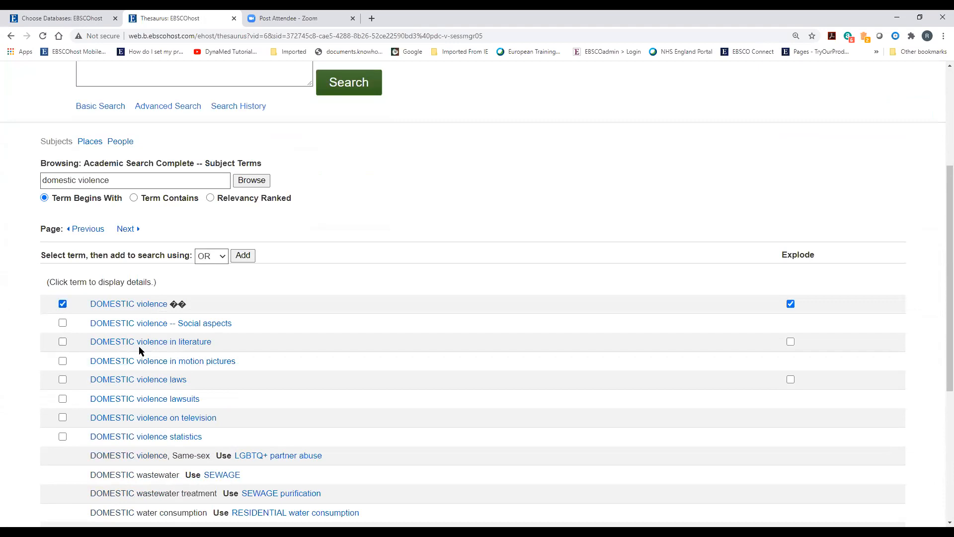
left_click(62, 380)
left_click(63, 437)
scroll(175, 426, "down", 2)
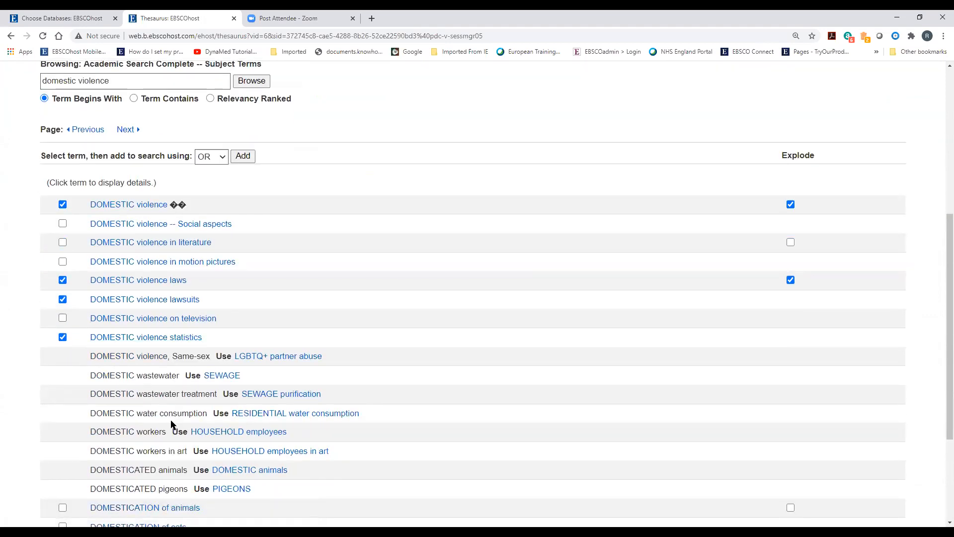
scroll(171, 424, "down", 3)
scroll(171, 423, "up", 6)
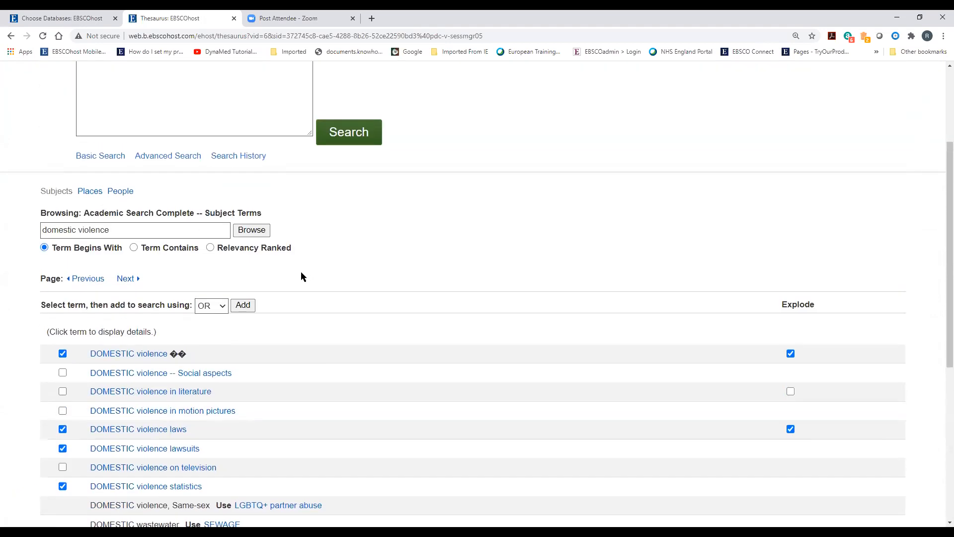
left_click(251, 305)
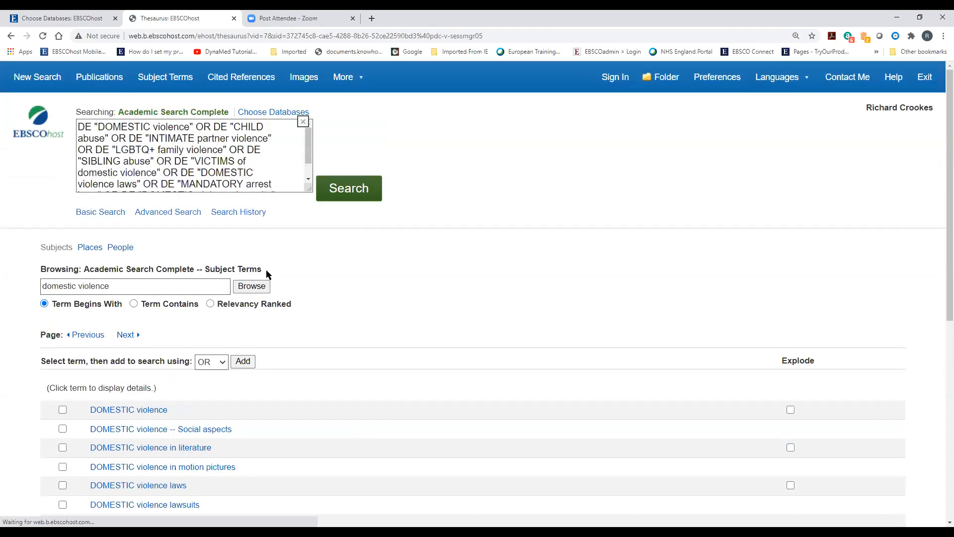
left_click_drag(311, 202, 312, 227)
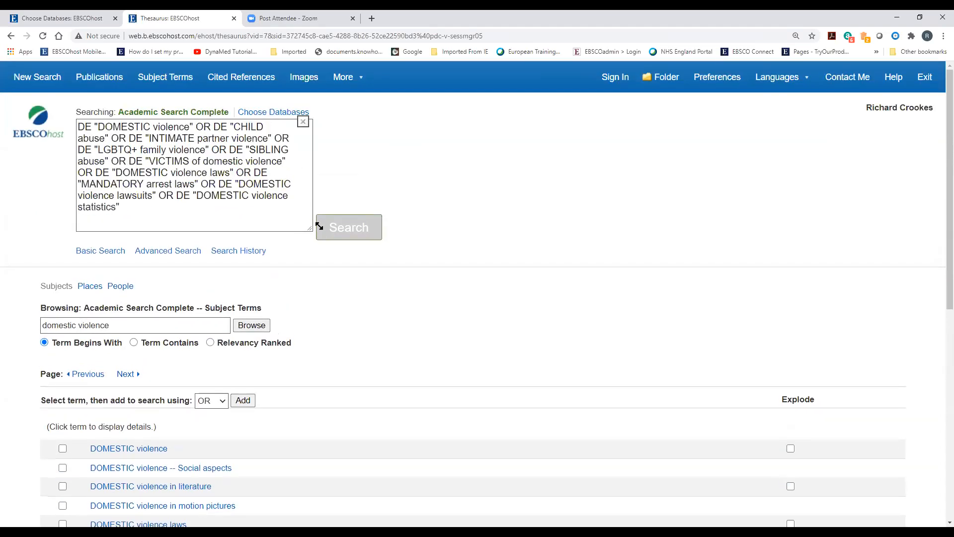
double_click(94, 128)
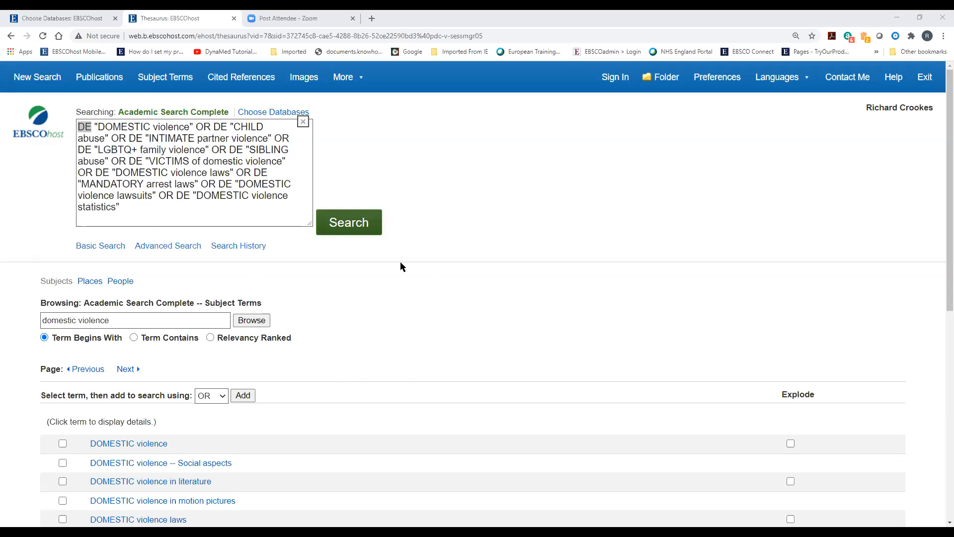
Run the subject search as S2, then OR-combine S1 and S2 into S3 (45,309 results)
left_click(359, 226)
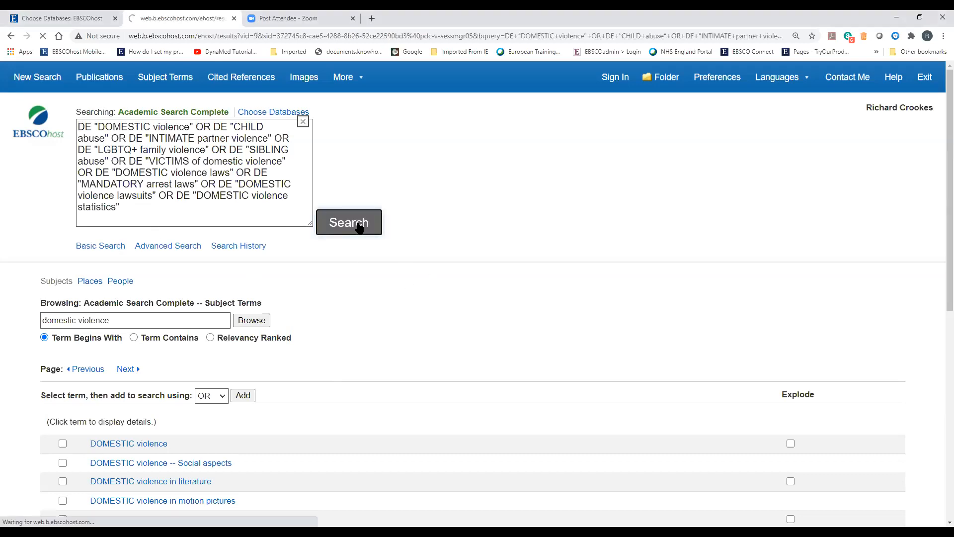
scroll(332, 411, "down", 3)
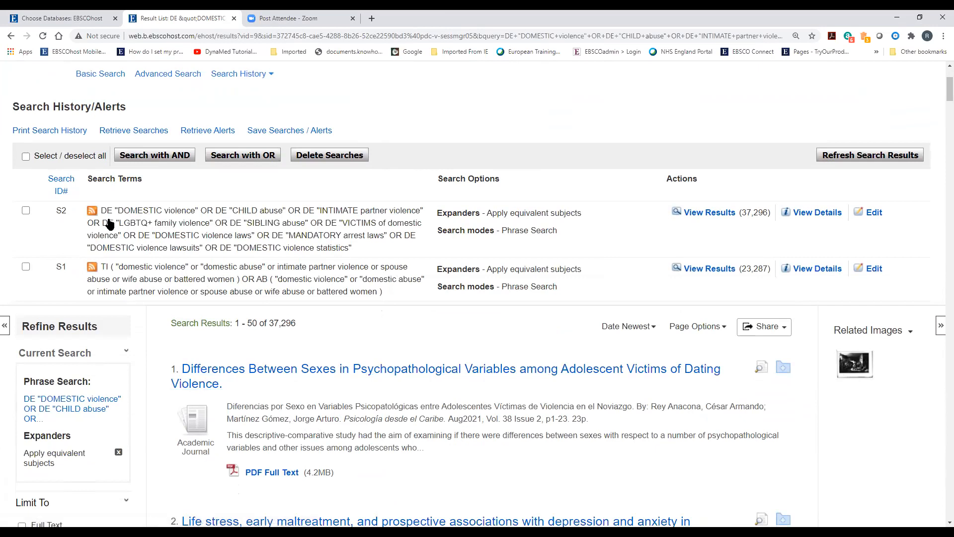
left_click(28, 157)
left_click(221, 158)
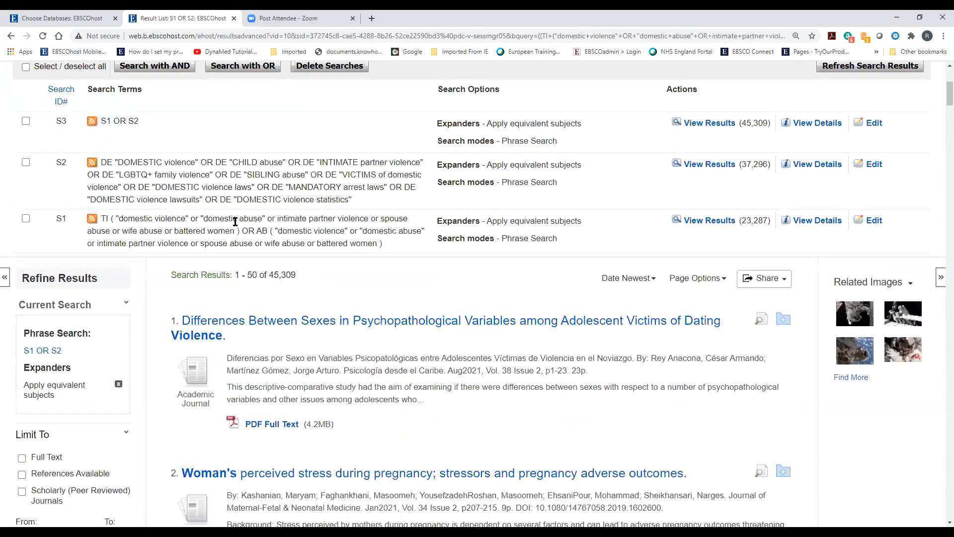
Sort the search history ascending by Search ID# so S1 through S3 appear in order
scroll(226, 304, "up", 1)
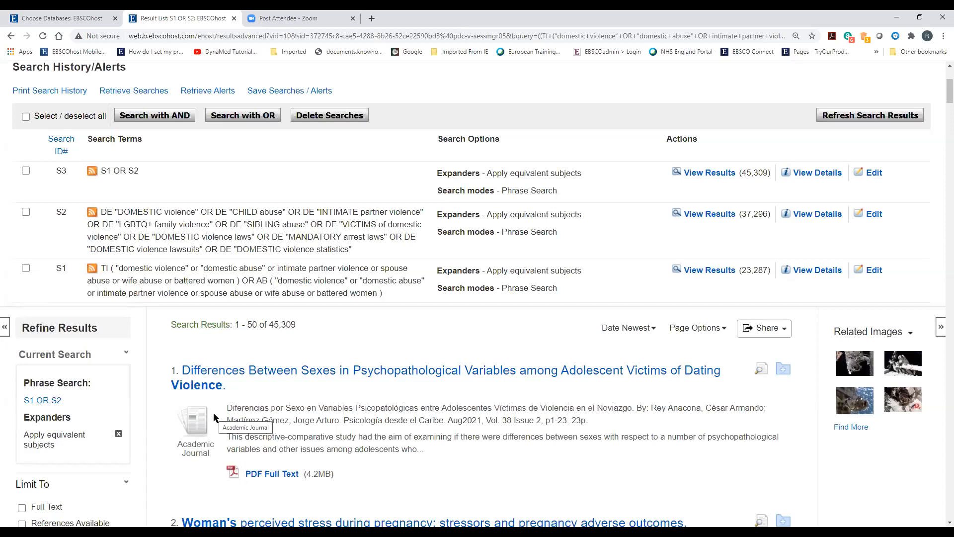
scroll(208, 437, "up", 1)
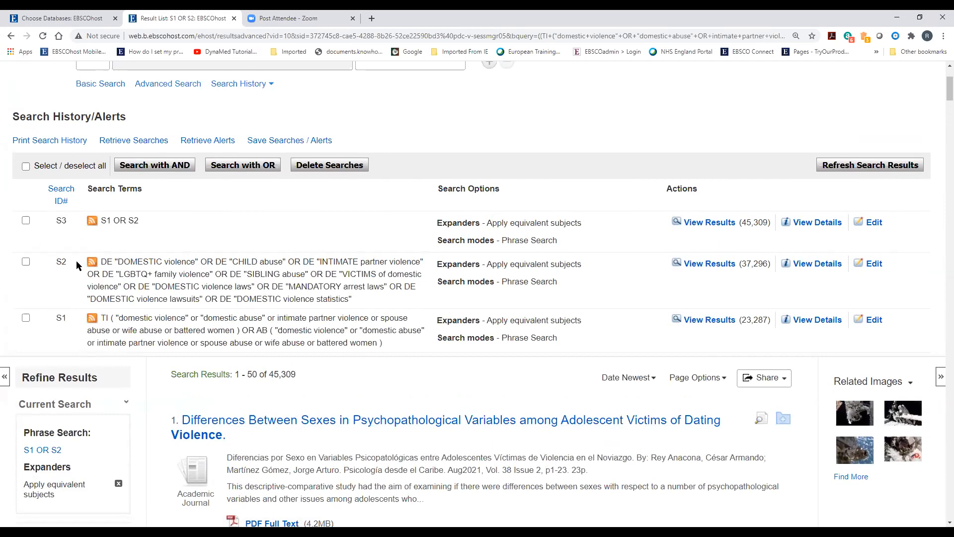
left_click(61, 201)
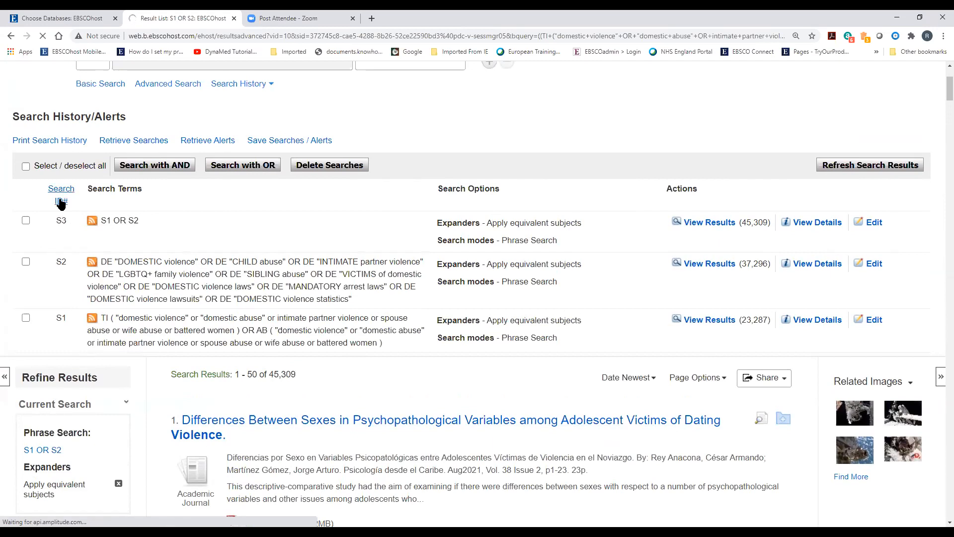
scroll(147, 335, "down", 3)
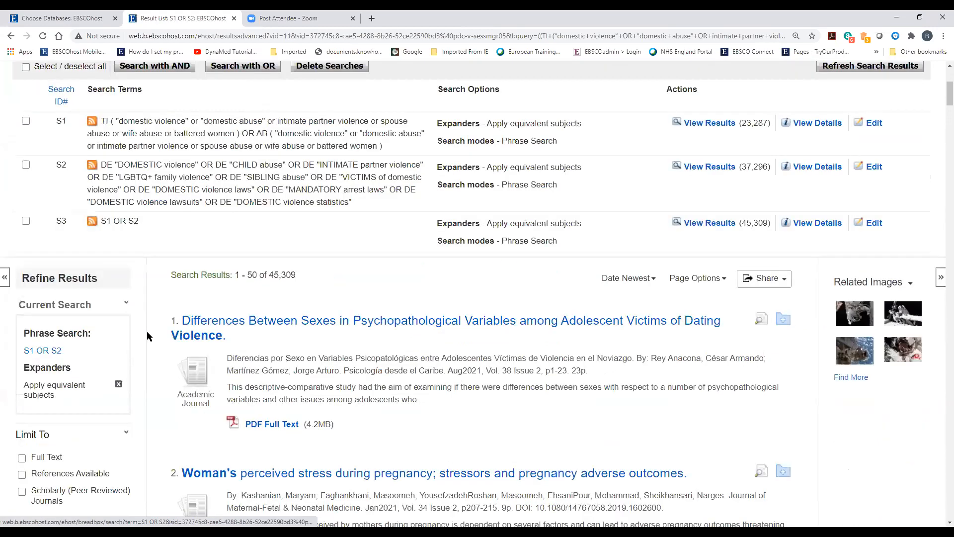
scroll(193, 381, "down", 1)
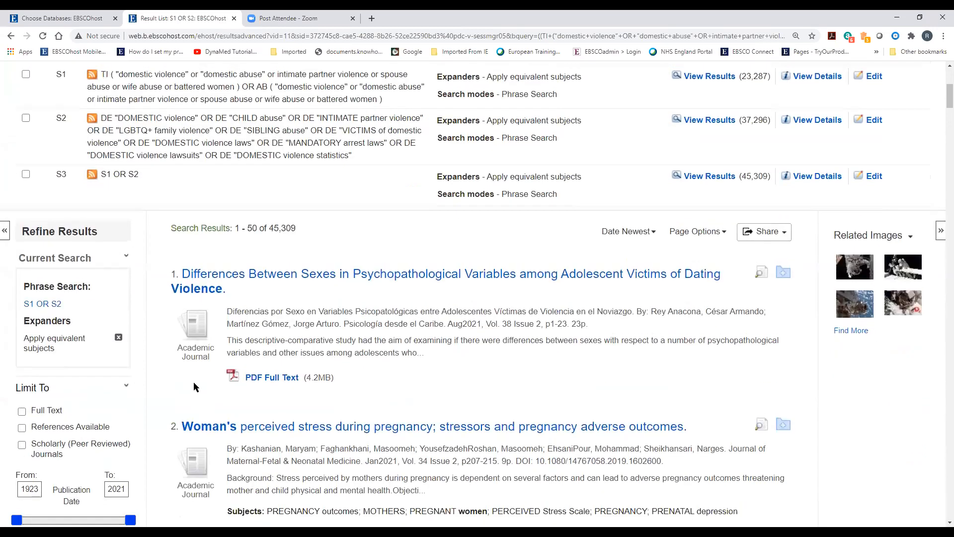
scroll(193, 381, "up", 2)
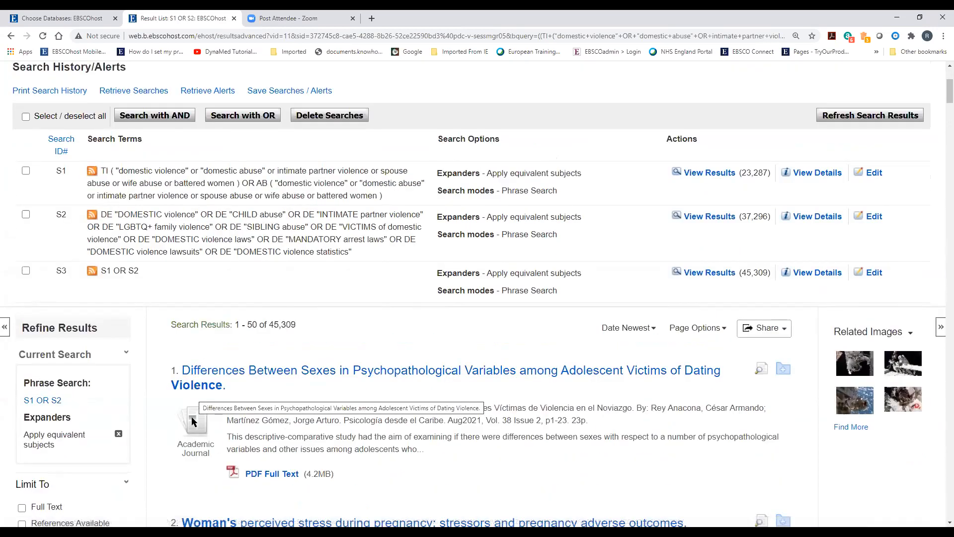
scroll(192, 400, "up", 3)
Start a new query: "advocacy program*" OR treatment OR "individual support"
left_click(137, 97)
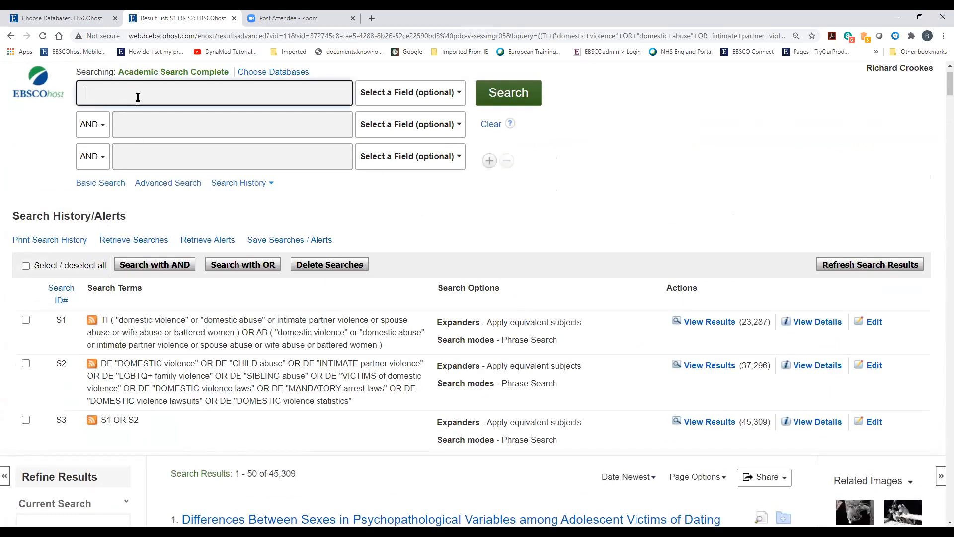
type("\"advocacy")
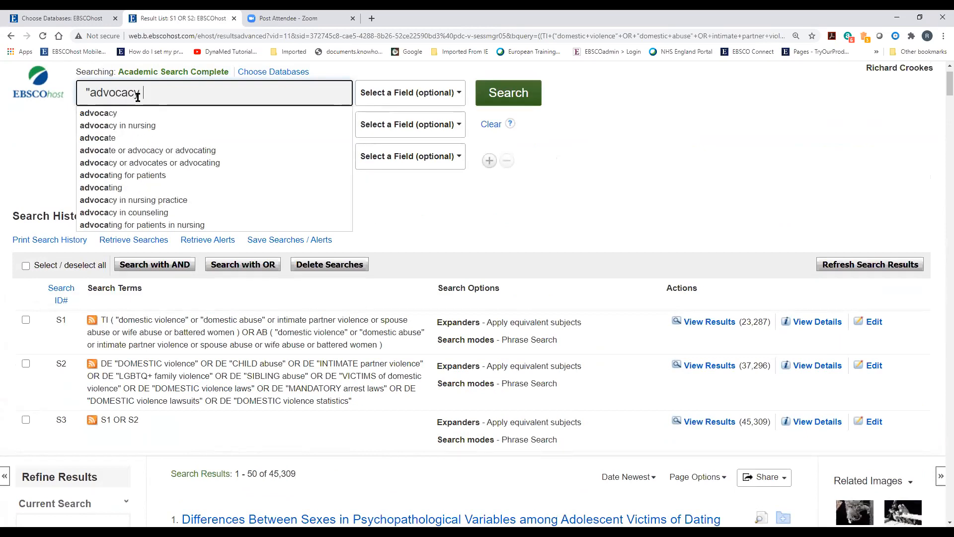
type(" program")
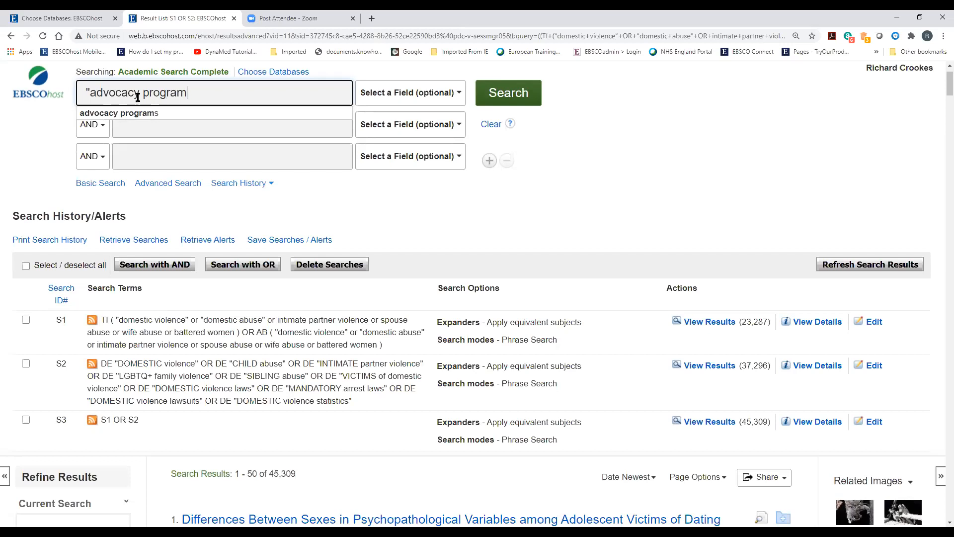
type("*\" OR T")
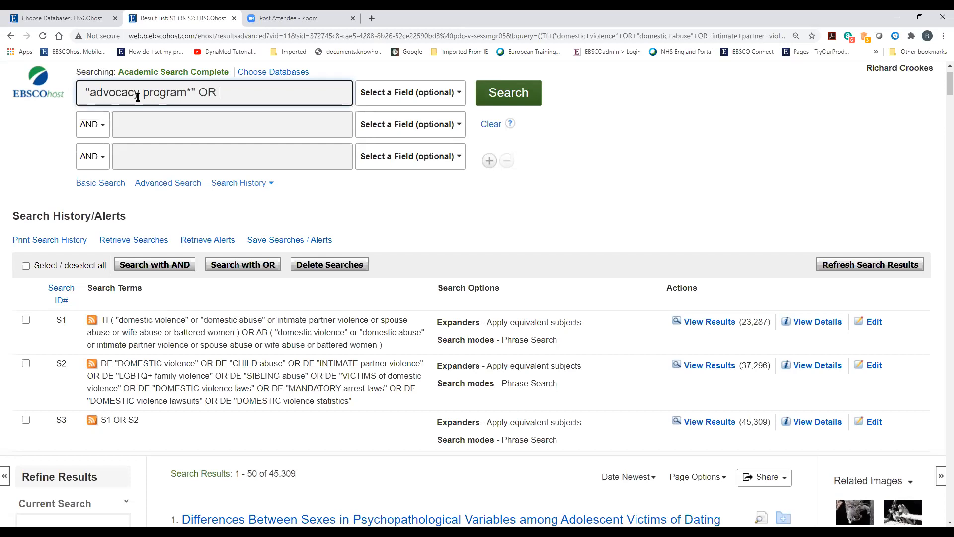
key("BackSpace")
type("treatem")
key("BackSpace")
key("BackSpace")
key("BackSpace")
type("tment ")
type("OR ")
type("\"l")
key("BackSpace")
key("BackSpace")
type("\"liddivudu")
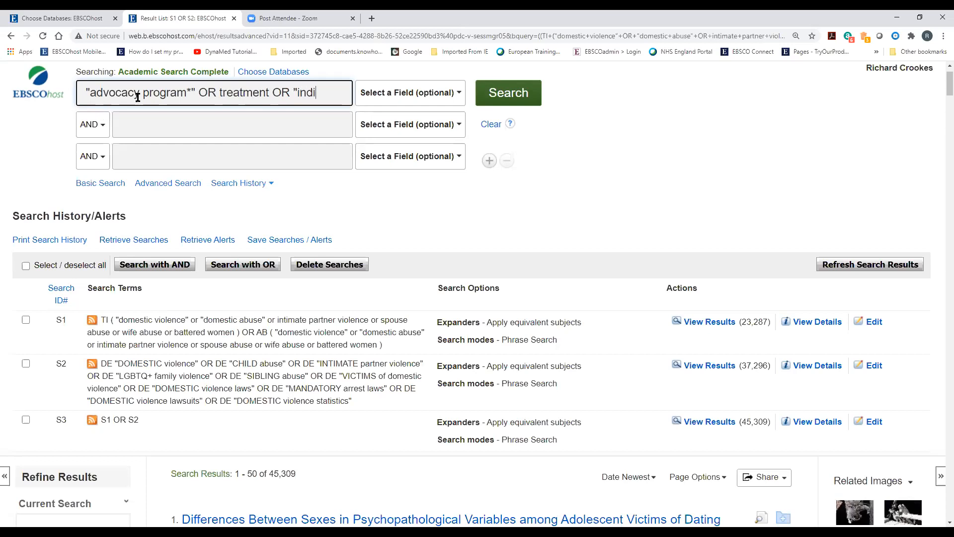
key("BackSpace")
key("BackSpace")
key("BackSpace")
type("idual supporT\"")
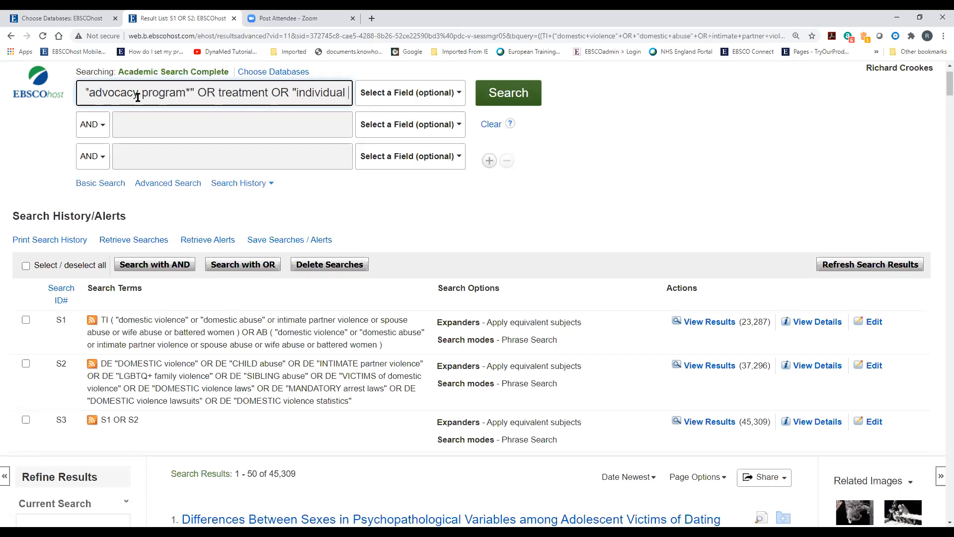
key("BackSpace")
key("BackSpace")
Extend the query with OR "group support" OR "counsel*" OR therap*
type("t\" ")
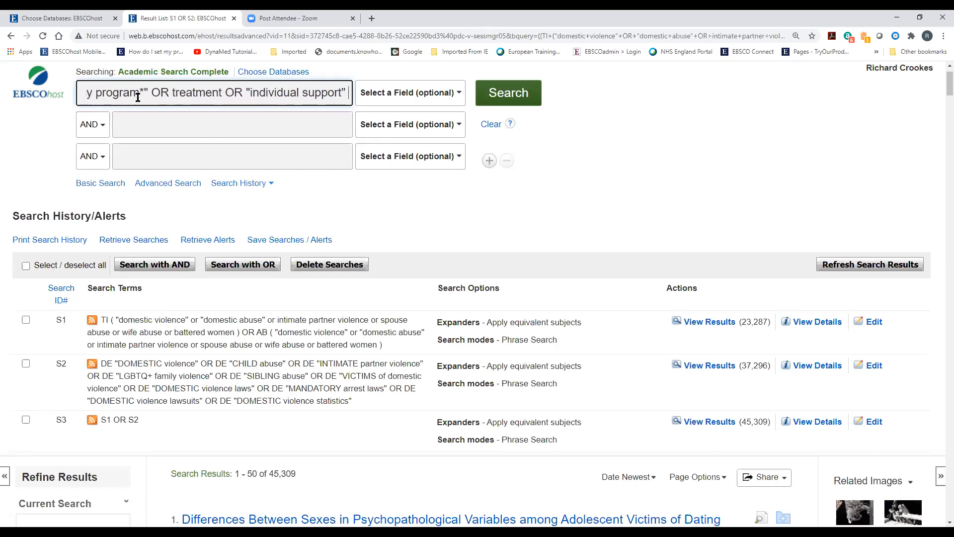
type("OR \"")
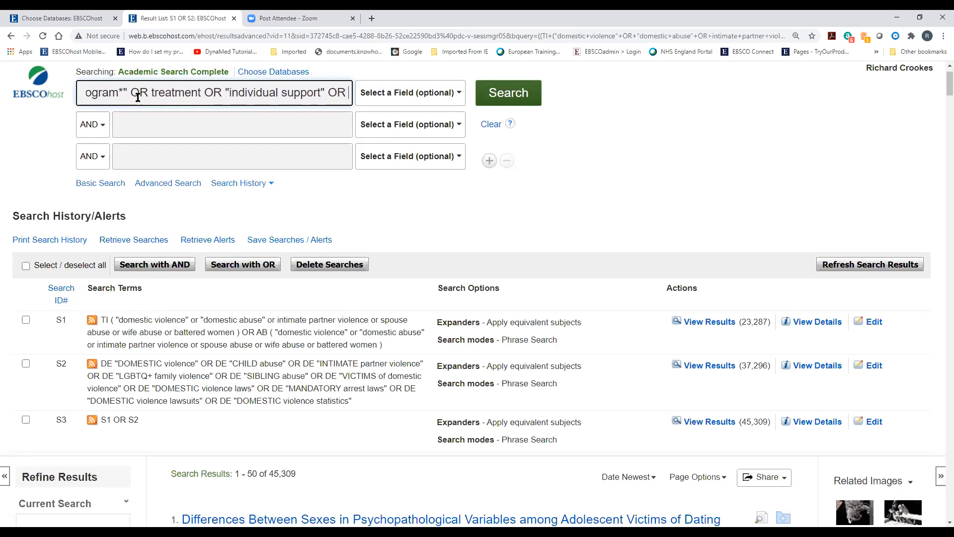
type("group")
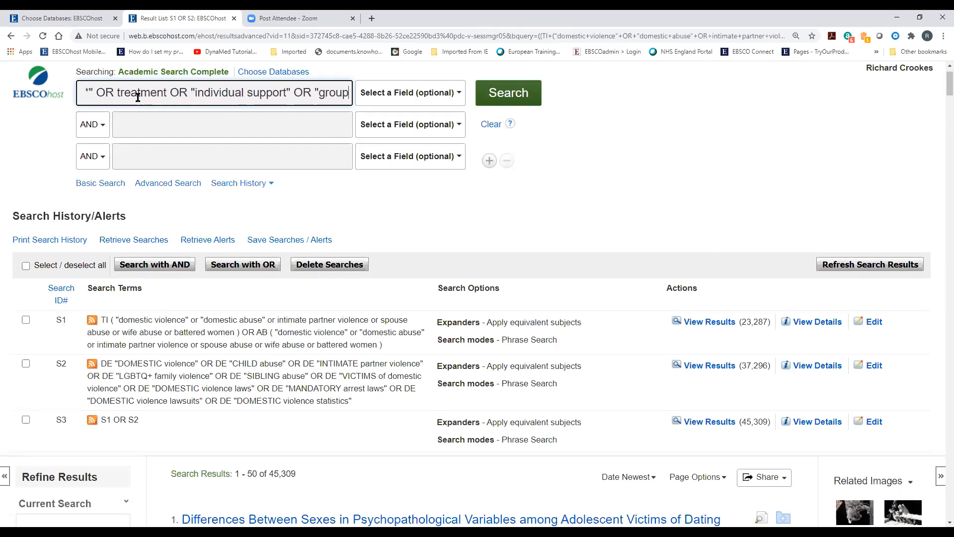
type(" support\"")
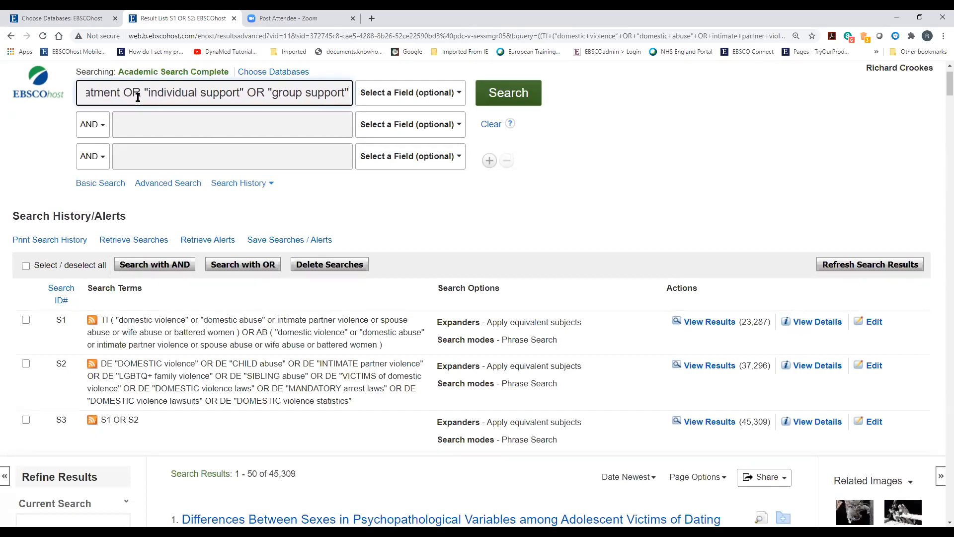
type(" OR ")
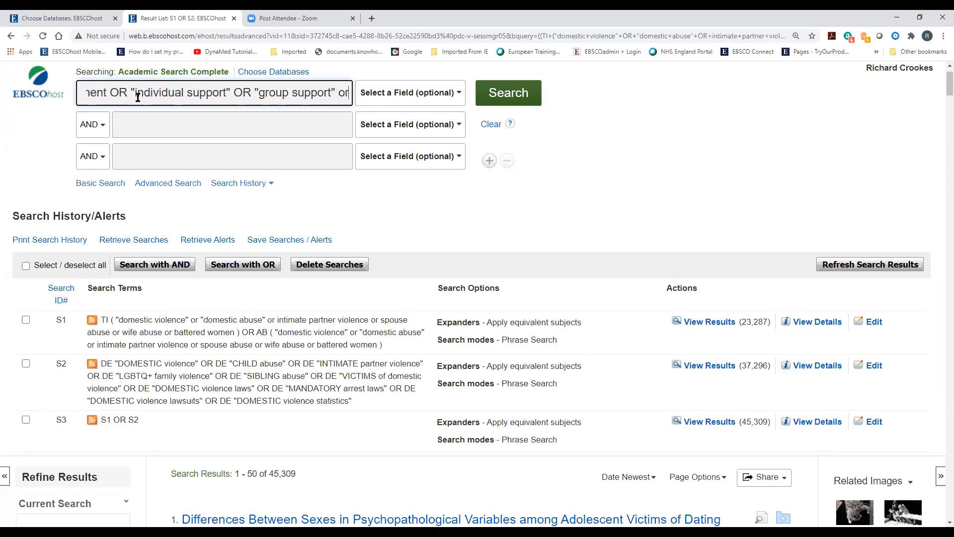
type("\"")
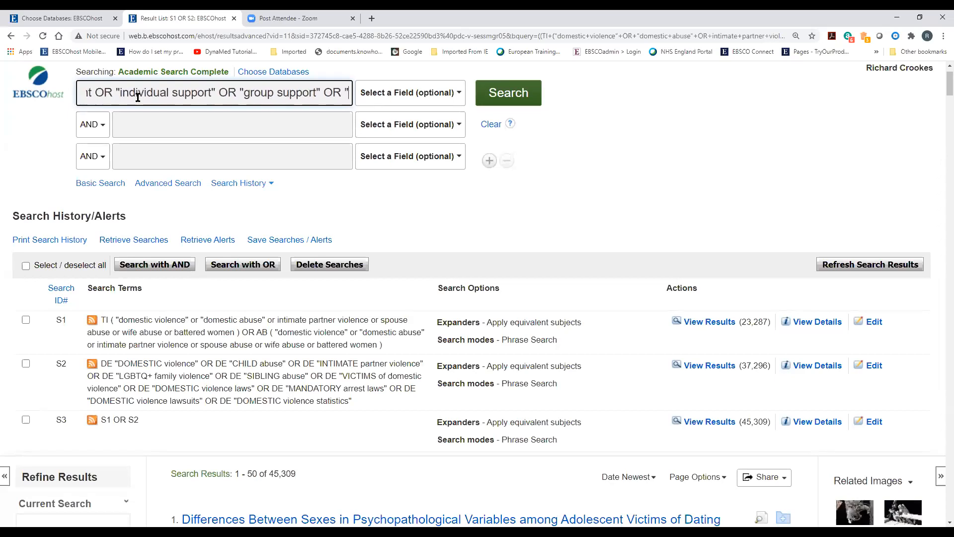
type("COou")
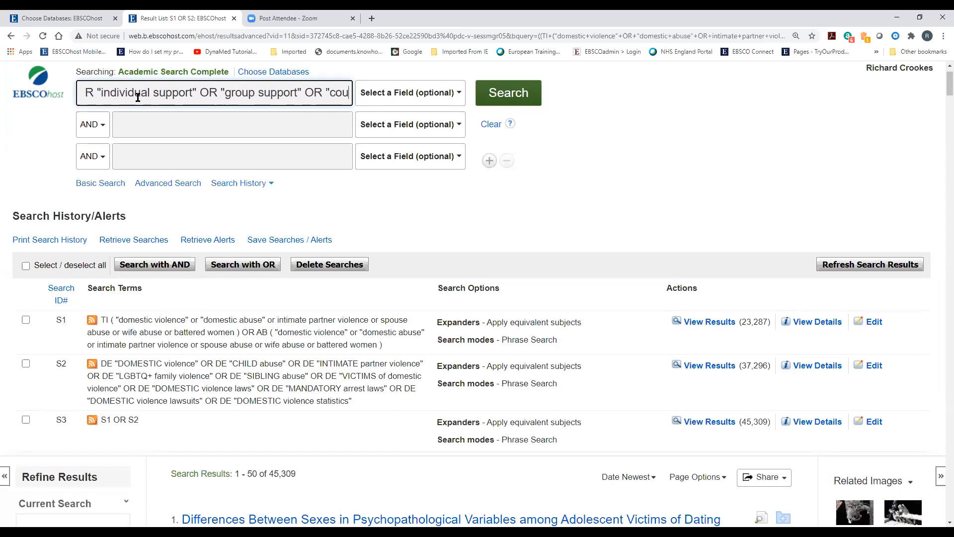
type("nse")
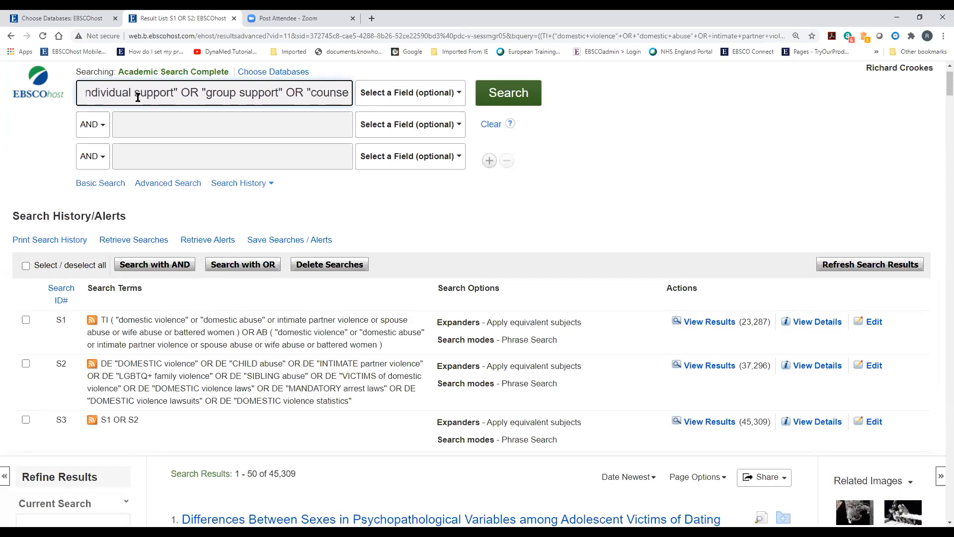
type("l")
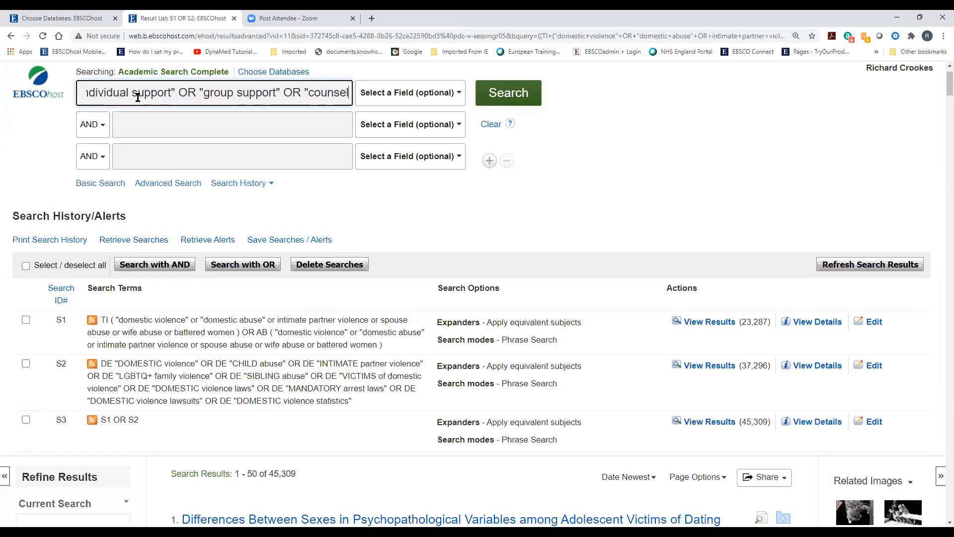
type("*\"")
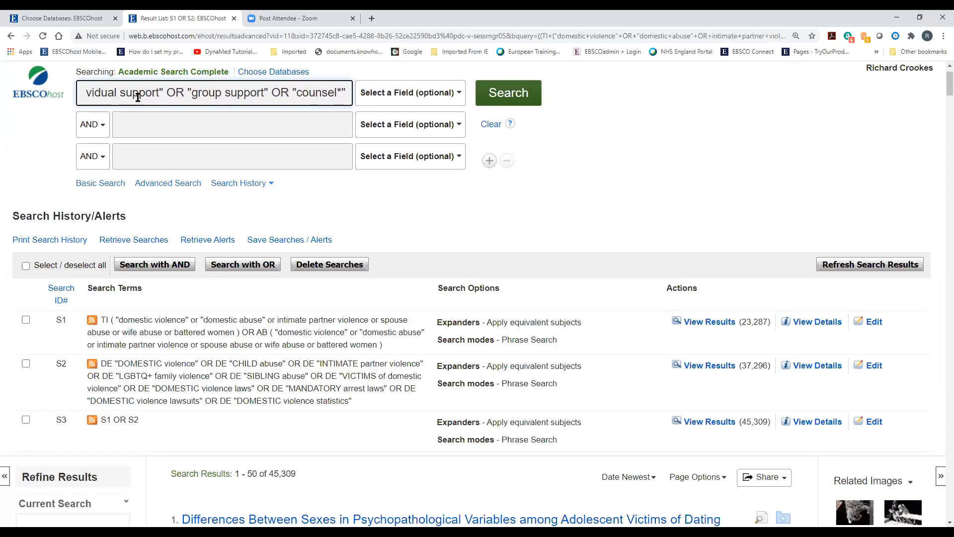
type("OR ther")
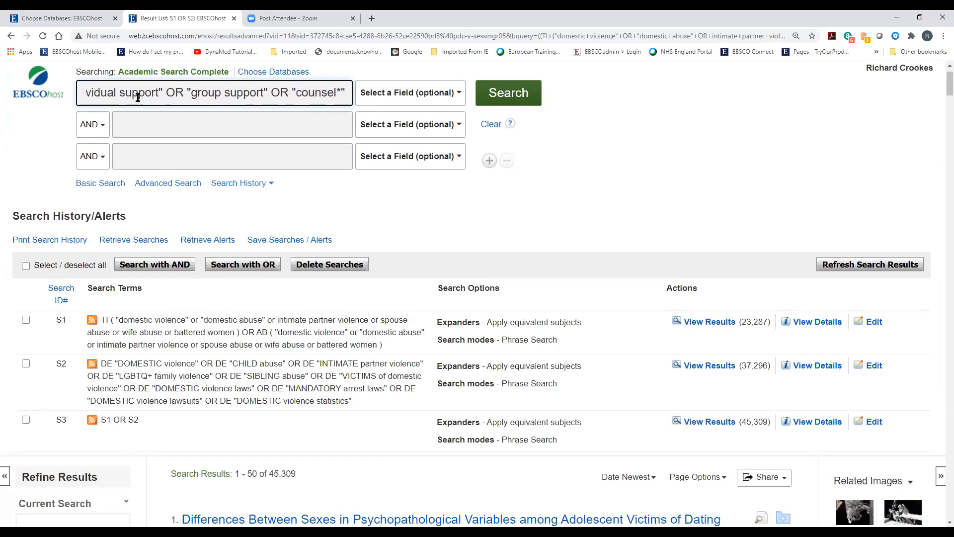
type("ap")
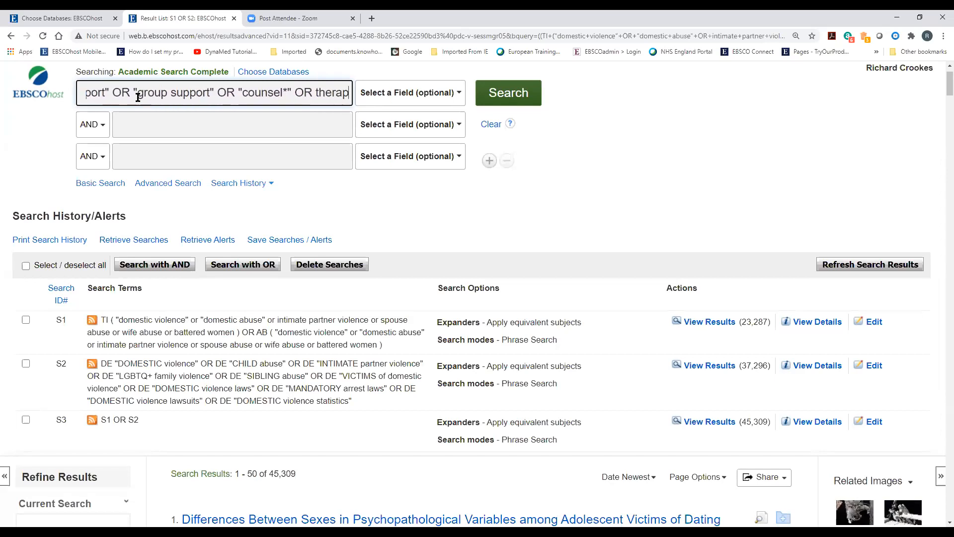
type("*")
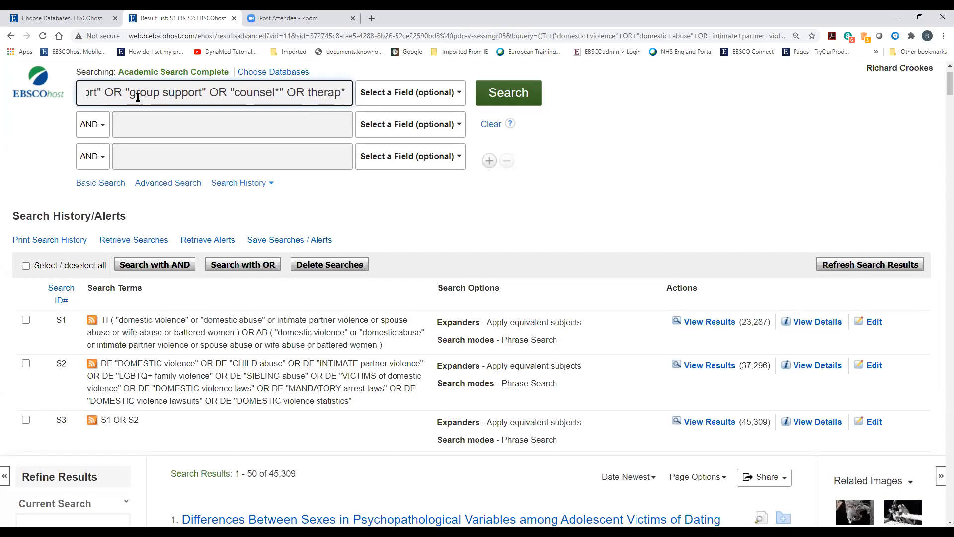
key("BackSpace")
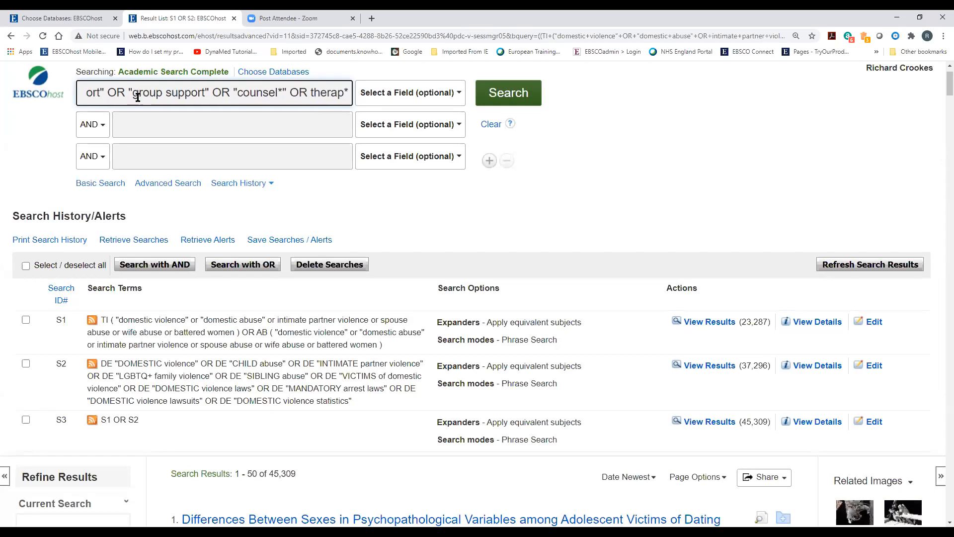
Limit the advocacy query to TI Title and copy it into the second search row
left_click(405, 92)
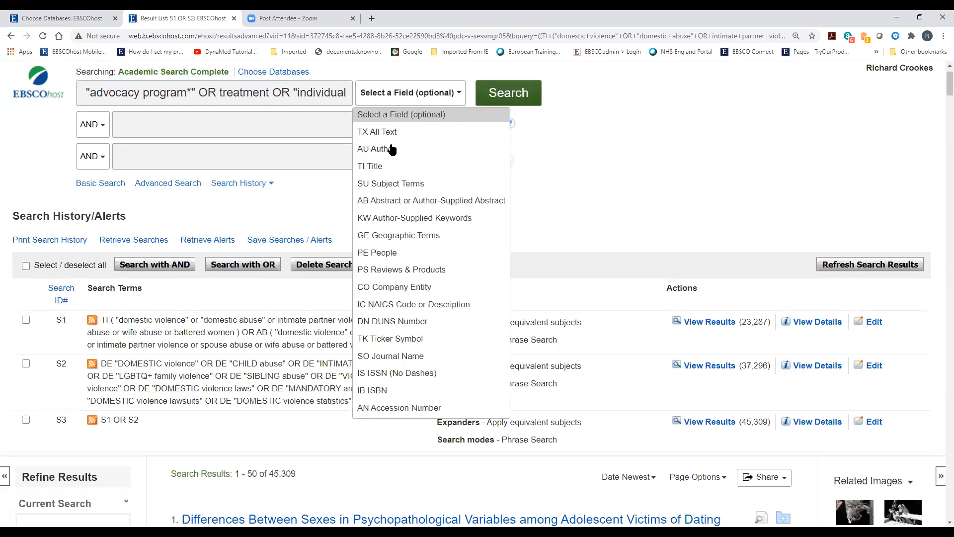
left_click(390, 166)
triple_click(266, 94)
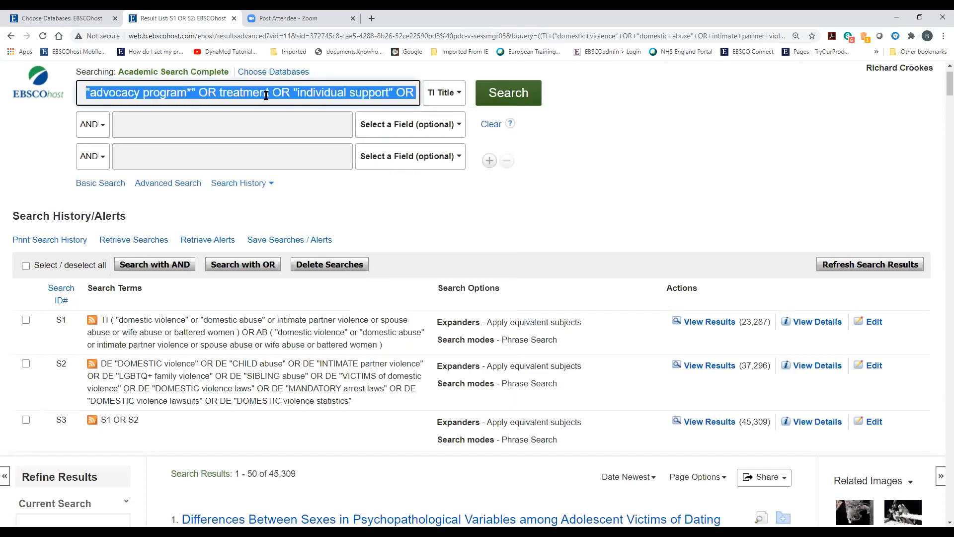
right_click(268, 98)
left_click(291, 133)
left_click(228, 127)
right_click(226, 131)
left_click(257, 207)
Join the second row with OR, limit it to AB Abstract, and run the search
left_click(94, 127)
left_click(92, 161)
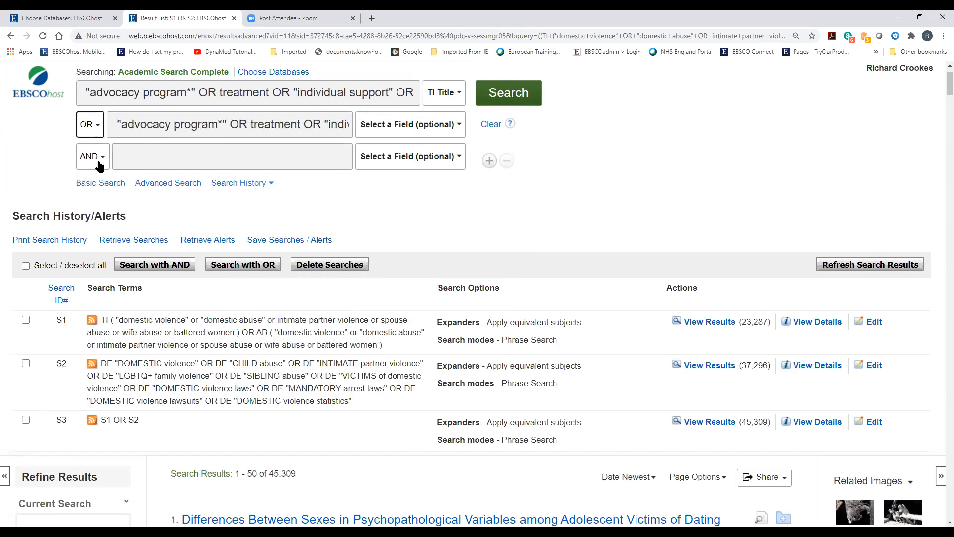
left_click(407, 128)
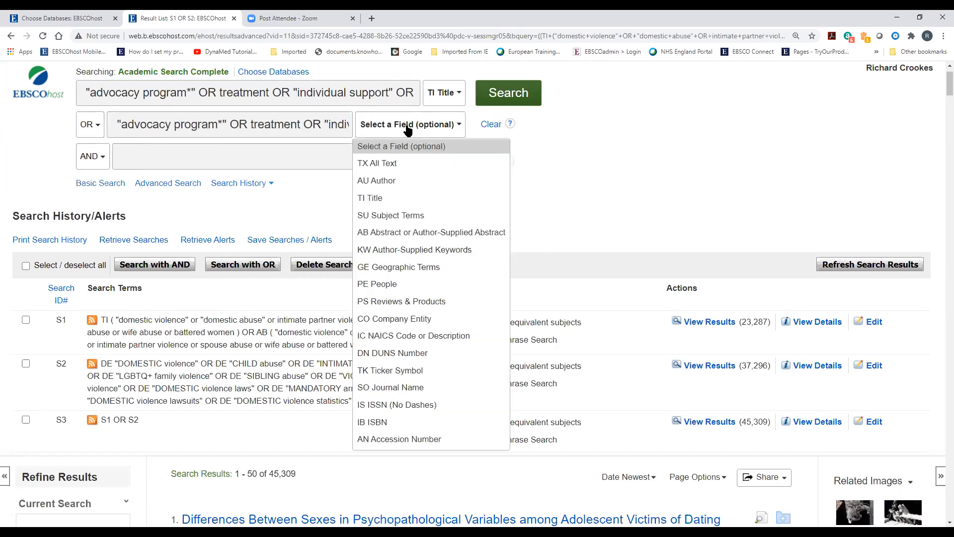
left_click(410, 235)
left_click(505, 99)
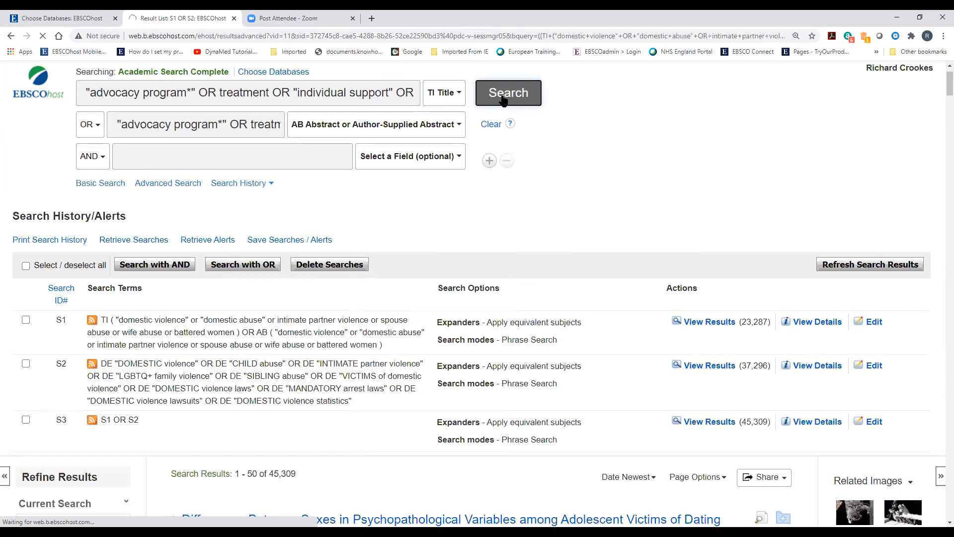
scroll(502, 100, "down", 5)
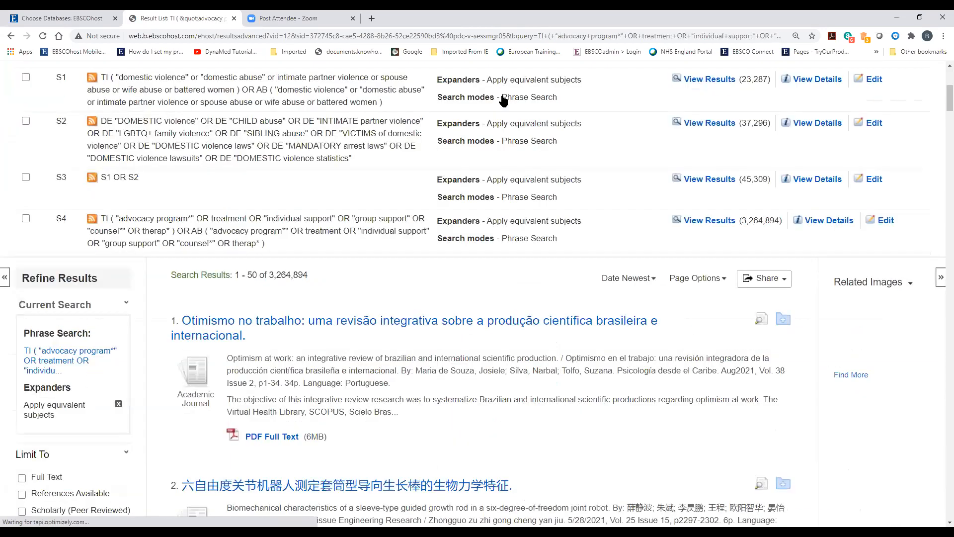
scroll(333, 261, "up", 5)
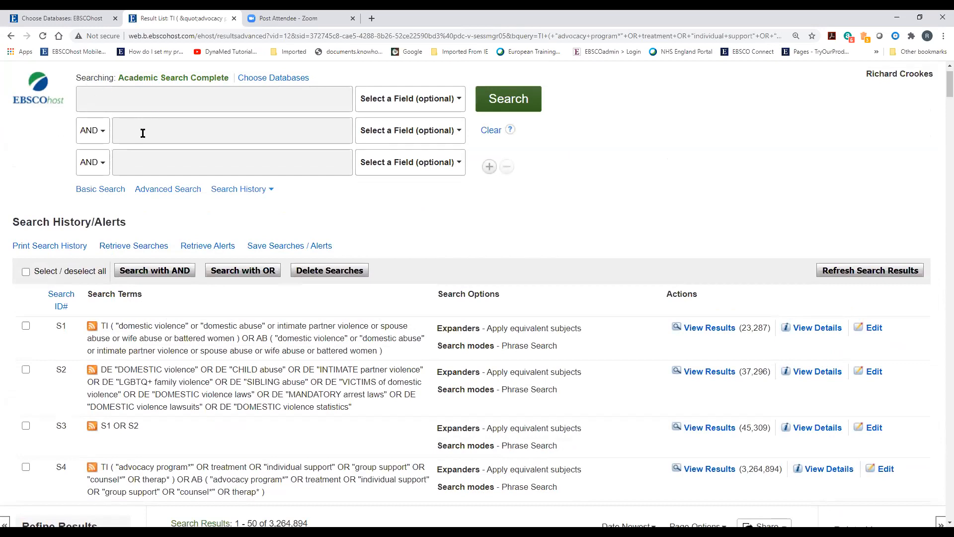
scroll(348, 328, "down", 3)
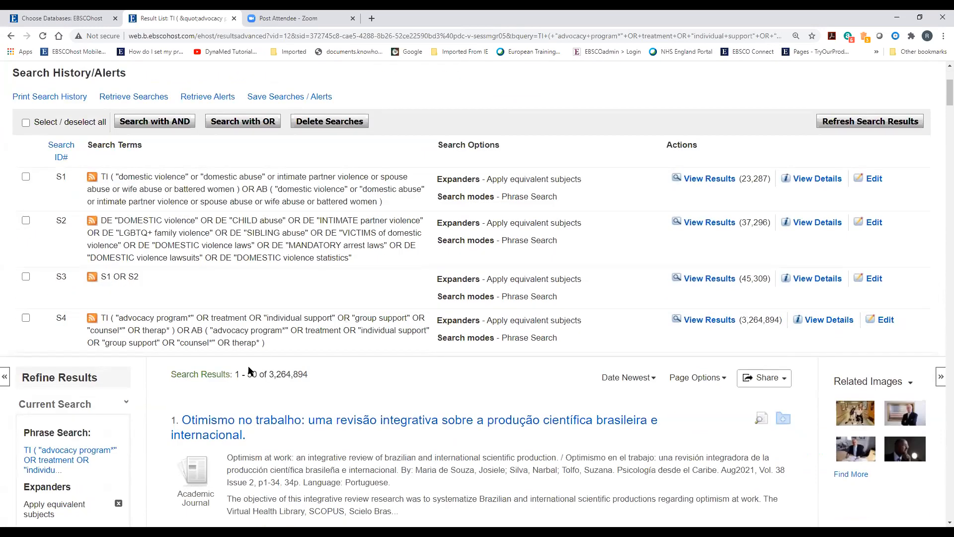
triple_click(238, 342)
left_click_drag(183, 336, 103, 319)
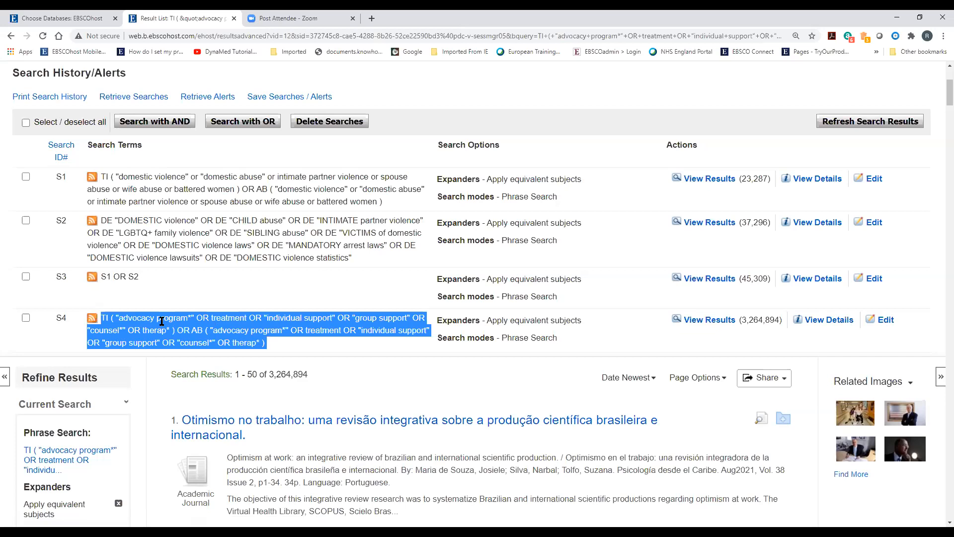
left_click(293, 349)
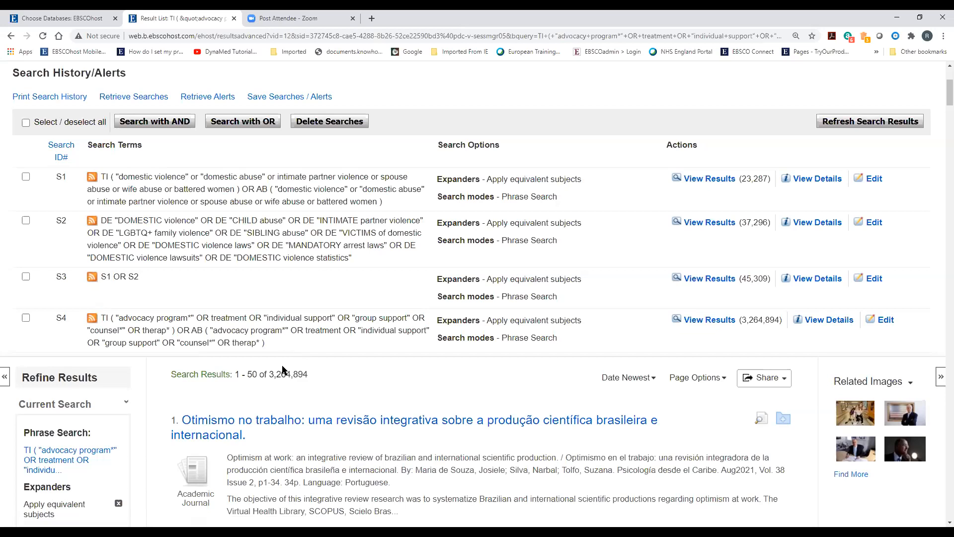
scroll(280, 375, "up", 4)
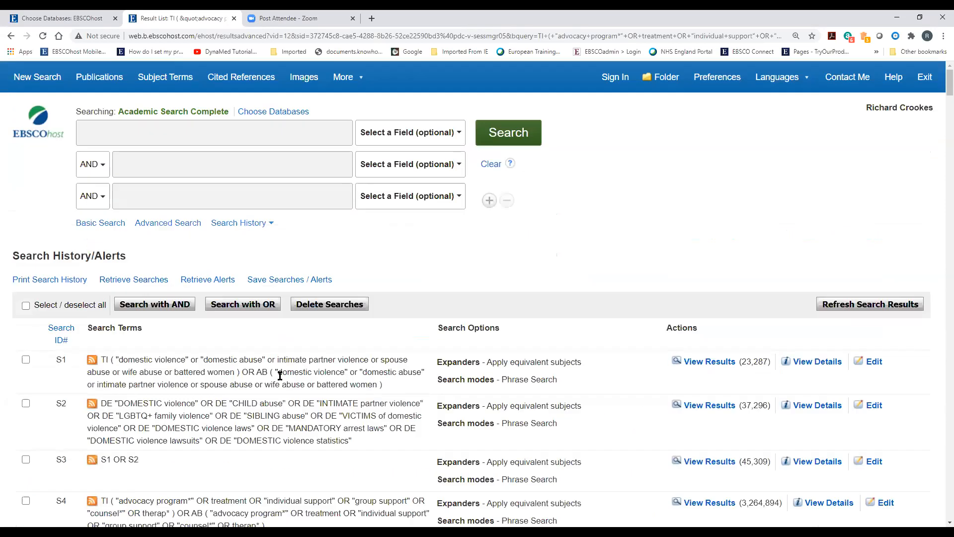
Browse the Subject Terms thesaurus for 'advocacy' and scroll through the ADVOCACY headings
left_click(175, 78)
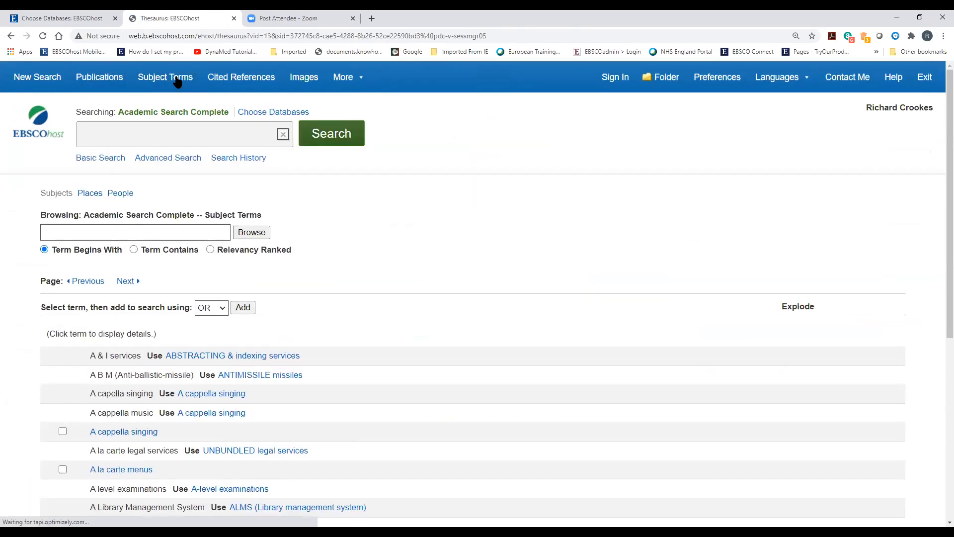
left_click(113, 230)
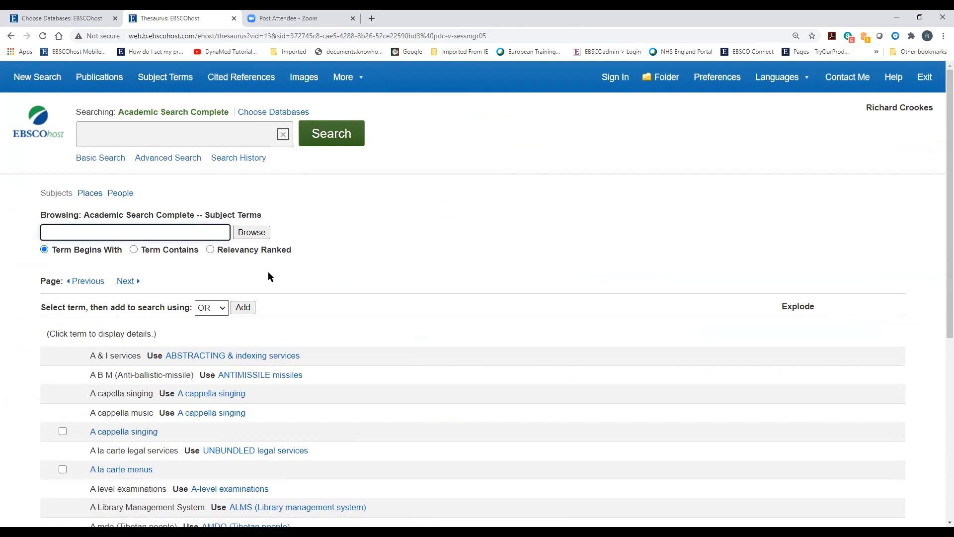
type("advocacy")
left_click(262, 235)
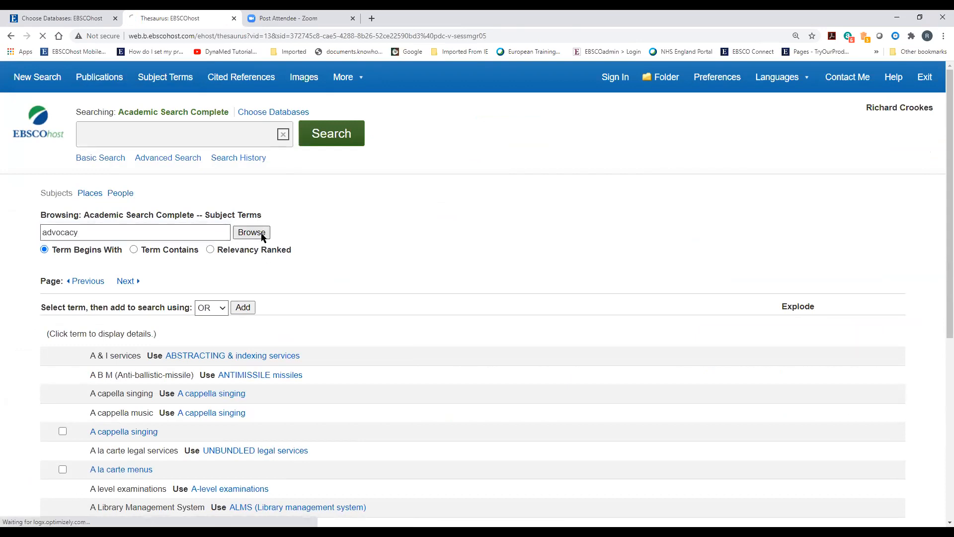
scroll(332, 357, "down", 2)
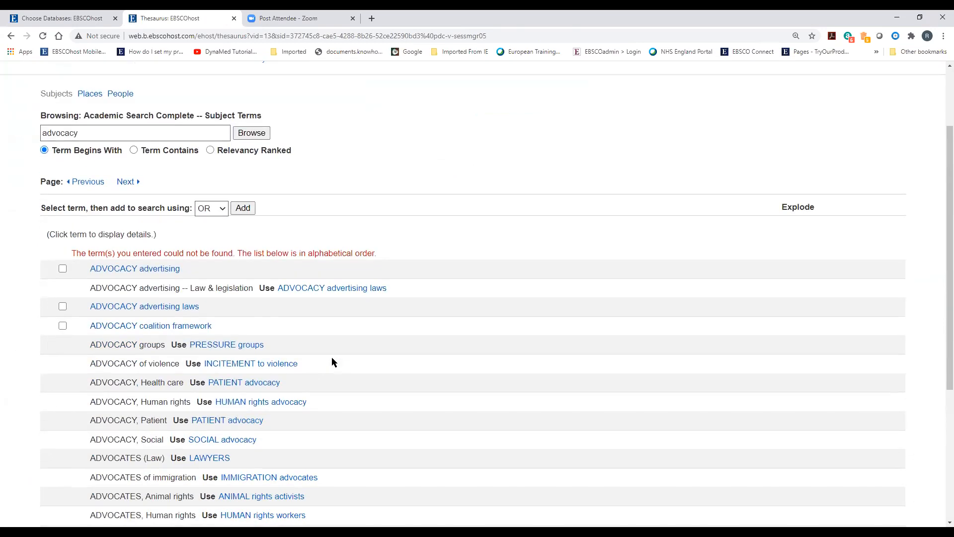
scroll(398, 353, "down", 2)
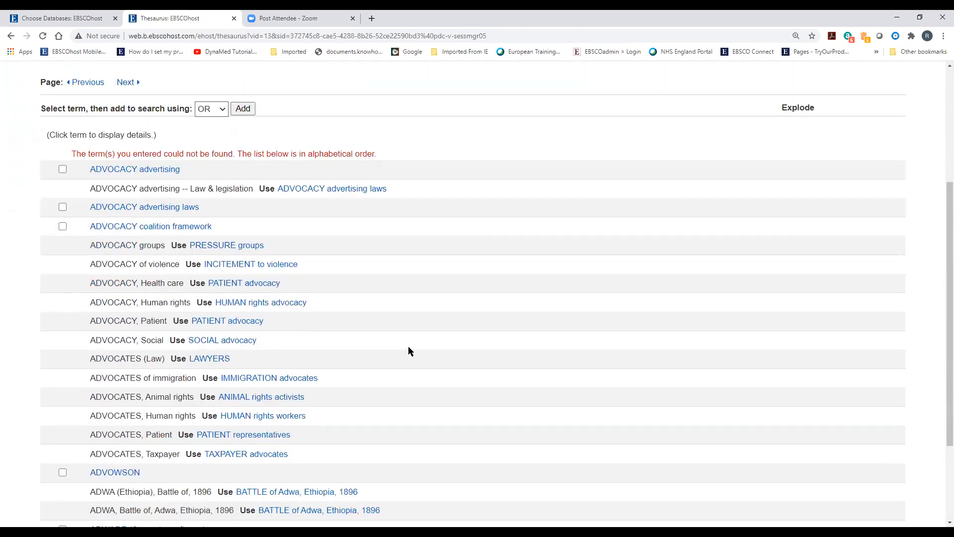
scroll(416, 347, "down", 1)
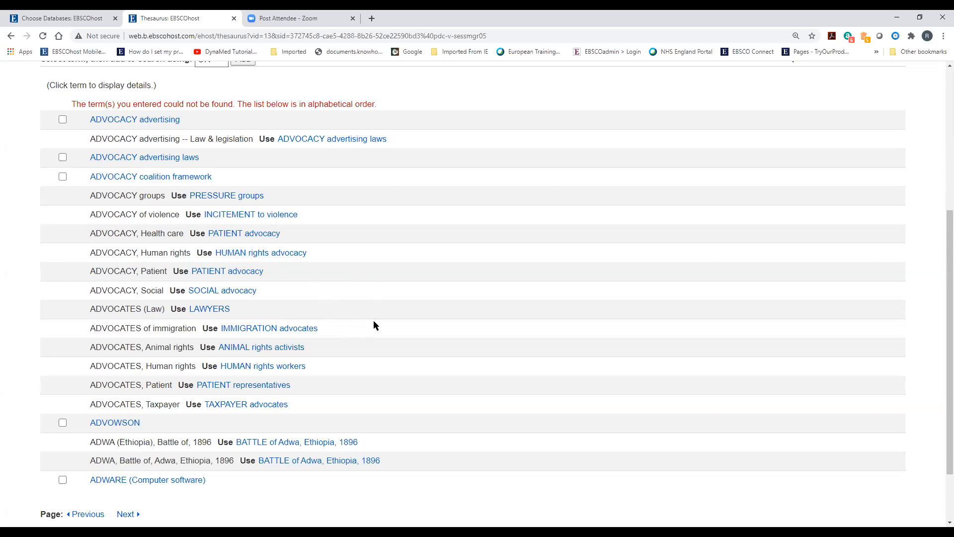
scroll(282, 318, "up", 5)
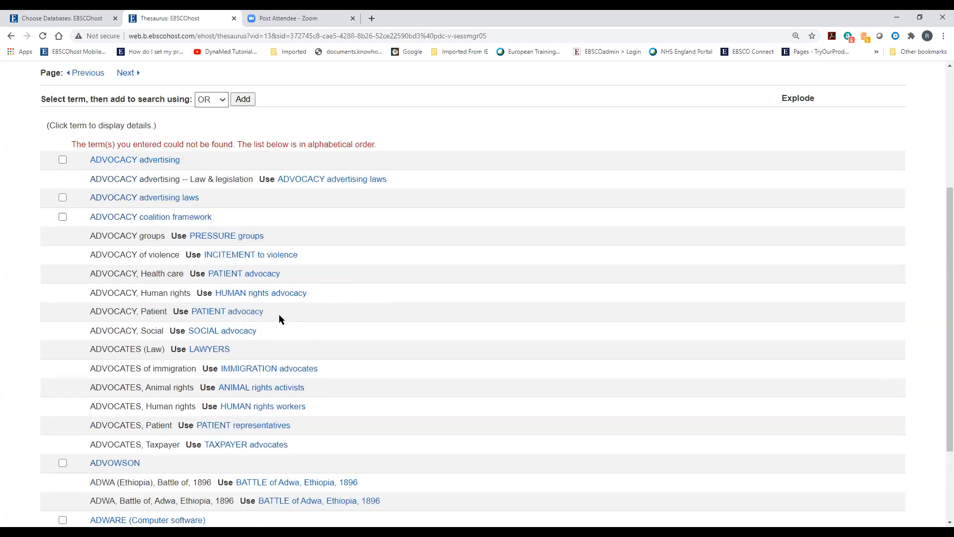
Browse the thesaurus for 'advocacy programmes' and scan the listed headings
left_click(105, 236)
type("pr")
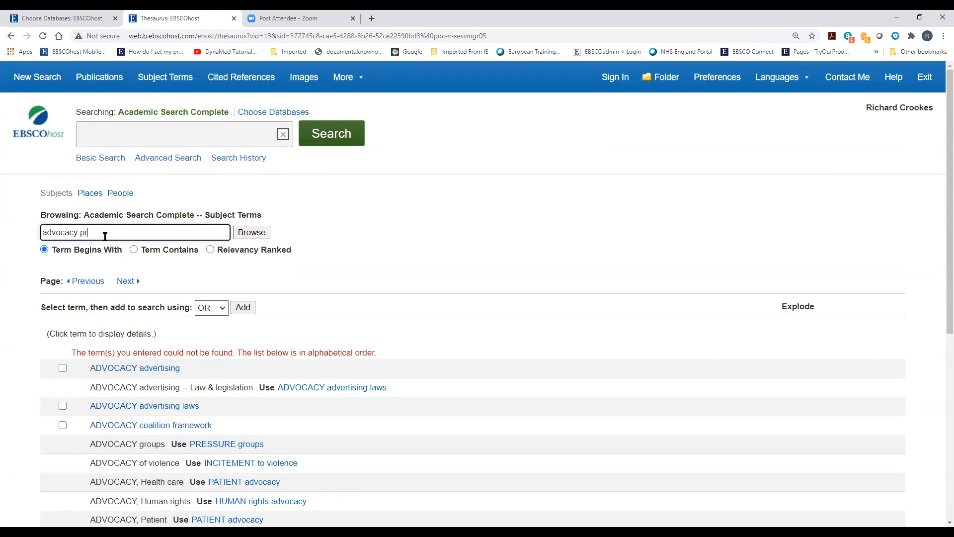
type("ogrammes")
key("Return")
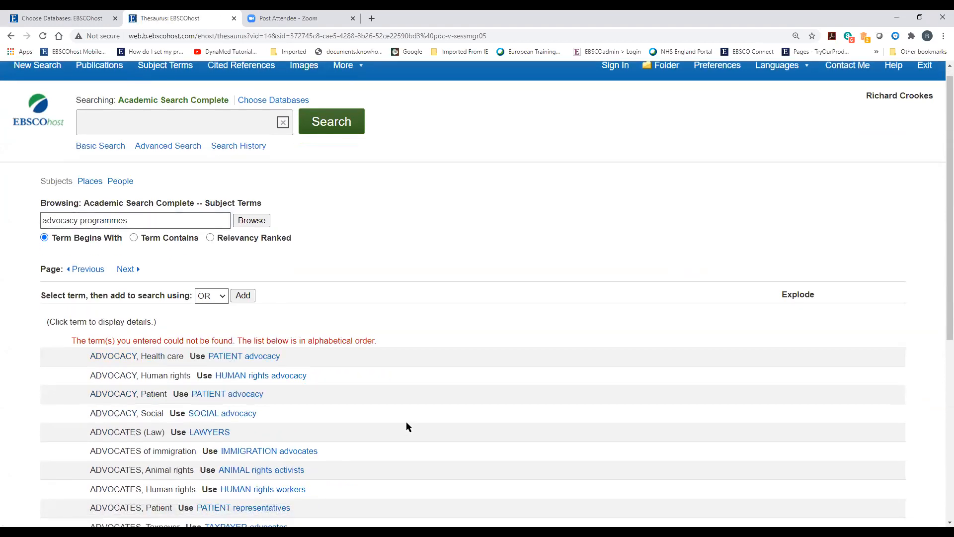
scroll(285, 261, "down", 3)
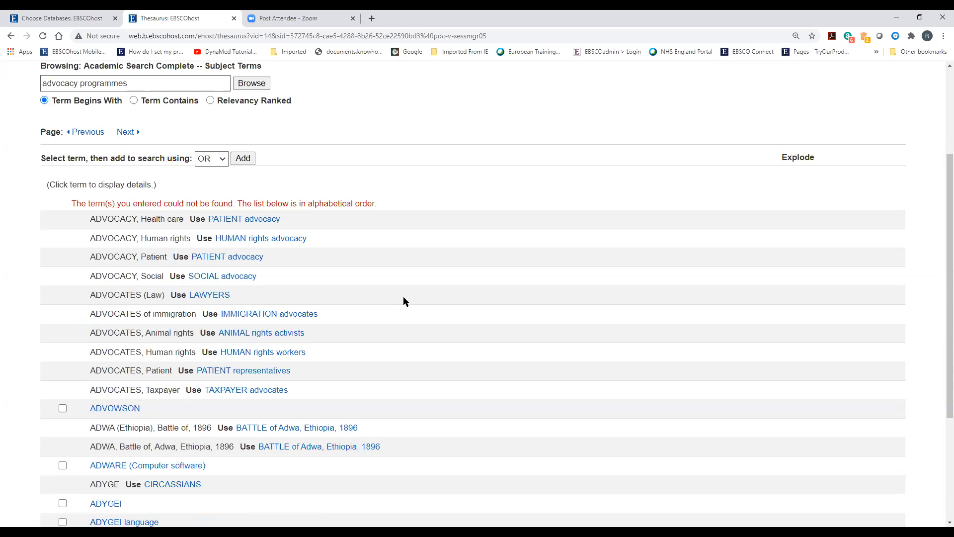
scroll(403, 298, "down", 3)
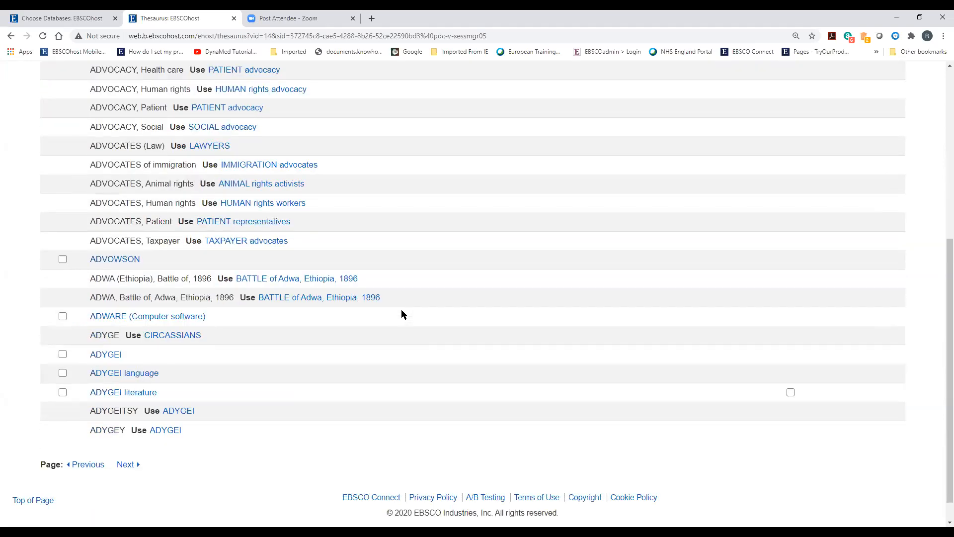
scroll(401, 310, "up", 3)
Add the exploded PATIENT advocacy heading to the search box with OR
left_click(241, 268)
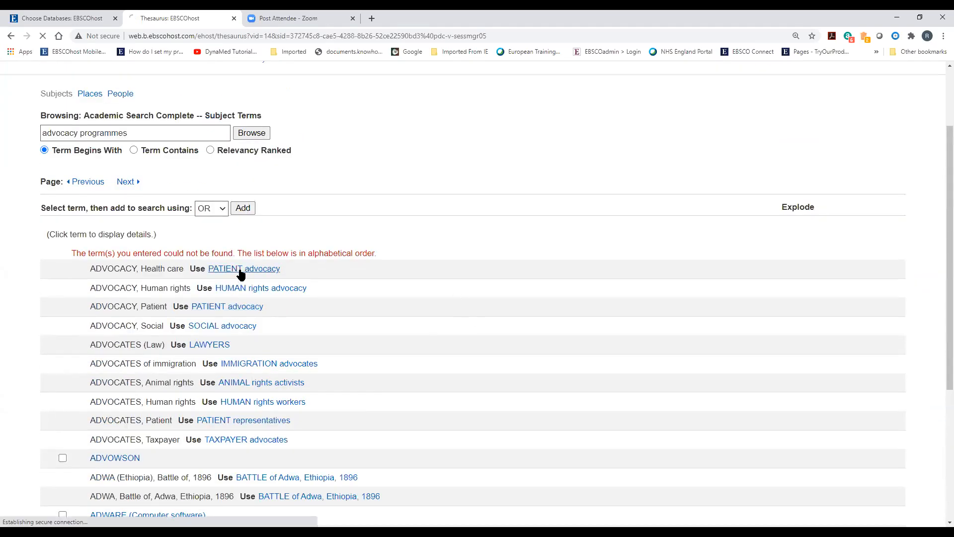
left_click(62, 355)
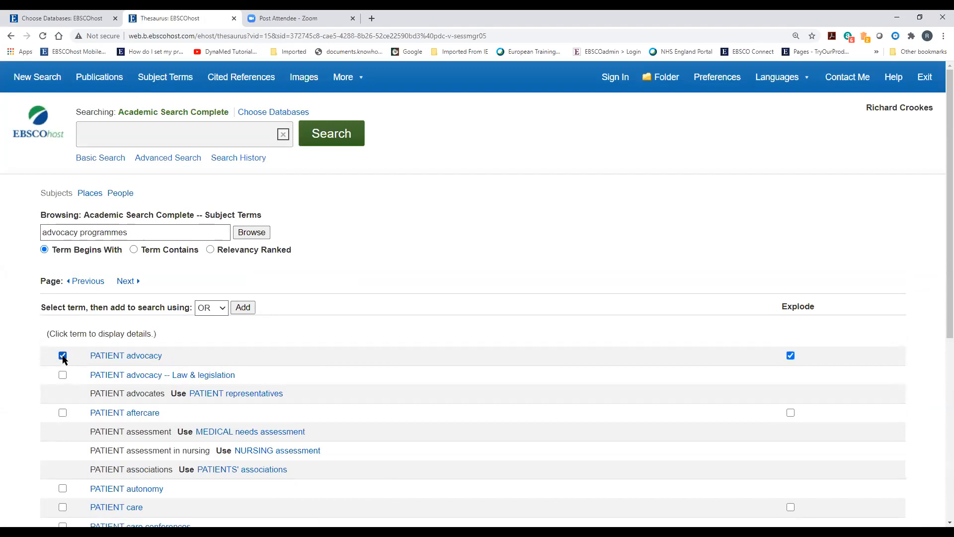
scroll(249, 366, "down", 2)
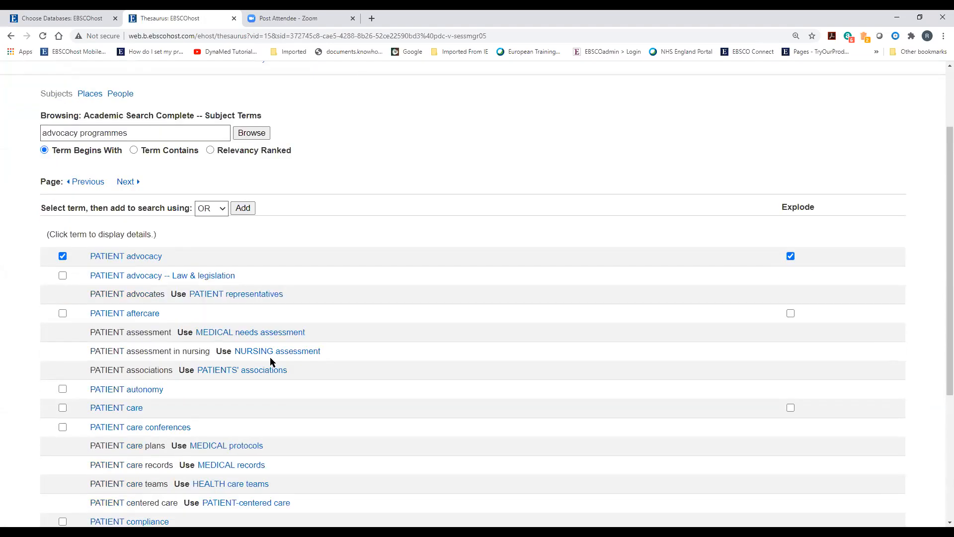
scroll(313, 356, "down", 2)
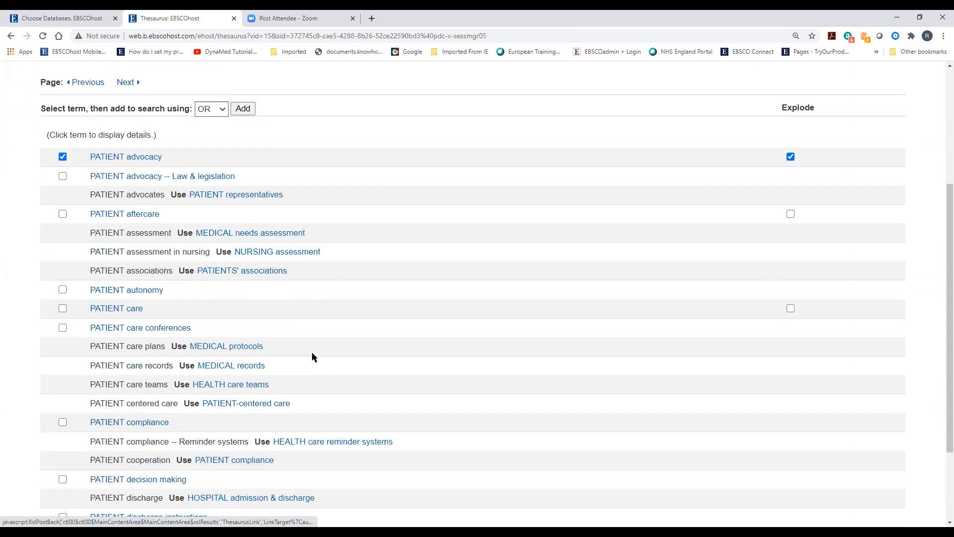
scroll(312, 356, "up", 4)
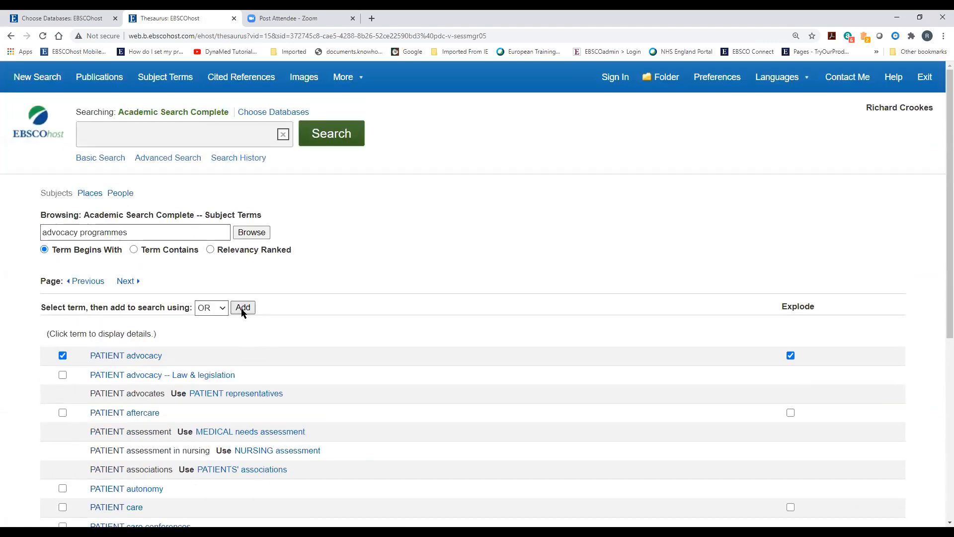
left_click(243, 108)
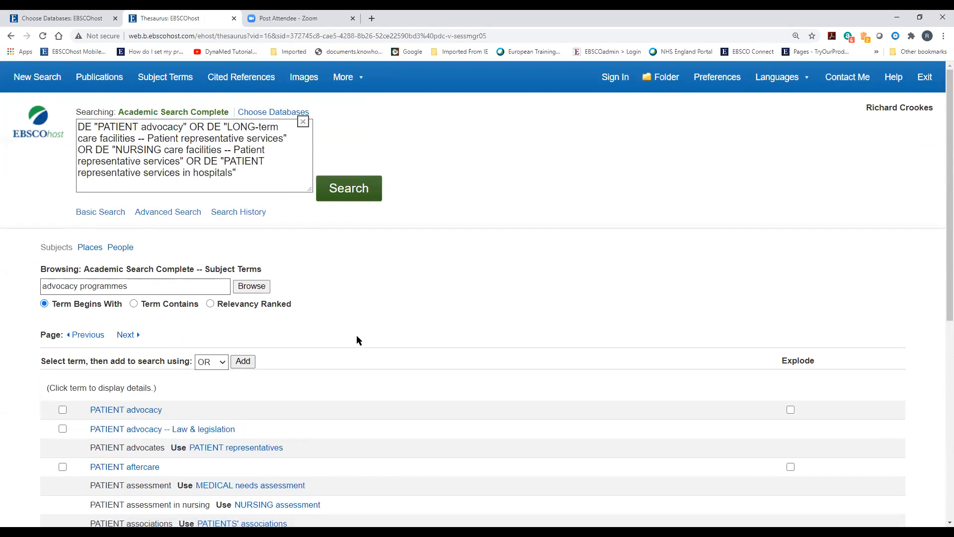
scroll(279, 321, "down", 1)
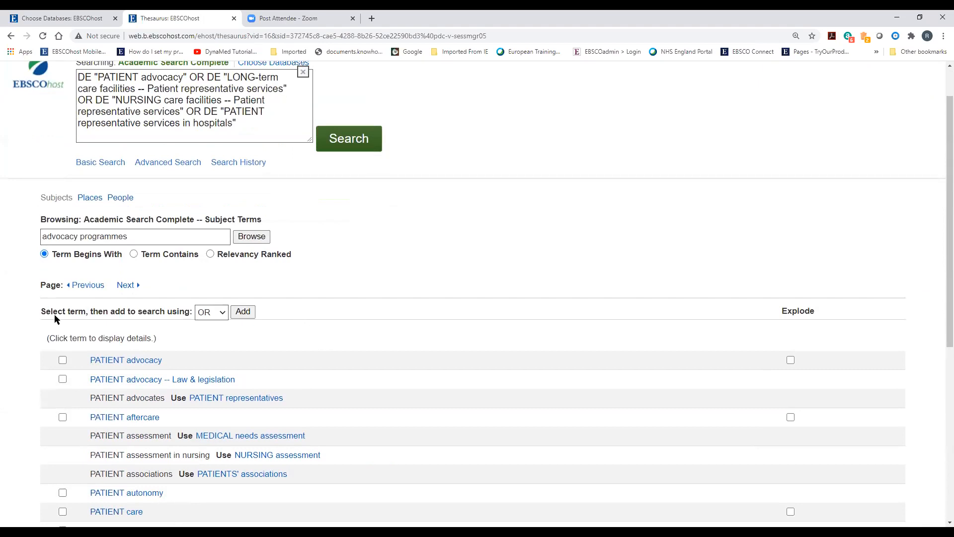
Look up 'counselling' in the thesaurus and select the exploded COUNSELING heading
triple_click(154, 236)
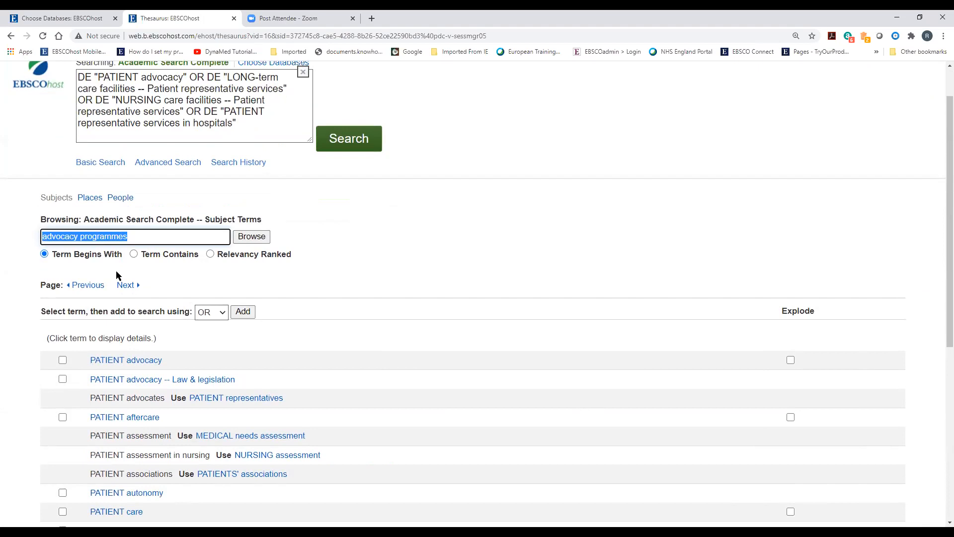
type("counselling")
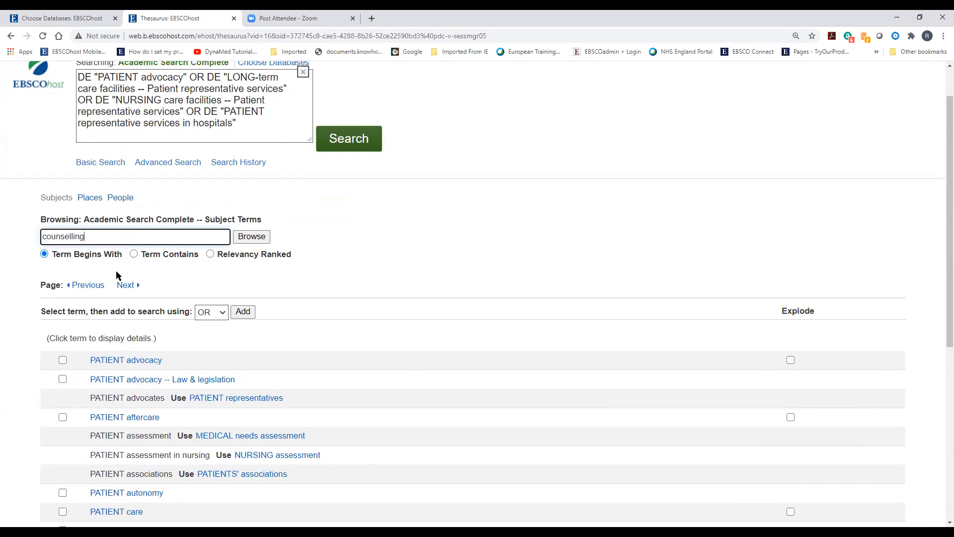
left_click(250, 237)
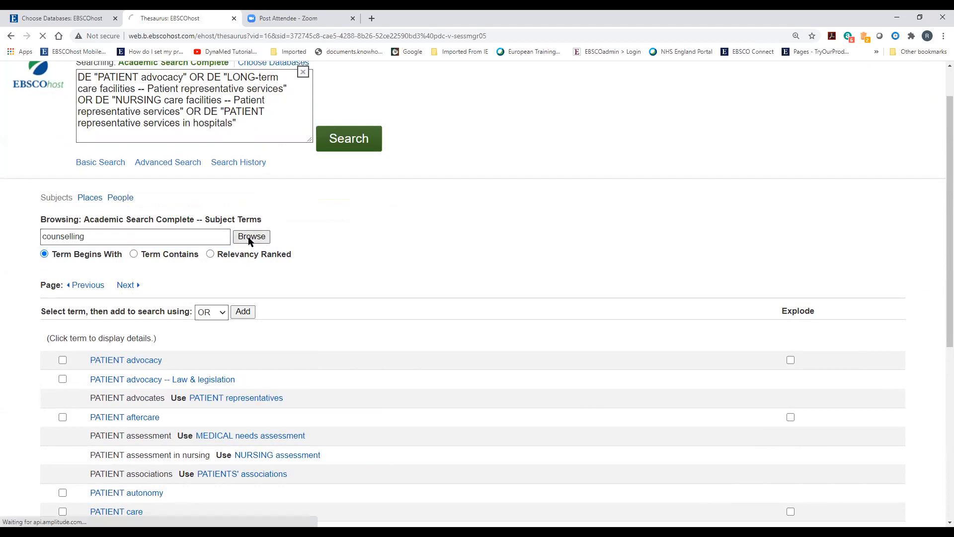
scroll(302, 325, "down", 3)
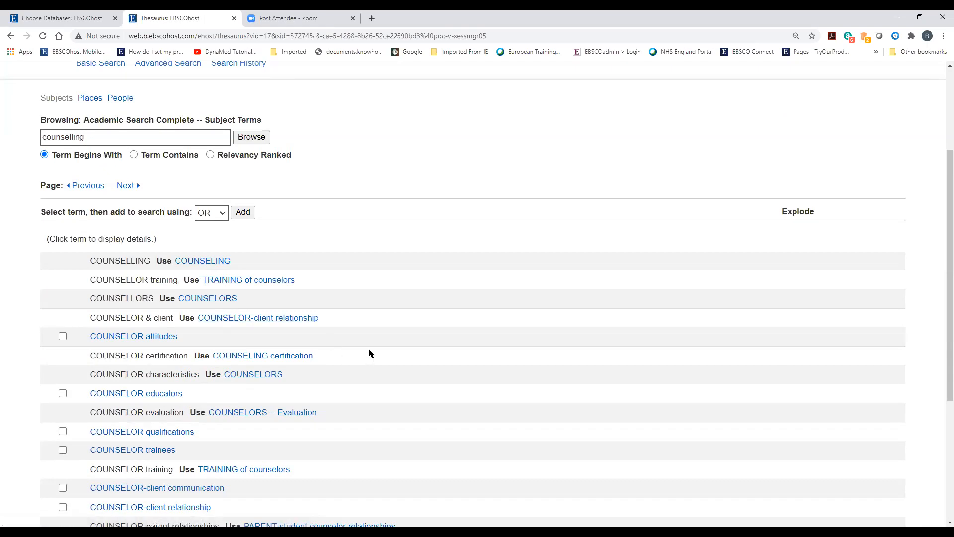
left_click(199, 260)
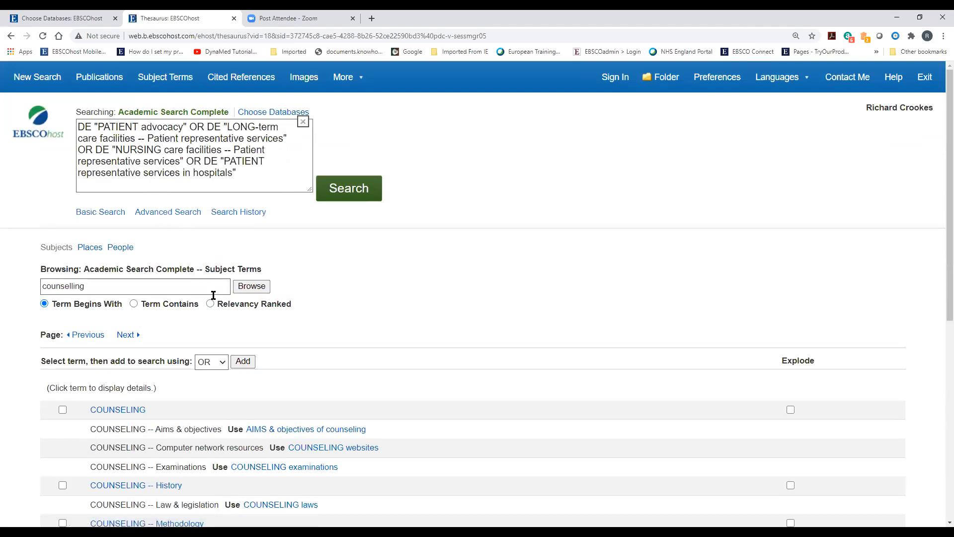
scroll(275, 356, "down", 4)
left_click(63, 210)
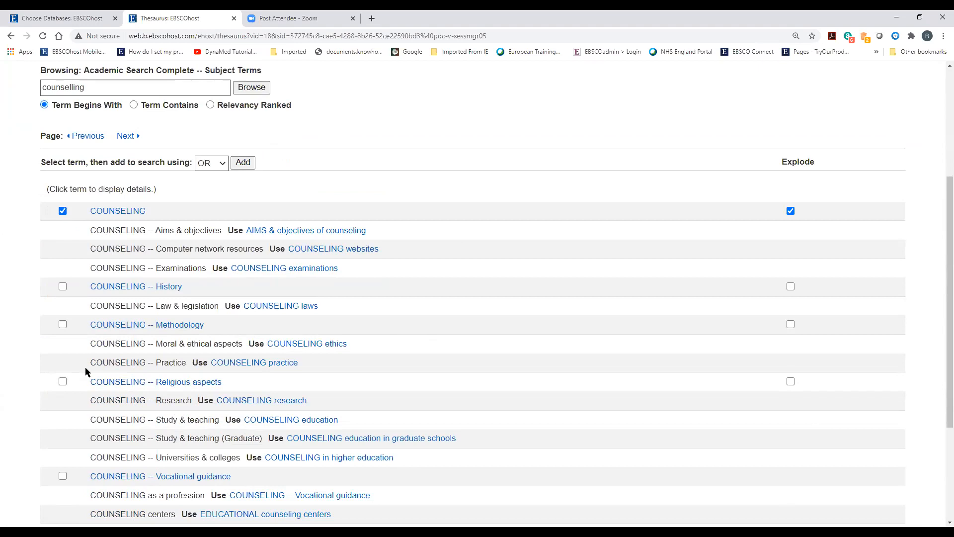
Also select COUNSELING practice, psychologists, research and websites, and add them to the query
scroll(56, 381, "down", 3)
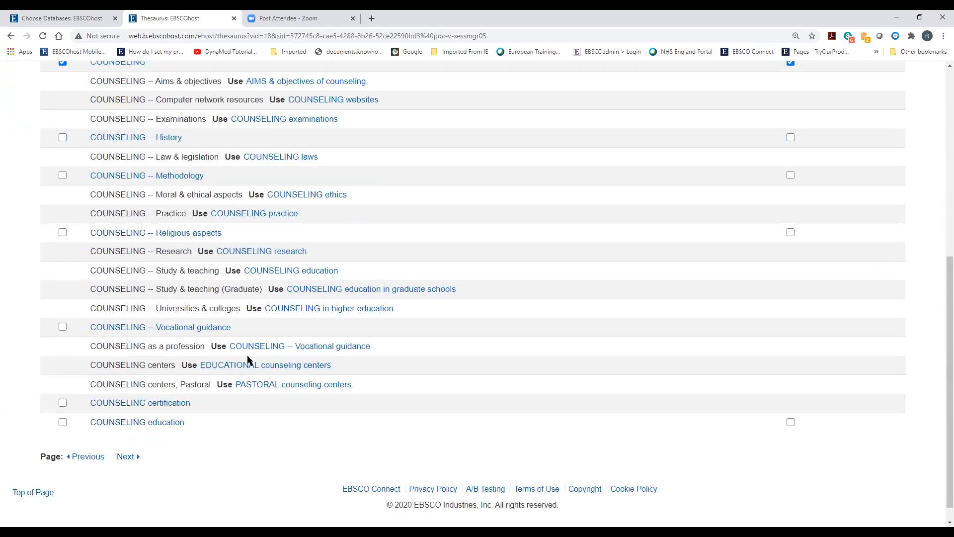
scroll(330, 277, "up", 3)
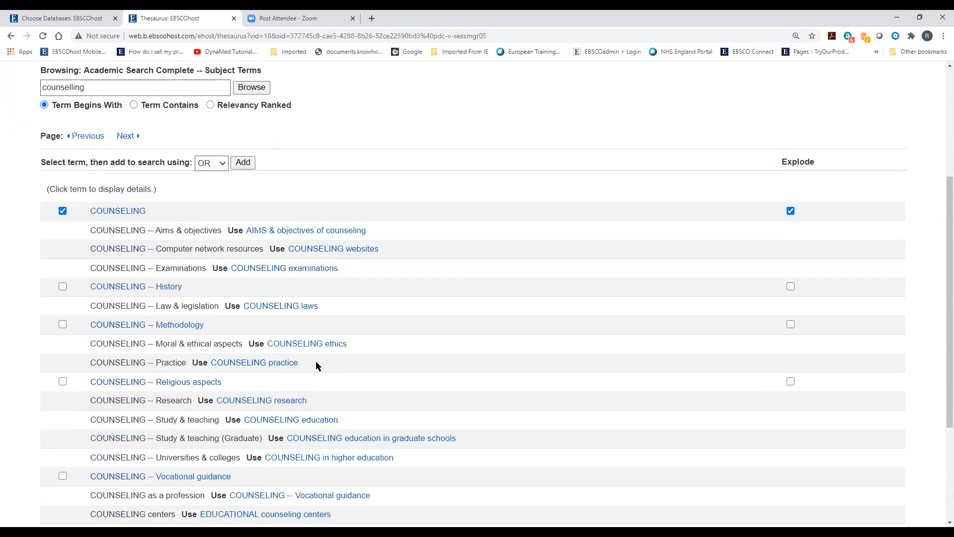
left_click(279, 363)
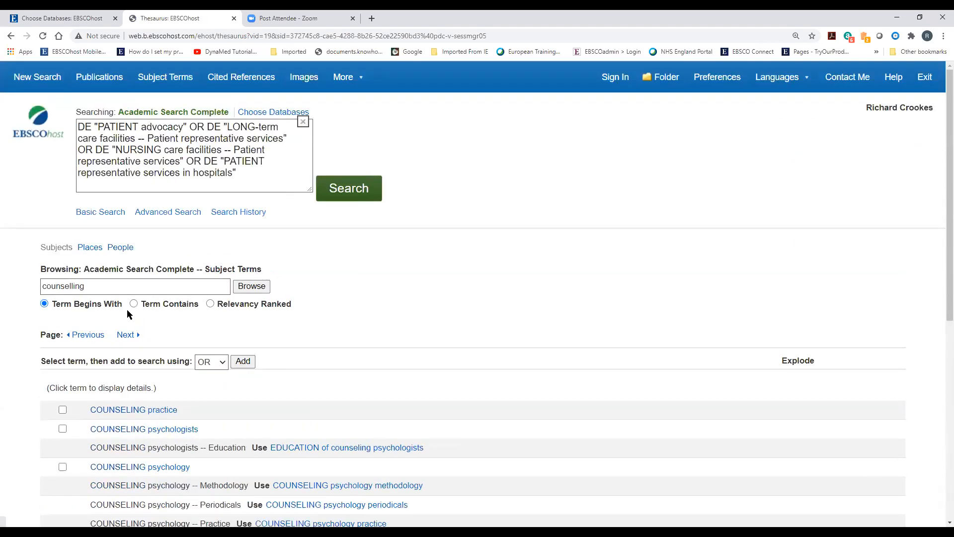
scroll(213, 398, "down", 2)
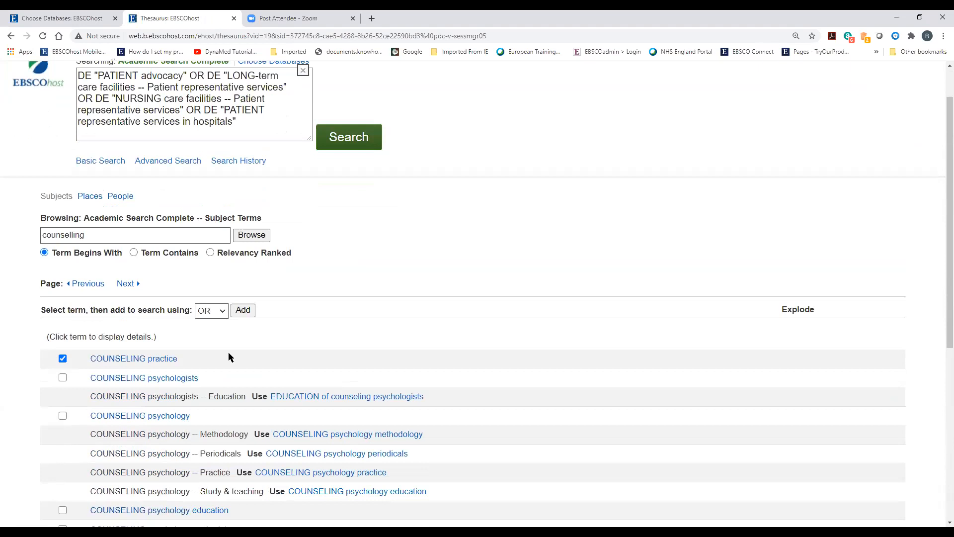
left_click(63, 329)
scroll(264, 367, "down", 2)
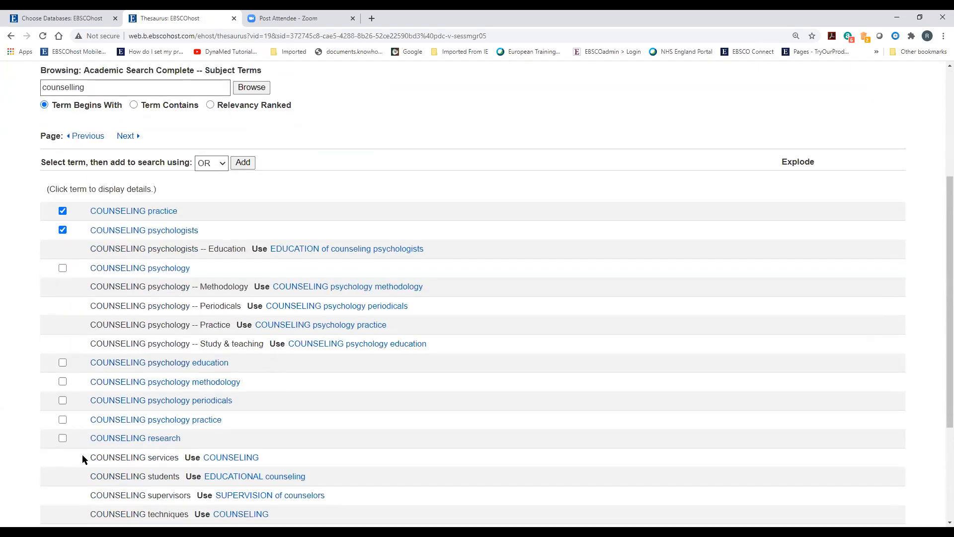
left_click(63, 437)
scroll(323, 450, "down", 2)
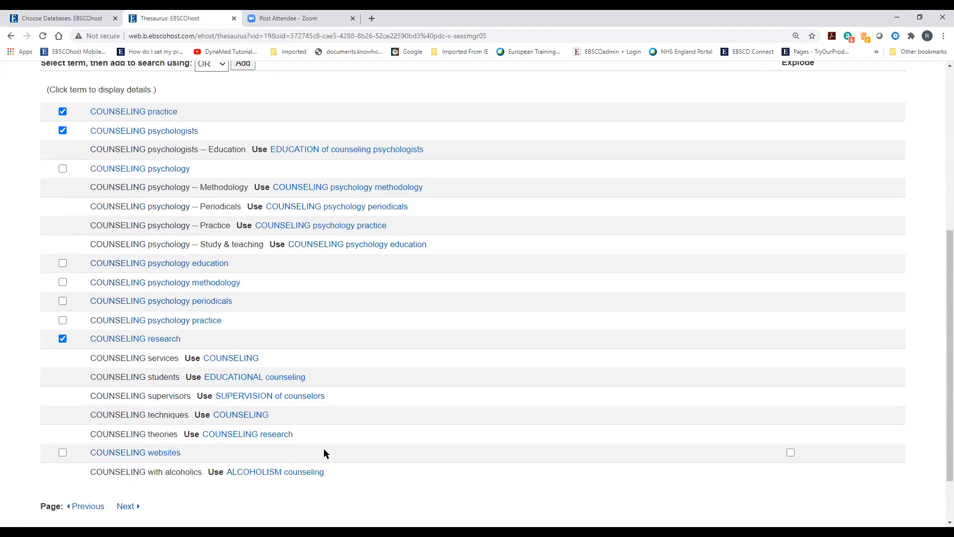
left_click(62, 453)
scroll(243, 425, "up", 5)
left_click(243, 311)
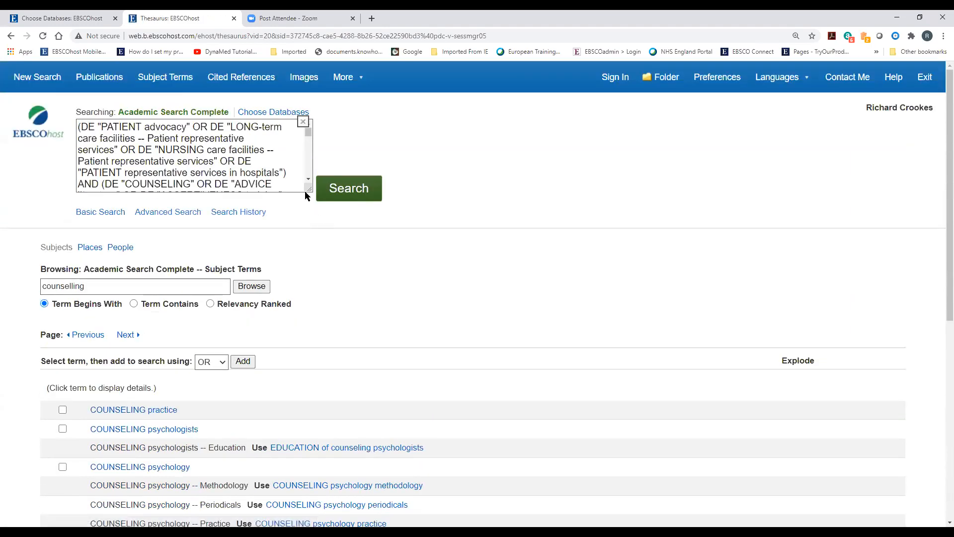
Enlarge the query box, review the patient advocacy AND counseling headings, and run the search
left_click_drag(309, 189, 342, 468)
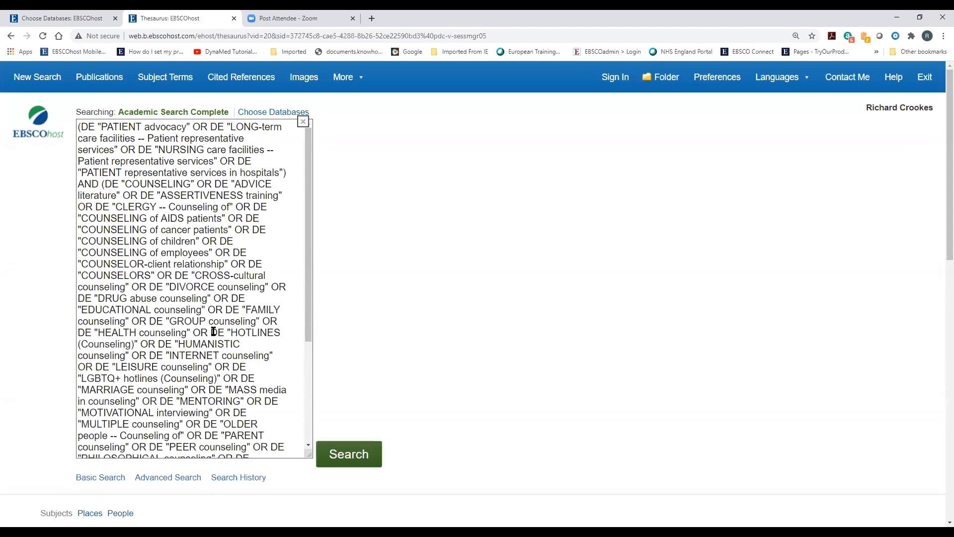
scroll(213, 330, "down", 4)
scroll(510, 250, "down", 2)
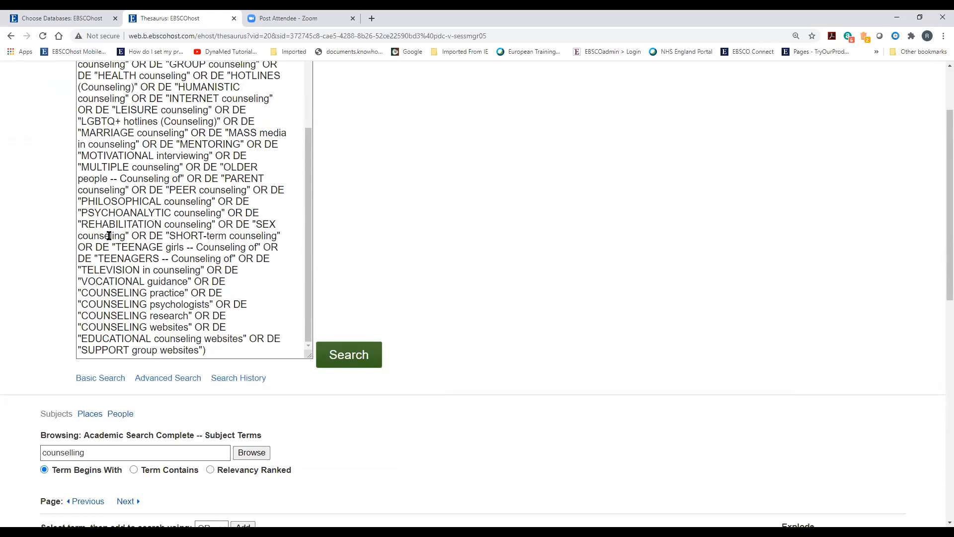
scroll(416, 263, "down", 2)
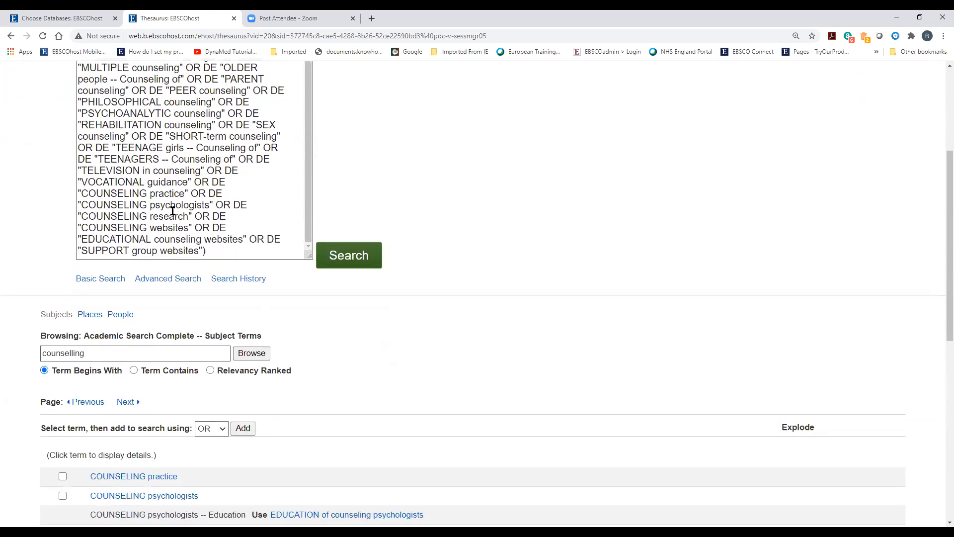
scroll(476, 314, "down", 2)
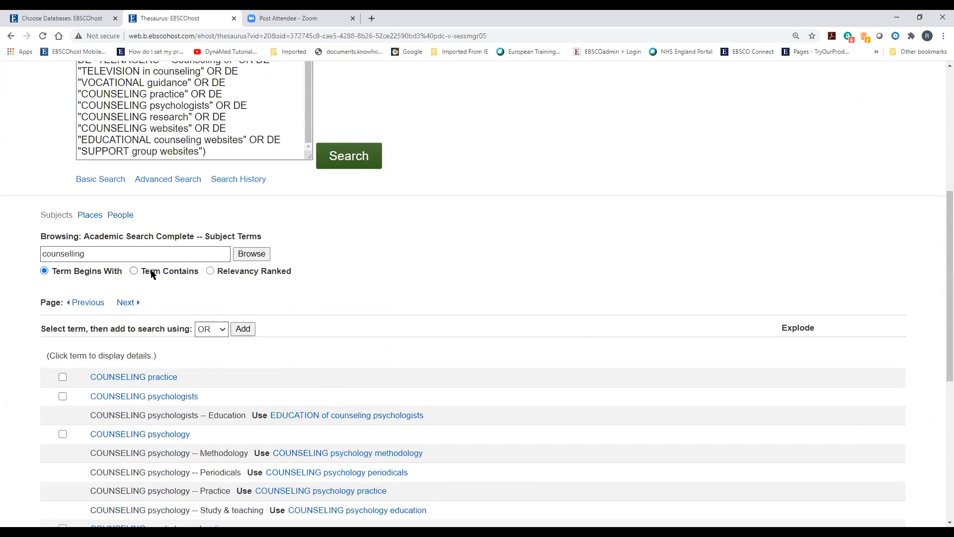
left_click(342, 163)
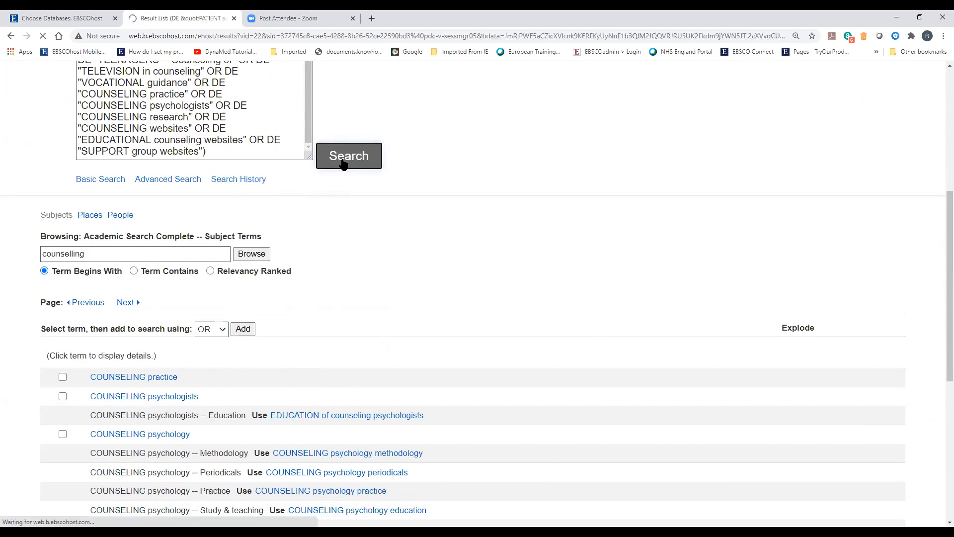
OR-combine history searches S4 and S5, creating S6 with 3,264,935 results
scroll(308, 380, "down", 5)
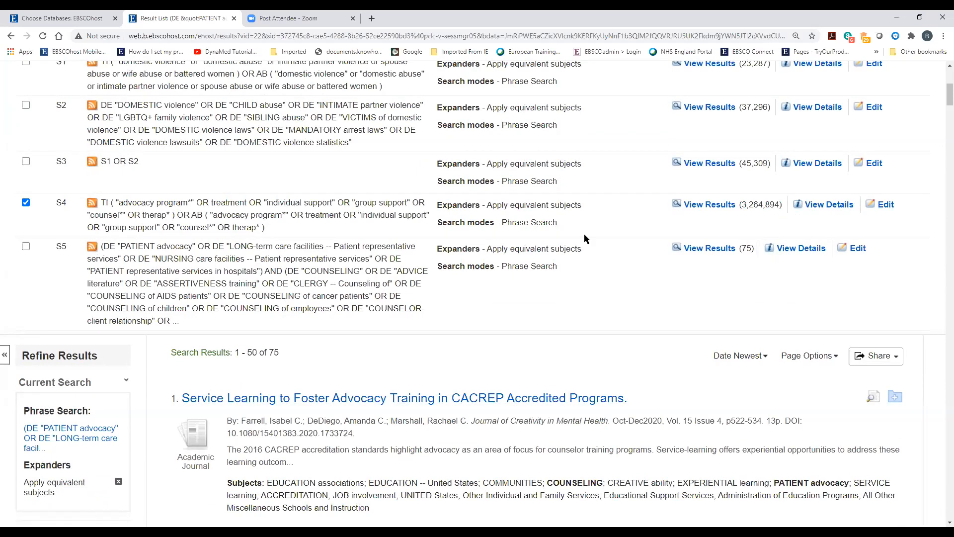
left_click(26, 246)
scroll(234, 346, "up", 4)
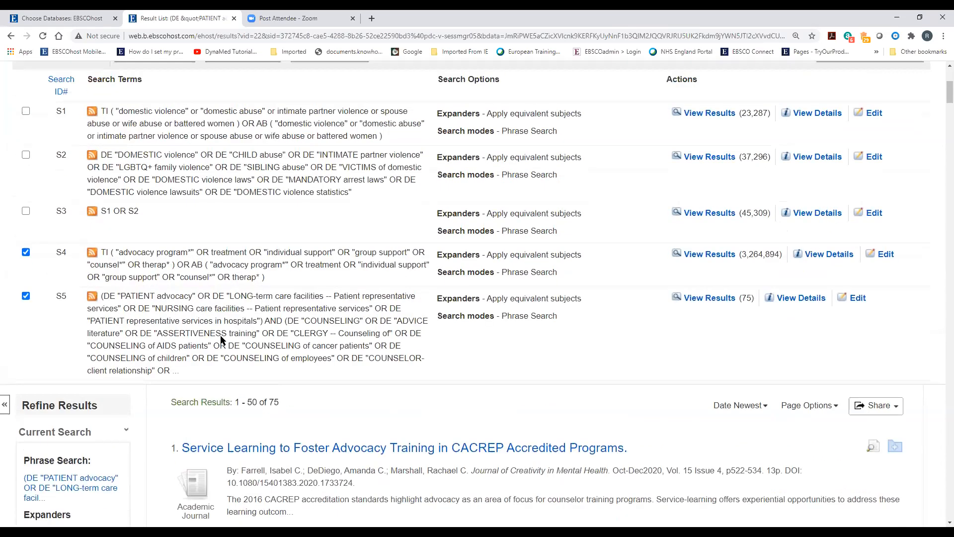
left_click(231, 209)
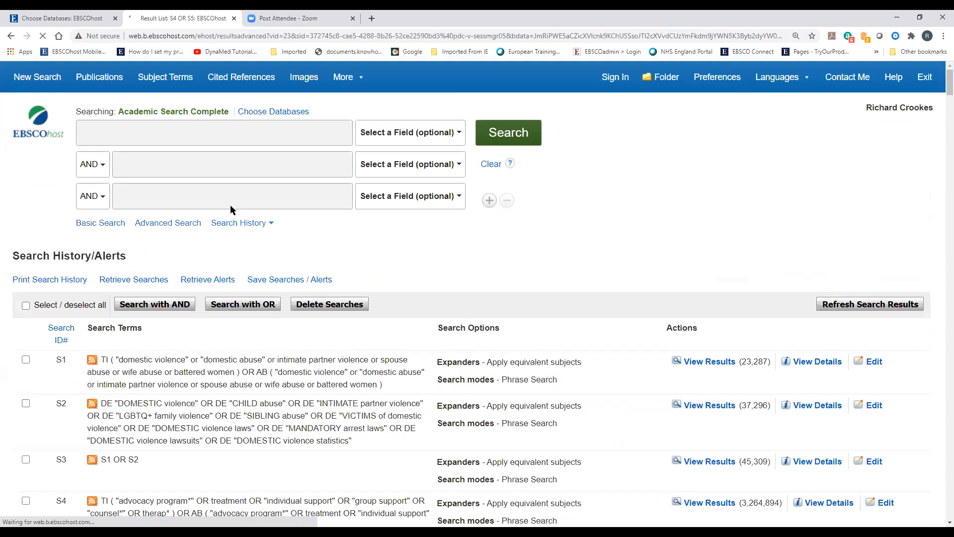
scroll(207, 285, "up", 1)
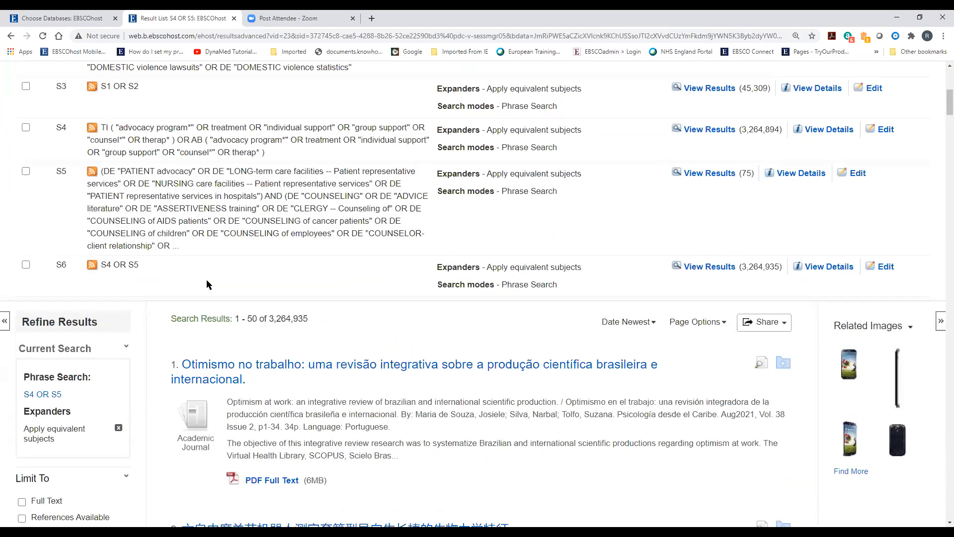
scroll(207, 285, "up", 2)
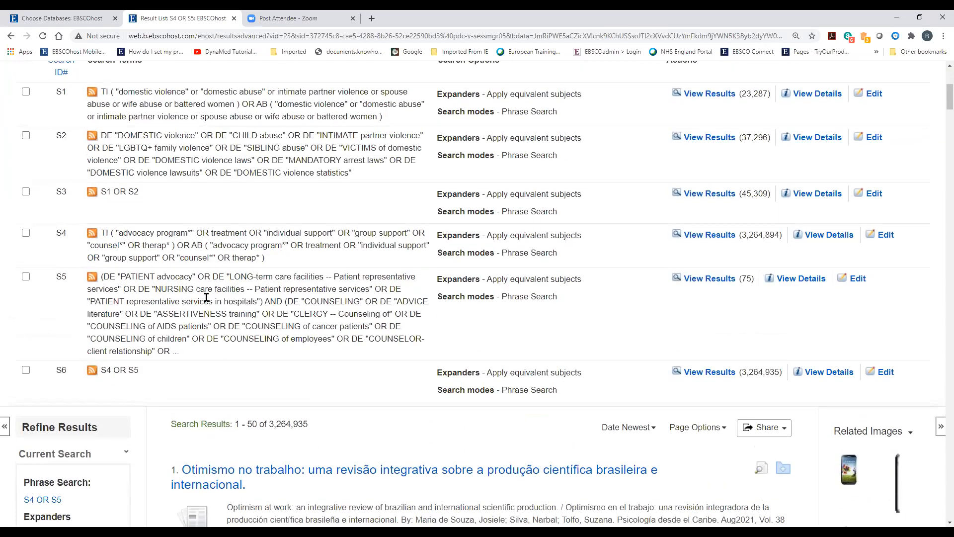
scroll(207, 296, "up", 1)
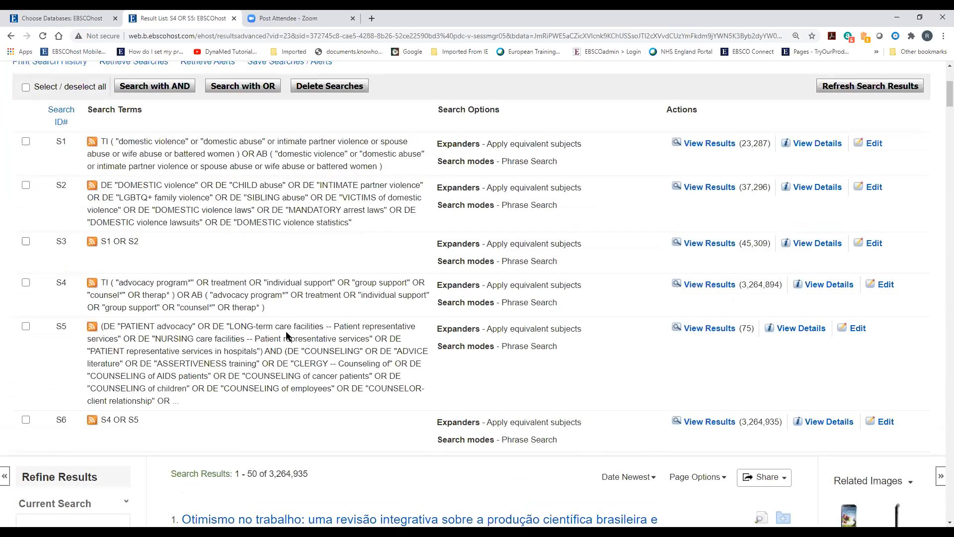
scroll(287, 337, "up", 3)
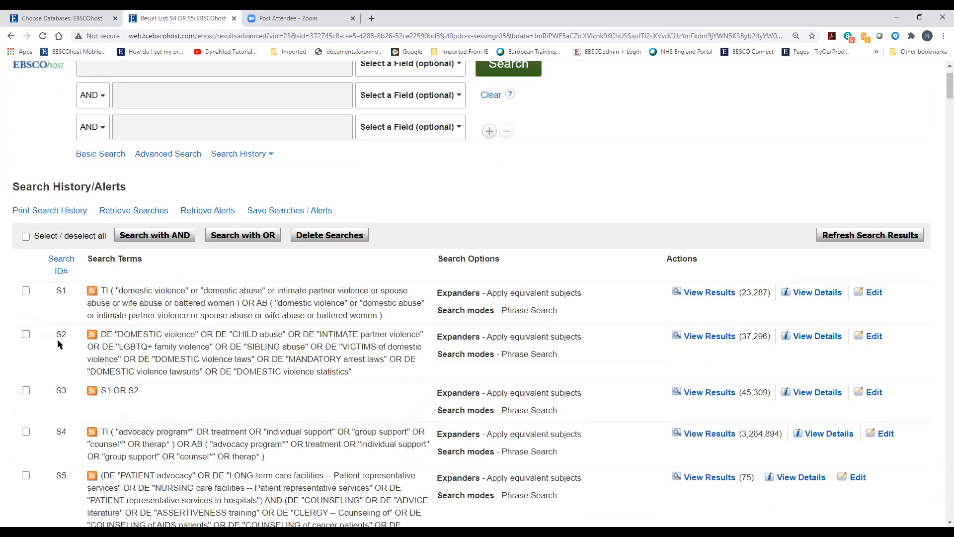
scroll(132, 381, "up", 2)
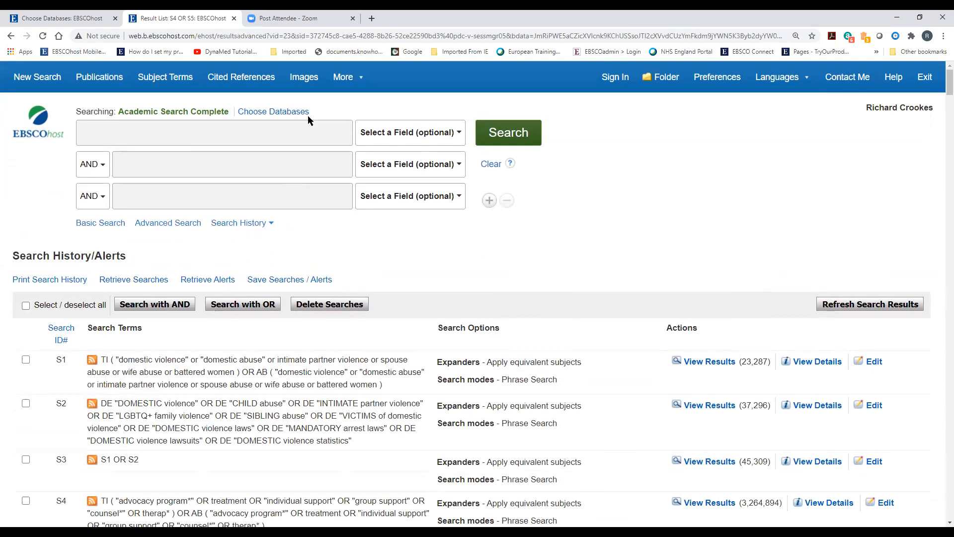
Browse subject terms for 'general practice', then start a blank New Search
left_click(164, 84)
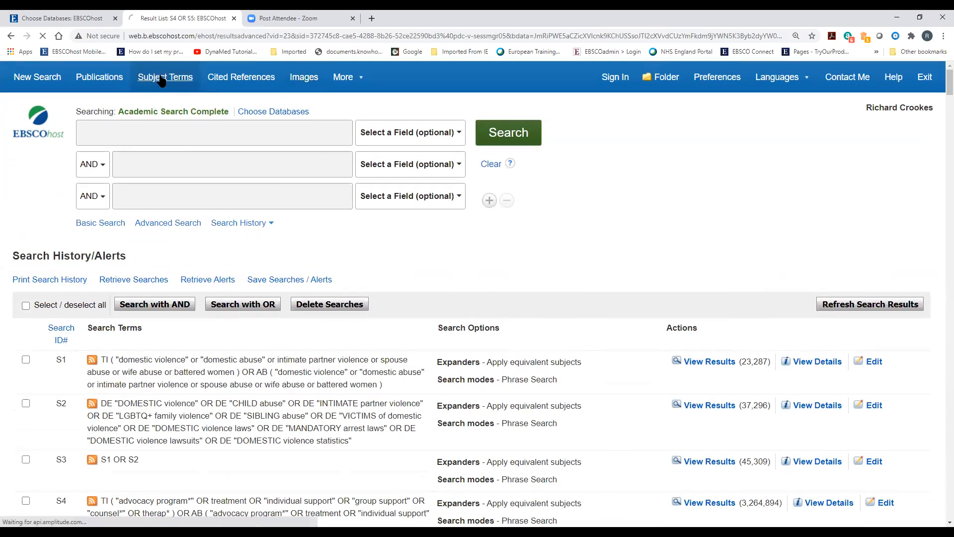
left_click(136, 236)
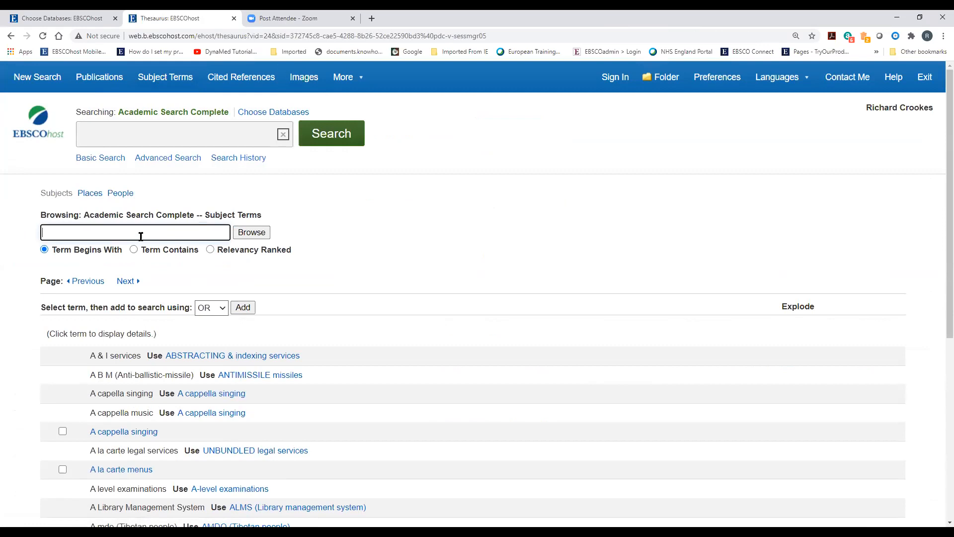
type("general practice")
key("Return")
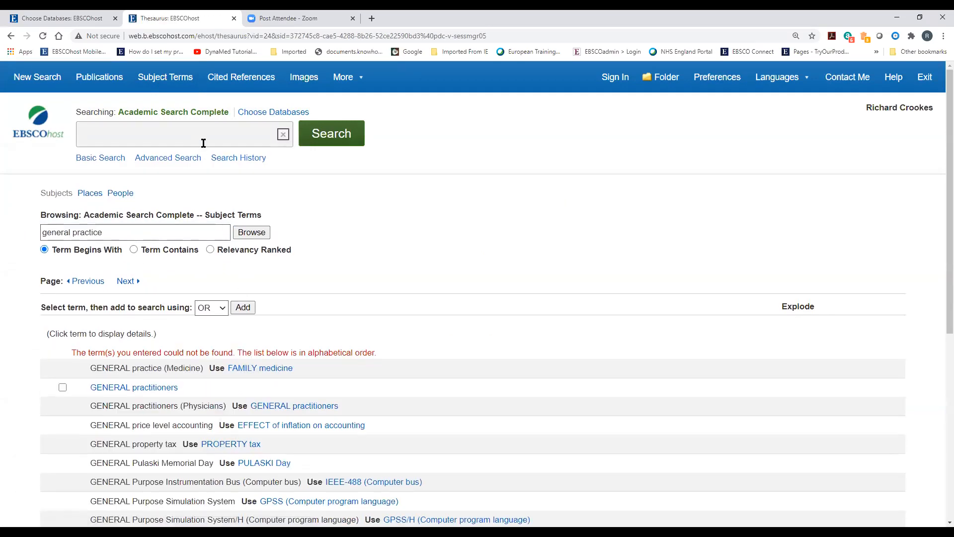
left_click(32, 80)
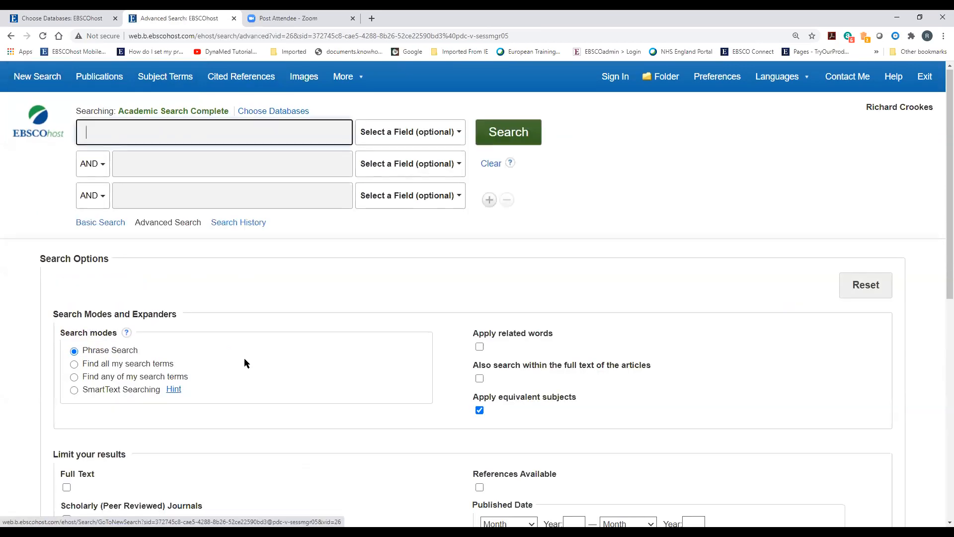
Enter a general practice OR family practice OR primary care query in the first row
scroll(224, 318, "down", 3)
scroll(234, 238, "up", 3)
left_click(235, 226)
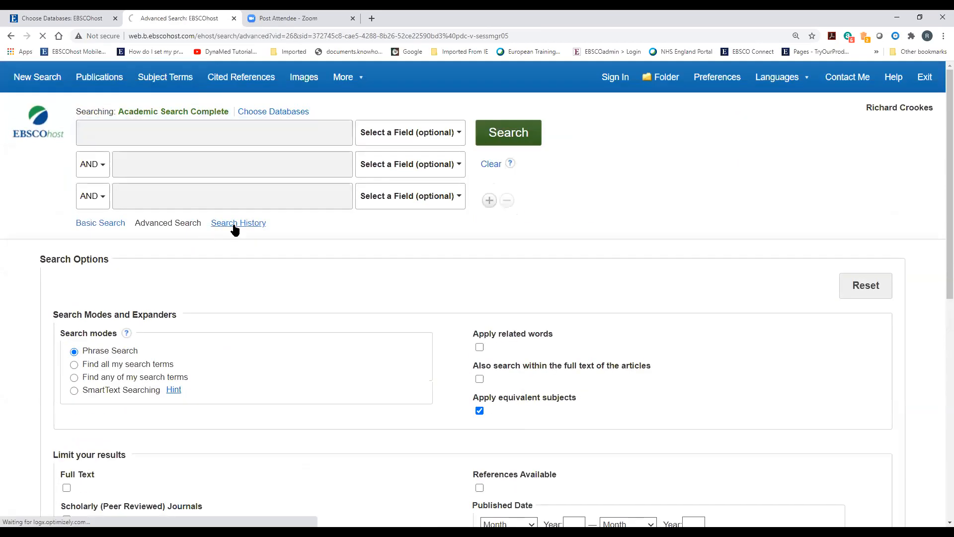
scroll(181, 367, "down", 3)
scroll(180, 372, "down", 3)
scroll(179, 375, "up", 6)
left_click(120, 142)
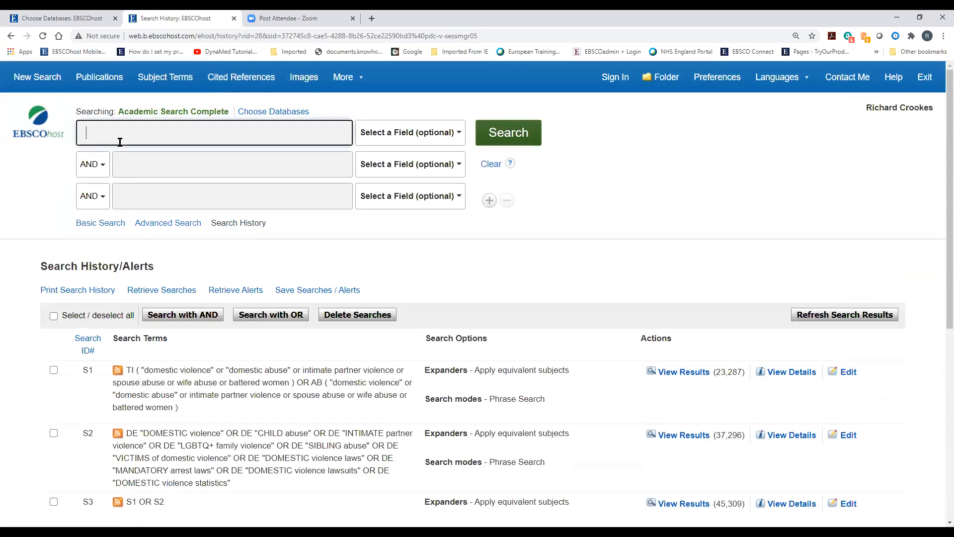
type("general pr")
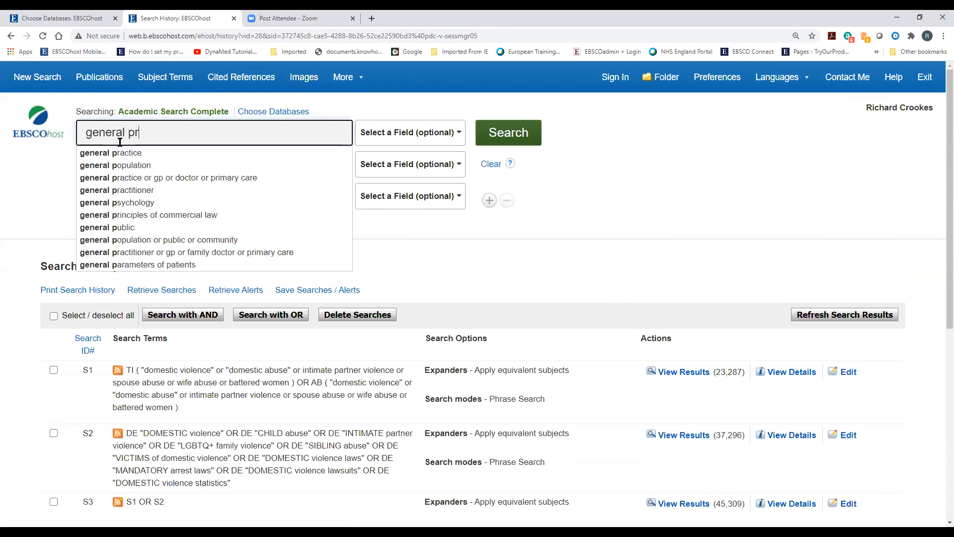
type("actice OR")
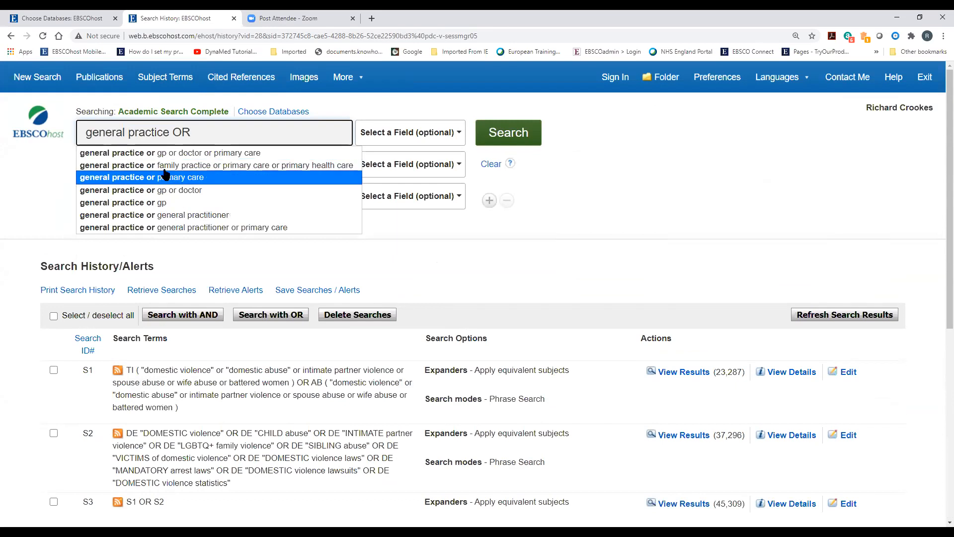
left_click(199, 165)
left_click_drag(191, 133, 410, 143)
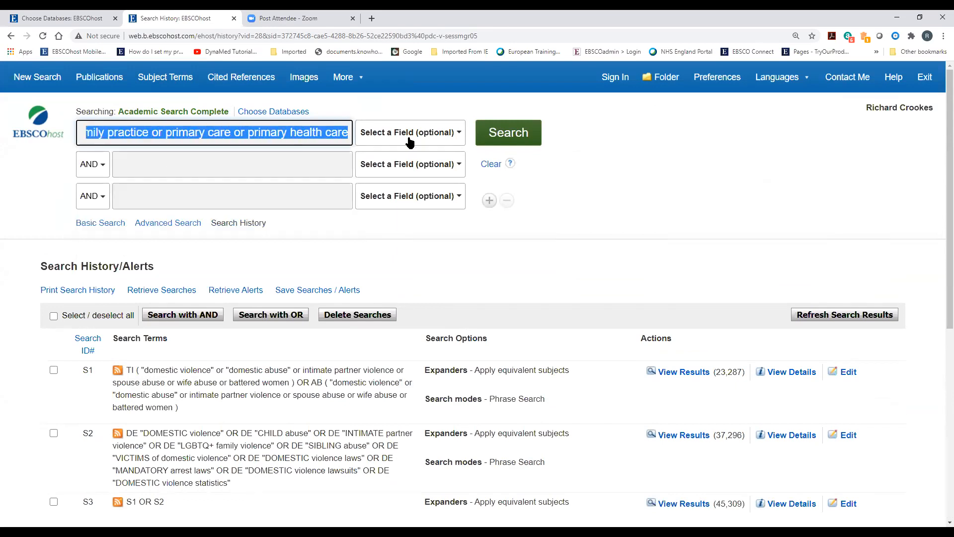
left_click(172, 134)
left_click_drag(172, 133, 407, 142)
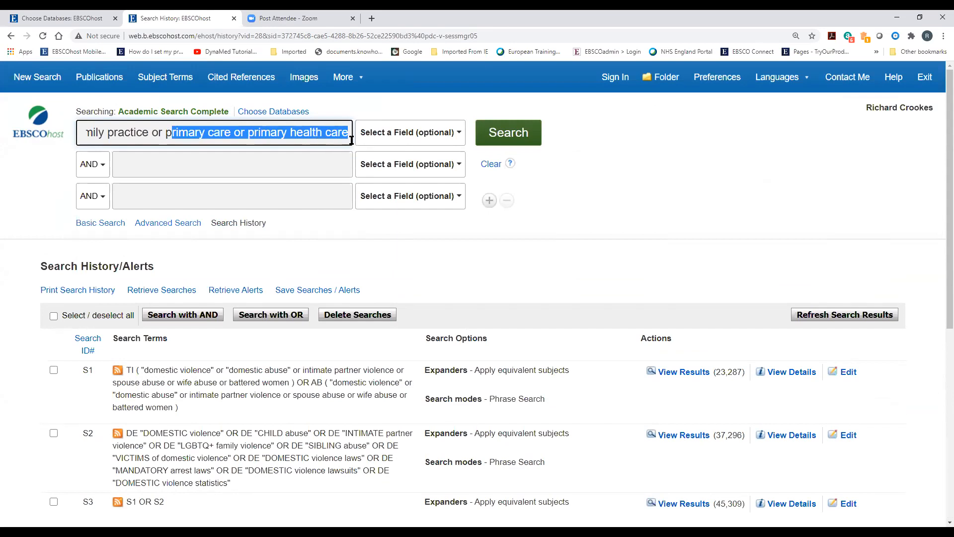
Limit the first query to TI Title and copy it
left_click(388, 131)
left_click(379, 205)
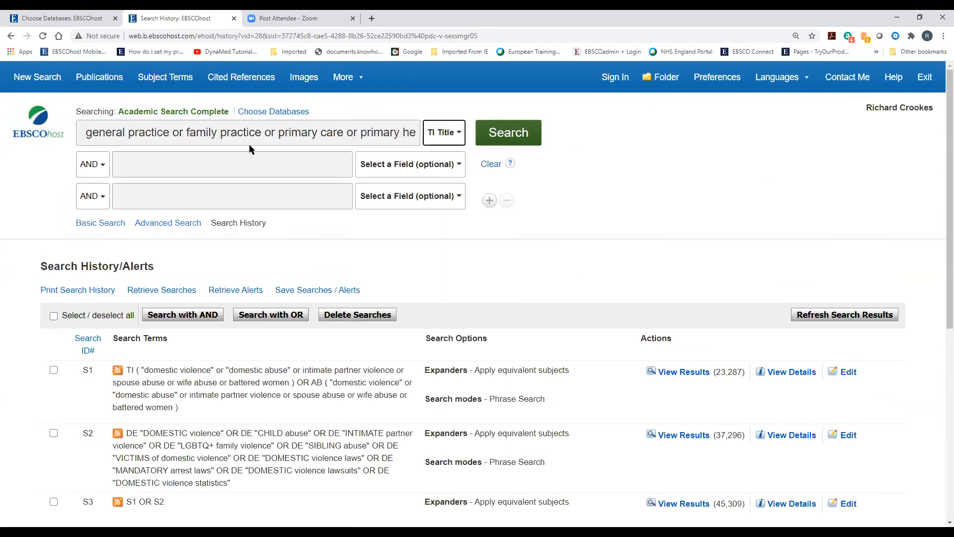
triple_click(239, 133)
right_click(241, 139)
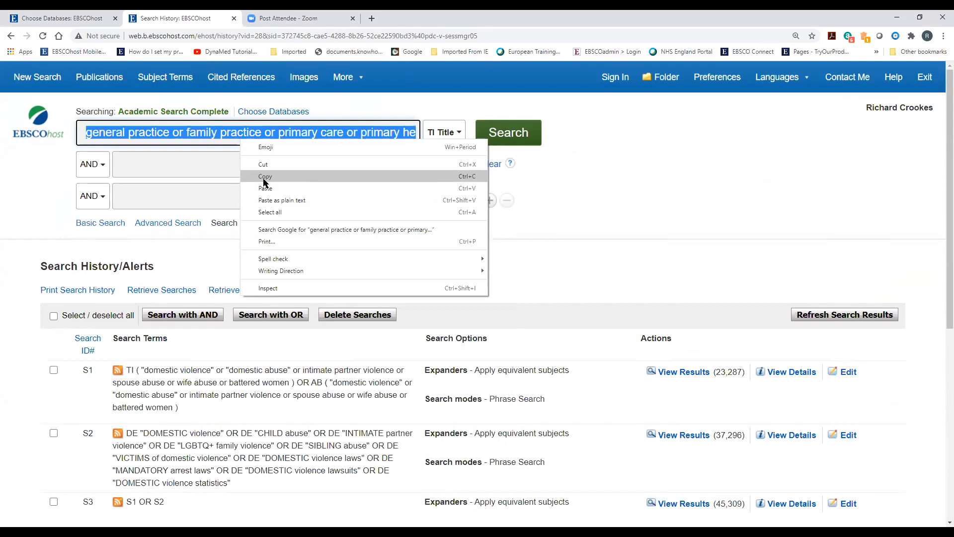
left_click(264, 176)
Paste the query into the second row, joined with OR and limited to AB Abstract
left_click(200, 170)
right_click(200, 170)
left_click(226, 219)
left_click(99, 165)
left_click(90, 200)
left_click(386, 166)
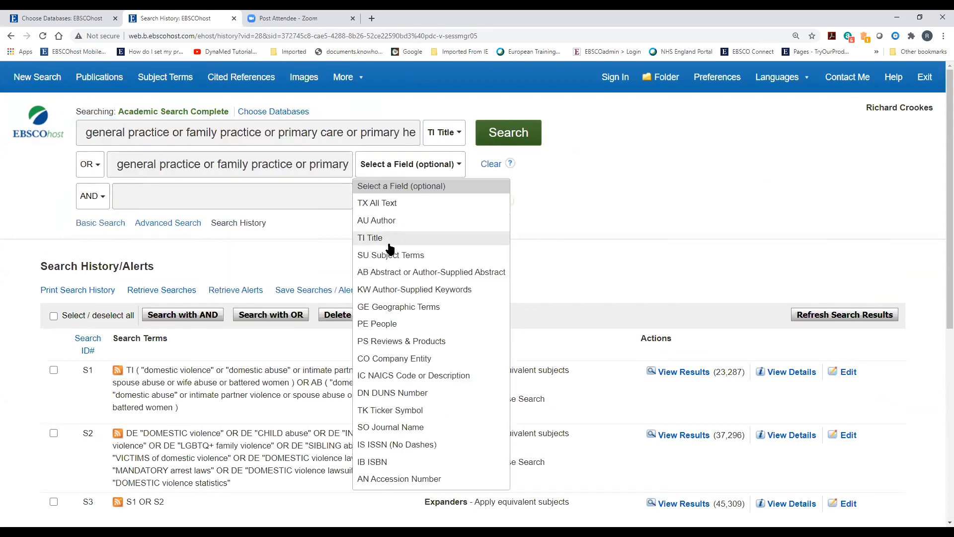
left_click(387, 272)
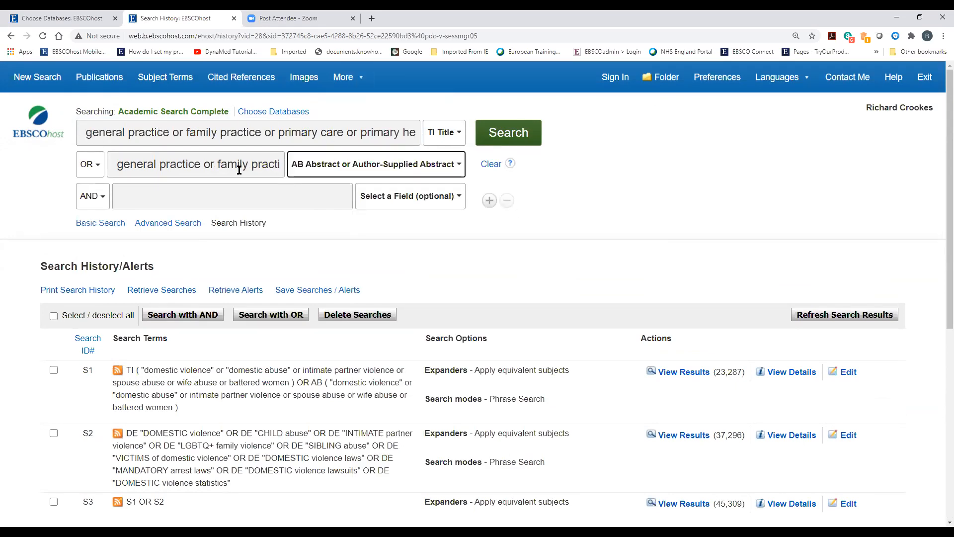
Truncate 'general practice' to 'general practi*' in both the title and abstract rows
left_click(173, 131)
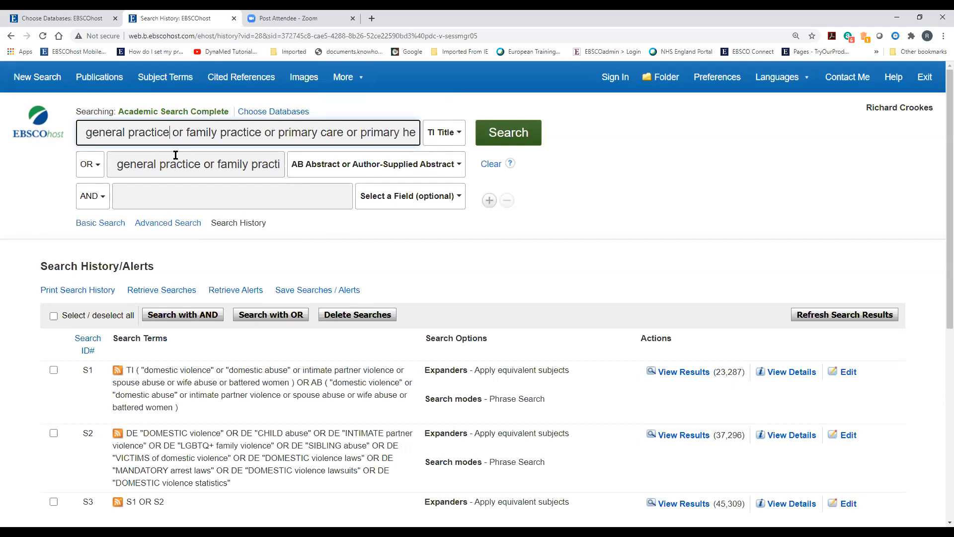
key("BackSpace")
key("BackSpace")
type("*")
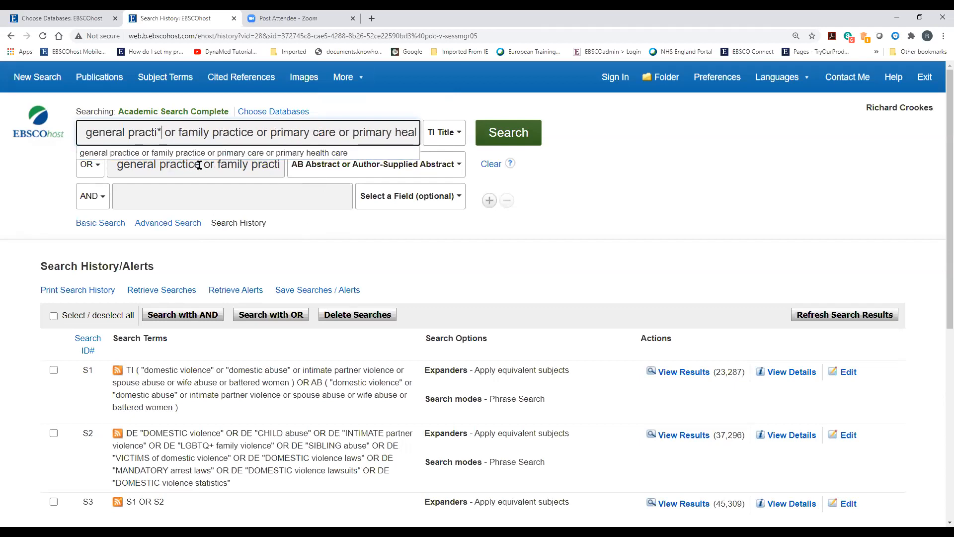
left_click_drag(200, 164, 195, 164)
key("BackSpace")
key("BackSpace")
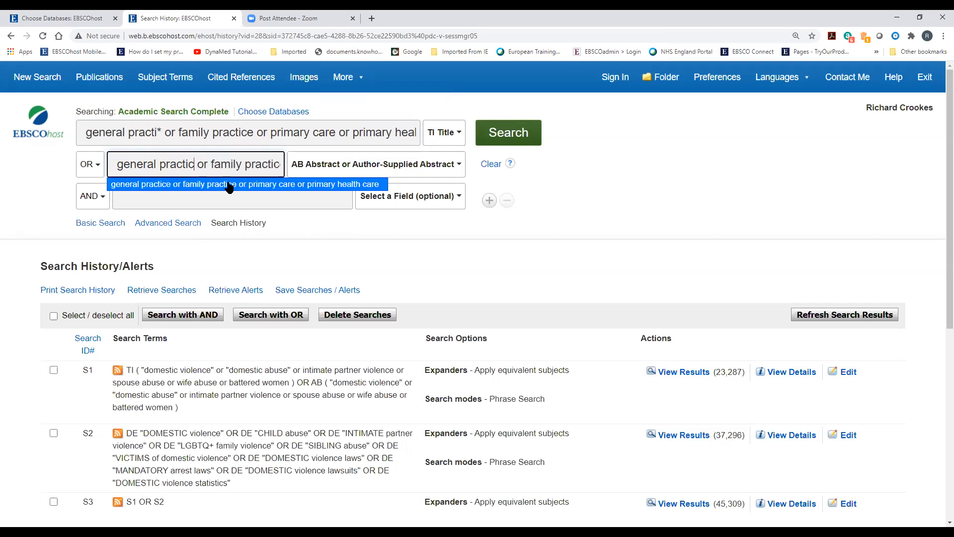
type("*")
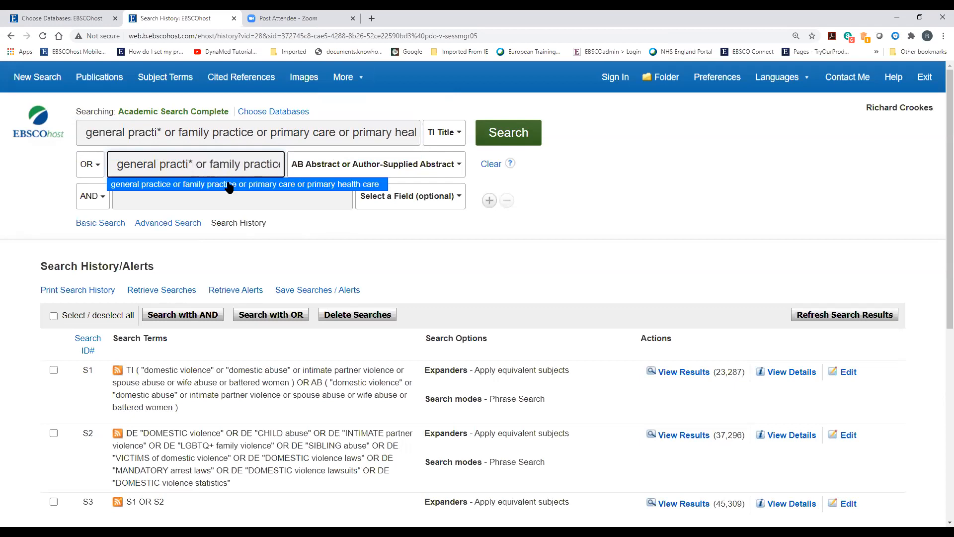
left_click(251, 133)
Truncate 'family practice' to 'family practi*' in both rows as well
left_click(252, 132)
key("BackSpace")
key("BackSpace")
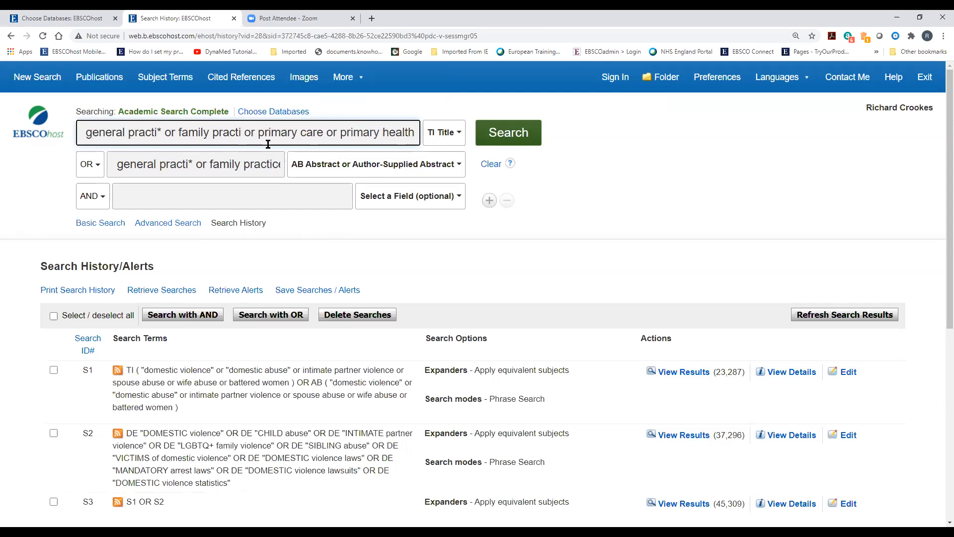
type("*")
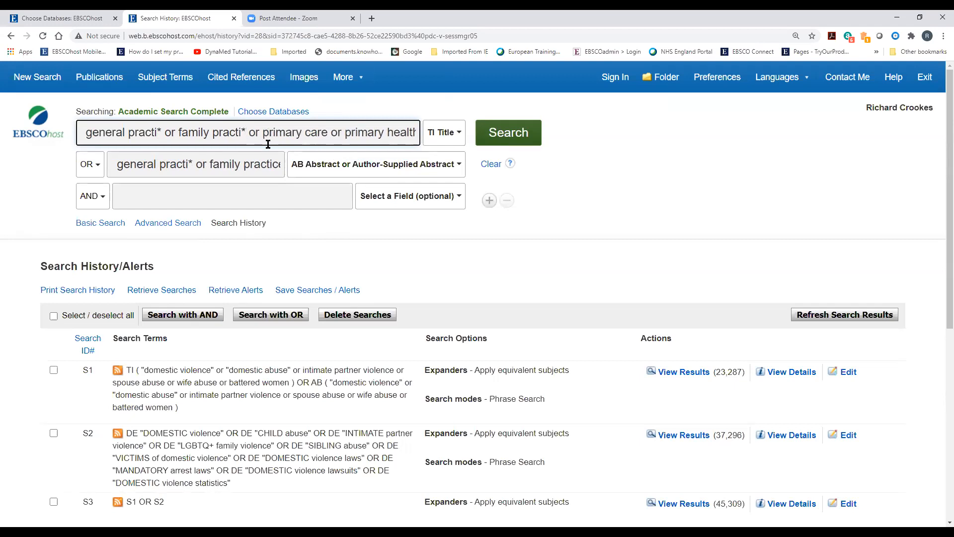
left_click(251, 167)
left_click_drag(271, 164, 279, 178)
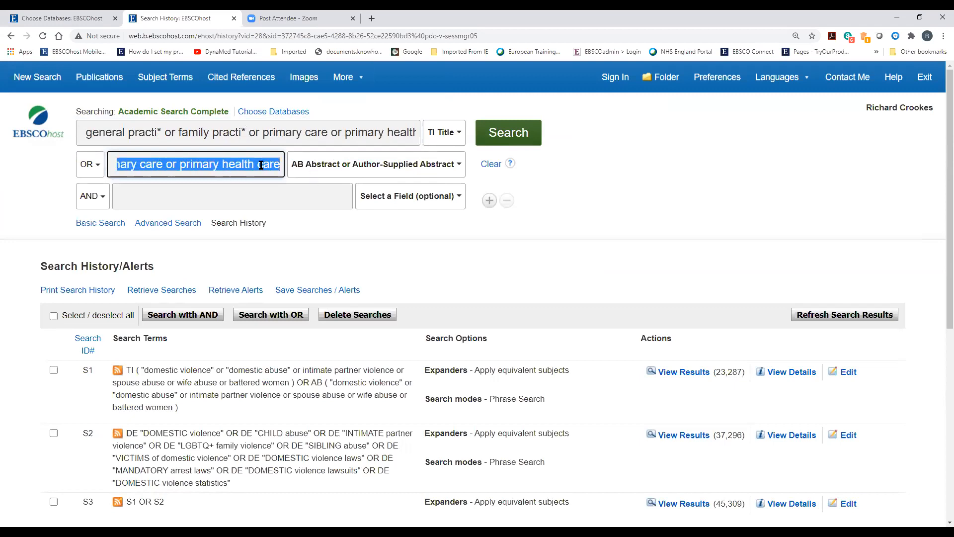
left_click(157, 166)
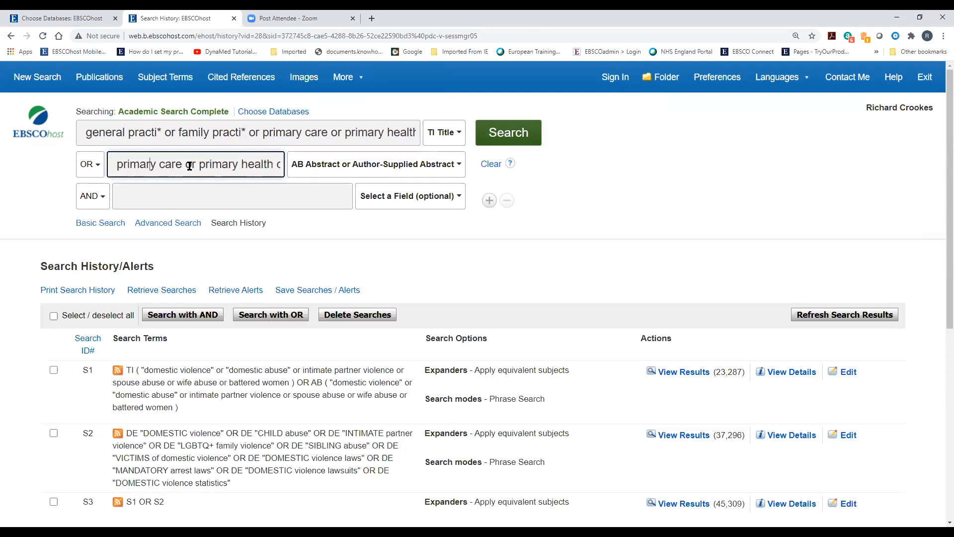
key("Left")
key("Left")
key("Left")
key("Left")
key("Left")
key("Left")
key("Left")
key("Left")
key("Left")
key("Left")
key("Left")
key("Left")
key("Left")
key("Left")
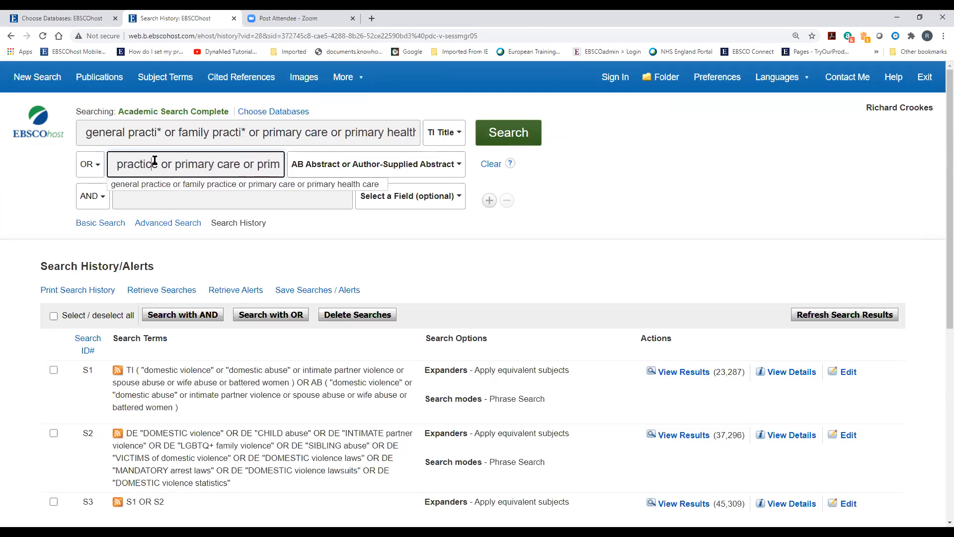
key("BackSpace")
key("BackSpace")
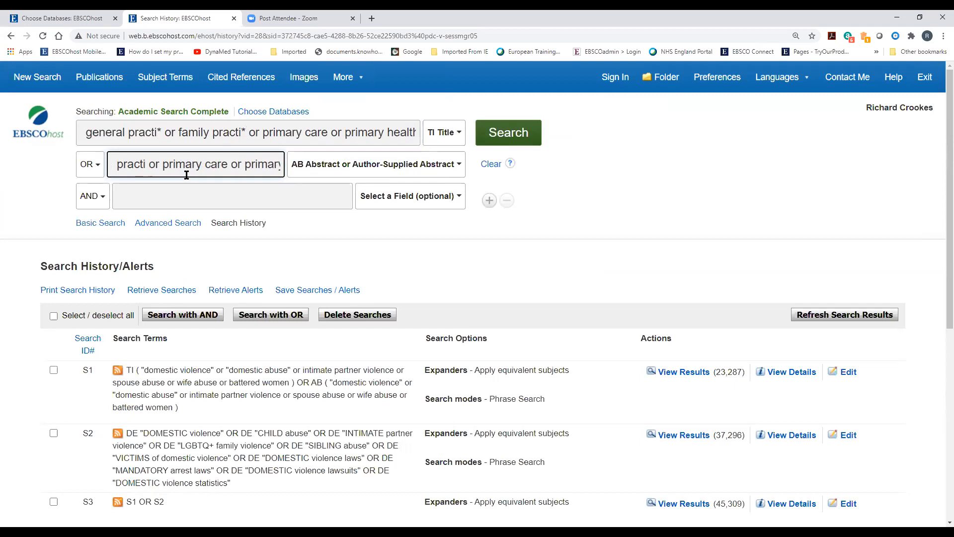
type("*")
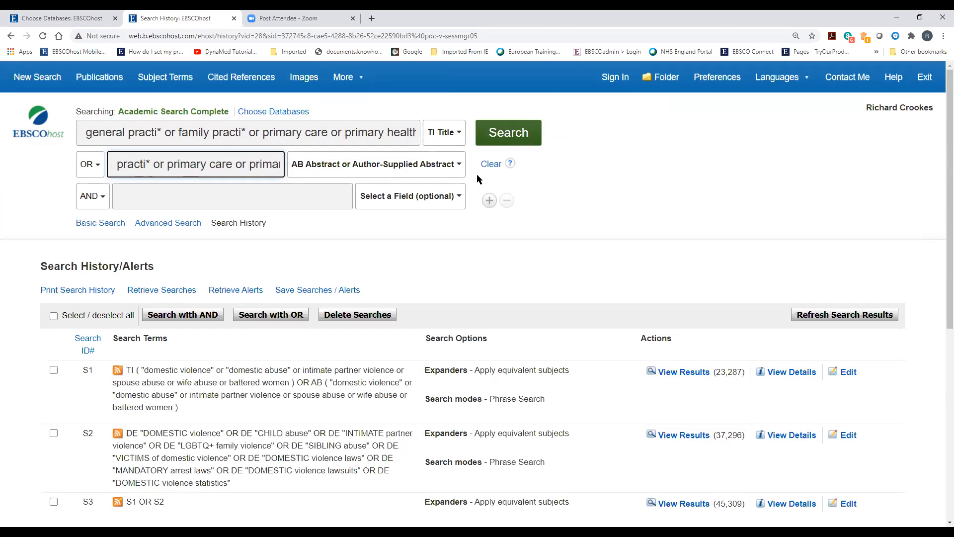
Run the TI/AB general practi* search and check S7's 159,296 results in the history
left_click(511, 139)
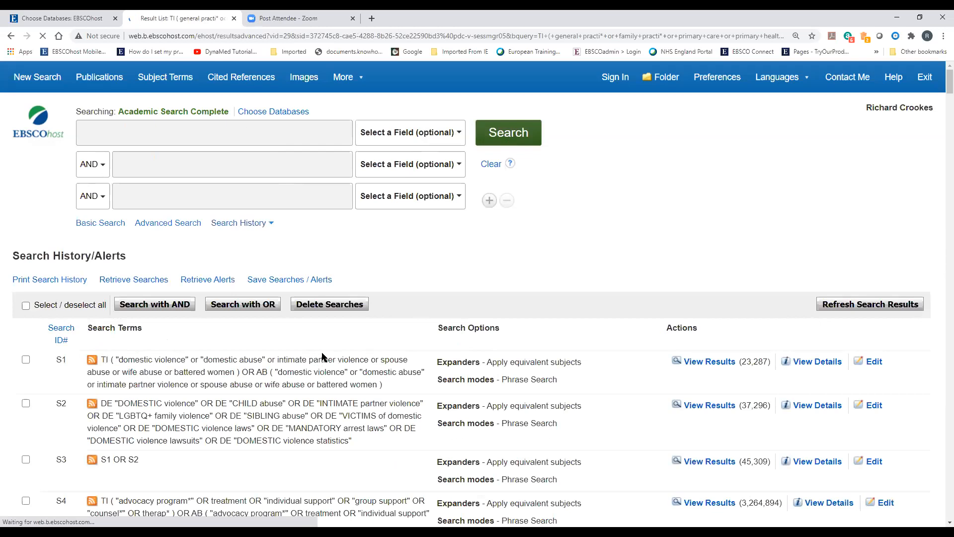
scroll(322, 353, "down", 1)
scroll(322, 353, "down", 7)
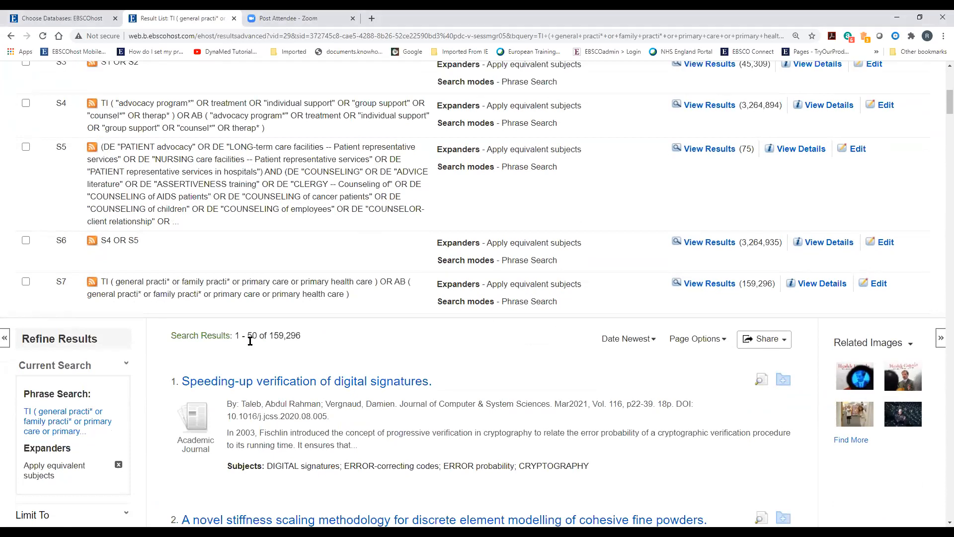
scroll(178, 335, "up", 2)
scroll(182, 336, "up", 6)
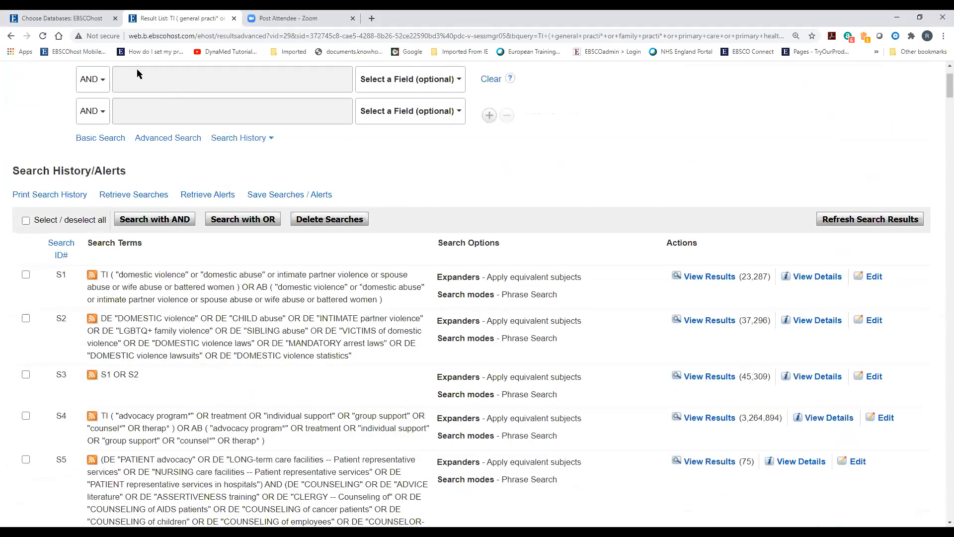
left_click(162, 81)
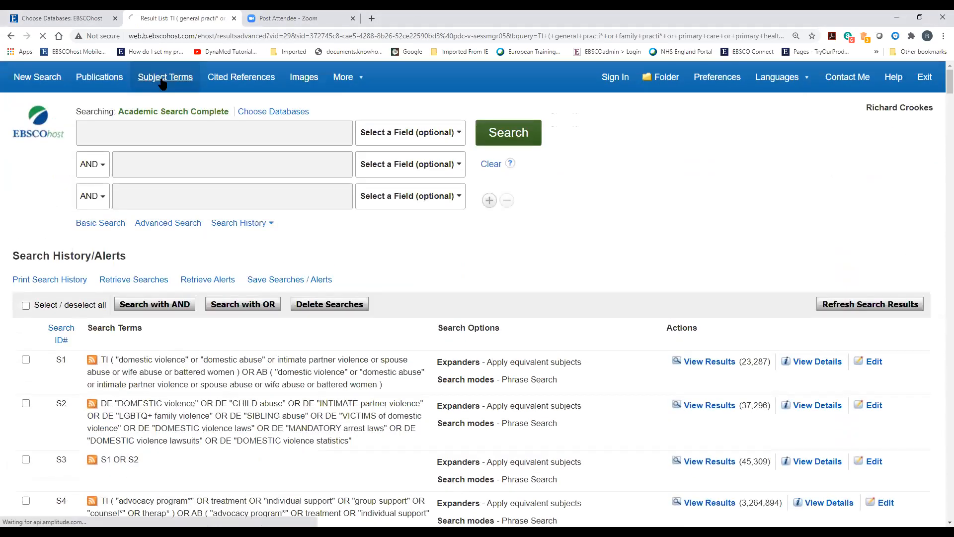
Browse subject terms for 'general practice' and tick GENERAL practitioners
type("GER")
key("BackSpace")
key("BackSpace")
type("ge")
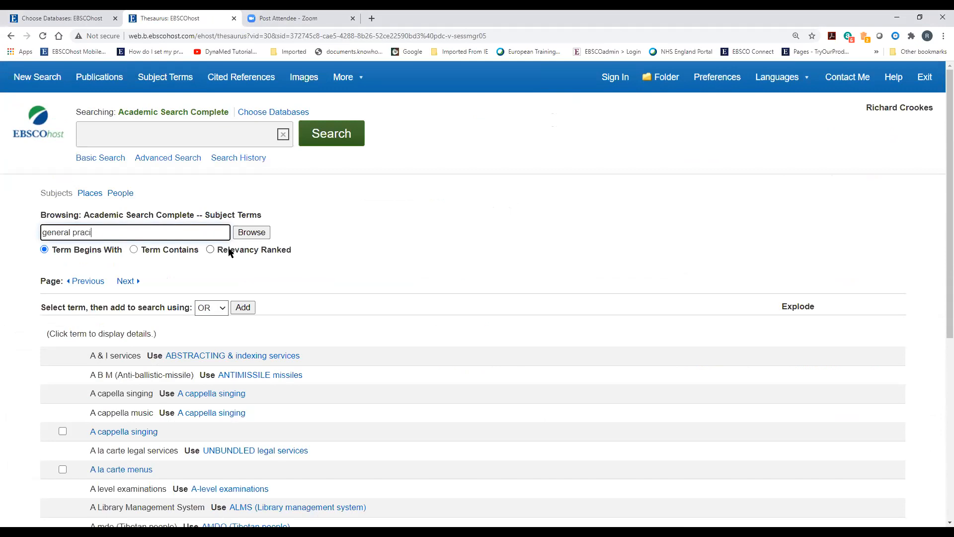
type("neral practice")
key("Return")
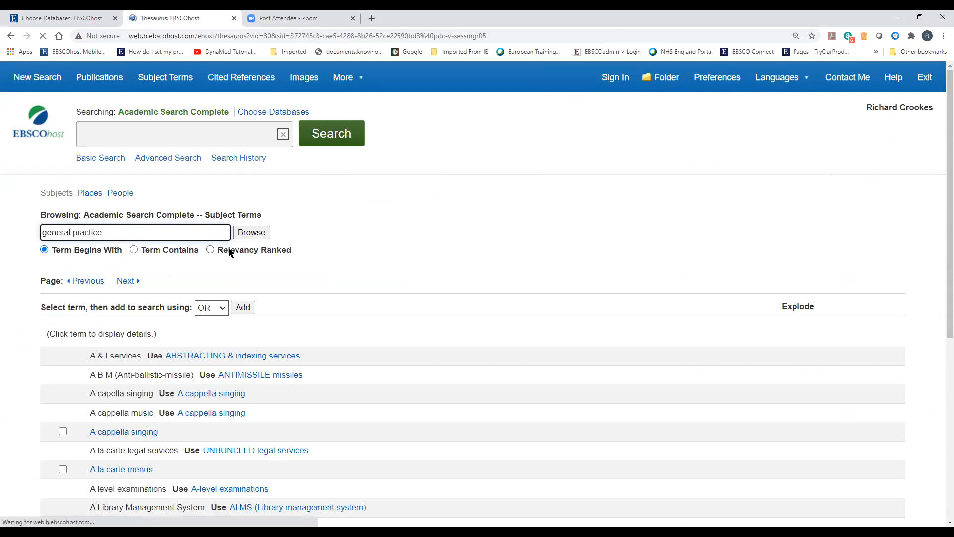
scroll(428, 316, "down", 5)
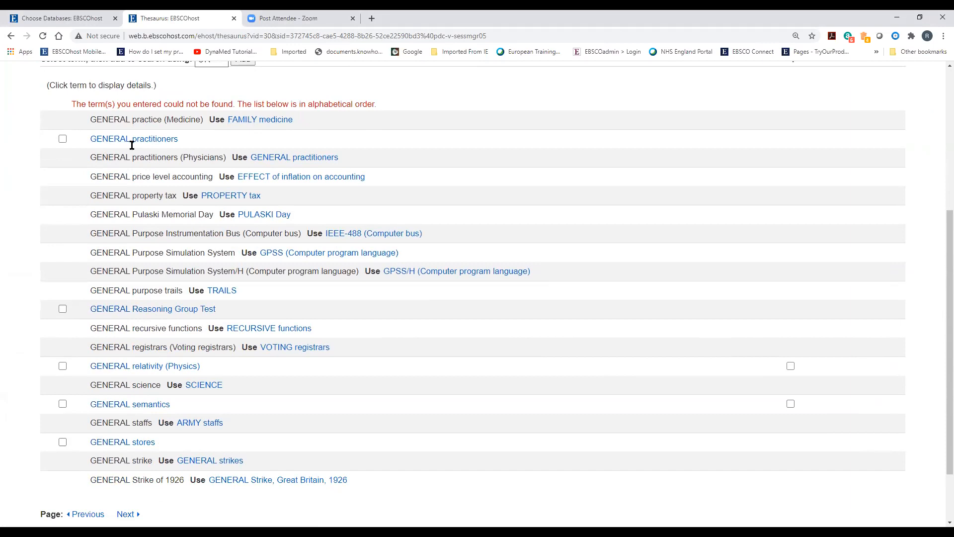
left_click(63, 139)
Tick FAMILY medicine with Explode and FAMILY nursing, then add all three headings with OR
scroll(264, 364, "up", 3)
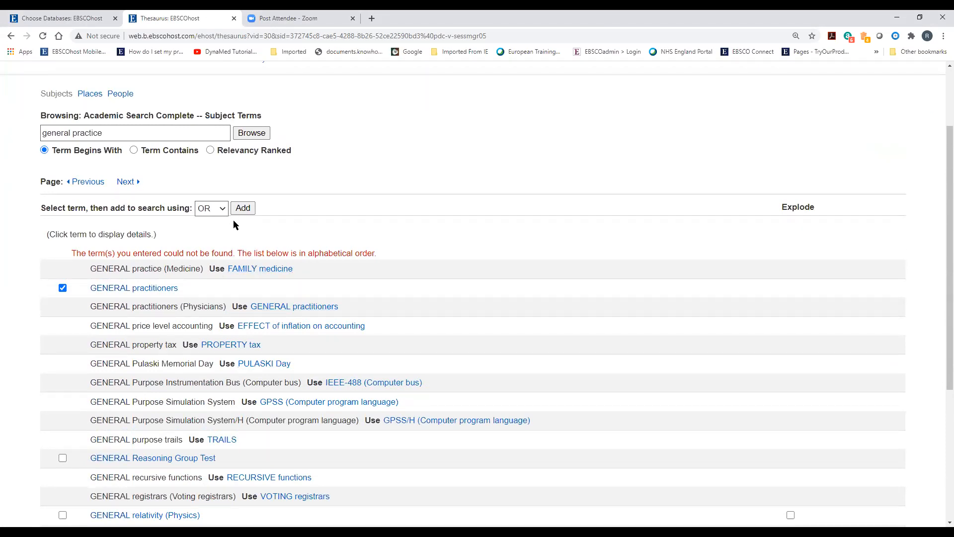
left_click(264, 273)
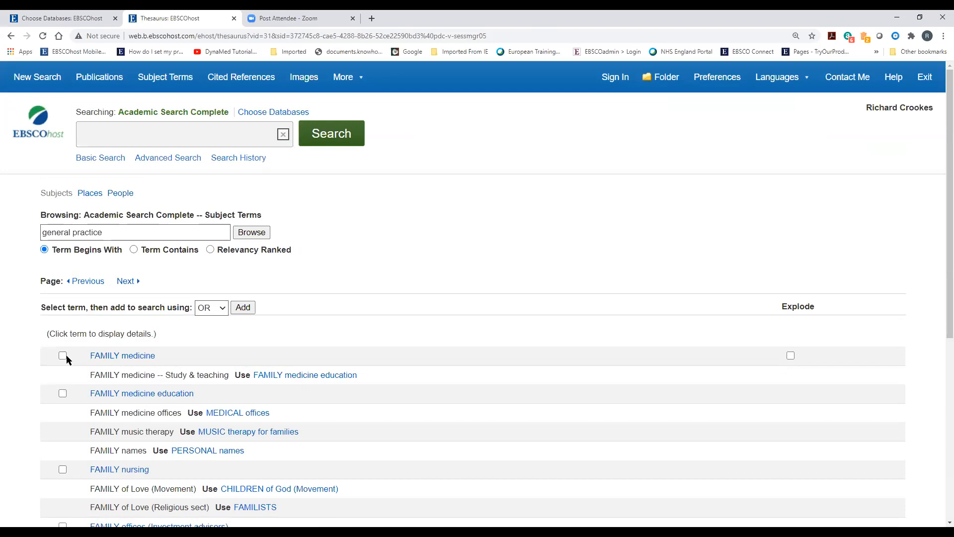
left_click(62, 355)
scroll(152, 385, "down", 3)
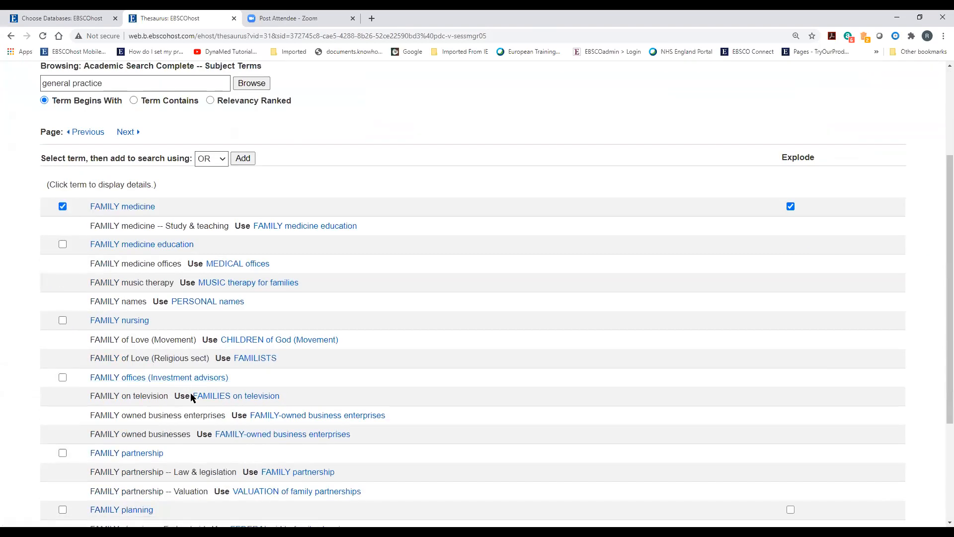
scroll(192, 397, "down", 2)
scroll(191, 393, "up", 2)
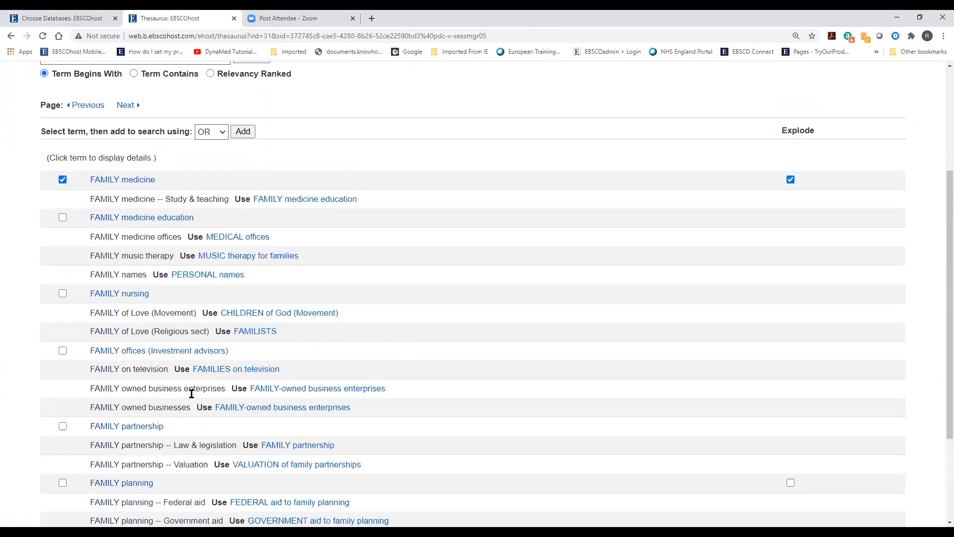
scroll(147, 274, "up", 3)
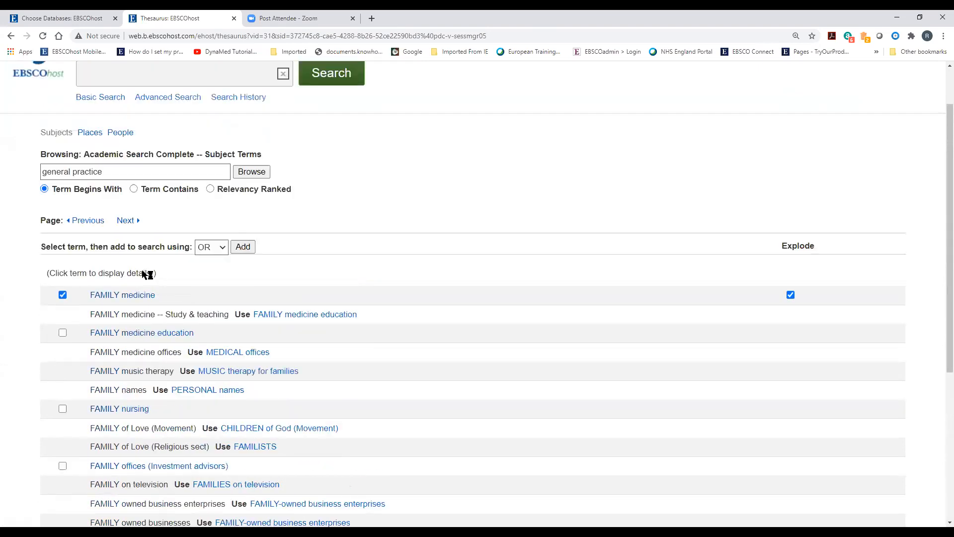
left_click(239, 308)
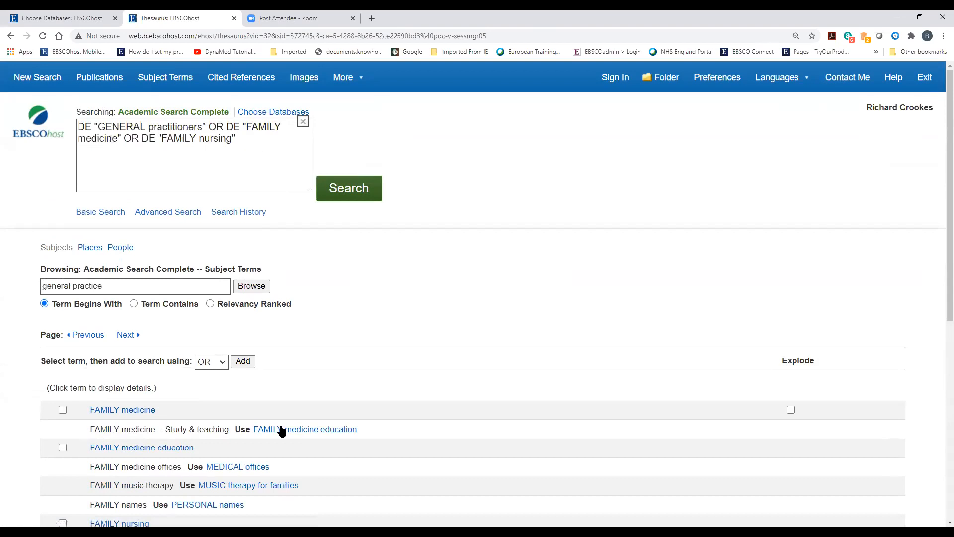
scroll(281, 432, "down", 1)
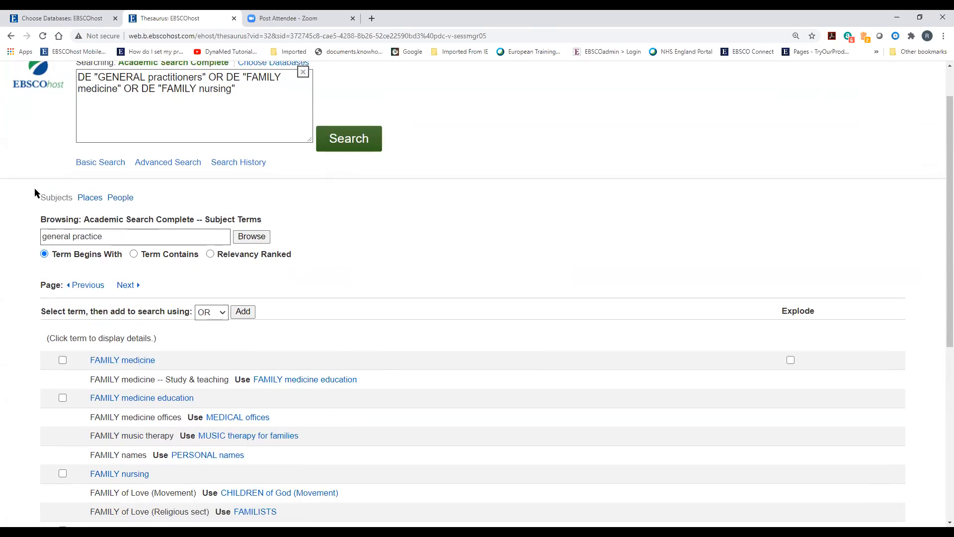
Run the subject-term search, creating S8 with 40,819 results
left_click(347, 148)
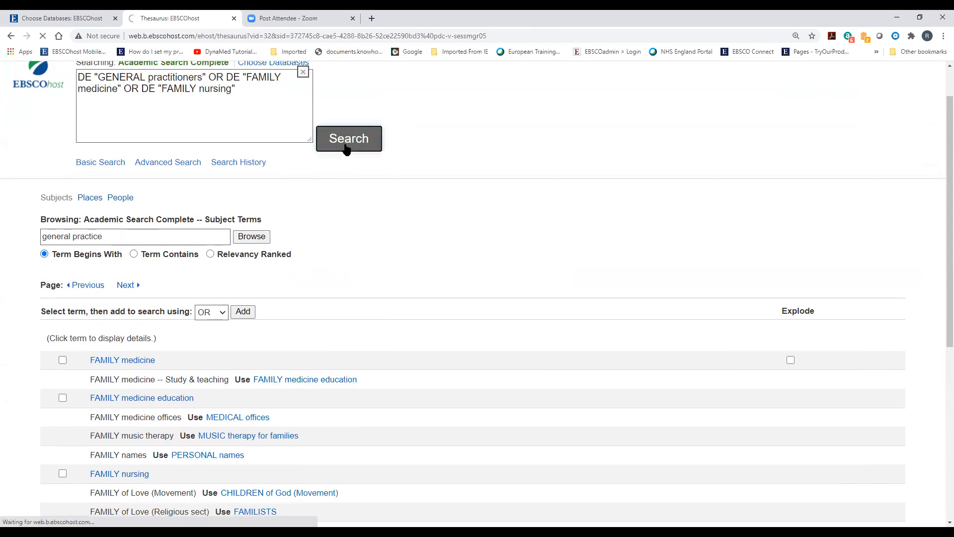
scroll(239, 367, "down", 5)
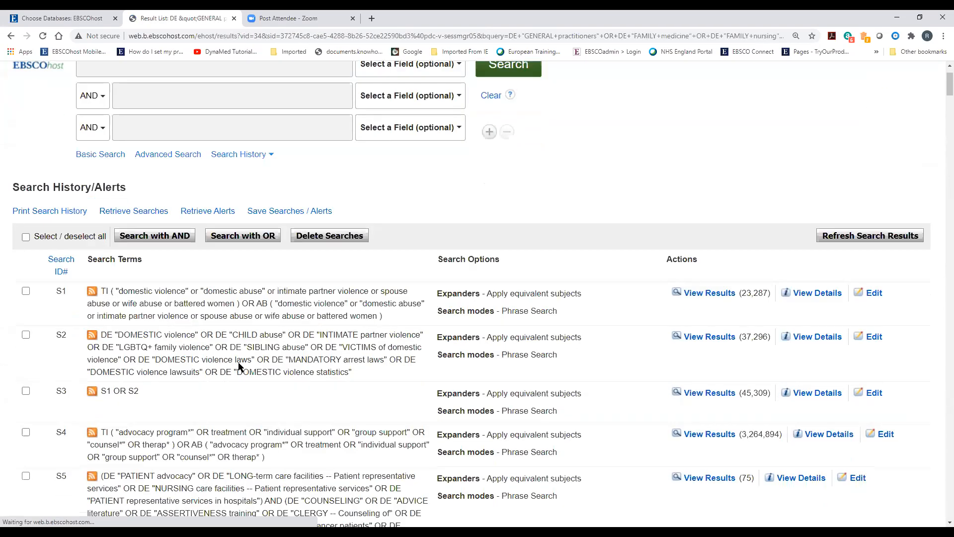
scroll(239, 367, "down", 6)
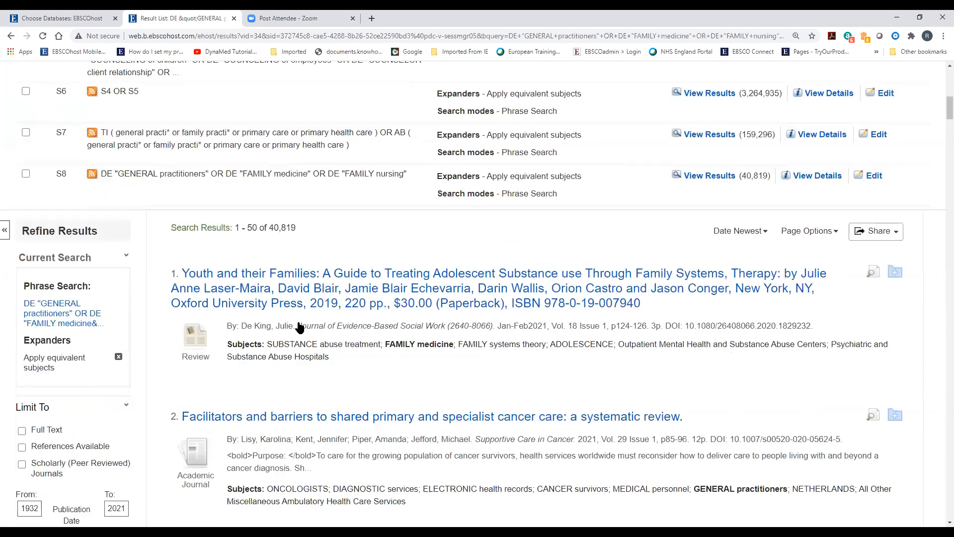
Tick S7 and S8 in the search history for combining
left_click(26, 132)
left_click(25, 174)
scroll(221, 292, "up", 10)
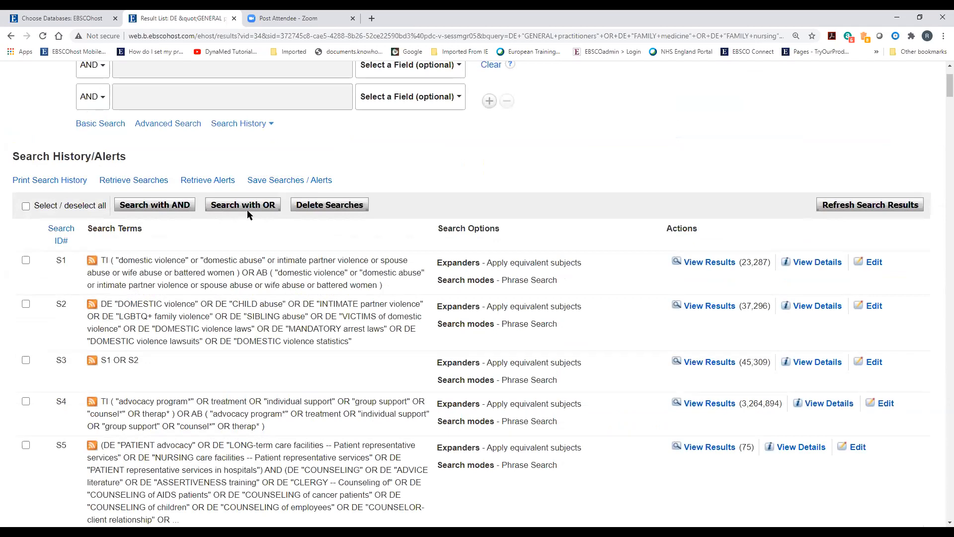
Combine S7 OR S8 into S9 with 170,880 results, then return to the first search box
left_click(244, 205)
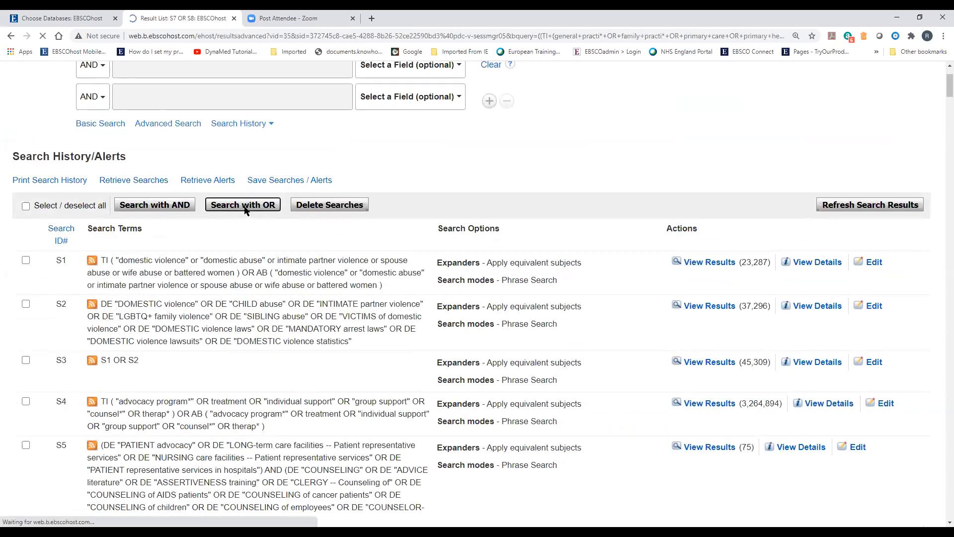
scroll(239, 373, "down", 10)
scroll(239, 374, "down", 2)
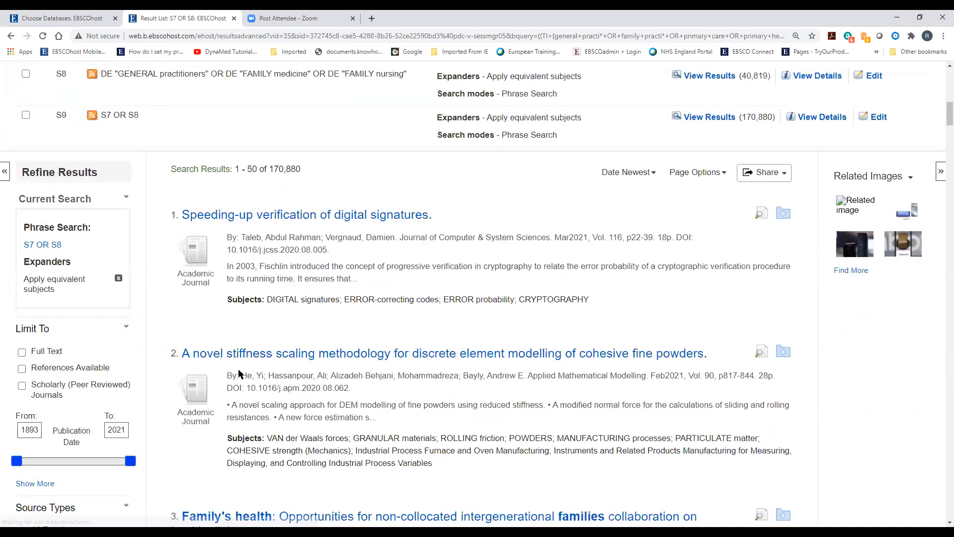
scroll(241, 380, "up", 3)
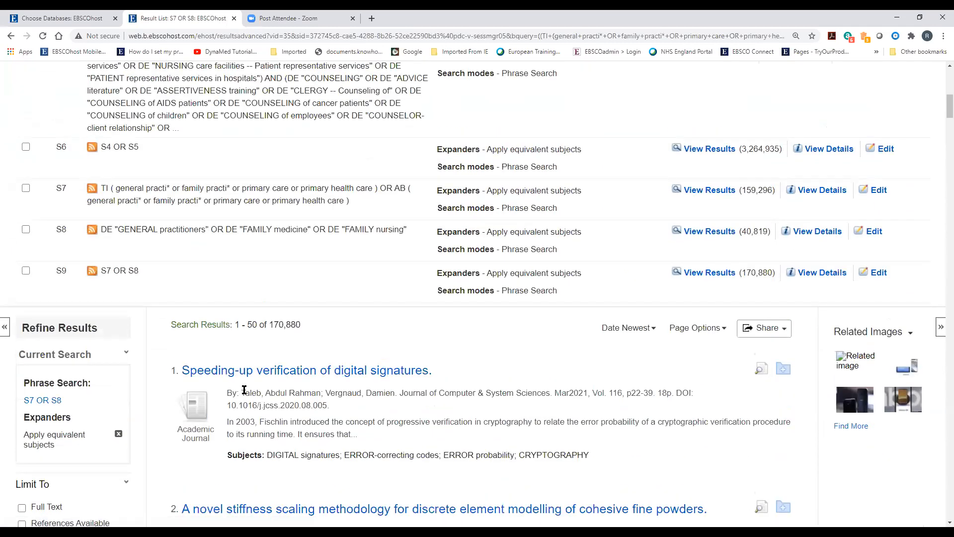
scroll(244, 391, "up", 1)
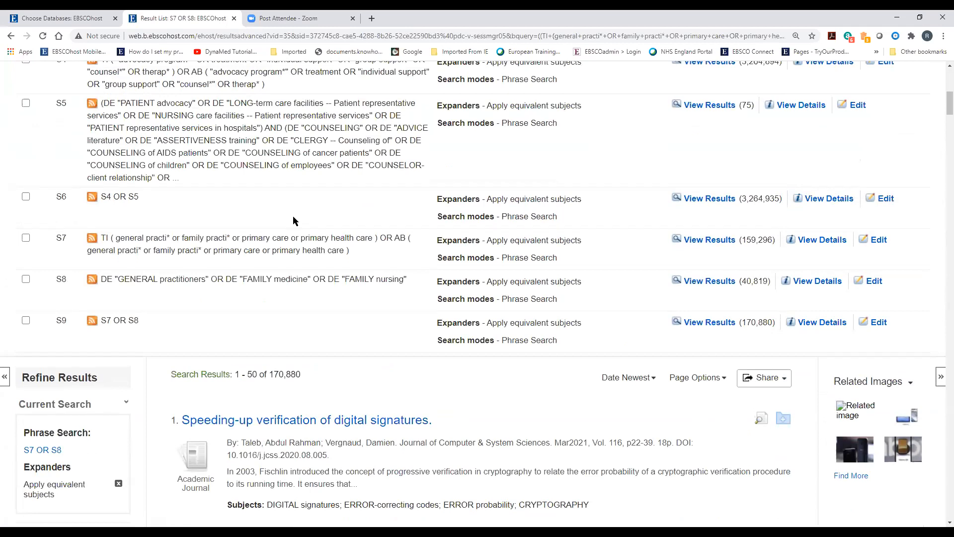
scroll(293, 221, "up", 9)
left_click(157, 138)
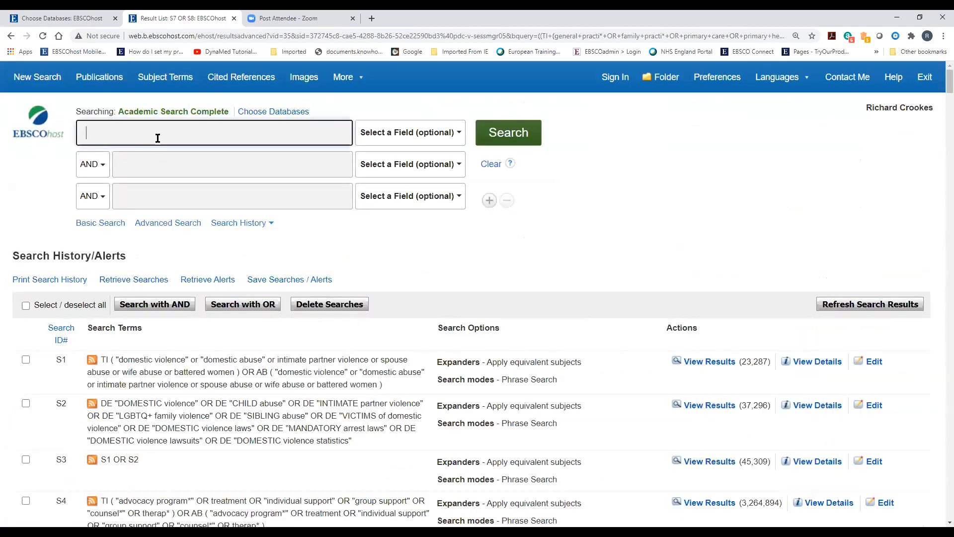
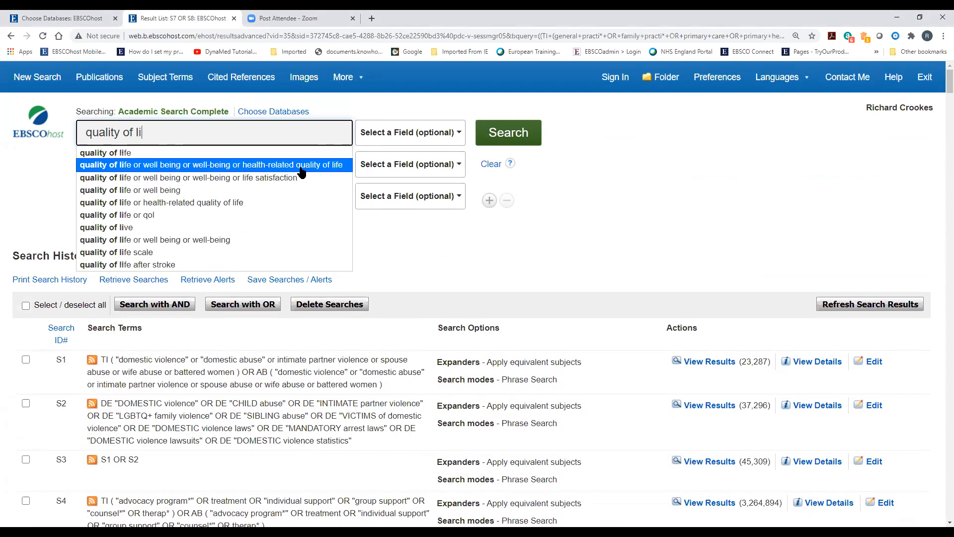
Pick the 'quality of life or well-being' suggestion and put 'wom?n's' in front of it
left_click(244, 169)
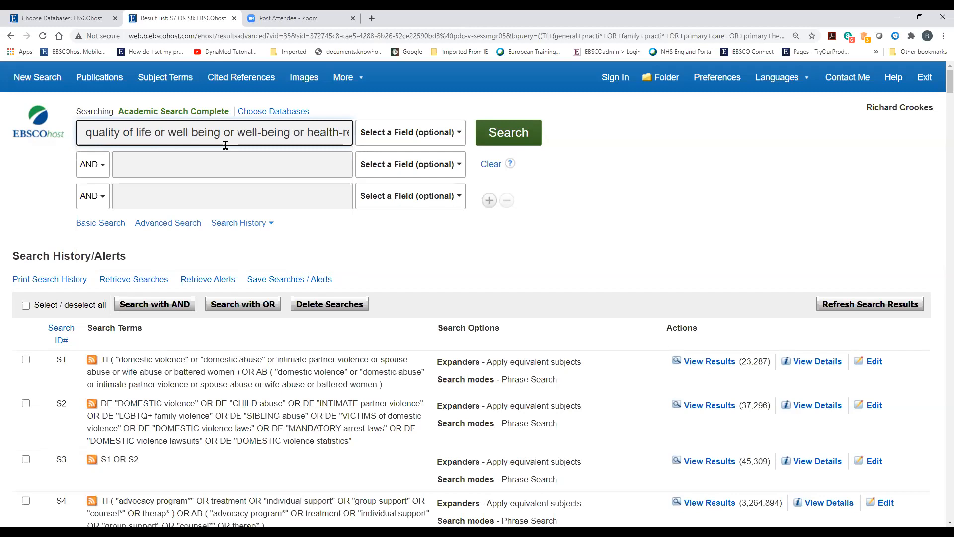
left_click(89, 133)
type("Wom")
key("BackSpace")
key("BackSpace")
key("BackSpace")
type("WO")
key("BackSpace")
key("BackSpace")
type("woma")
key("BackSpace")
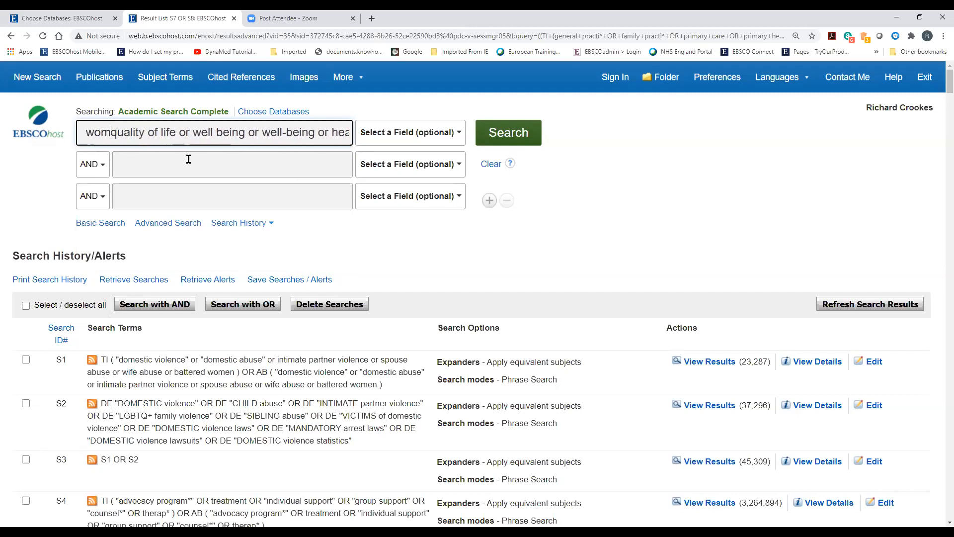
type("?n")
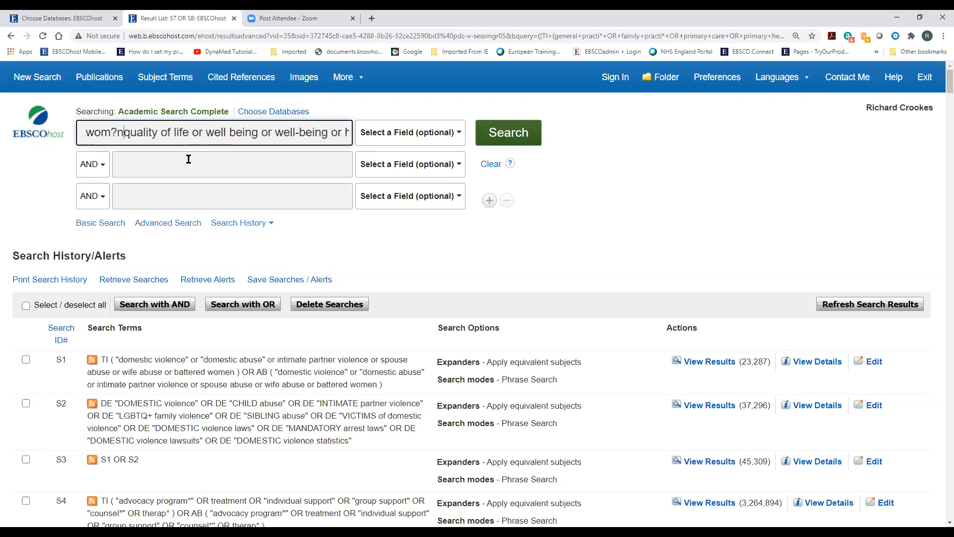
type("'s")
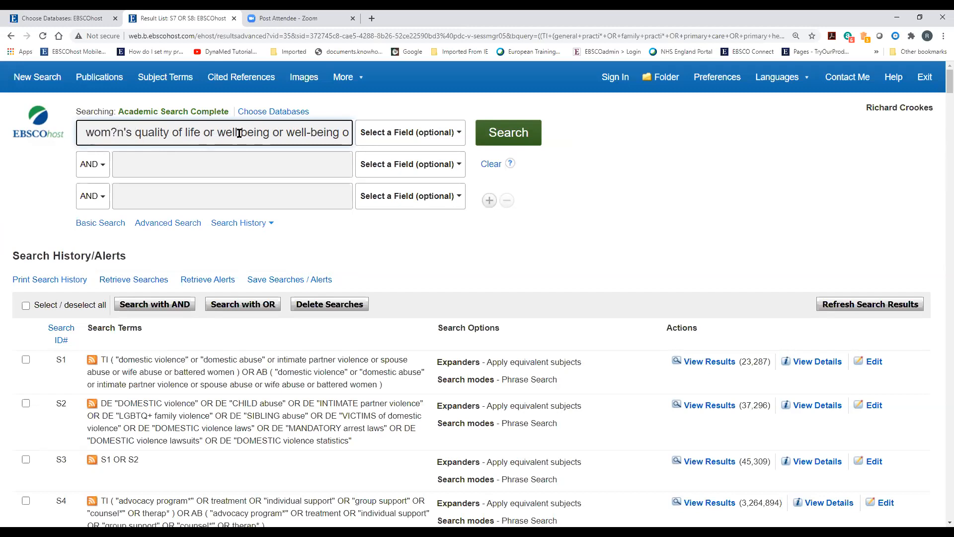
Delete the duplicate 'well-being or' and 'health-related quality of life', then add "quality of life n2 wom?n"
mouse_move(288, 132)
left_mouse_down()
mouse_move(348, 133)
mouse_move(320, 133)
left_mouse_up()
left_click_drag(240, 143, 218, 143)
left_click(143, 134)
left_click_drag(143, 133, 205, 135)
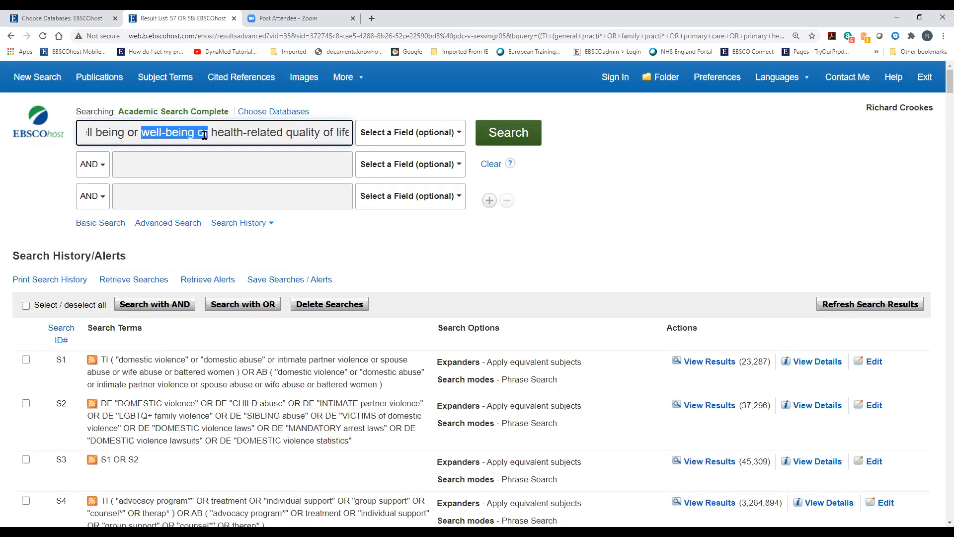
key("Delete")
key("Delete")
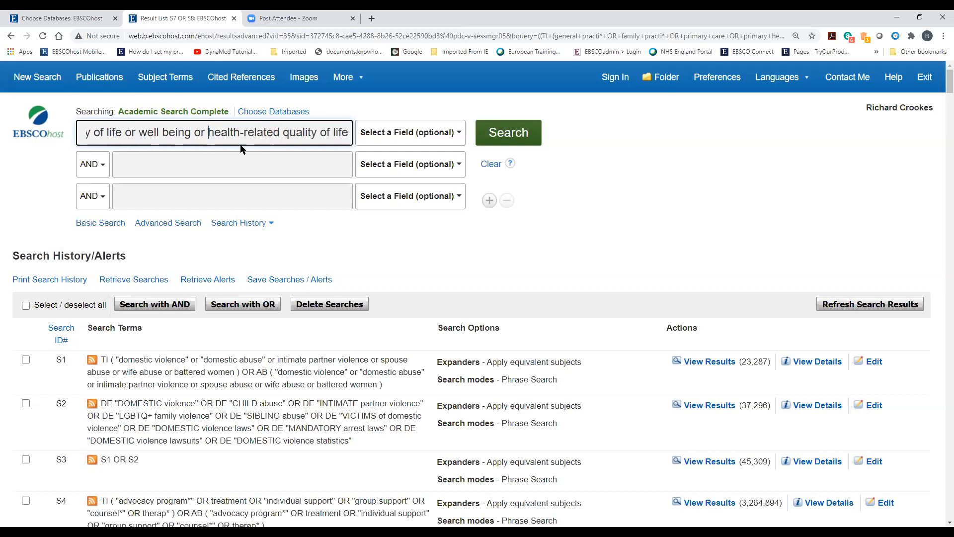
left_click_drag(208, 132, 357, 140)
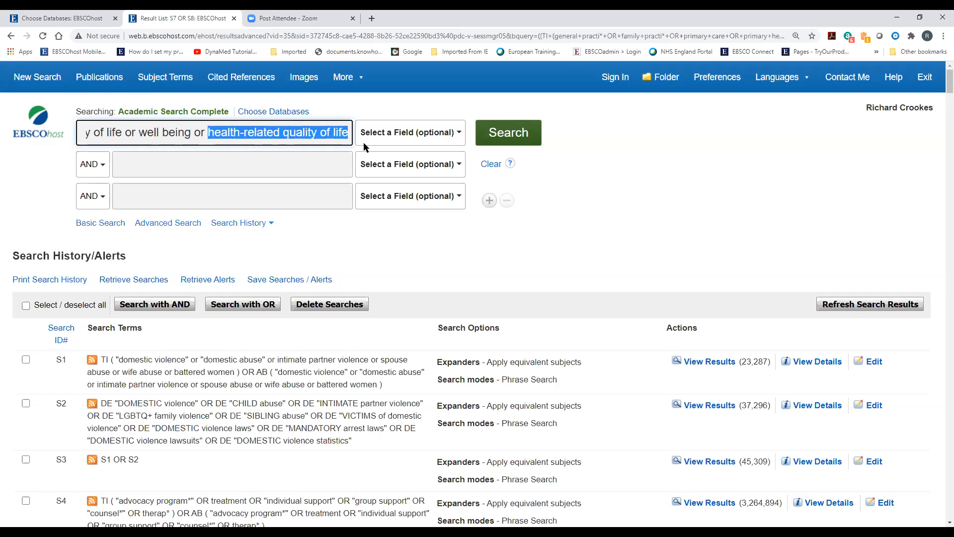
key("Delete")
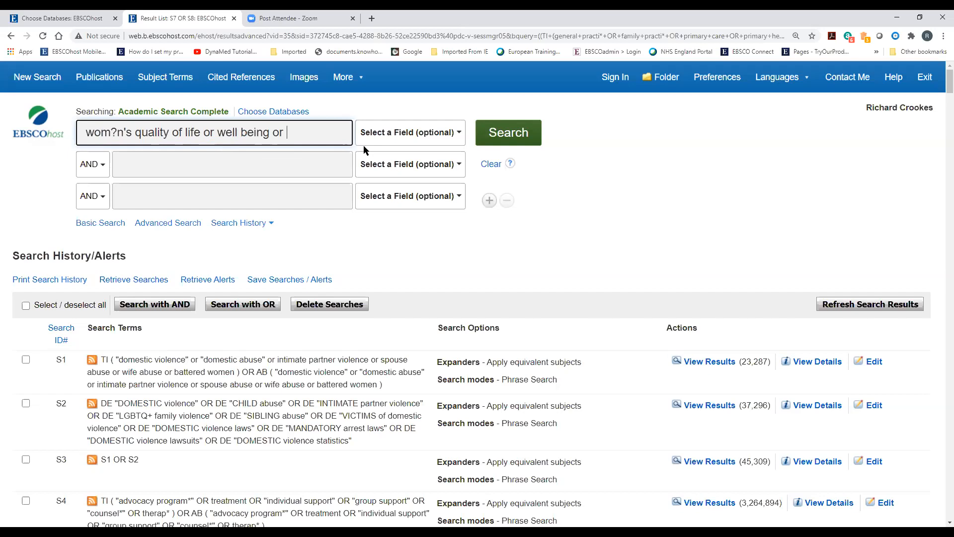
type("\"quality of lif")
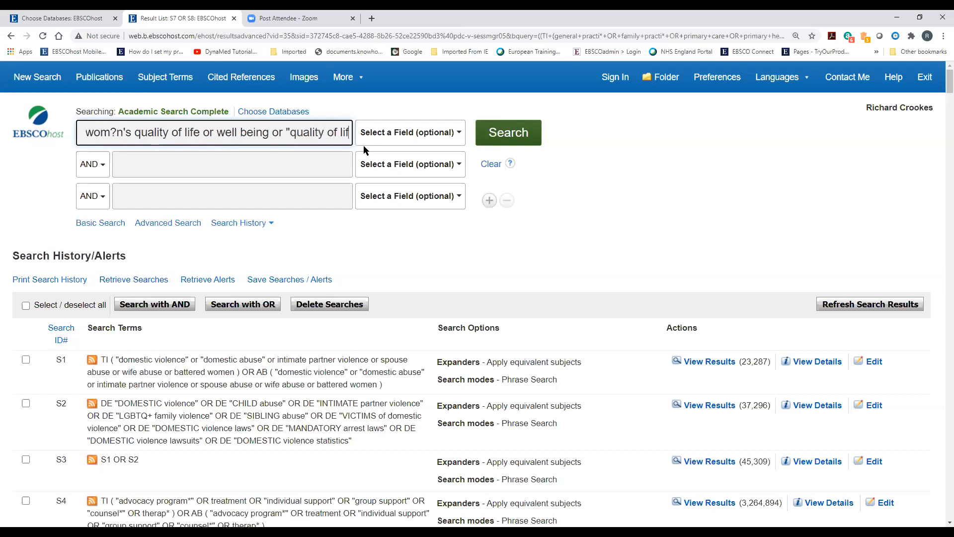
type("e n2 ")
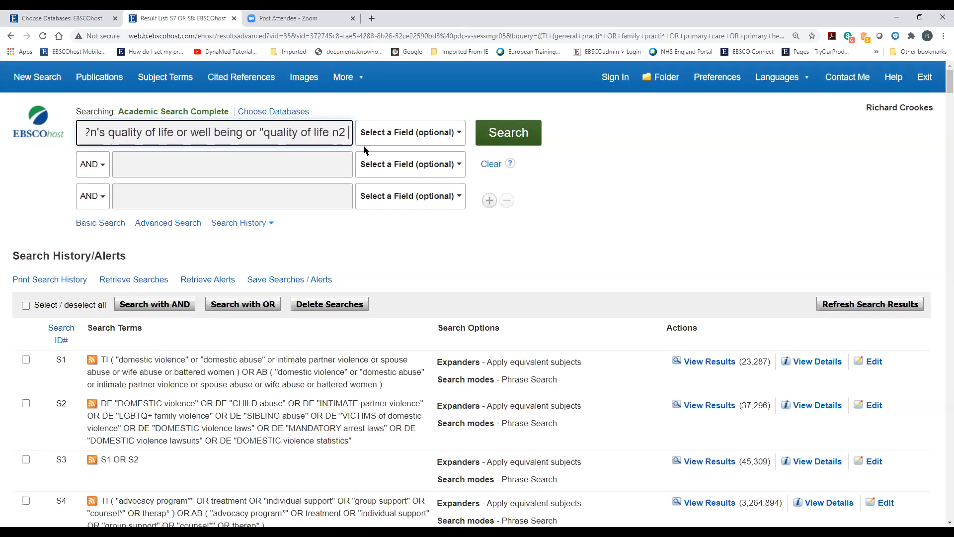
type("wom")
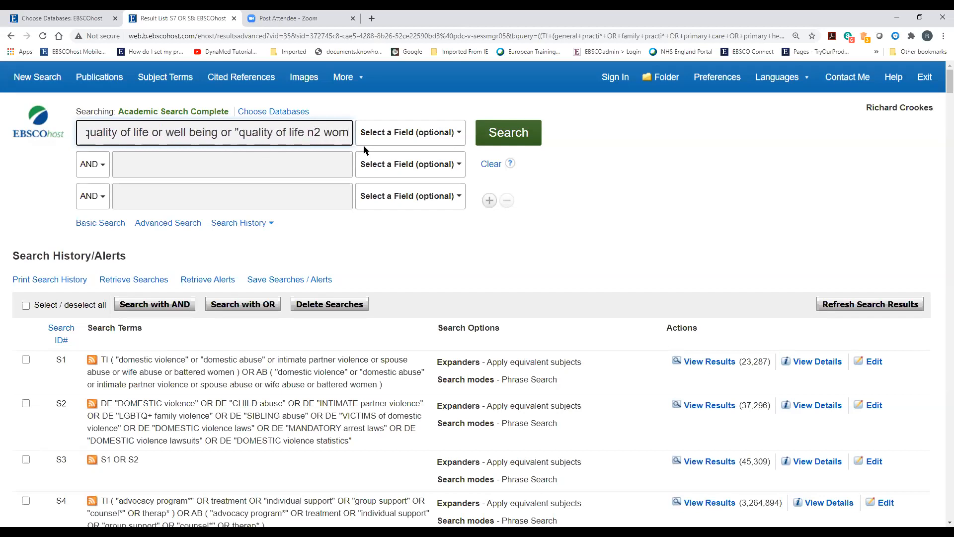
type("?n\"")
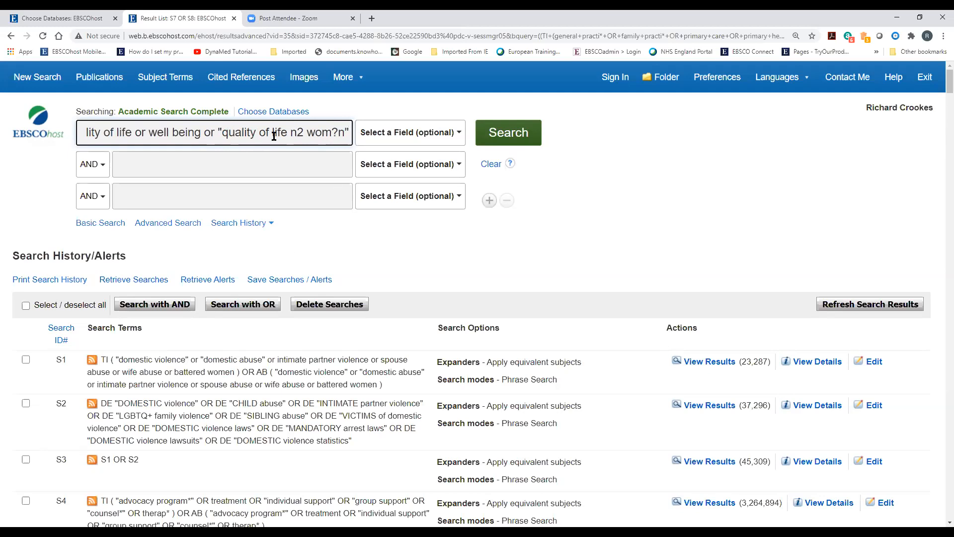
left_click_drag(183, 134, 304, 133)
double_click(313, 133)
Limit the first search line to TI Title and copy its query into the second line
left_click(362, 135)
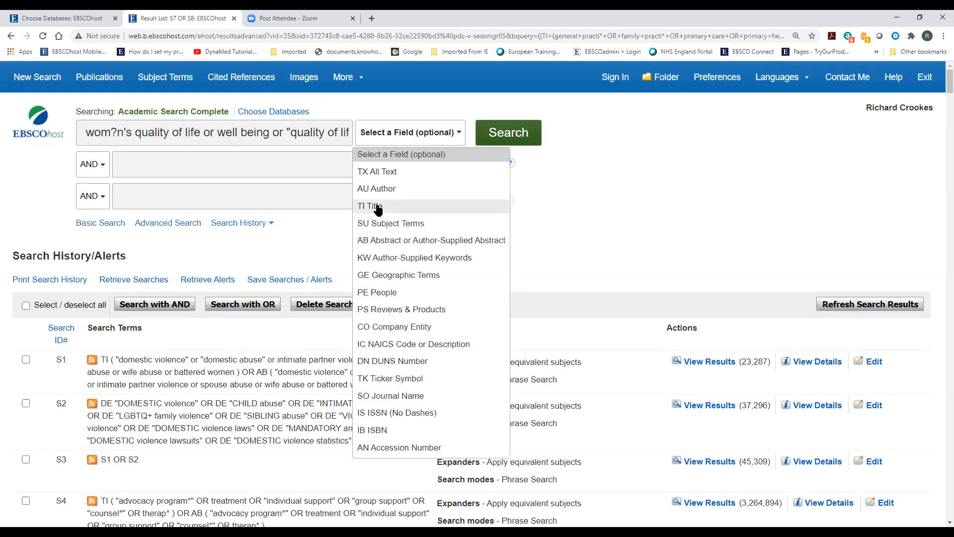
left_click(380, 144)
triple_click(239, 123)
right_click(239, 123)
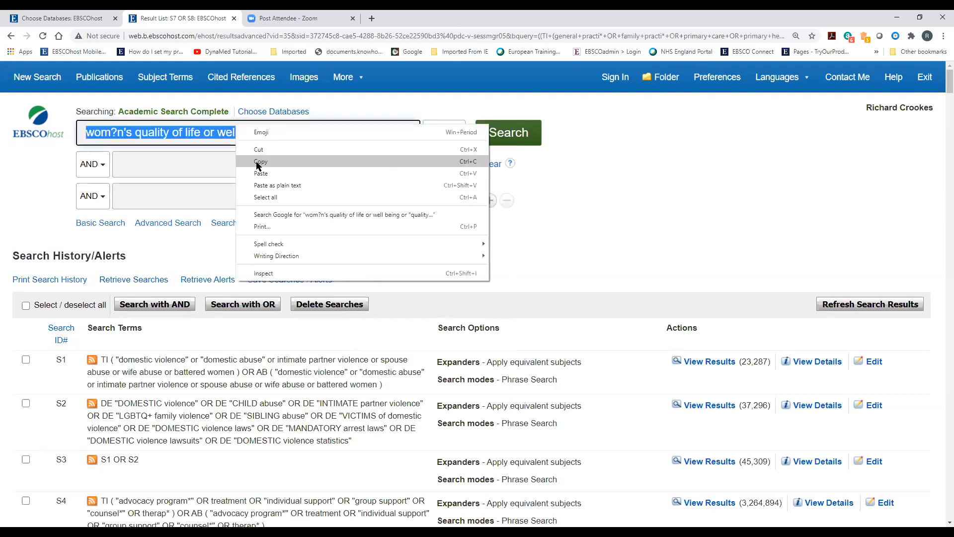
left_click(257, 160)
left_click(178, 162)
right_click(178, 162)
left_click(213, 242)
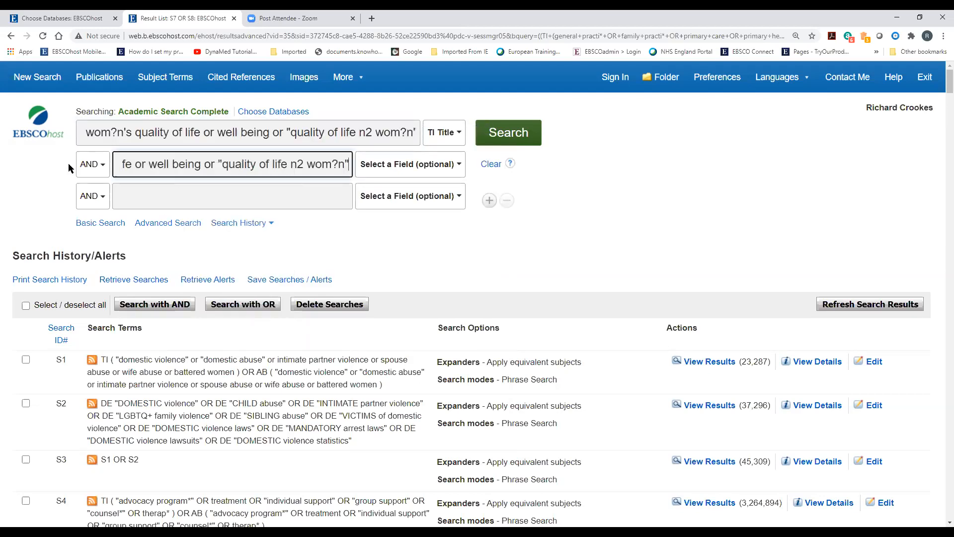
Set the second line to OR with AB Abstract and run the search, creating S10 with 96,578 results
left_click(92, 164)
left_click(93, 205)
left_click(391, 167)
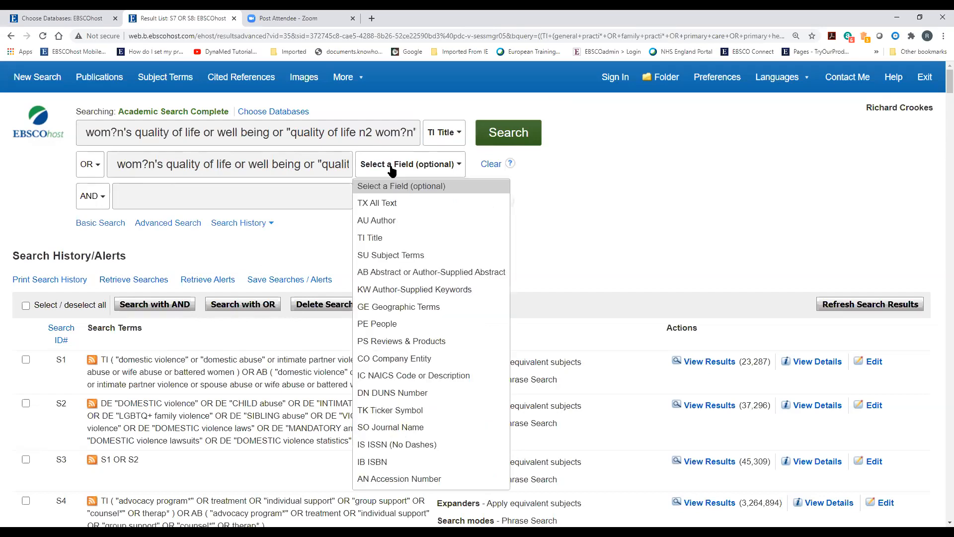
left_click(392, 273)
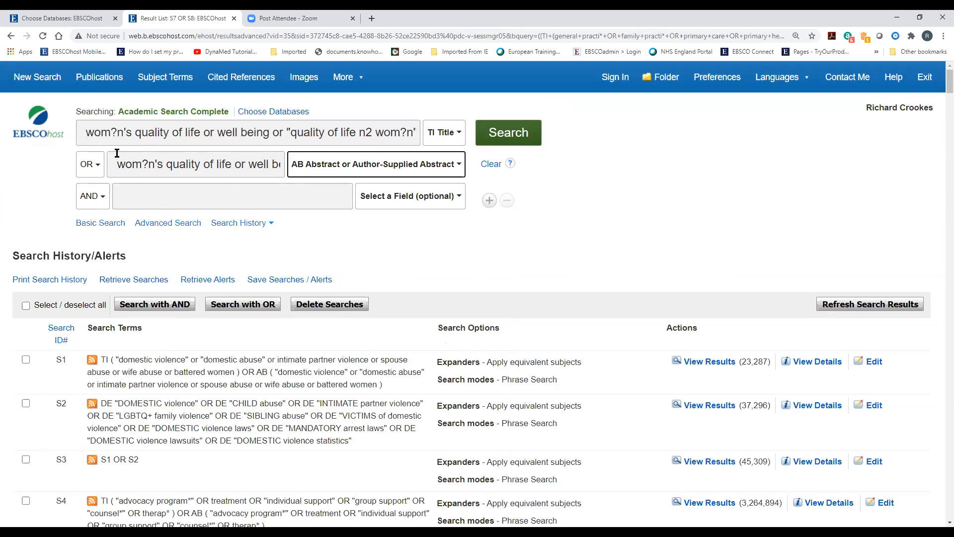
left_click(507, 140)
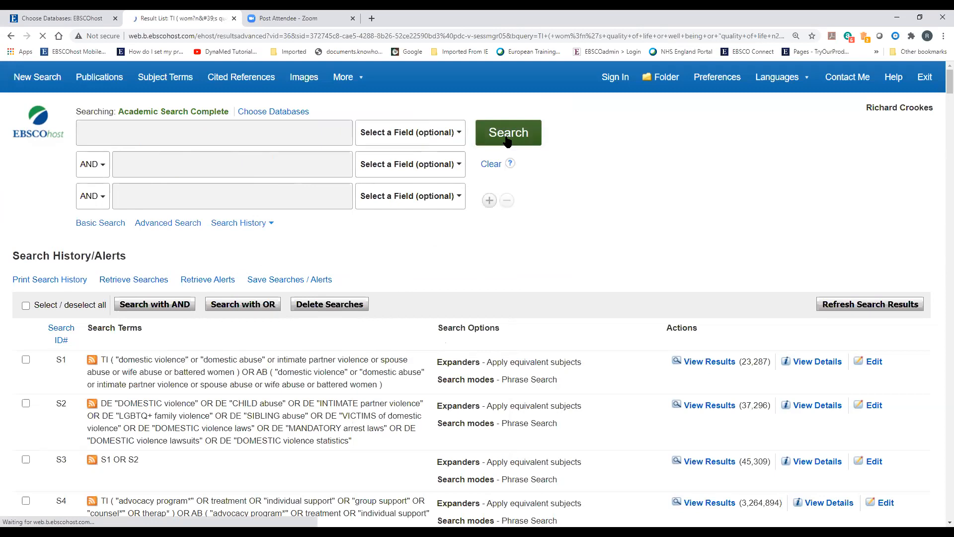
scroll(368, 248, "down", 10)
scroll(351, 208, "down", 2)
scroll(351, 209, "up", 2)
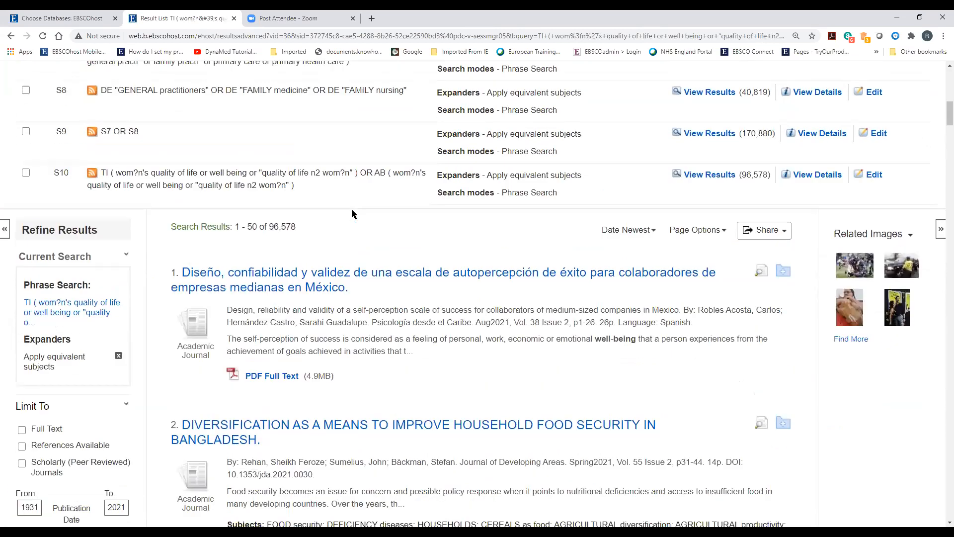
scroll(371, 274, "up", 11)
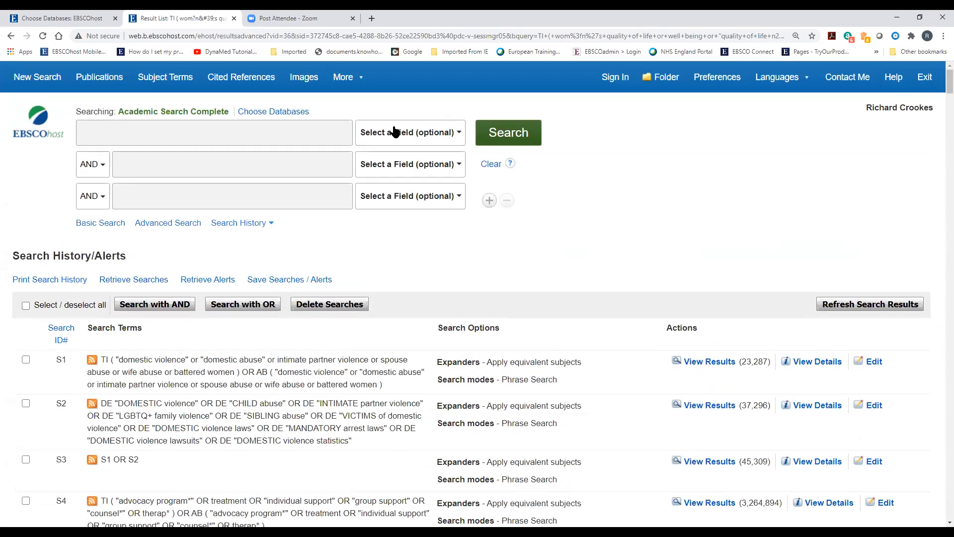
Browse Subject Terms for 'quality of life', then tick QUALITY of life with Explode
left_click(175, 78)
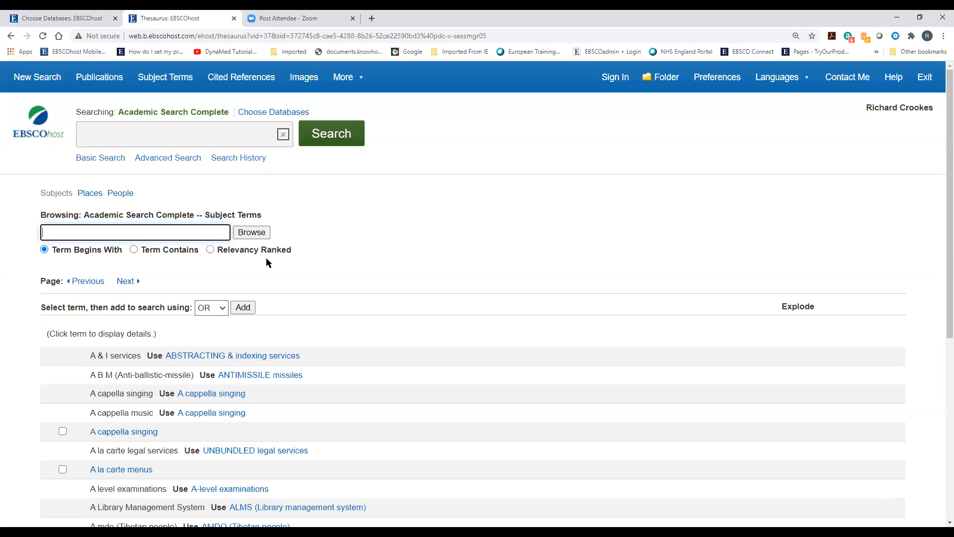
type("quality of life")
left_click(252, 232)
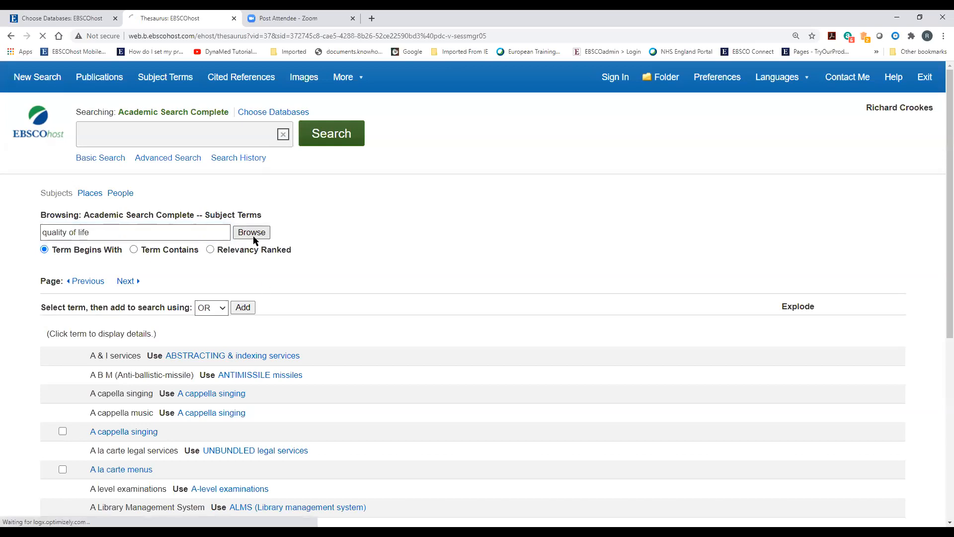
scroll(411, 318, "down", 4)
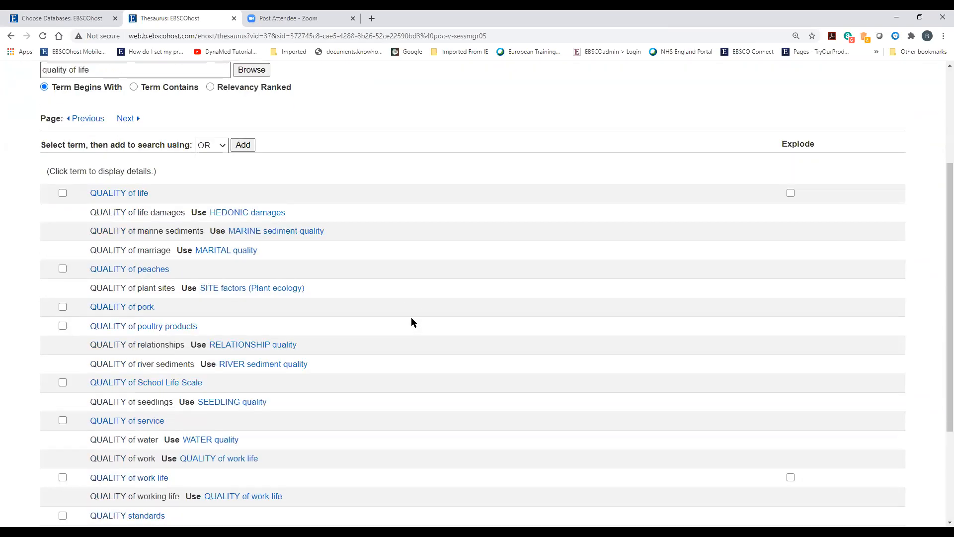
left_click(63, 157)
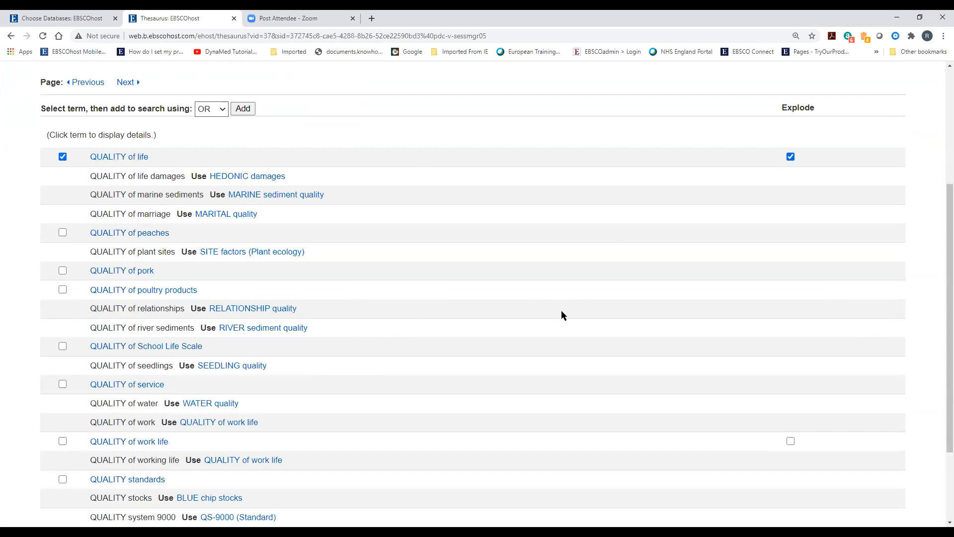
Add the exploded QUALITY of life heading to the query and enlarge the search box to show it all
scroll(561, 311, "down", 2)
scroll(561, 315, "up", 6)
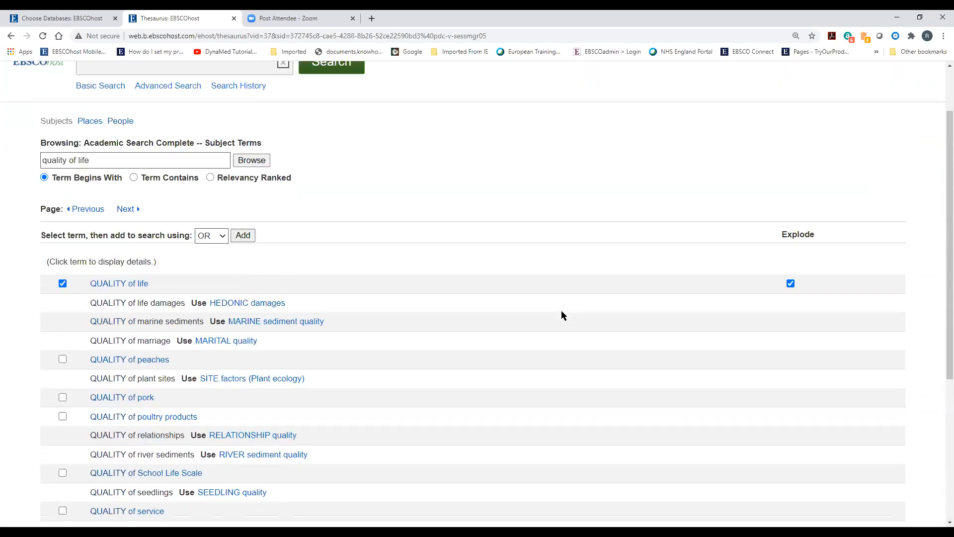
left_click(243, 307)
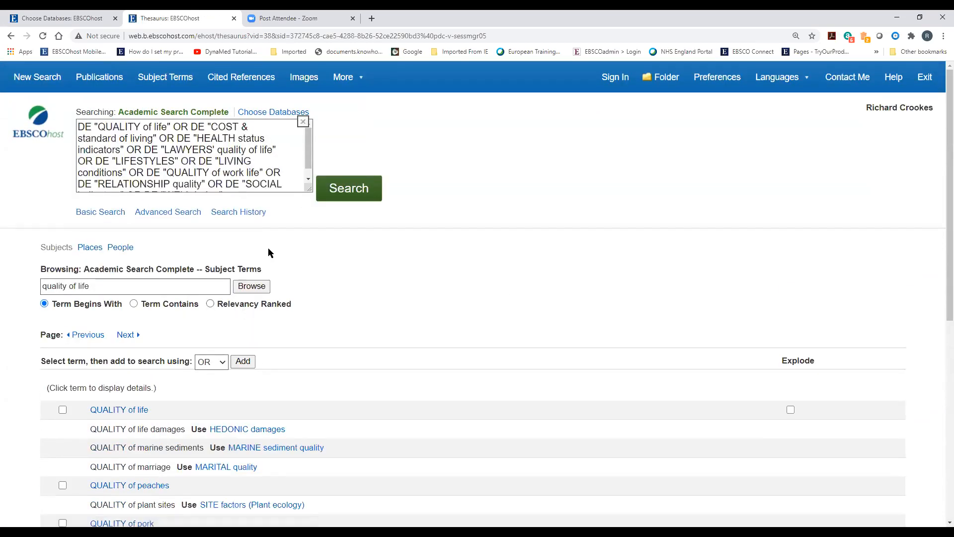
left_click_drag(310, 189, 311, 220)
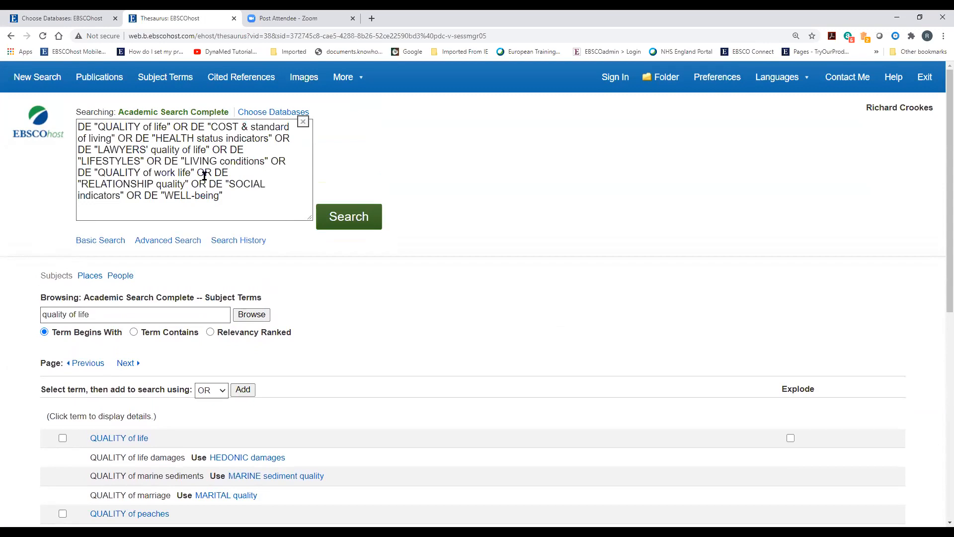
left_click(99, 127)
left_click_drag(99, 128, 254, 126)
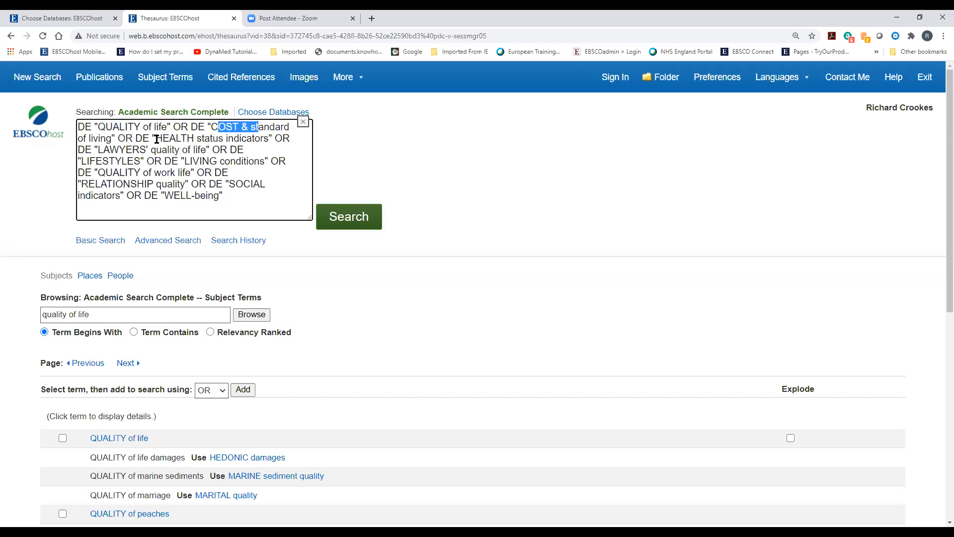
left_click(258, 137)
left_click(354, 221)
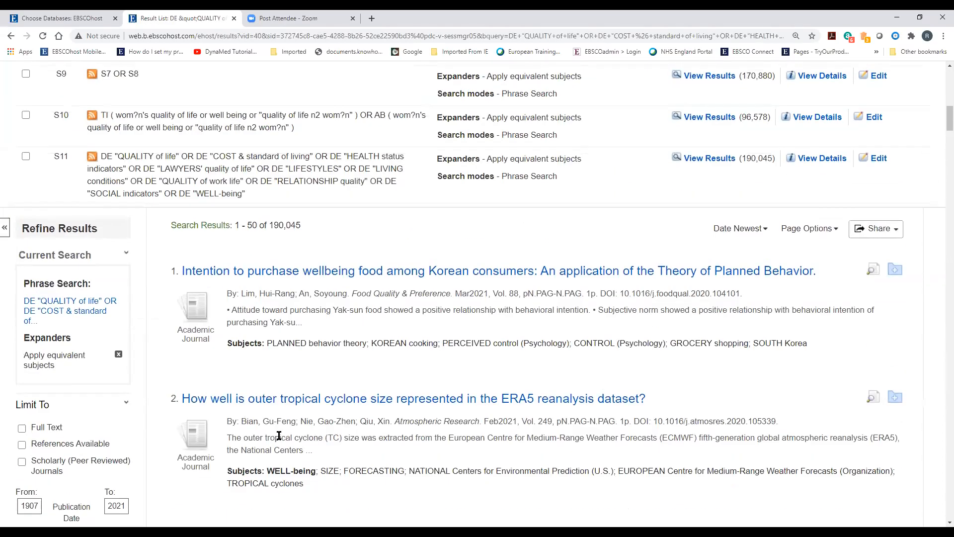
scroll(279, 435, "up", 4)
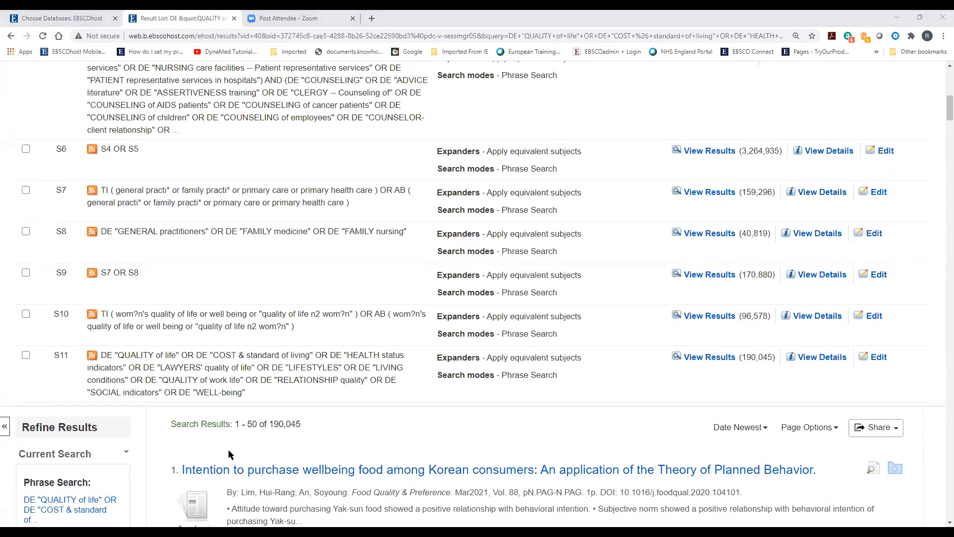
scroll(228, 448, "down", 2)
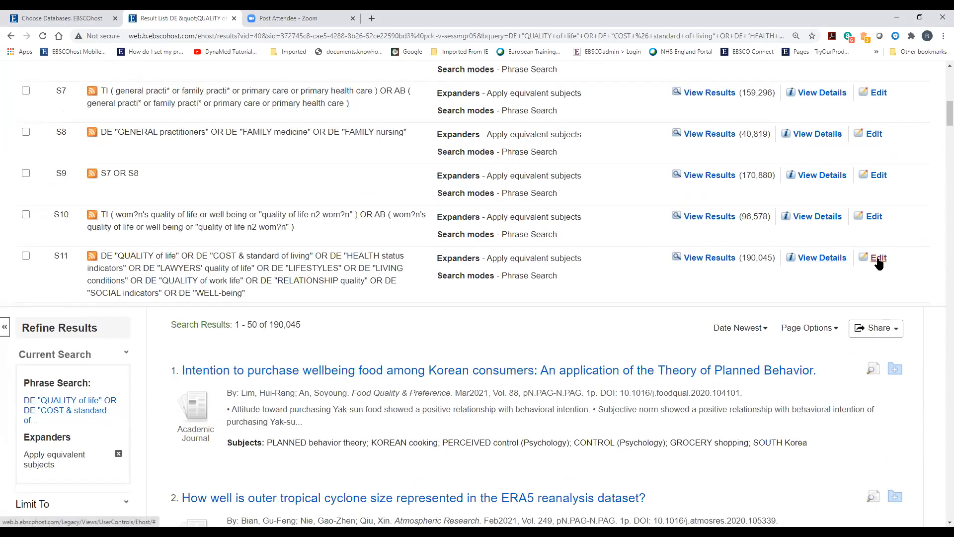
left_click(874, 259)
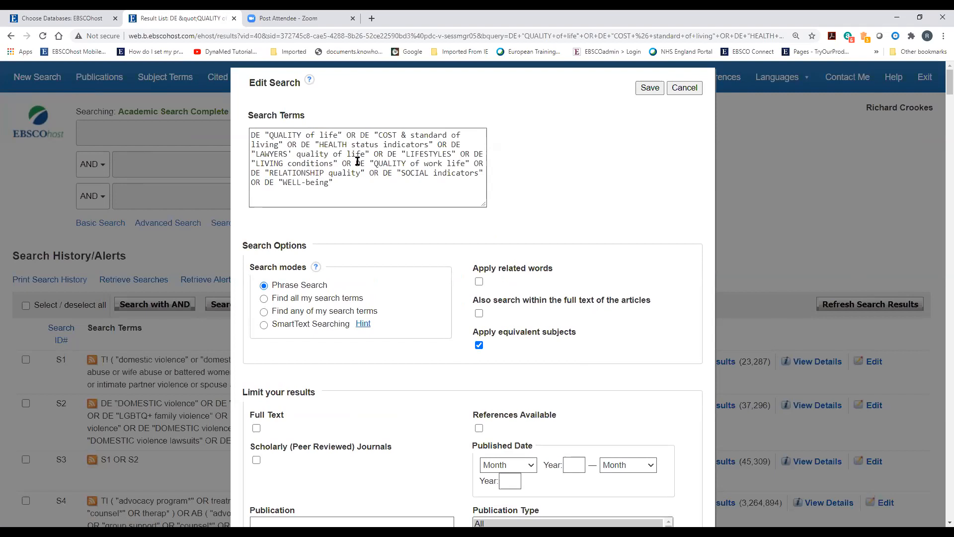
Inspect S11's DE subject terms in Edit Search and cancel without saving
scroll(374, 215, "down", 1)
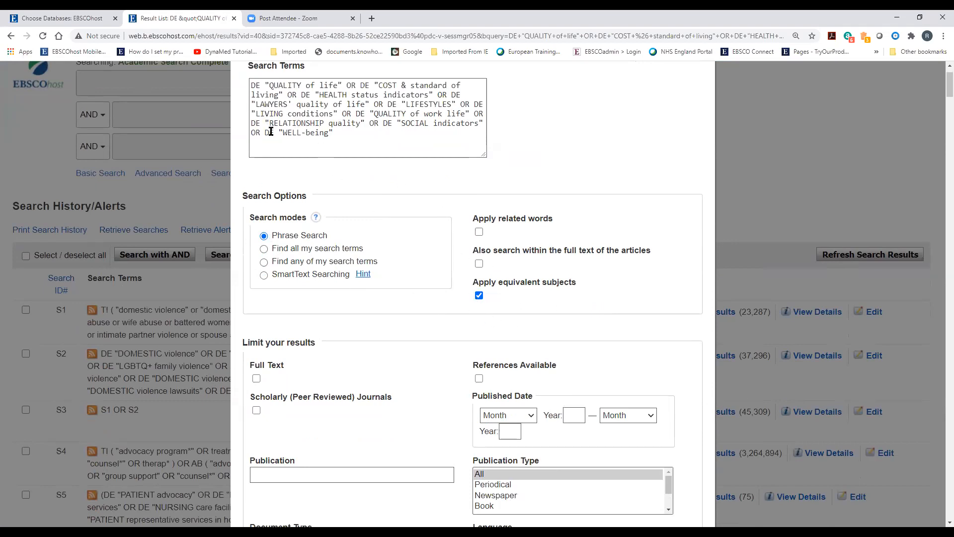
double_click(256, 123)
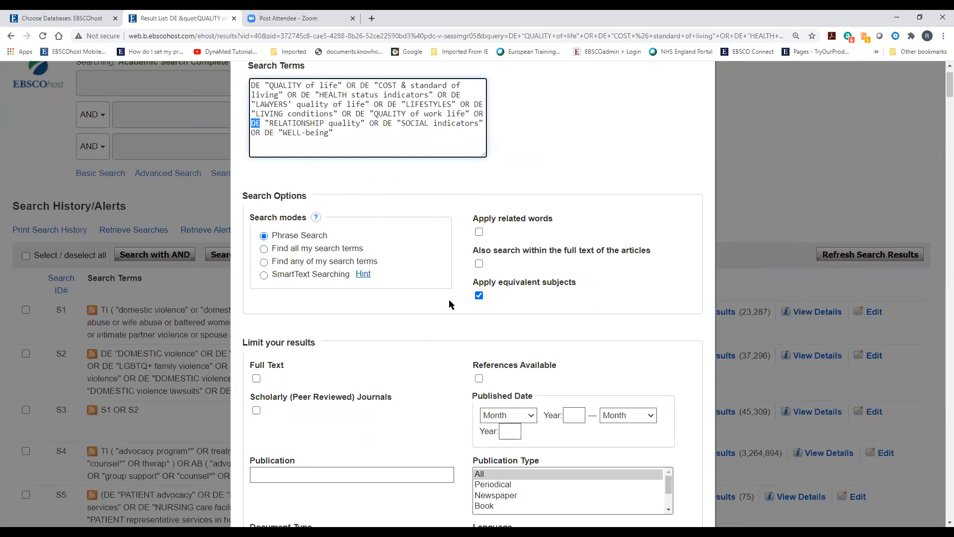
scroll(442, 301, "up", 1)
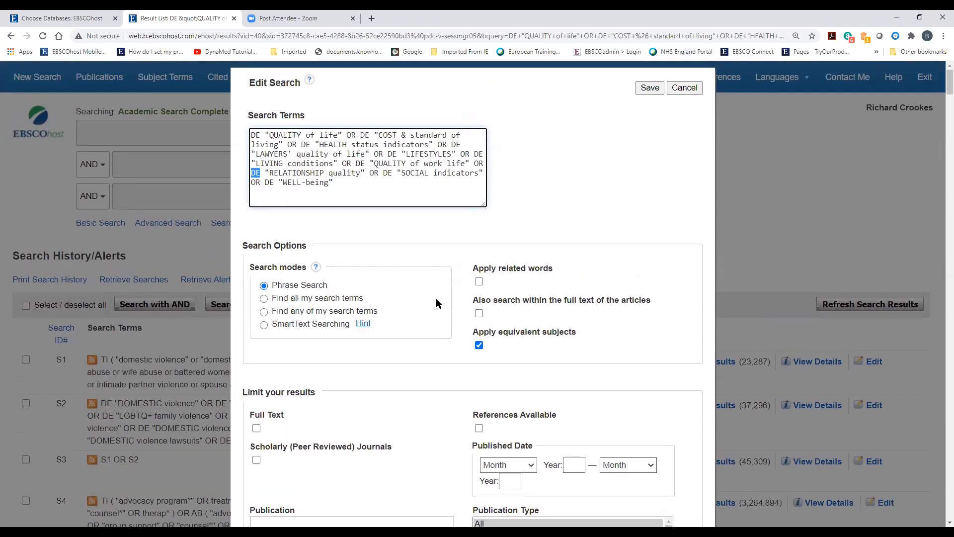
left_click(685, 88)
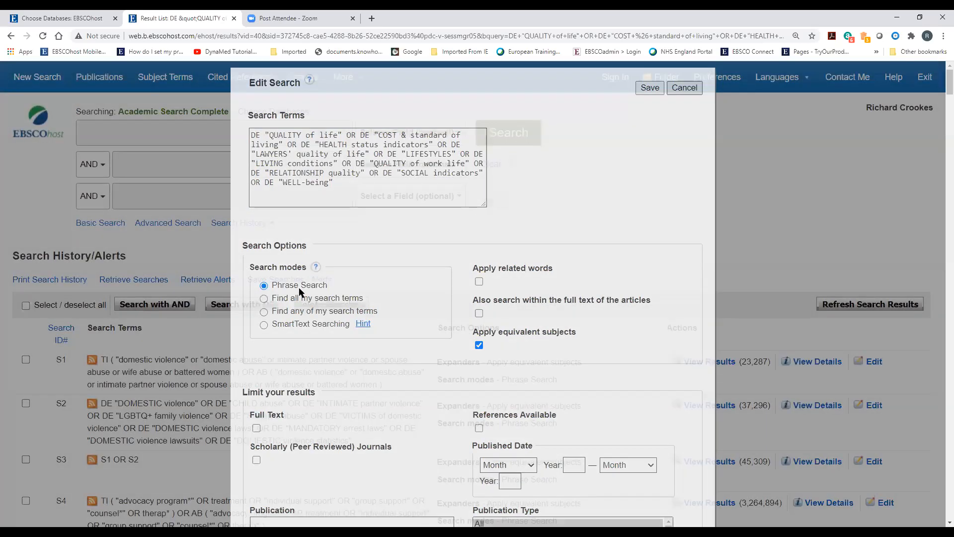
Tick S10 and S11 in the history and combine them with Search with OR
scroll(274, 275, "down", 4)
scroll(275, 275, "down", 8)
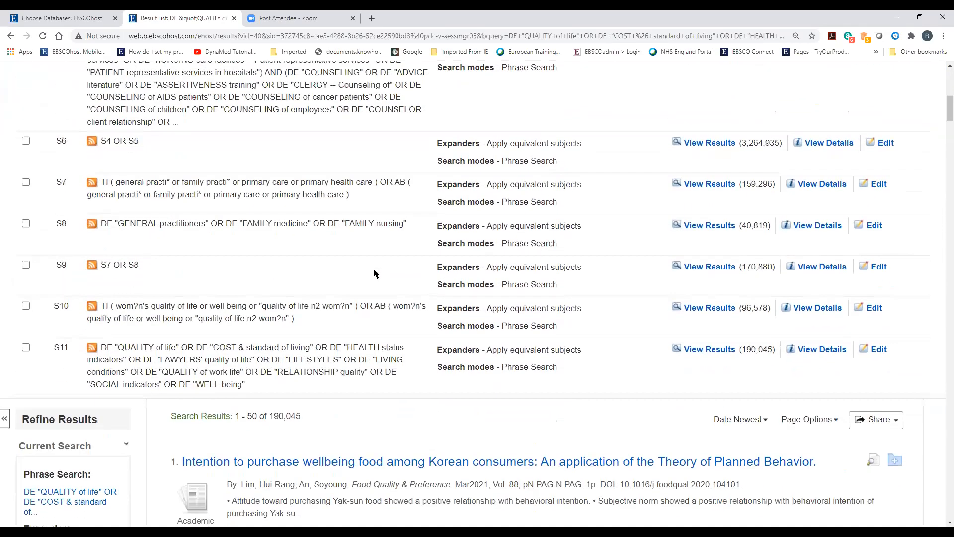
left_click(25, 157)
left_click(26, 198)
scroll(159, 256, "up", 4)
scroll(159, 257, "up", 6)
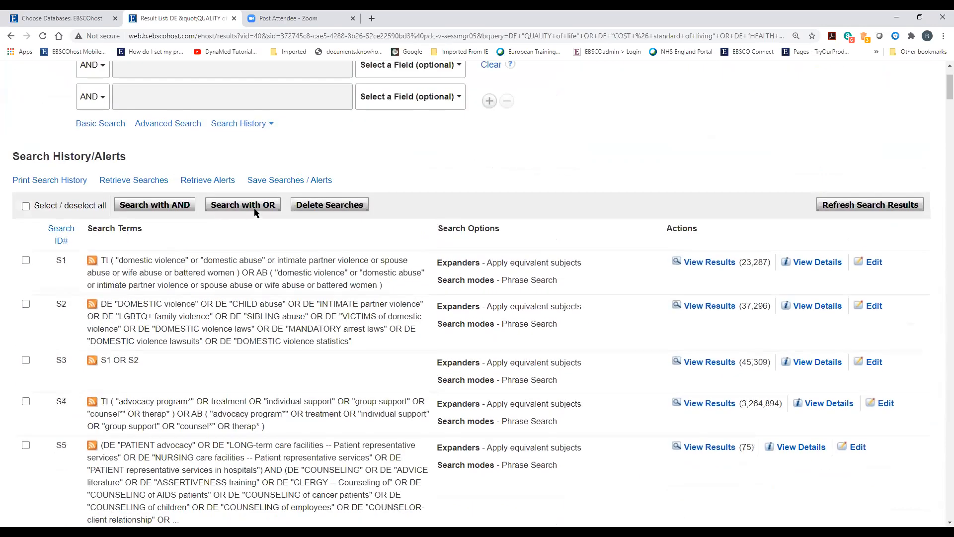
left_click(254, 209)
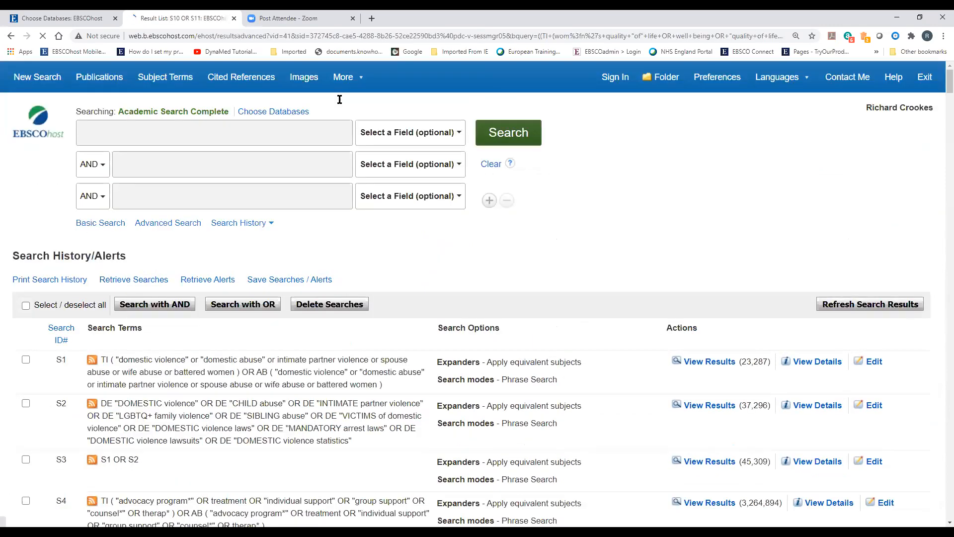
Once S12 (S10 OR S11, 259,239 results) loads, scroll back to the top of the search history
scroll(326, 368, "up", 7)
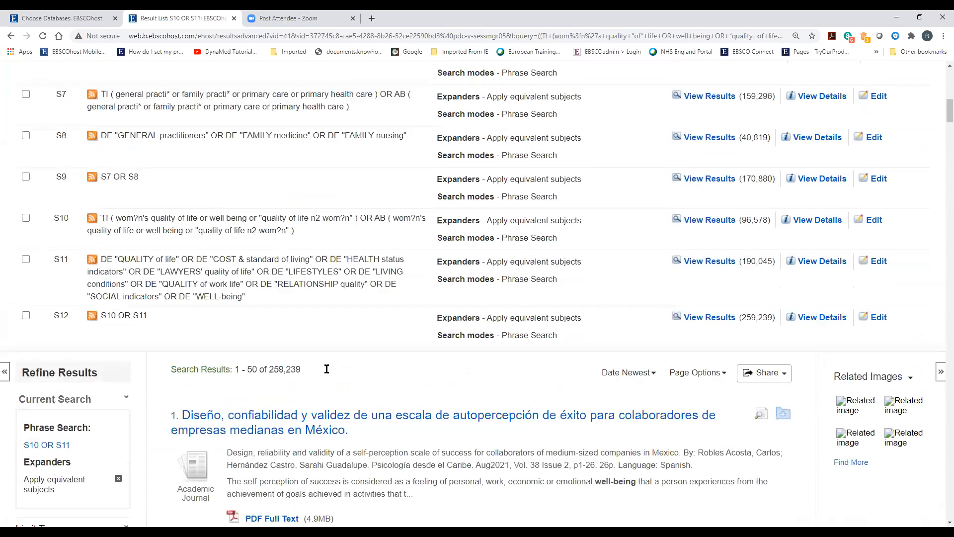
scroll(326, 369, "up", 5)
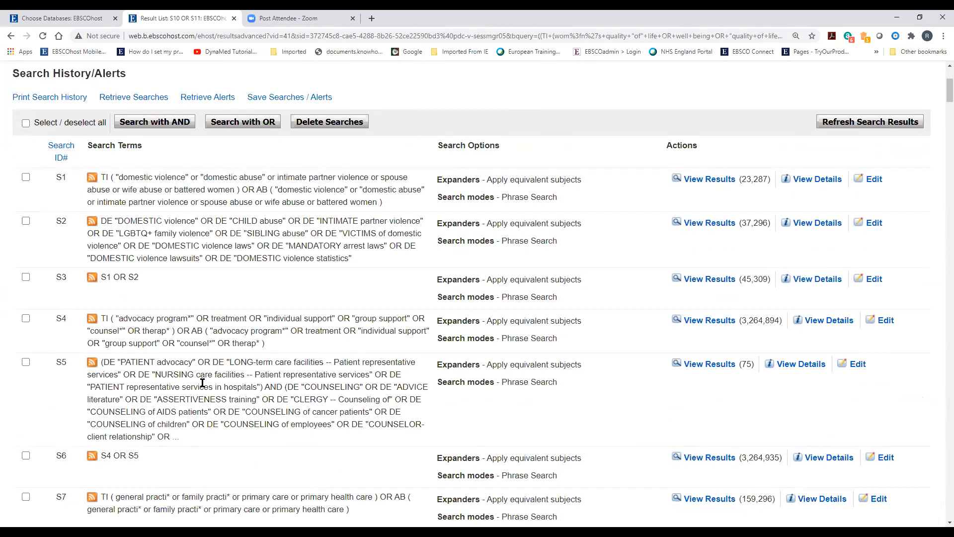
Tick S3, S6, S9 and S12 in the history and combine them with Search with AND
left_click(26, 277)
scroll(28, 282, "down", 3)
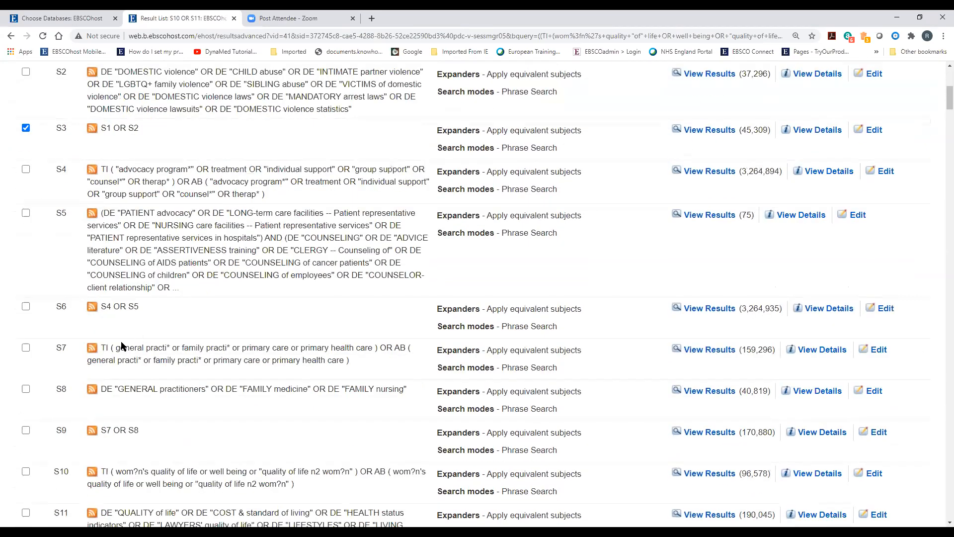
left_click(26, 307)
scroll(243, 359, "down", 2)
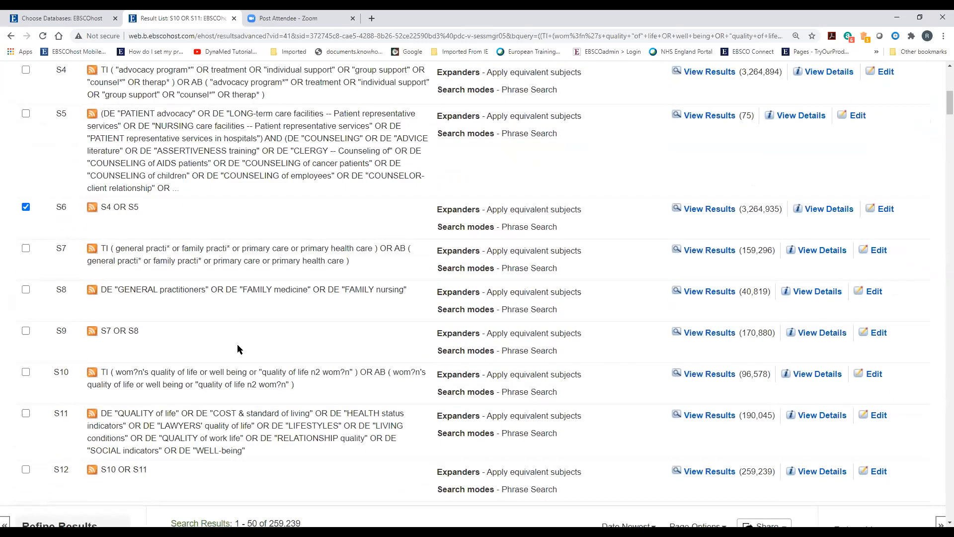
scroll(237, 347, "up", 6)
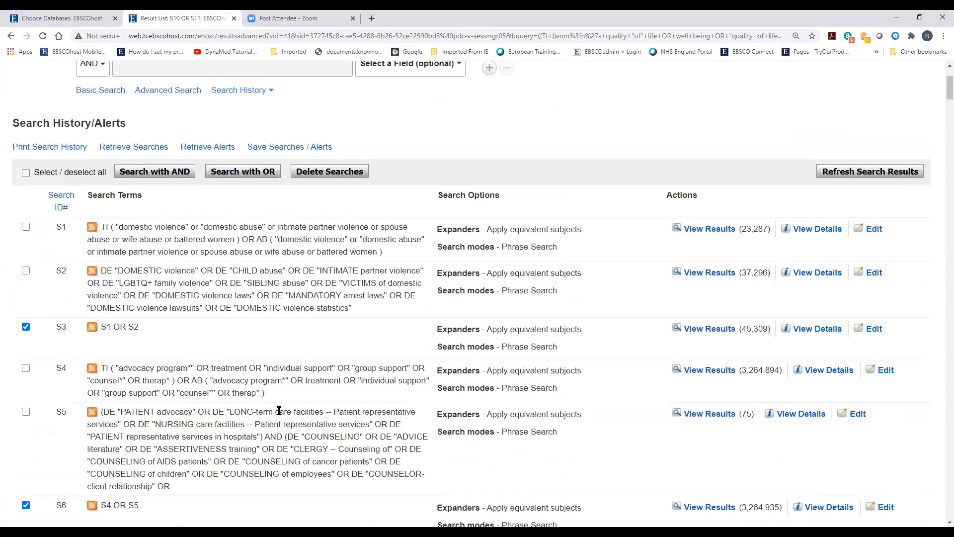
scroll(284, 386, "down", 2)
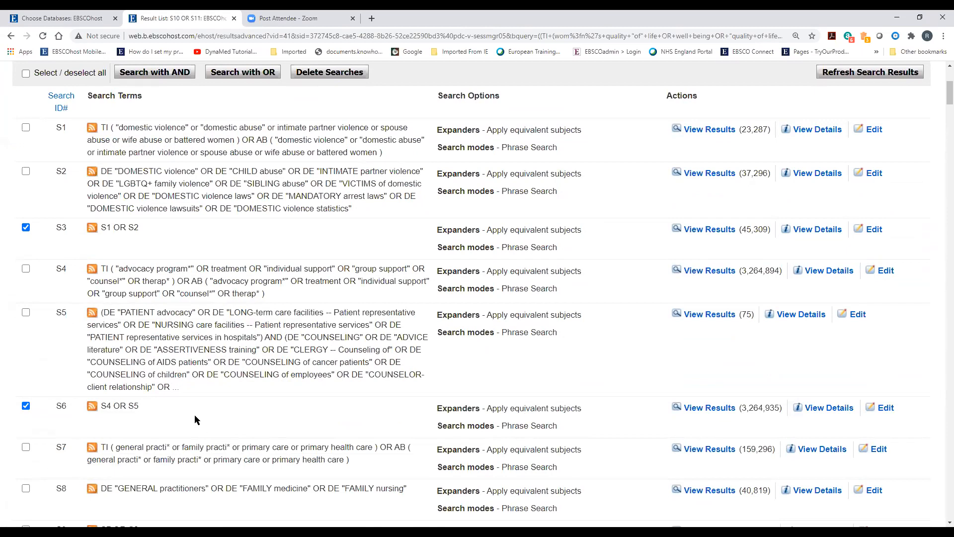
scroll(148, 454, "down", 4)
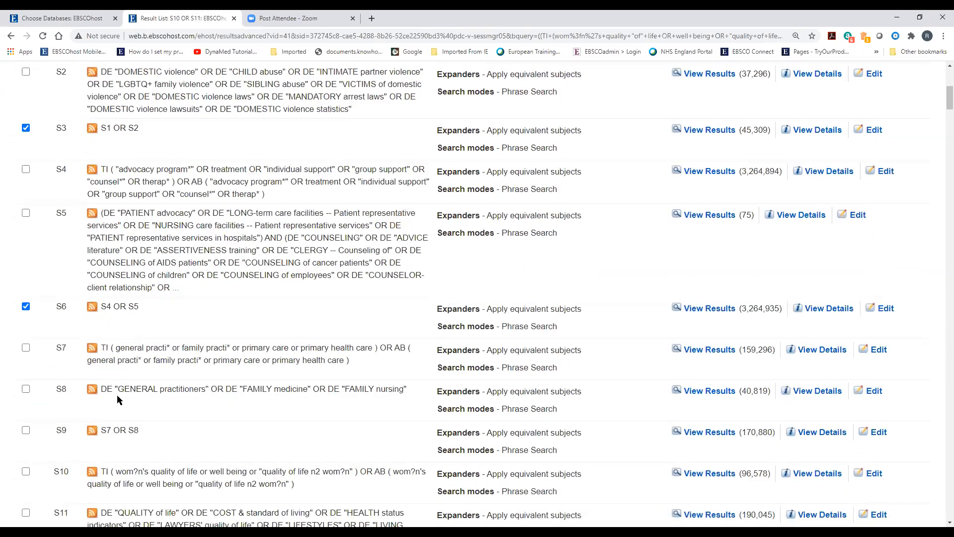
left_click(26, 331)
scroll(29, 333, "down", 3)
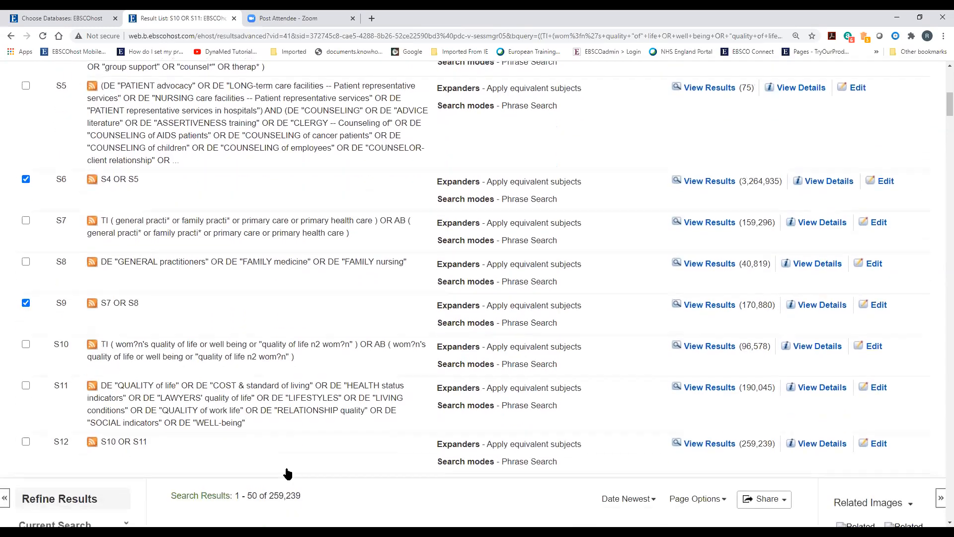
left_click(26, 320)
scroll(335, 378, "up", 9)
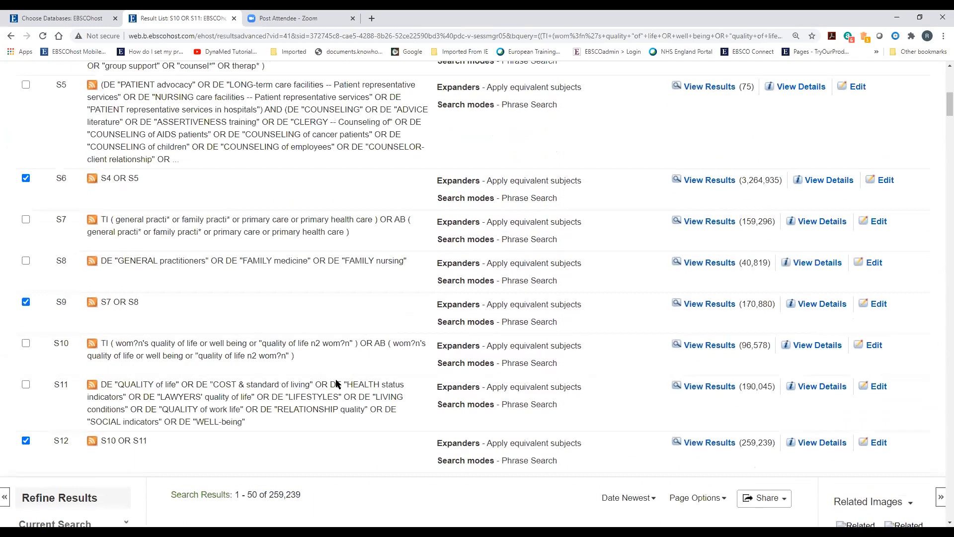
scroll(337, 416, "up", 1)
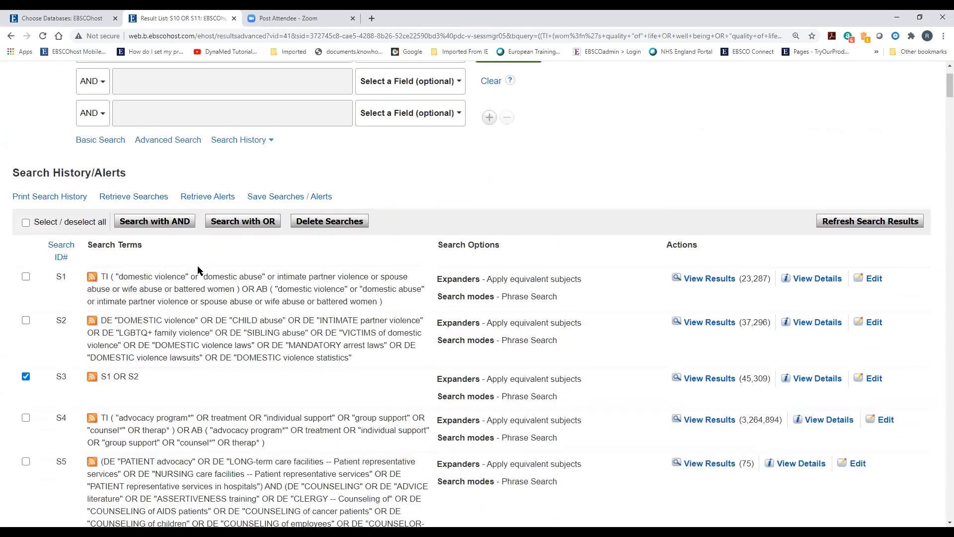
left_click(175, 221)
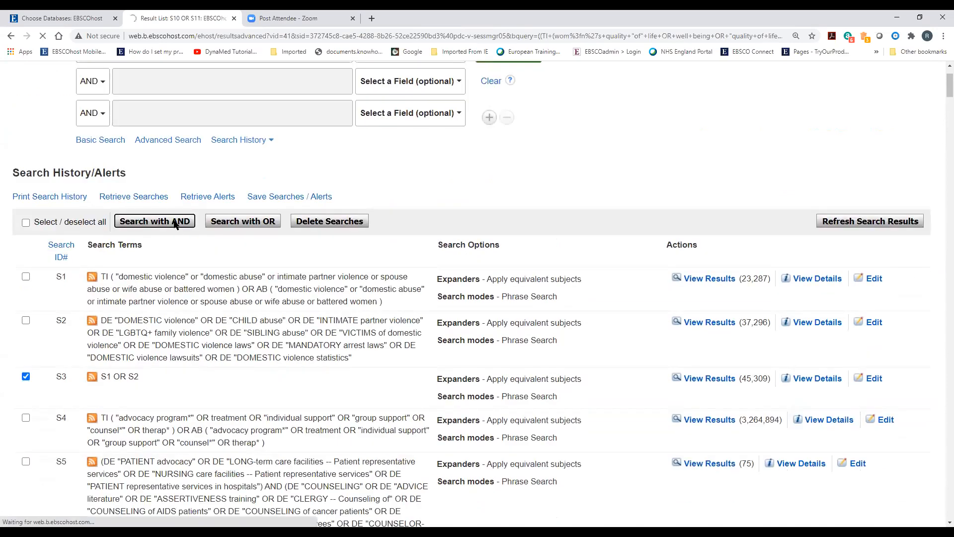
Scroll the history to confirm S13 returns 22 results, then back up toward S1
scroll(268, 407, "down", 3)
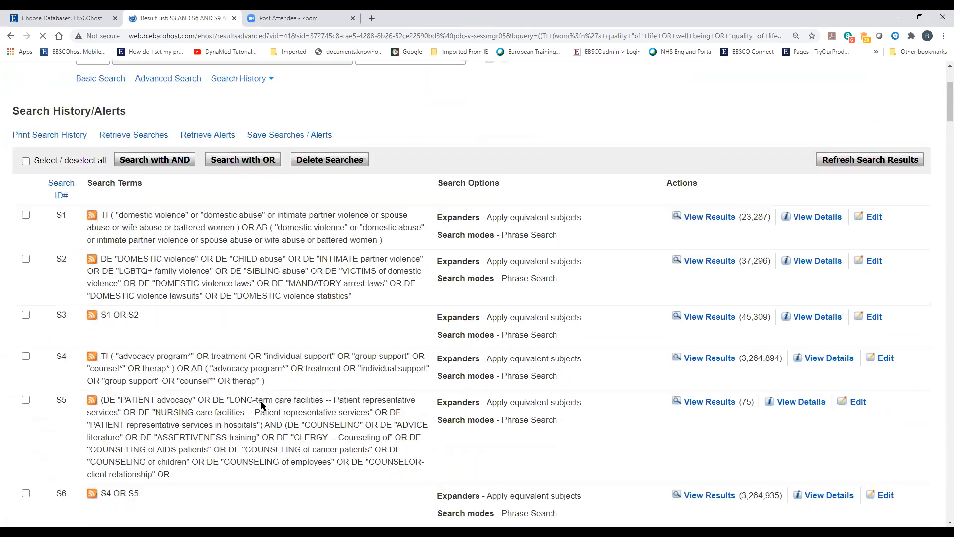
scroll(261, 405, "down", 14)
scroll(276, 405, "up", 3)
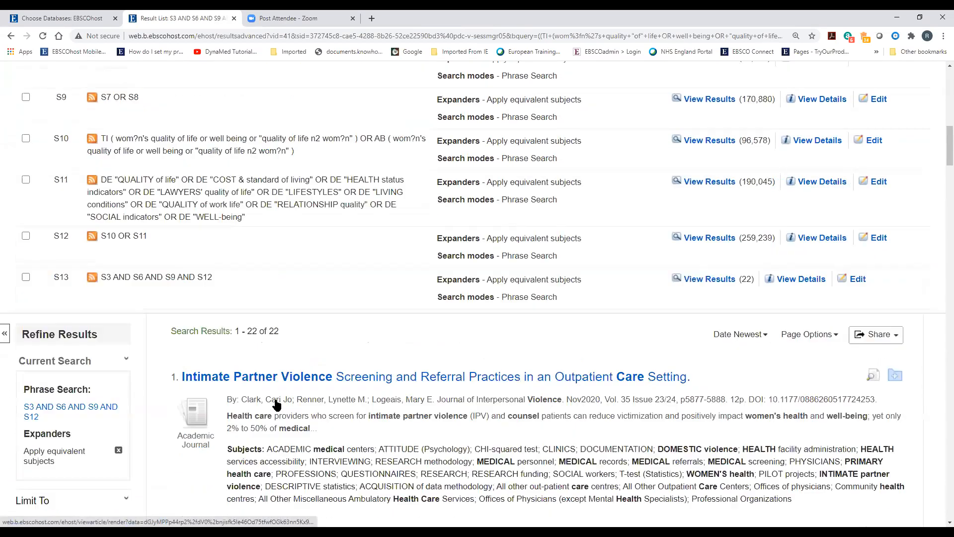
scroll(277, 405, "up", 1)
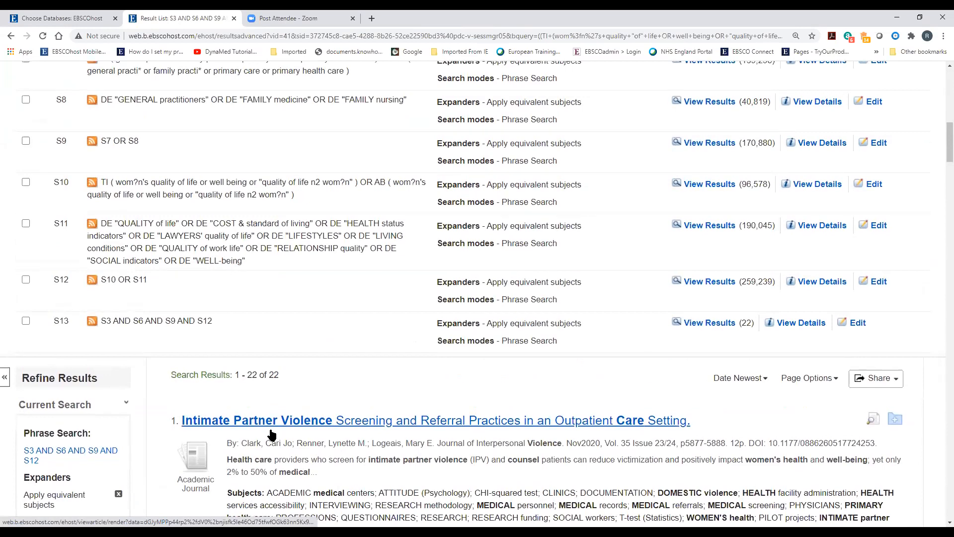
scroll(271, 435, "up", 4)
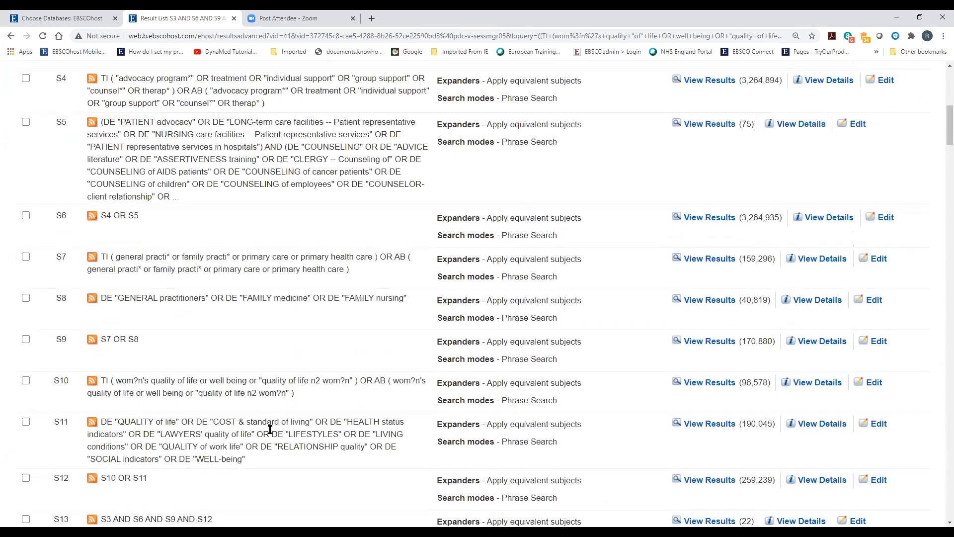
scroll(270, 428, "up", 8)
scroll(270, 428, "down", 4)
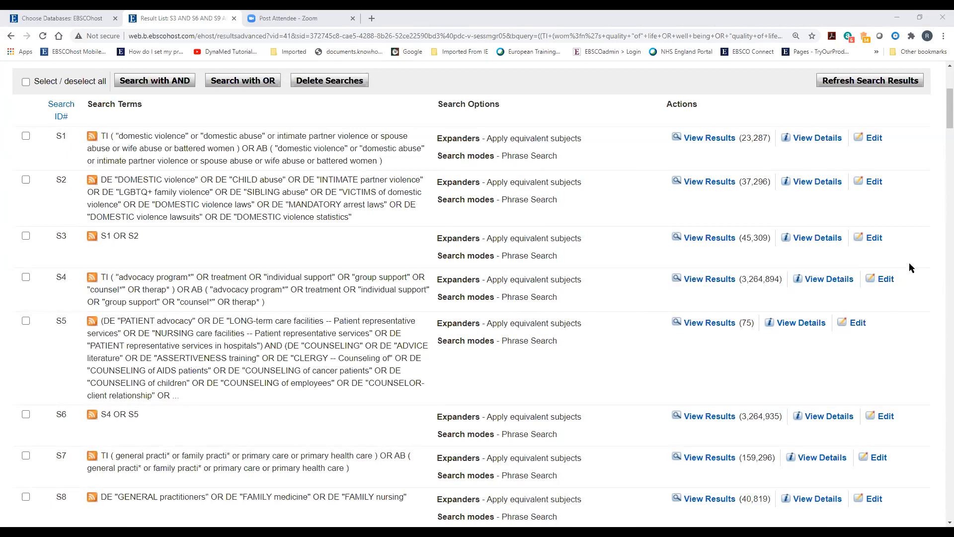
Clear the earlier results and start a blank New Search
scroll(240, 318, "up", 5)
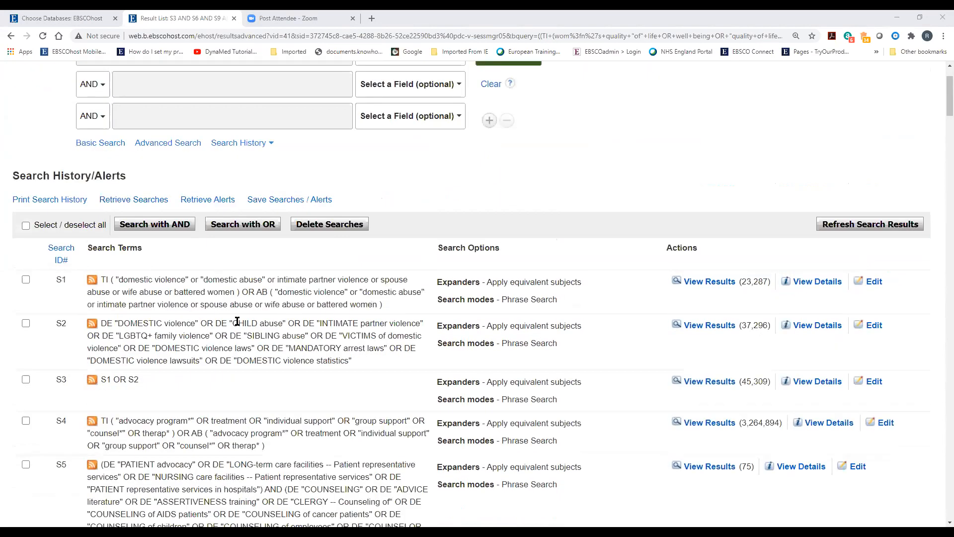
left_click(412, 139)
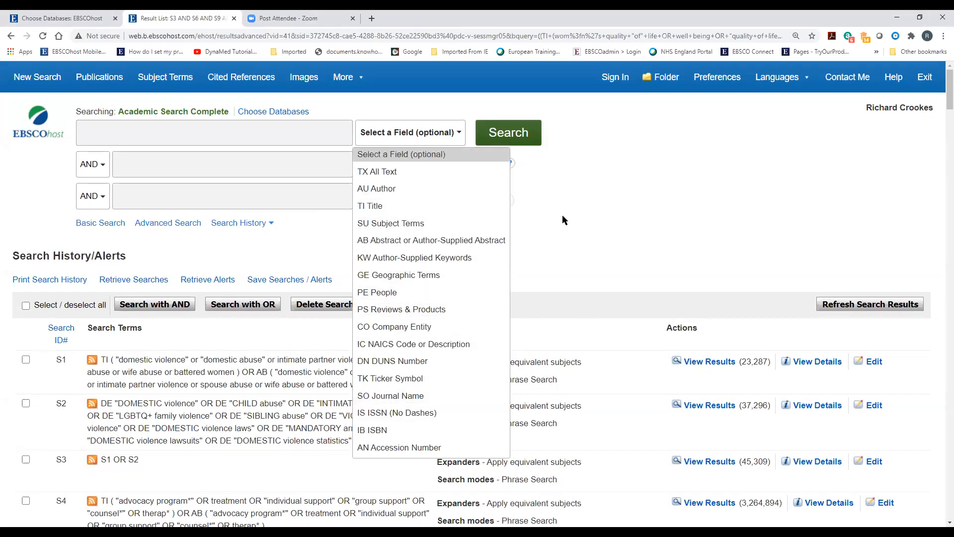
scroll(562, 214, "down", 2)
scroll(70, 198, "up", 2)
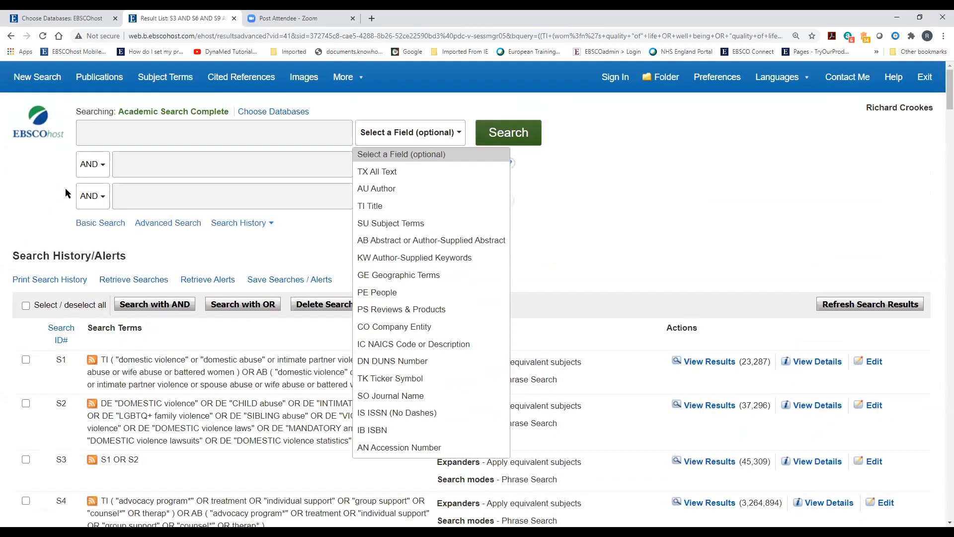
left_click(32, 79)
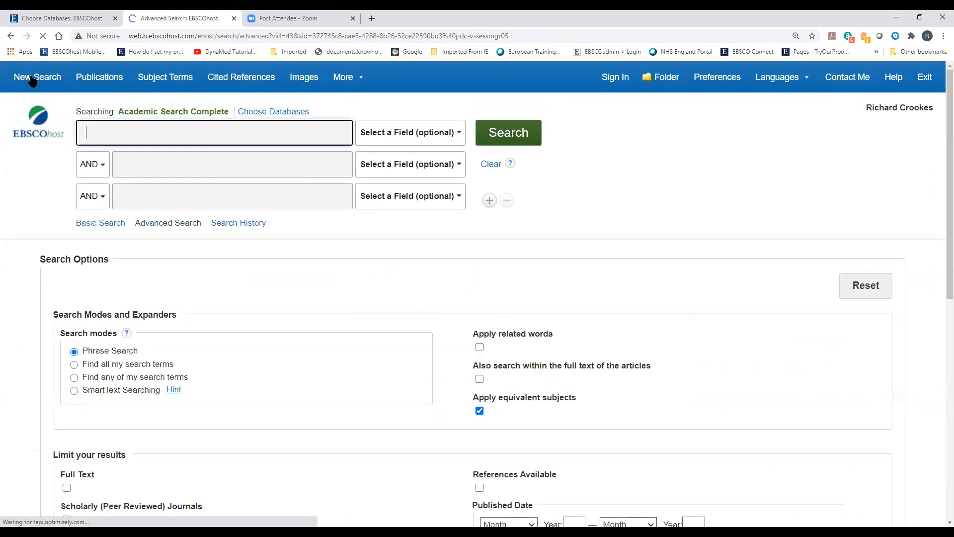
Close the field list without choosing a field, then open the Search History page
scroll(234, 278, "down", 2)
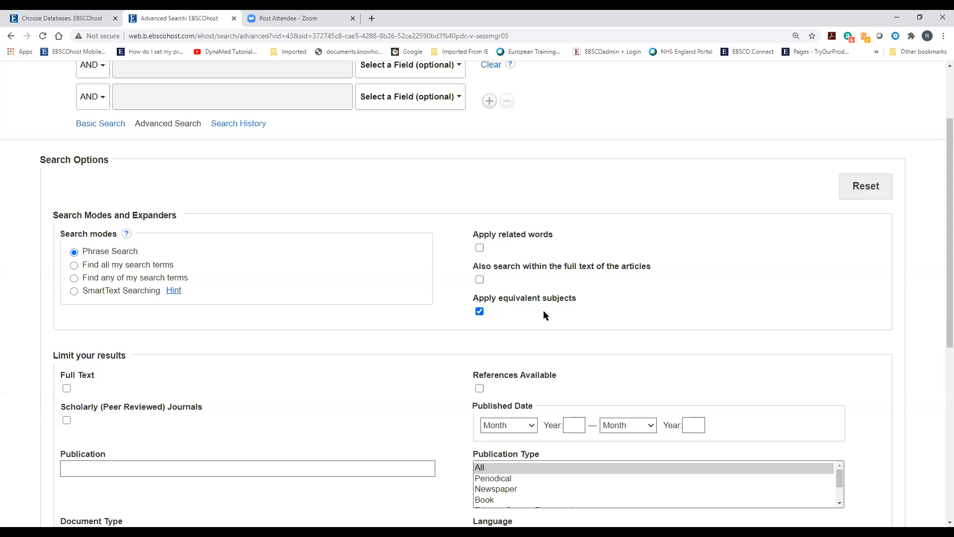
scroll(544, 310, "up", 2)
left_click(381, 133)
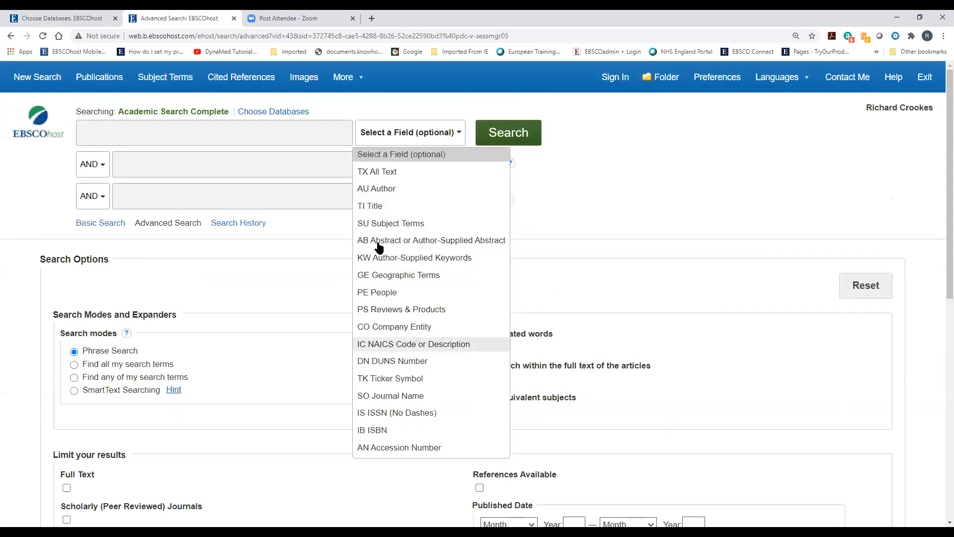
left_click(592, 208)
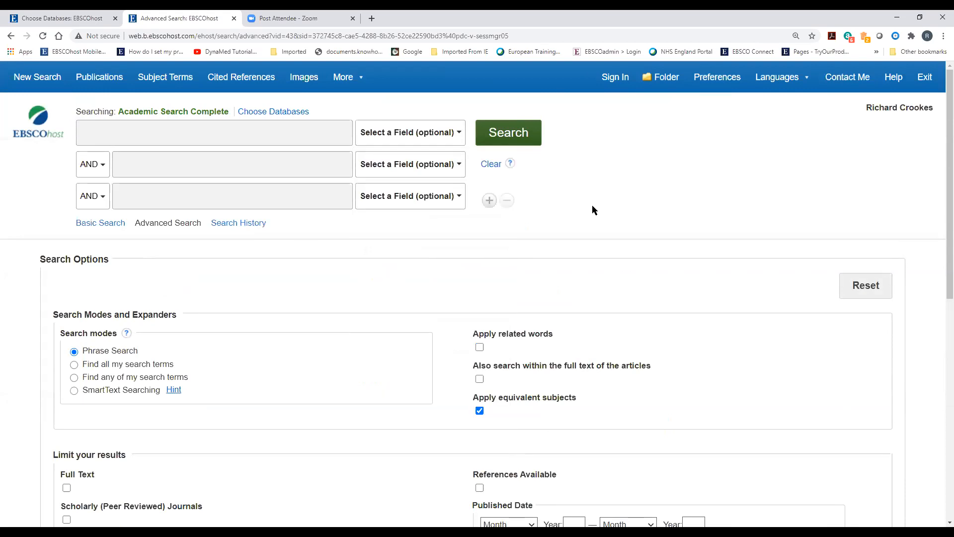
left_click(156, 135)
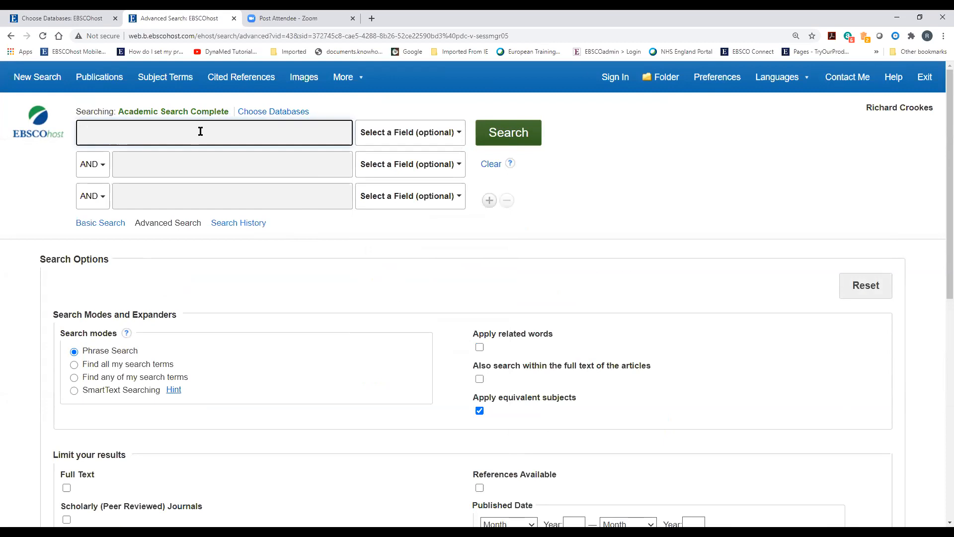
scroll(306, 392, "down", 2)
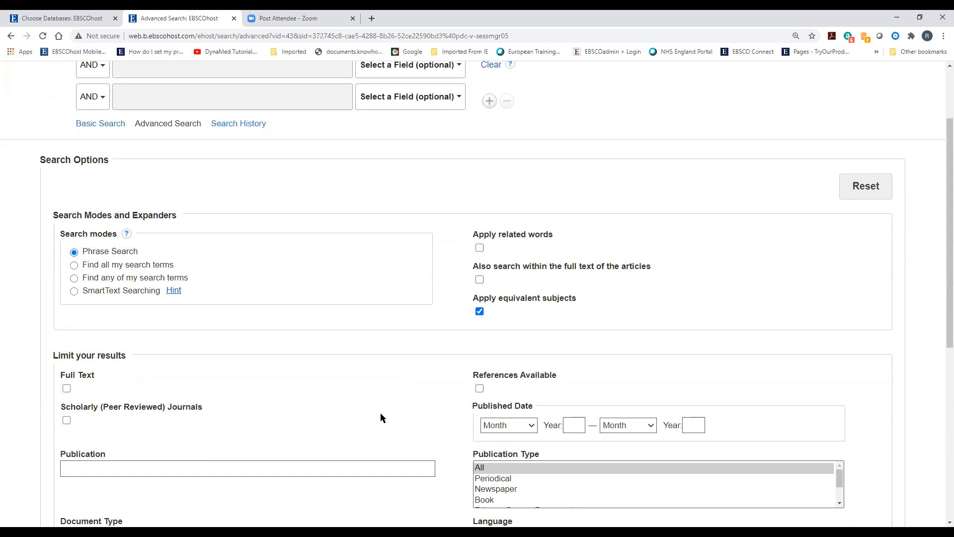
scroll(381, 413, "up", 2)
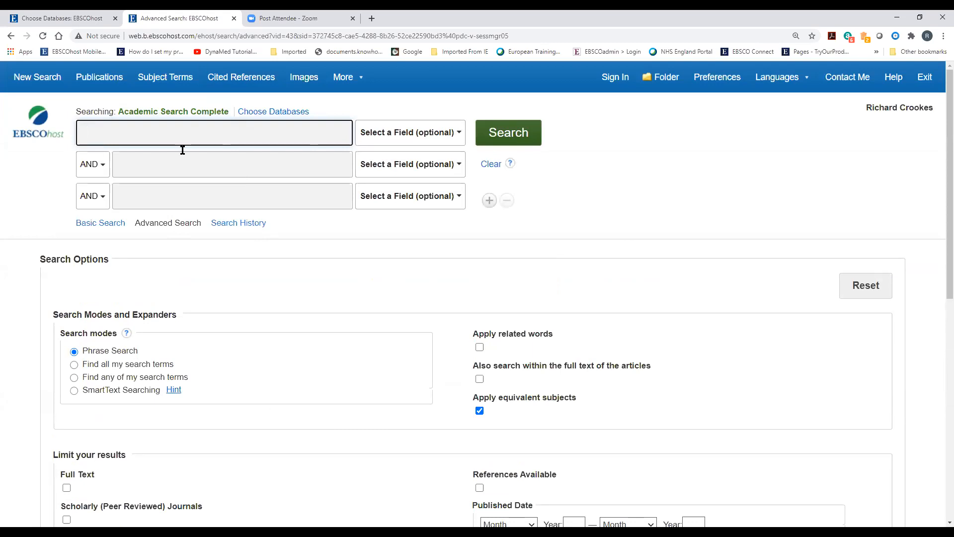
left_click(254, 228)
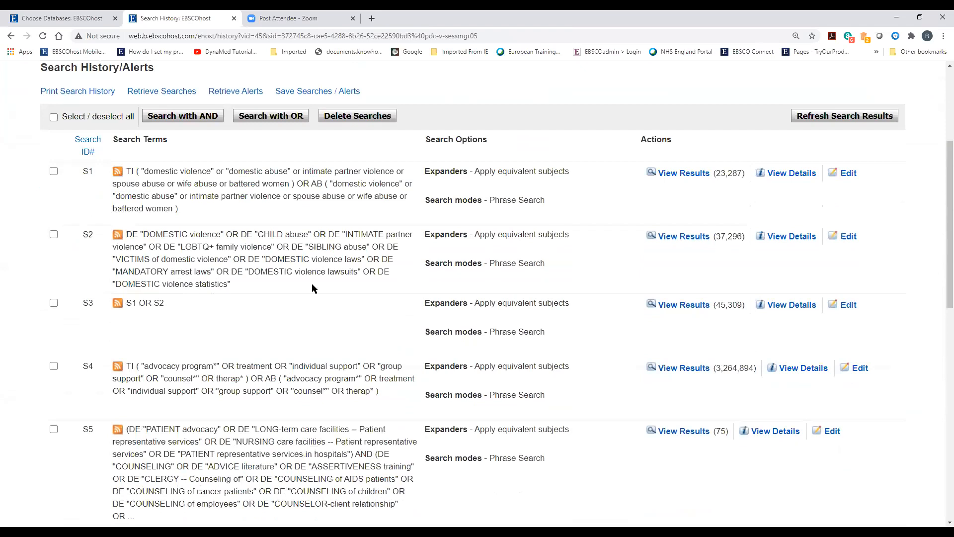
Start loading S13's 22 results, then stop the load and stay on the search history
scroll(255, 256, "down", 10)
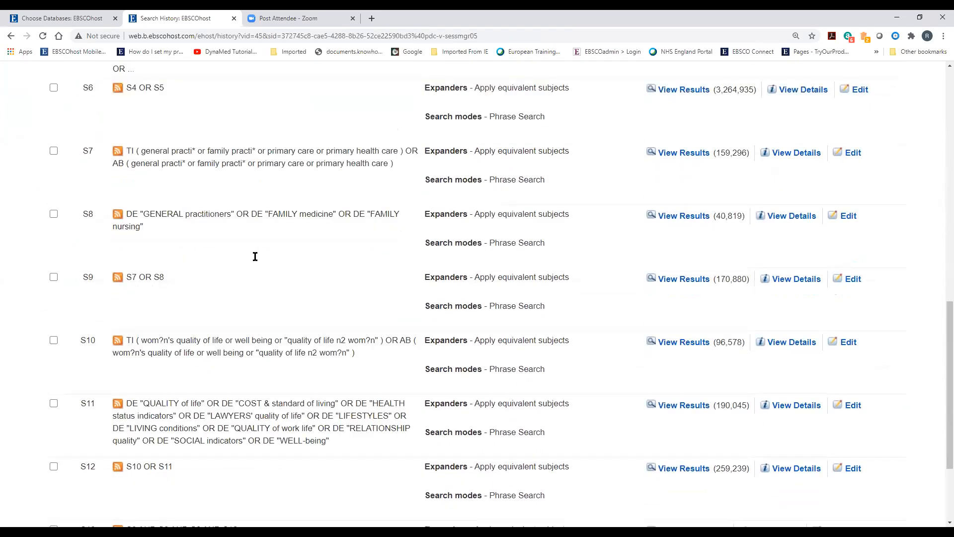
left_click(688, 396)
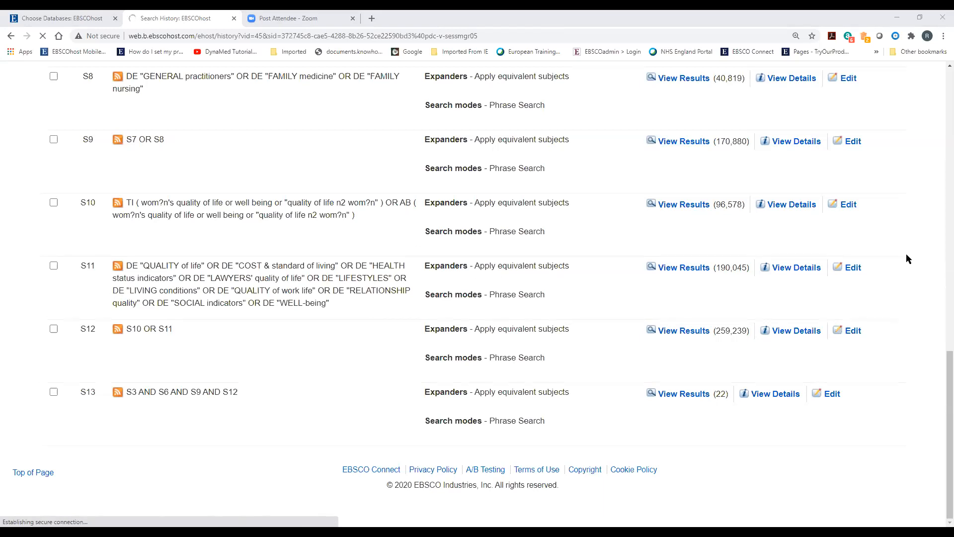
scroll(344, 395, "up", 3)
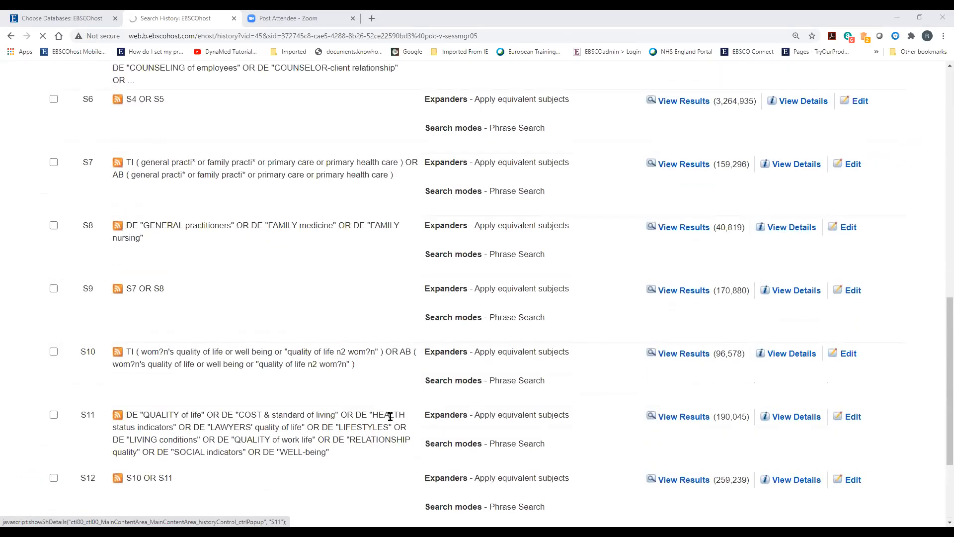
scroll(396, 422, "up", 4)
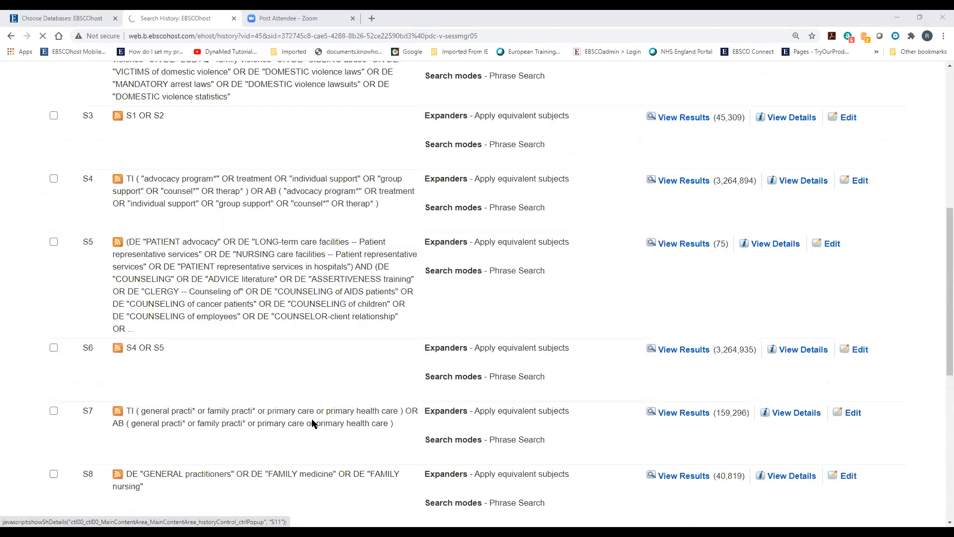
left_click(42, 40)
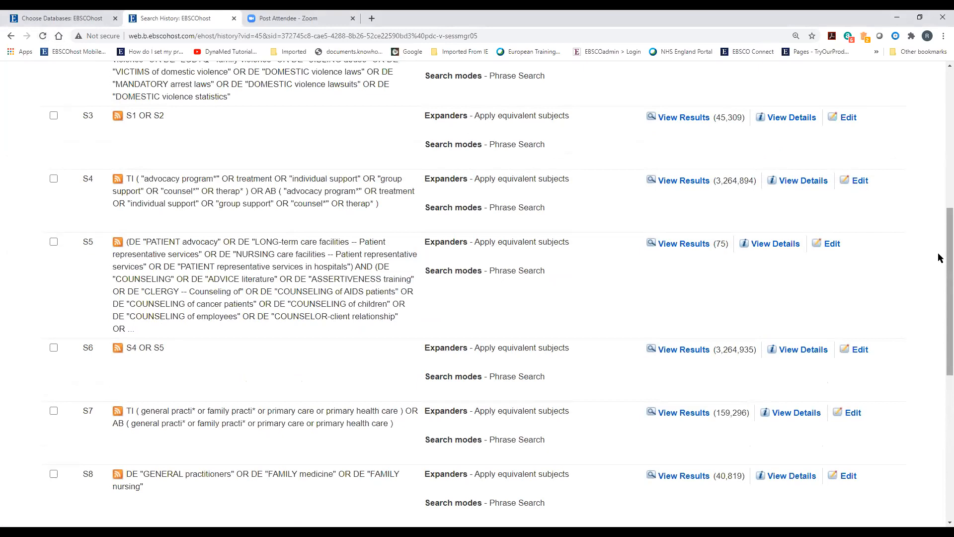
scroll(941, 214, "up", 1)
scroll(940, 170, "up", 6)
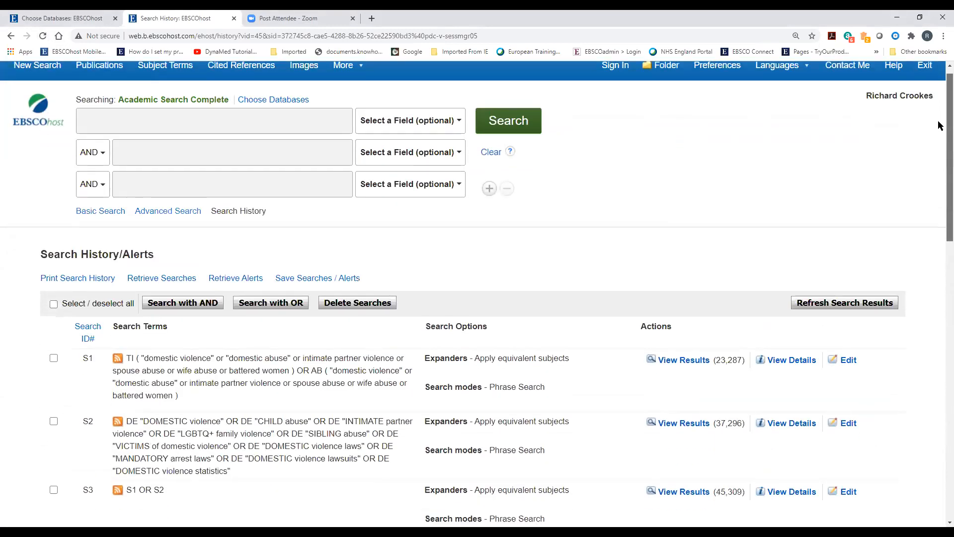
scroll(940, 149, "down", 4)
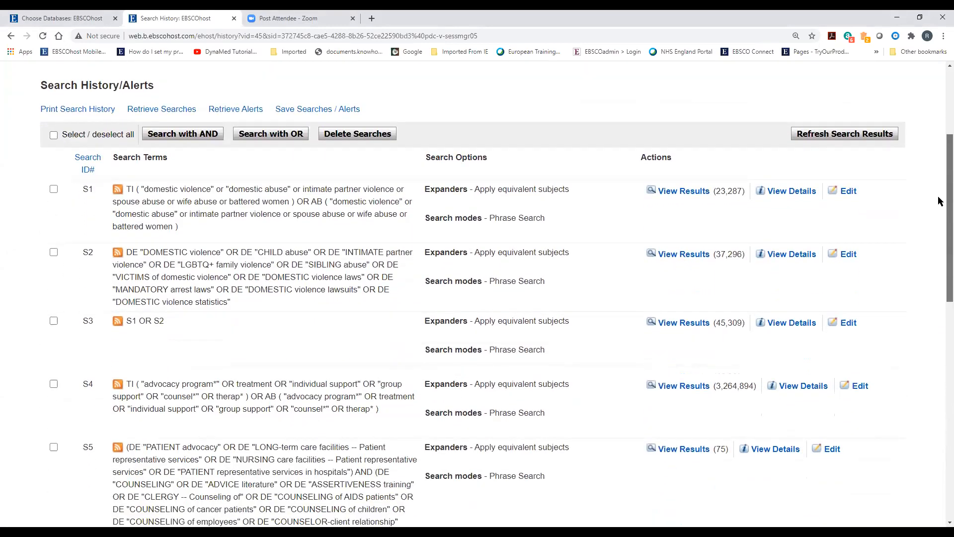
scroll(940, 201, "down", 11)
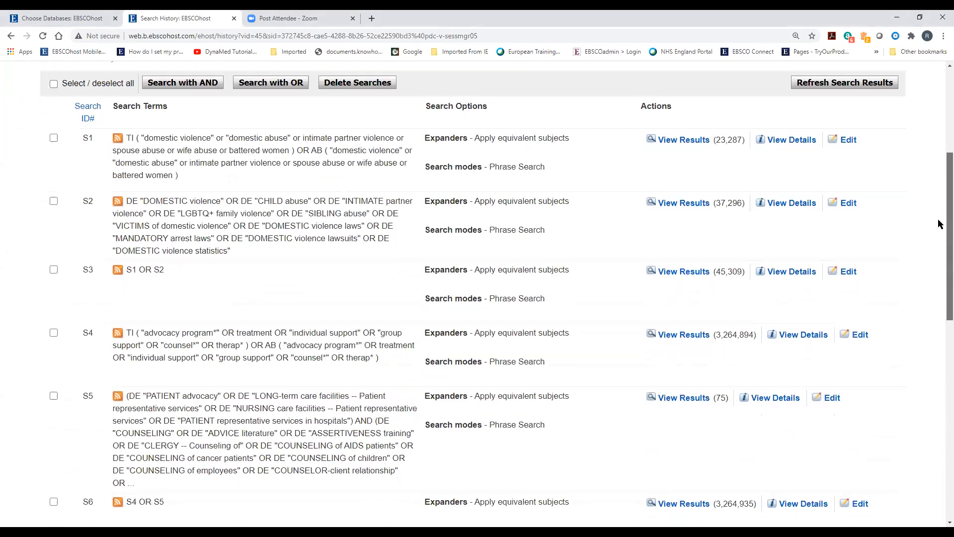
scroll(939, 408, "up", 12)
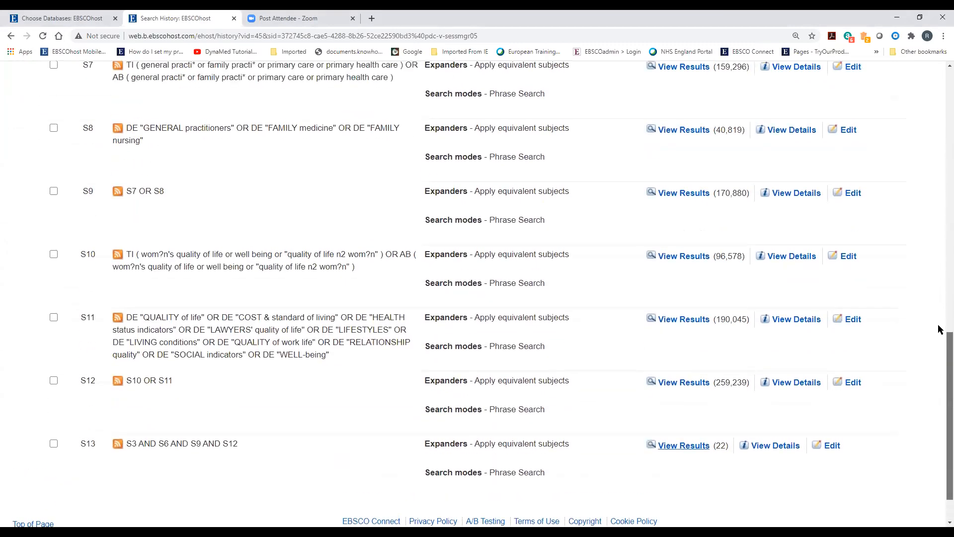
scroll(912, 193, "down", 1)
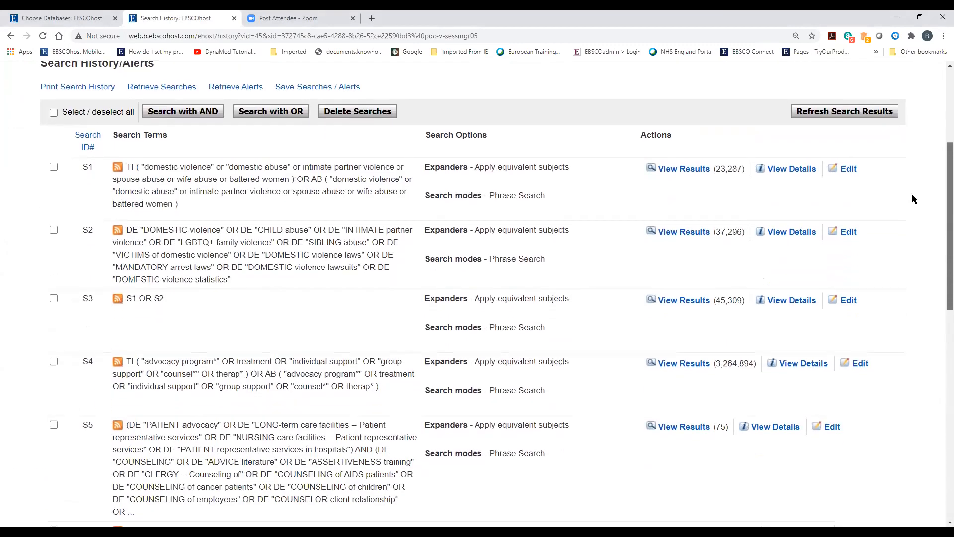
left_click_drag(913, 196, 912, 195)
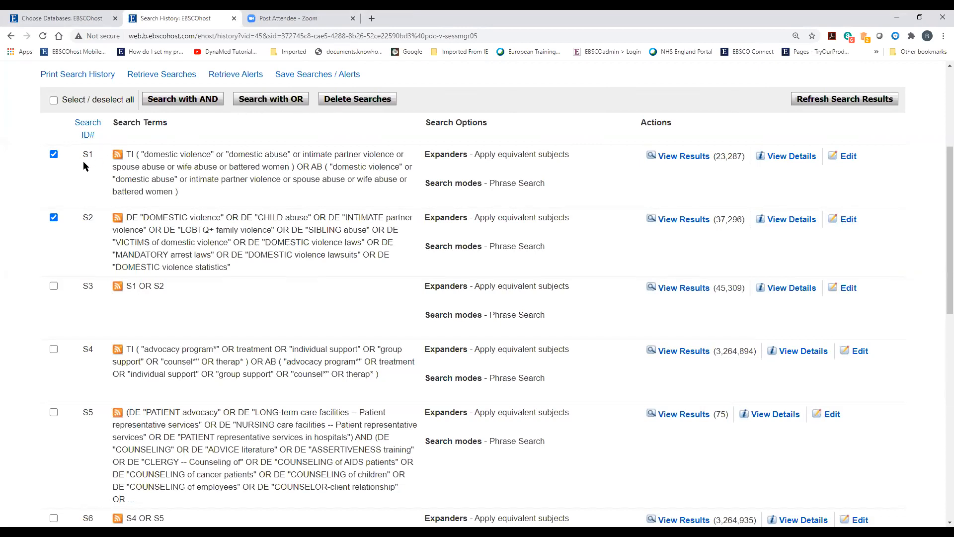
Untick S1 and S2, then scroll down the history past S9's 170,880 results
left_click(54, 155)
left_click(53, 217)
scroll(249, 294, "down", 1)
scroll(260, 298, "down", 6)
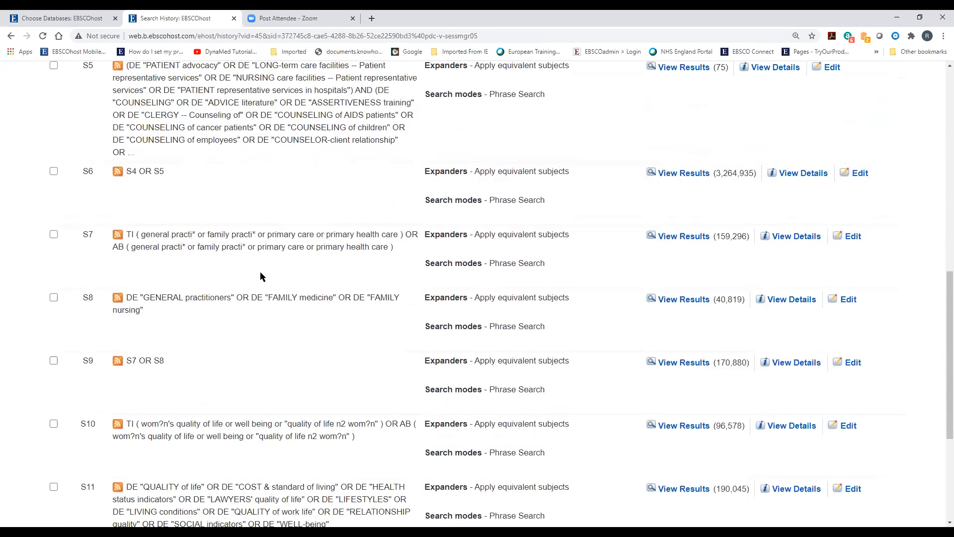
scroll(261, 277, "down", 5)
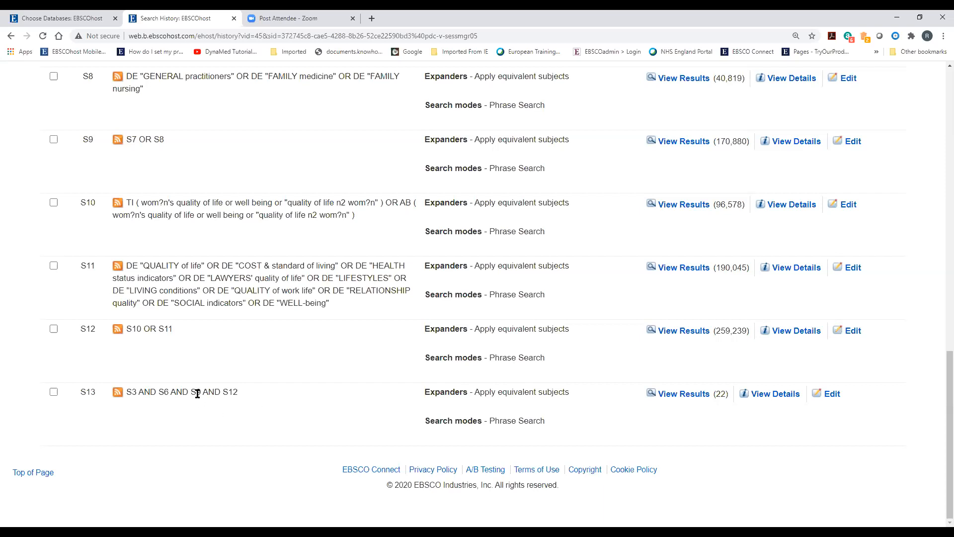
Tick searches S3, S6, S9 and S12 in the search history
scroll(199, 390, "up", 4)
scroll(201, 386, "up", 8)
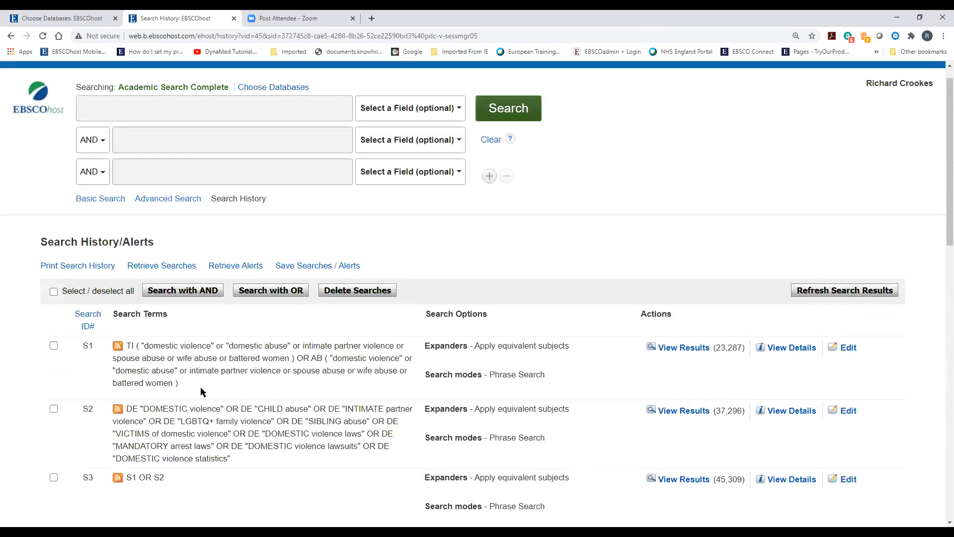
scroll(64, 260, "down", 3)
left_click(53, 254)
scroll(81, 399, "down", 2)
left_click(54, 385)
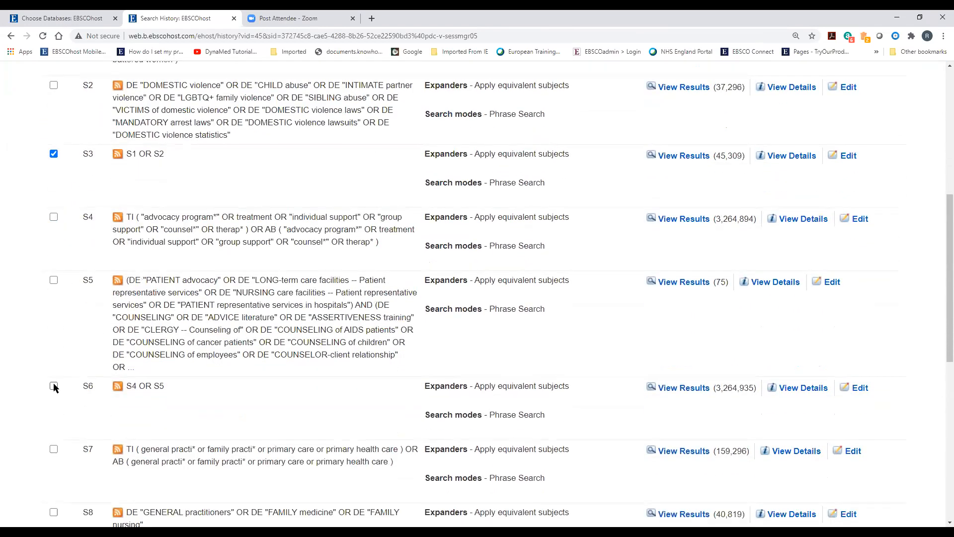
scroll(53, 362, "down", 5)
left_click(54, 327)
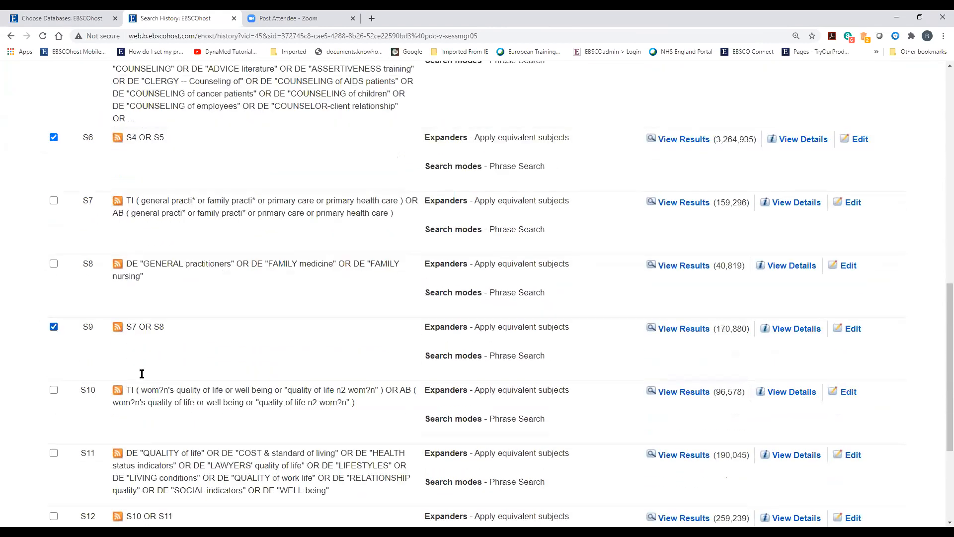
scroll(267, 395, "down", 3)
left_click(54, 366)
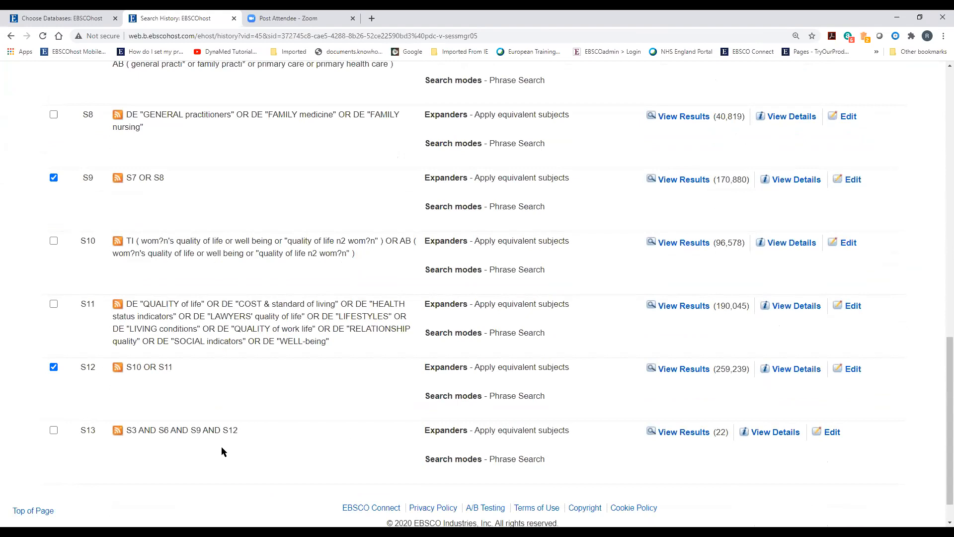
scroll(222, 447, "up", 11)
scroll(258, 281, "up", 3)
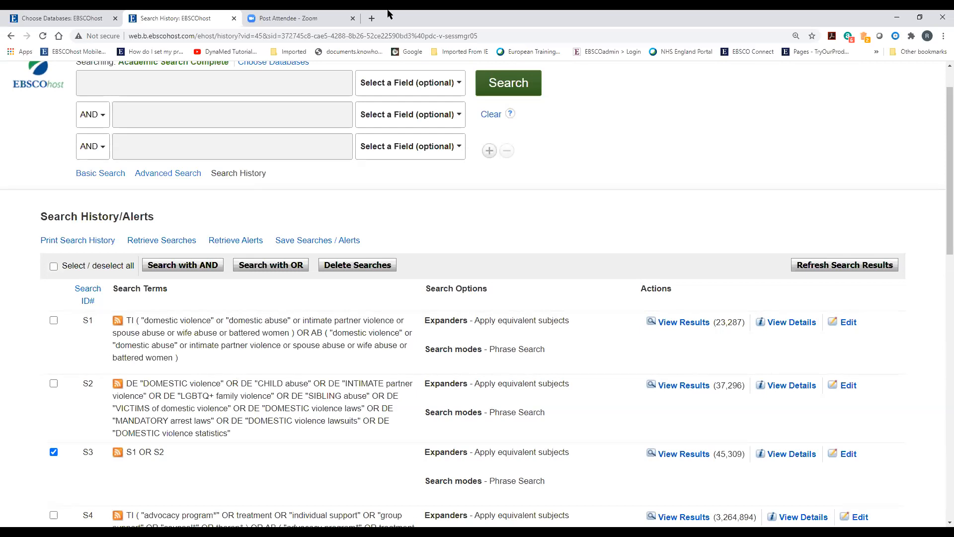
Untick S6, S9 and S12, then view the 22 results of S13 (S3 AND S6 AND S9 AND S12)
scroll(66, 359, "down", 2)
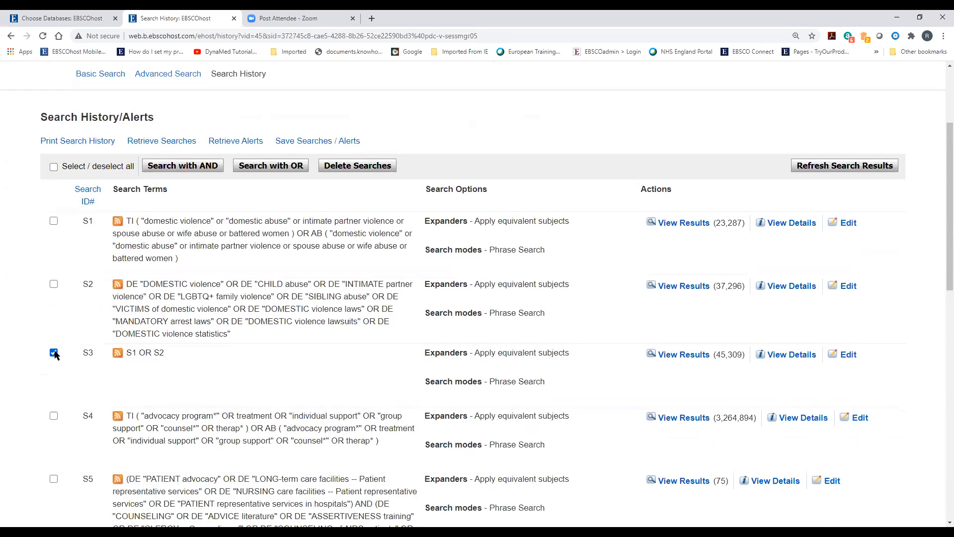
scroll(187, 426, "down", 8)
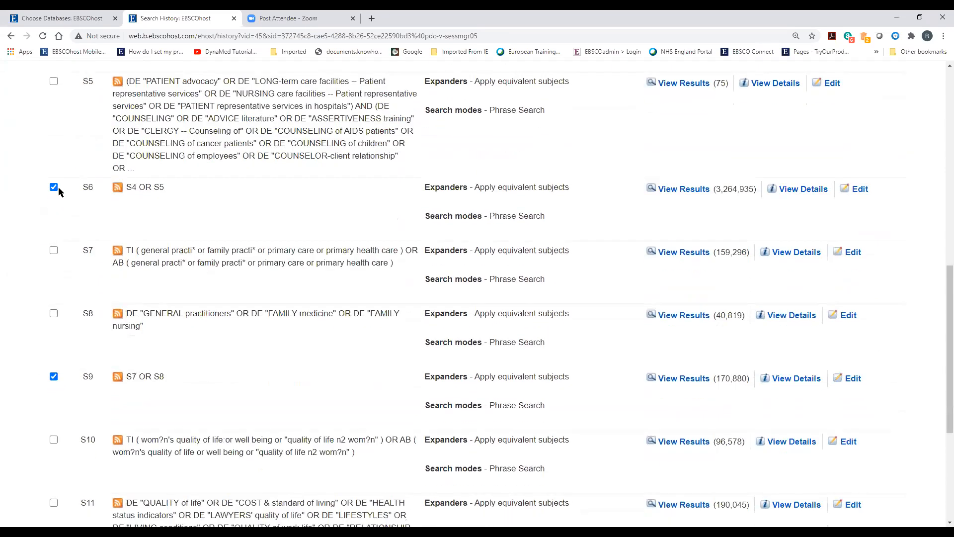
left_click(54, 187)
left_click(53, 377)
scroll(228, 358, "down", 2)
scroll(728, 327, "up", 4)
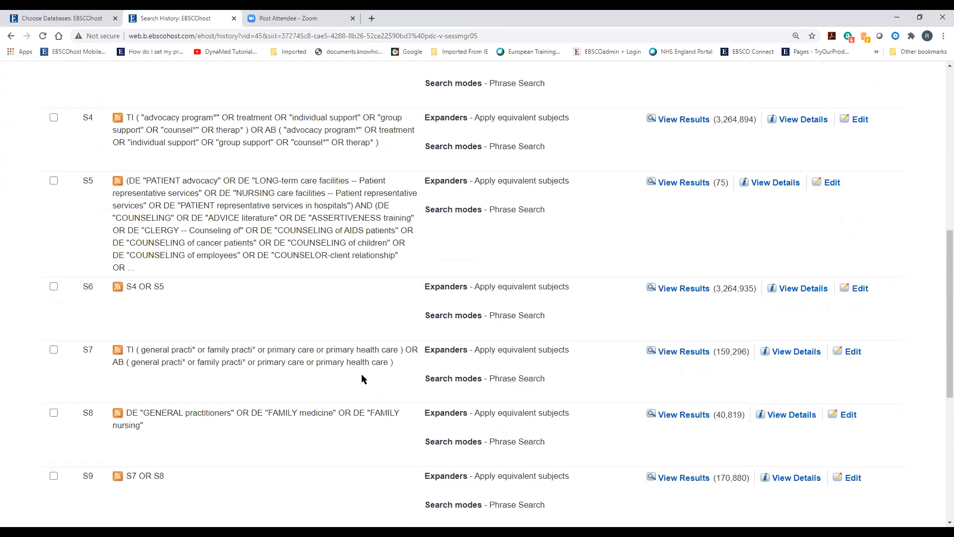
scroll(368, 373, "down", 7)
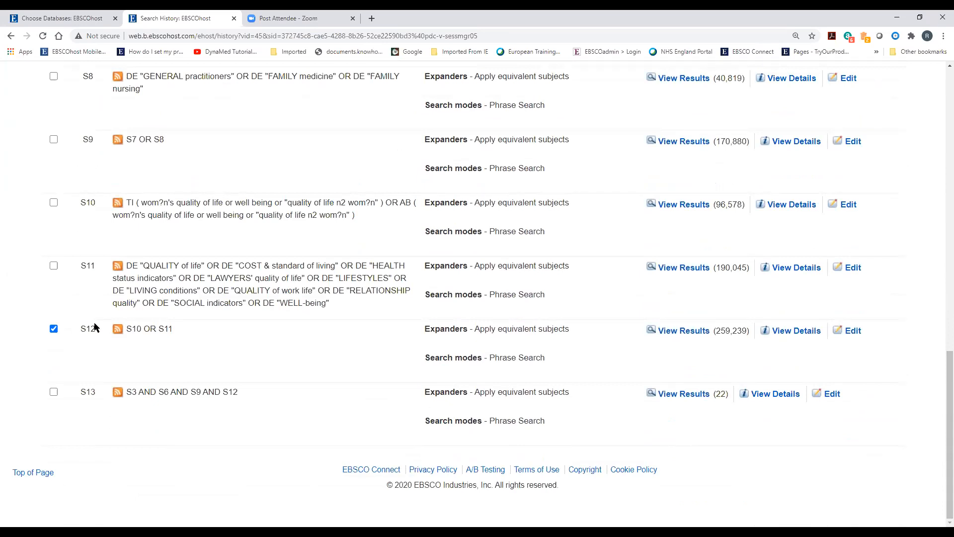
left_click(56, 330)
left_click(687, 395)
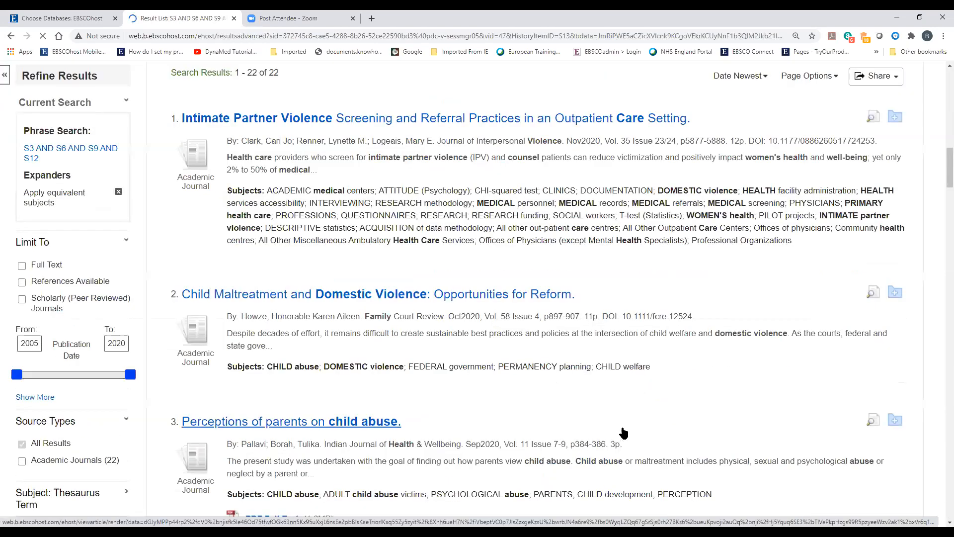
Browse the 22 results and expand the Language facet, showing english (21) and spanish (1)
scroll(698, 440, "up", 2)
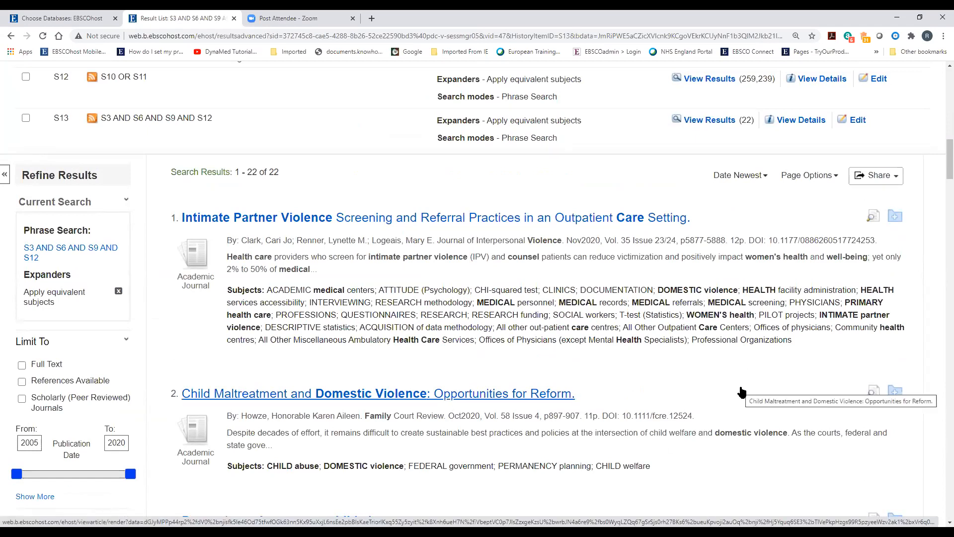
scroll(755, 415, "down", 1)
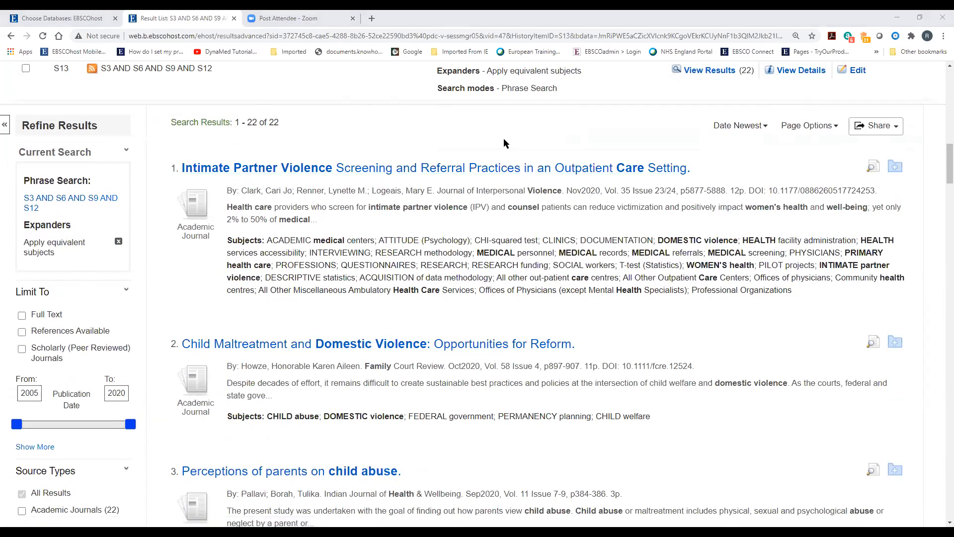
scroll(692, 383, "down", 3)
scroll(691, 393, "down", 2)
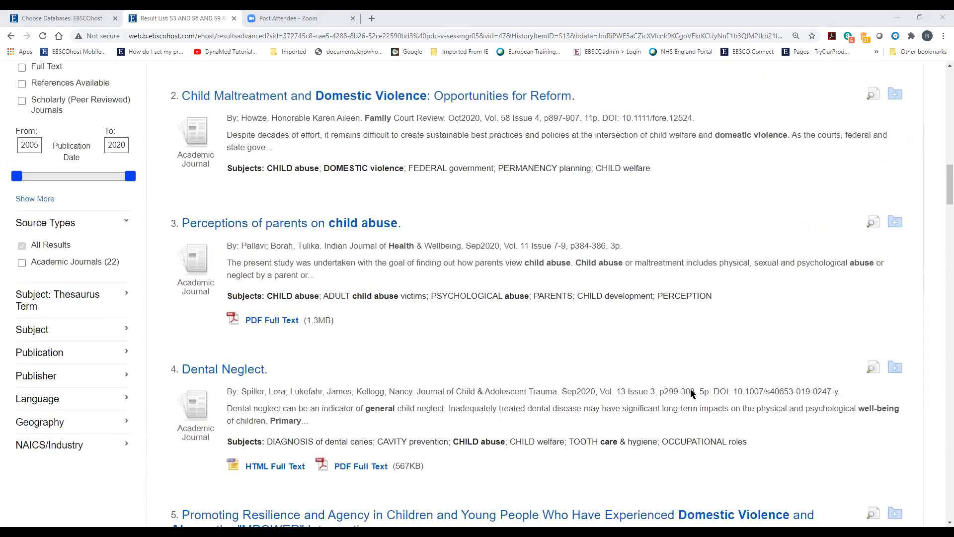
scroll(63, 158, "up", 3)
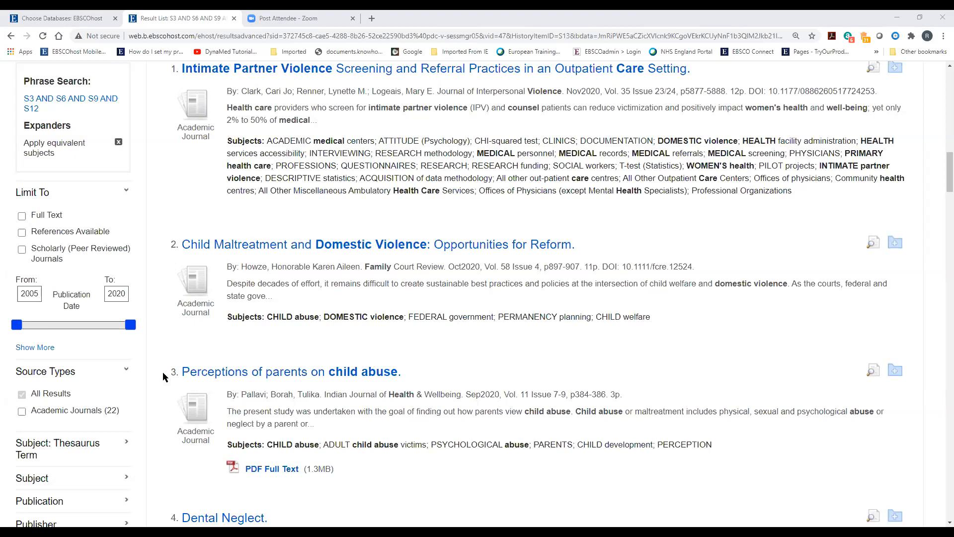
scroll(143, 361, "down", 3)
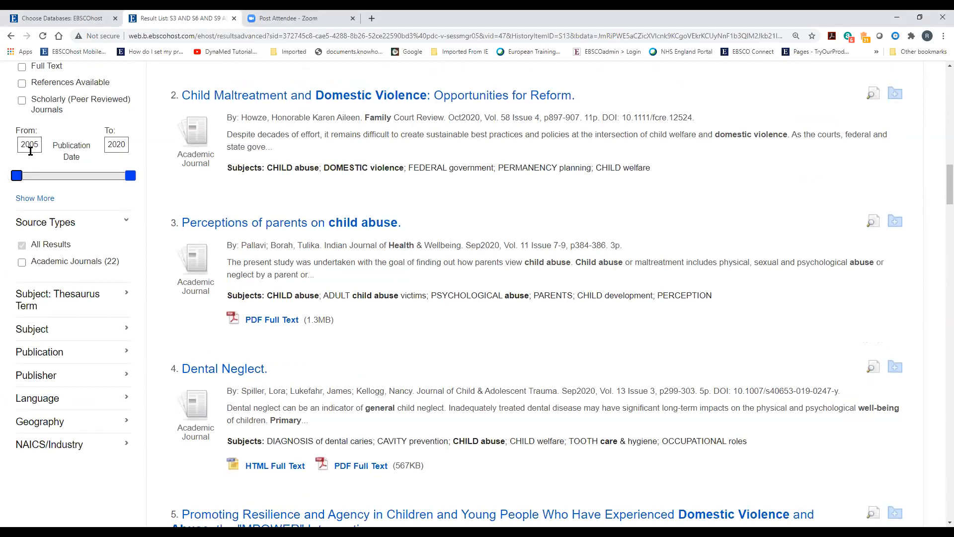
scroll(165, 321, "down", 2)
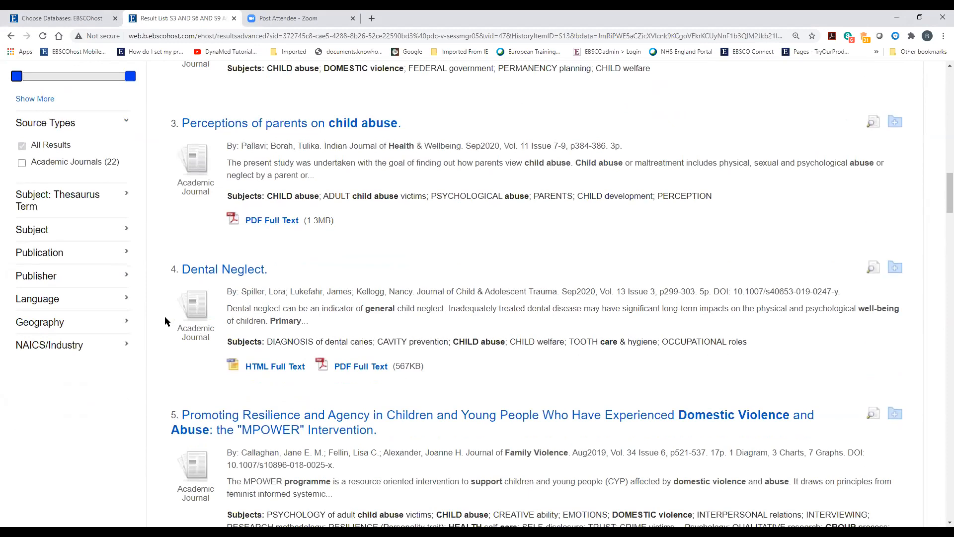
left_click(39, 300)
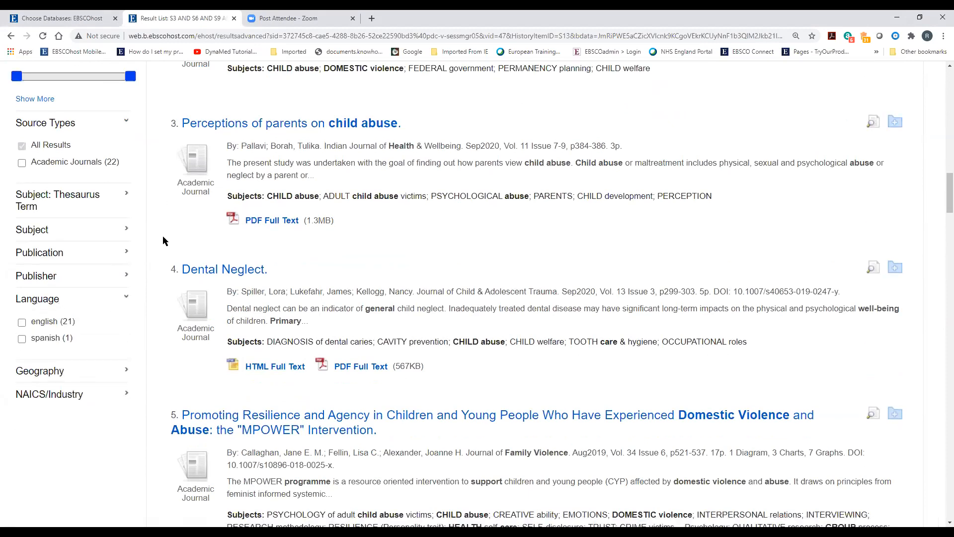
scroll(337, 383, "up", 7)
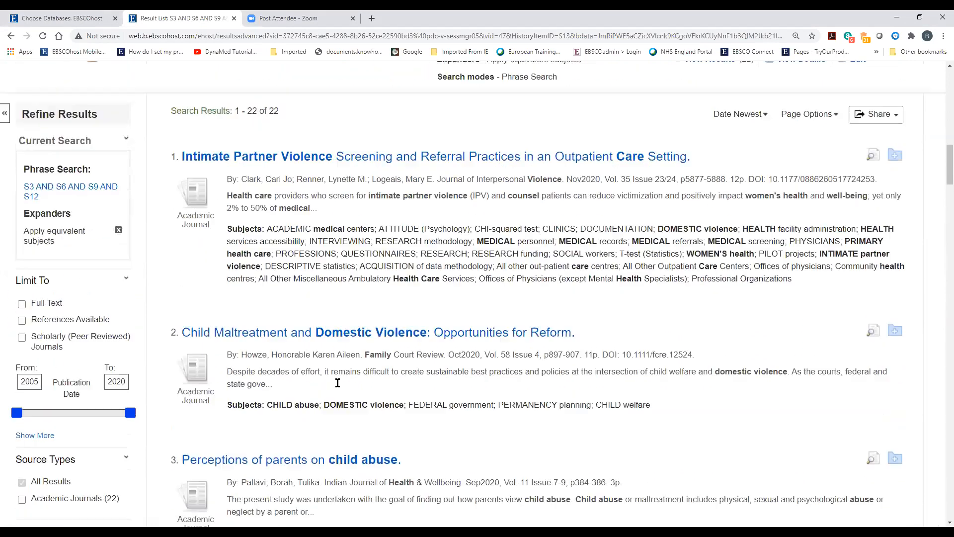
scroll(337, 382, "up", 1)
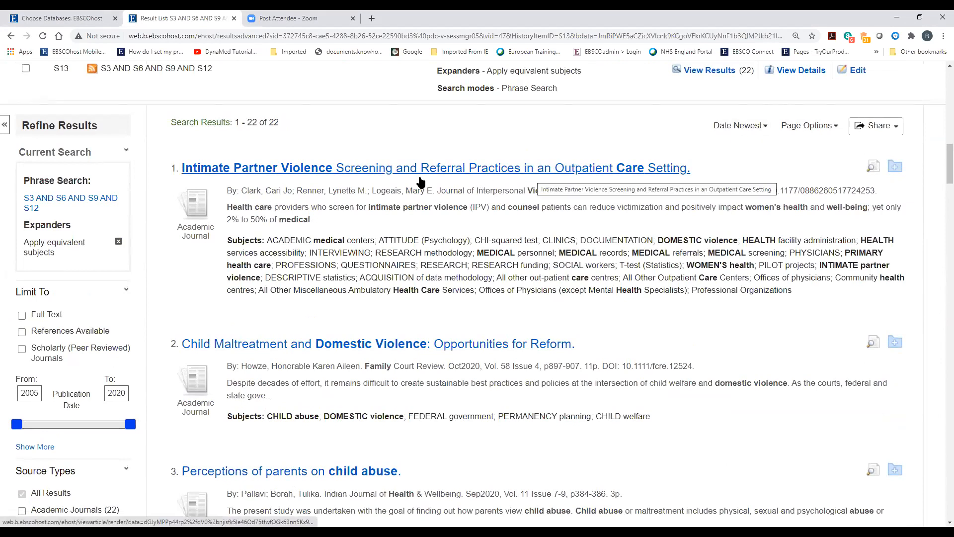
Sort the results by Relevance instead of Date Newest, putting Dental Neglect first
left_click(765, 129)
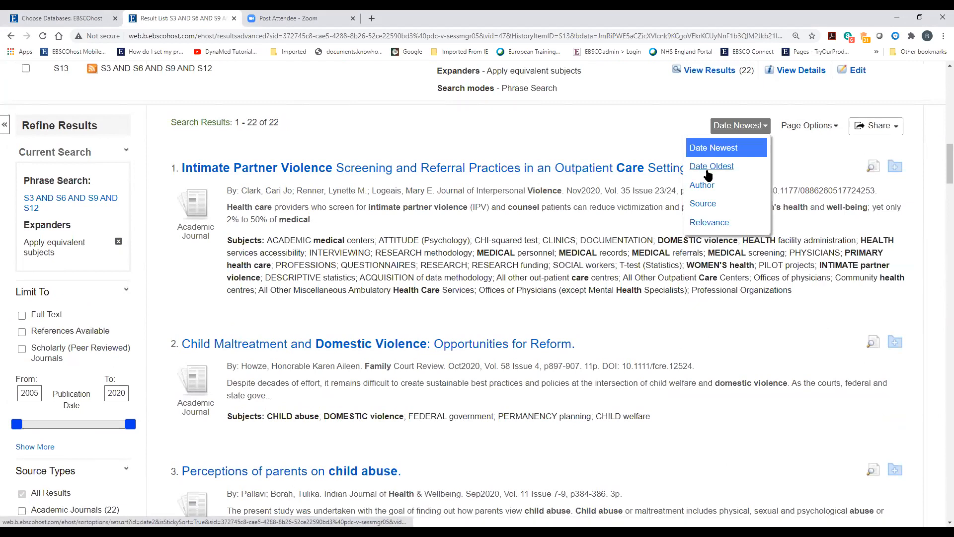
left_click(702, 225)
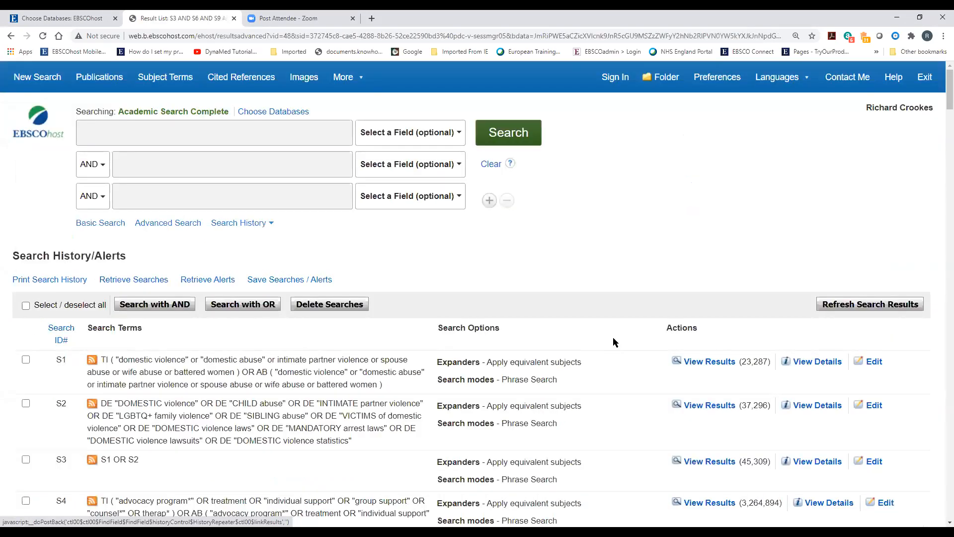
scroll(613, 336, "down", 15)
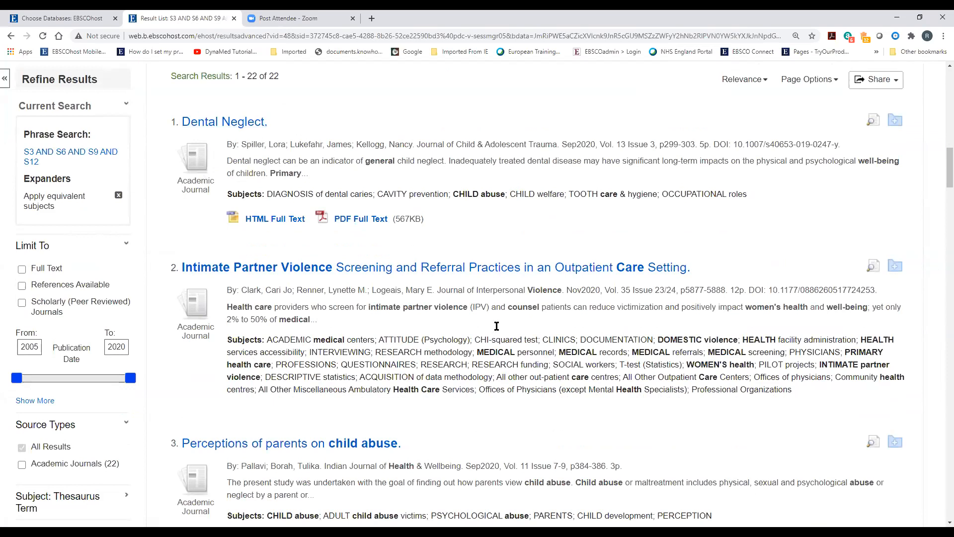
scroll(546, 373, "down", 1)
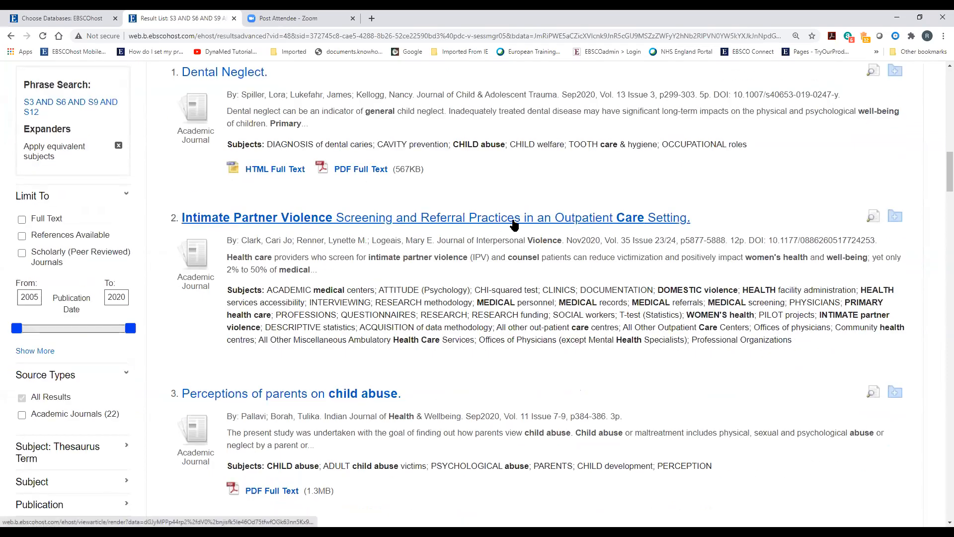
scroll(519, 327, "down", 5)
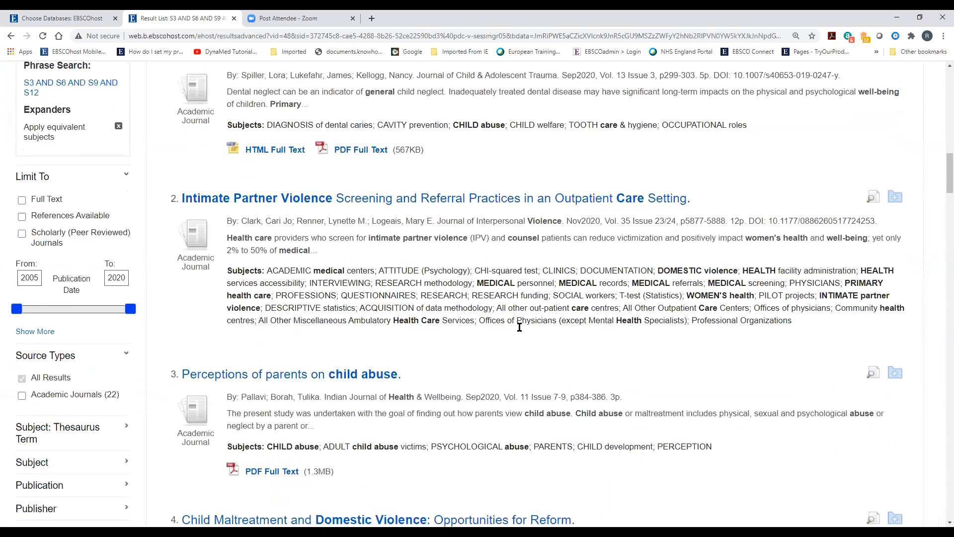
scroll(520, 327, "down", 3)
scroll(520, 328, "up", 6)
scroll(524, 329, "up", 1)
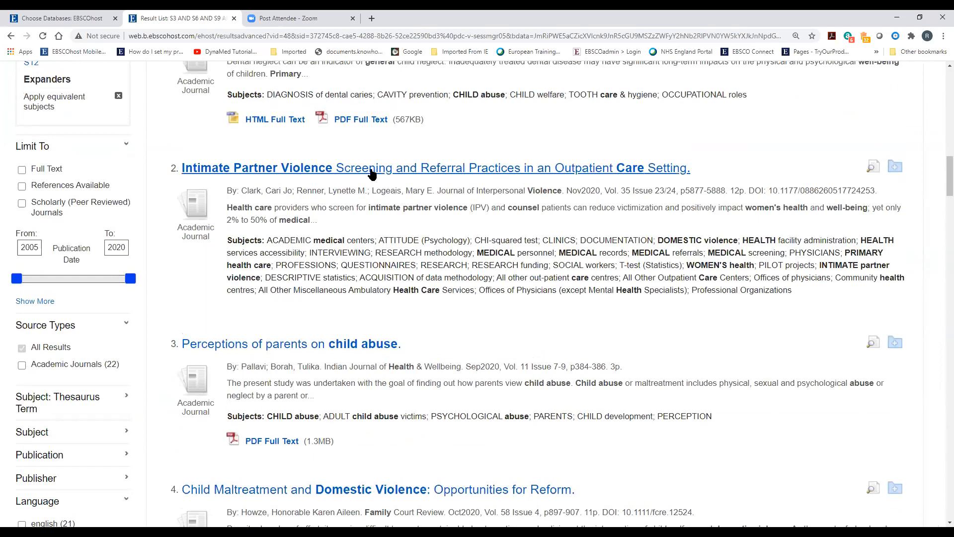
Open result 2's detailed record and review its subject terms, Author-Supplied Keywords and abstract
left_click(371, 172)
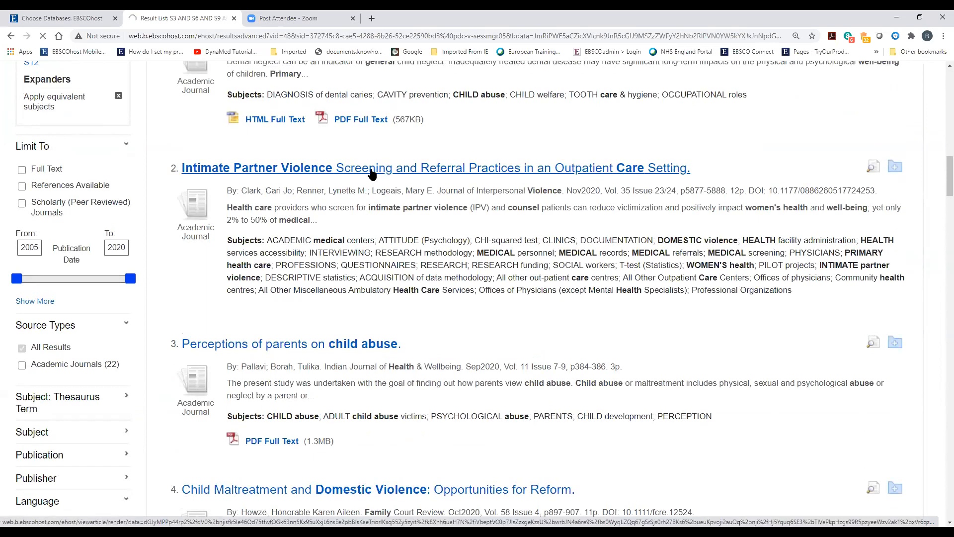
scroll(487, 338, "down", 2)
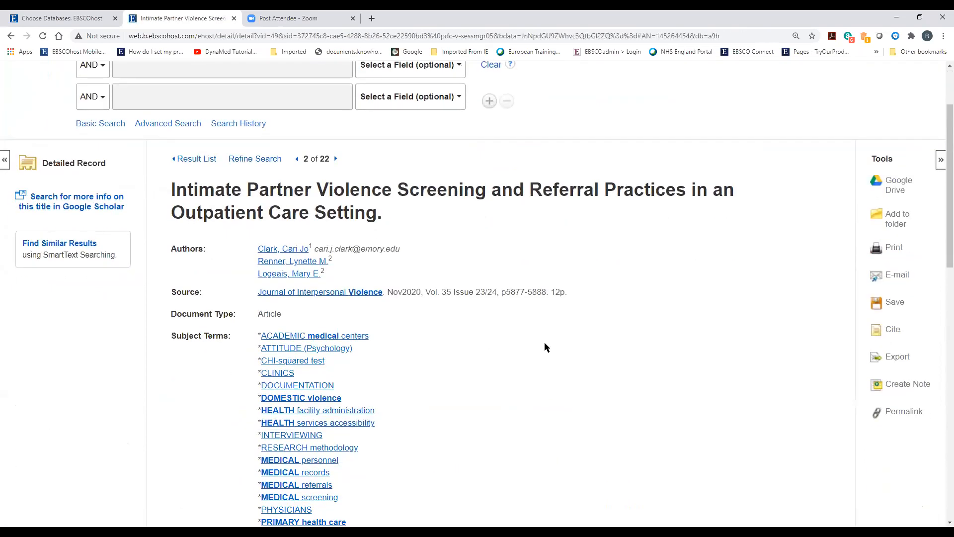
scroll(549, 332, "down", 1)
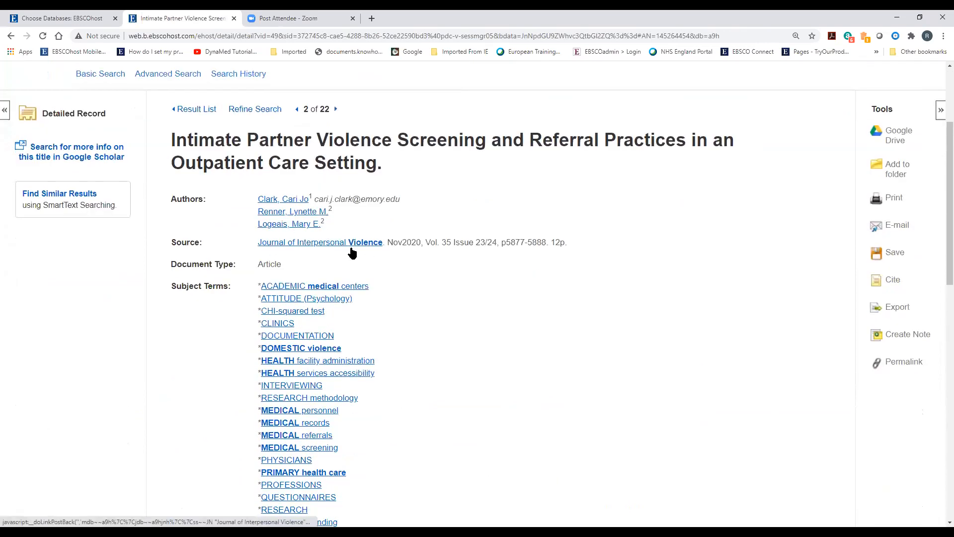
scroll(535, 326, "down", 3)
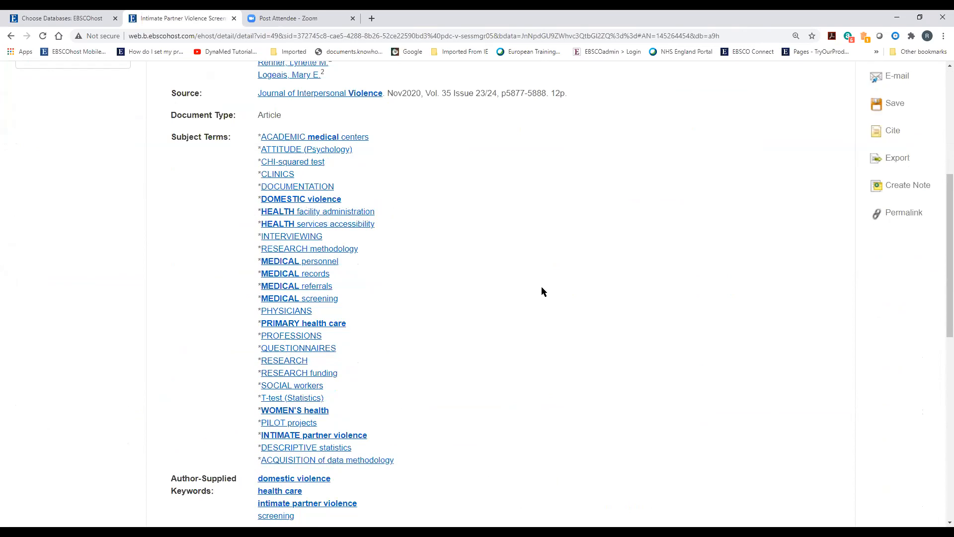
scroll(542, 287, "down", 5)
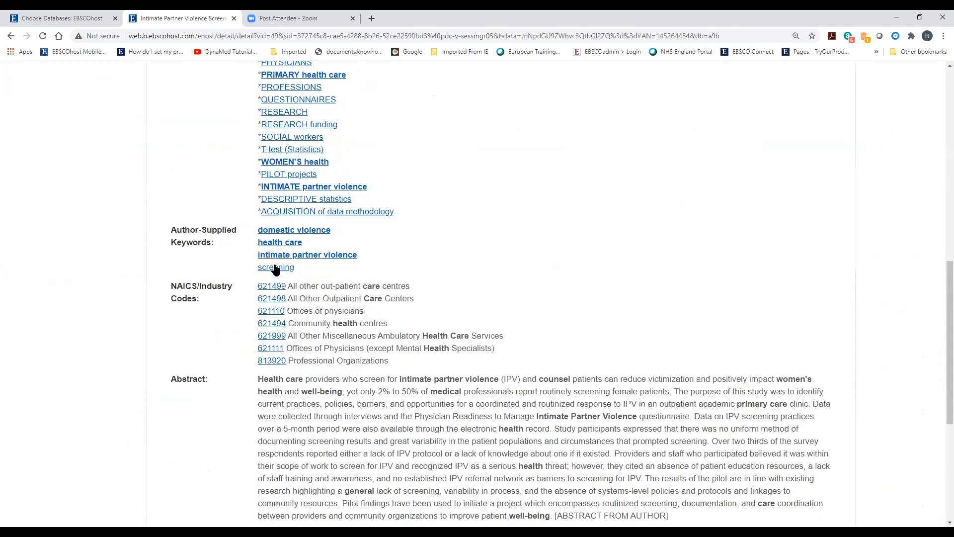
left_click_drag(170, 230, 230, 240)
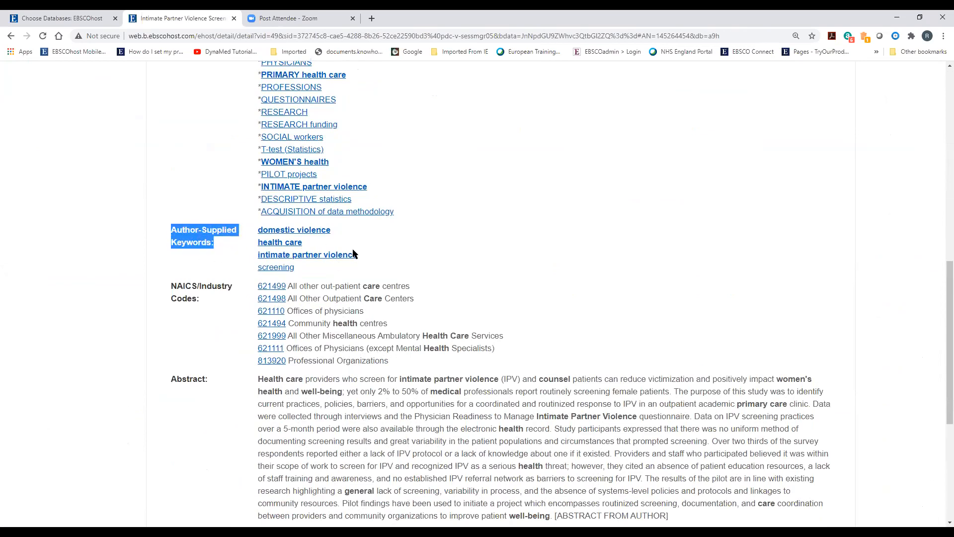
scroll(574, 359, "down", 4)
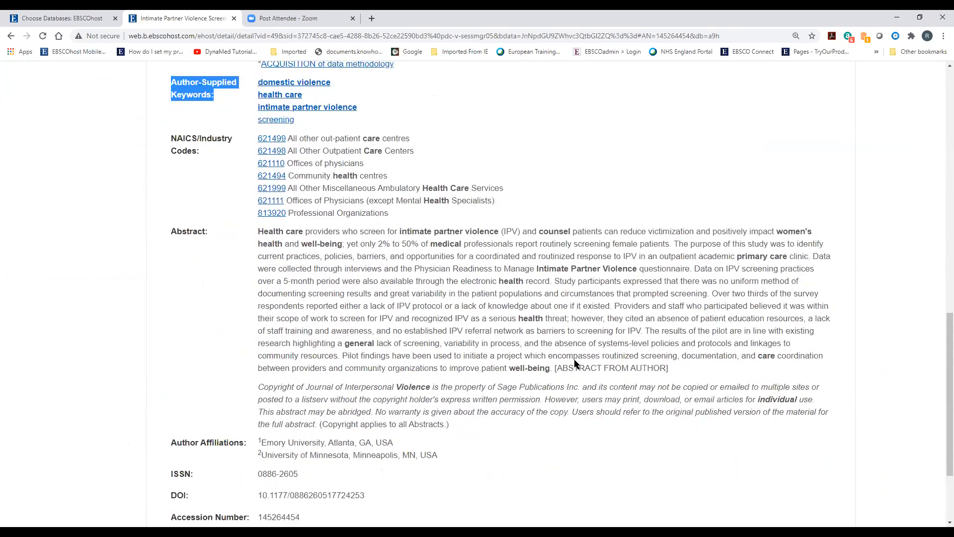
scroll(575, 360, "up", 2)
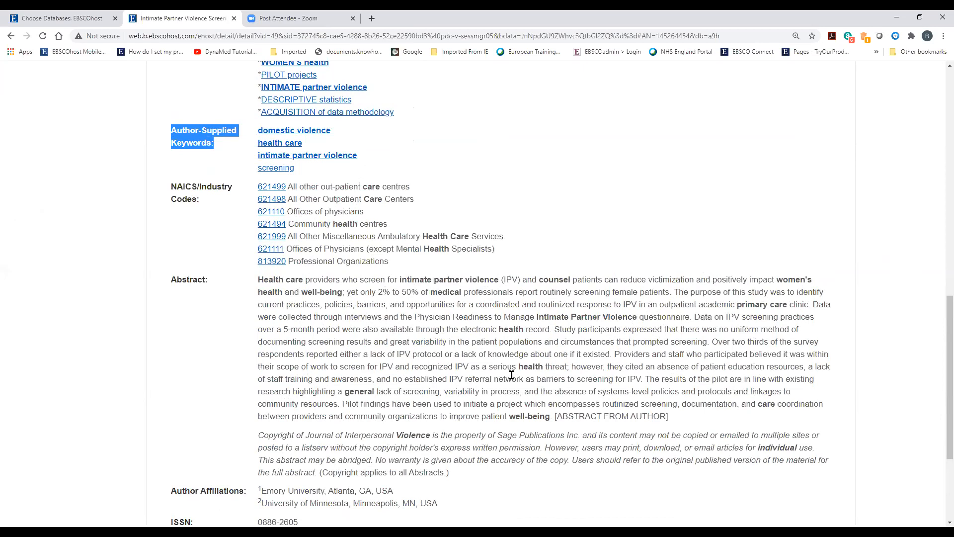
scroll(511, 374, "up", 9)
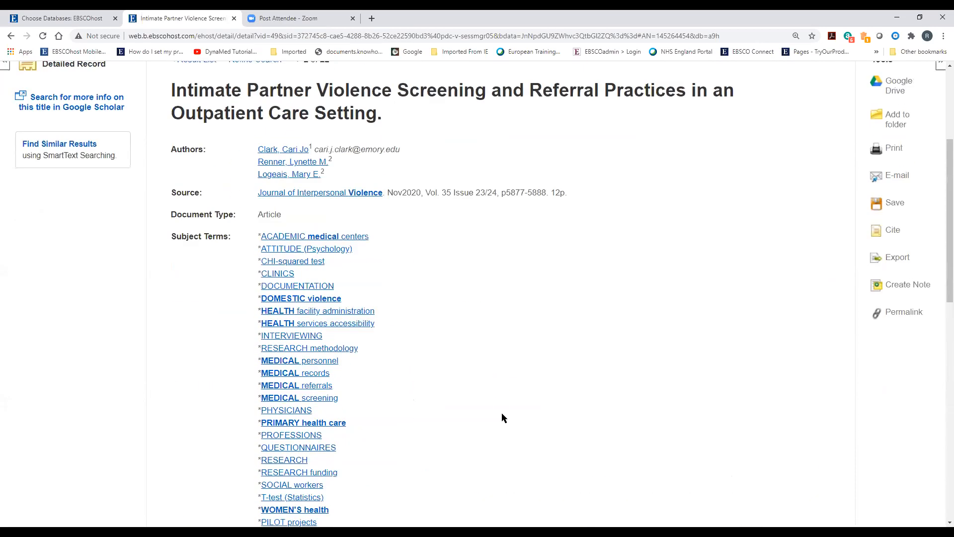
scroll(526, 420, "up", 4)
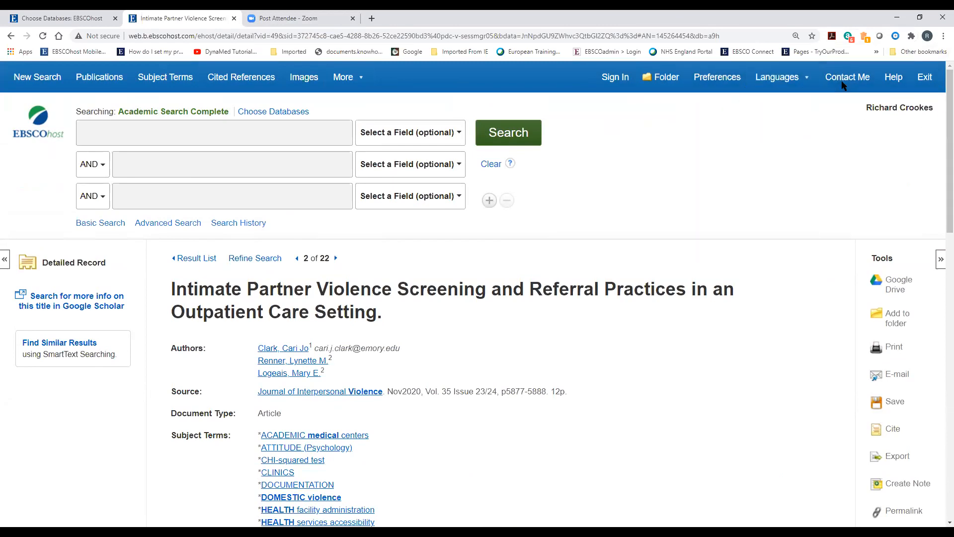
mouse_move(808, 86)
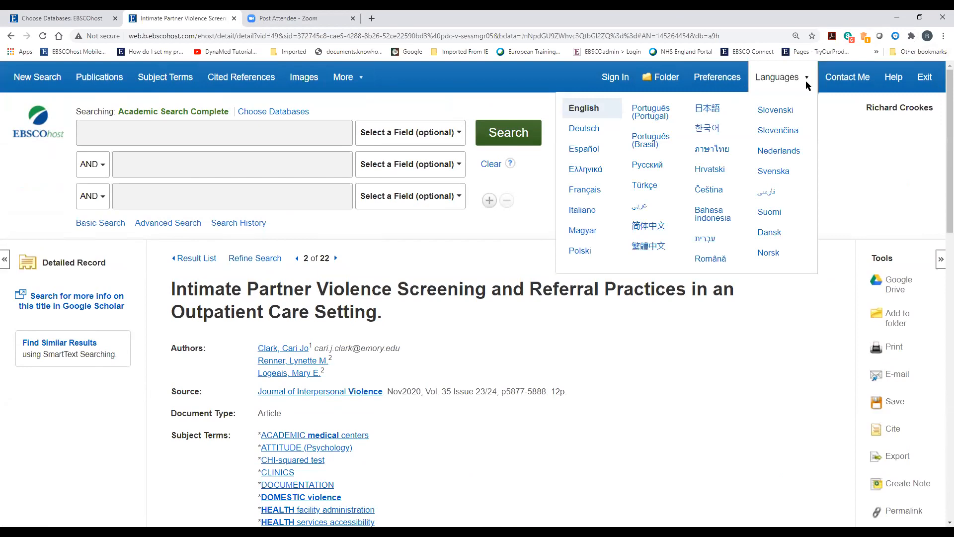
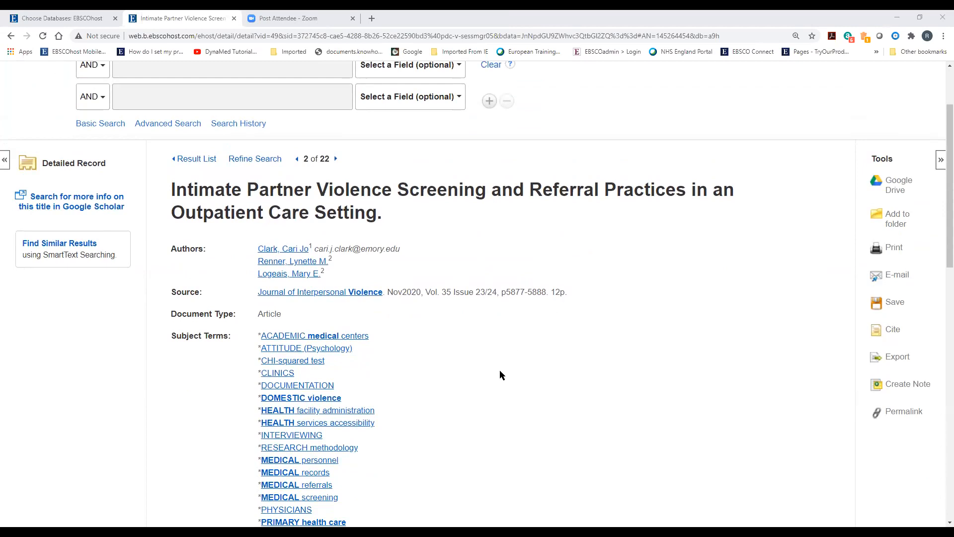
Add the intimate partner violence screening article to the folder, confirm it's listed, and return to its record
left_click(901, 220)
scroll(702, 285, "up", 2)
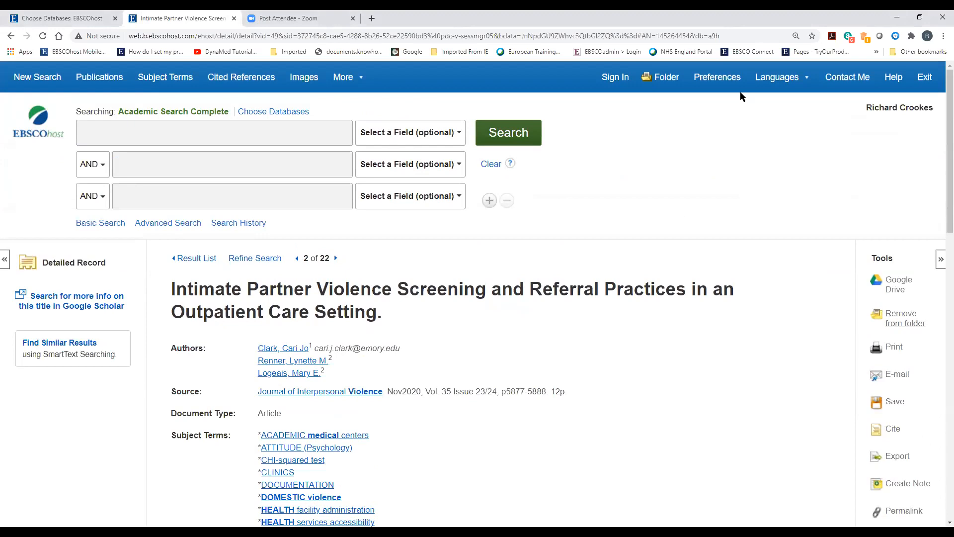
left_click(667, 84)
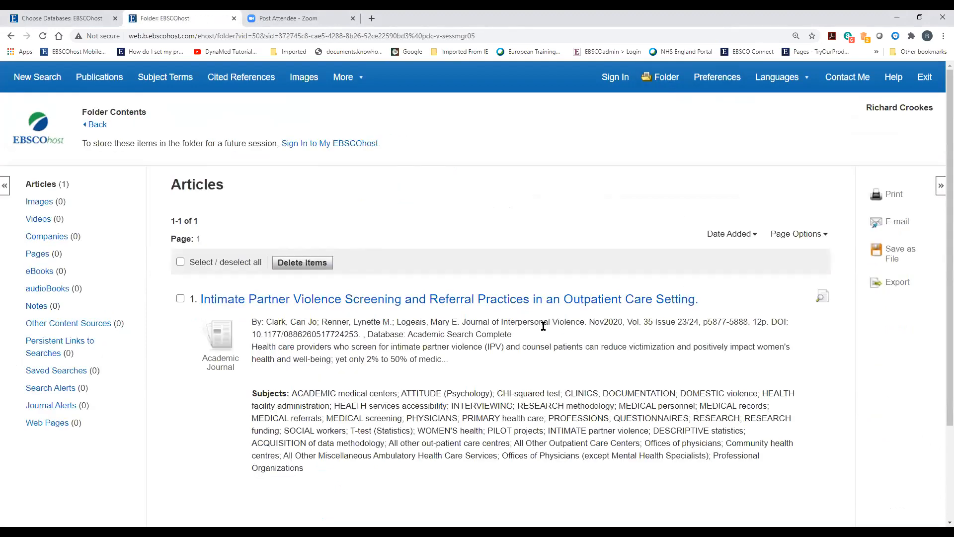
scroll(544, 326, "down", 3)
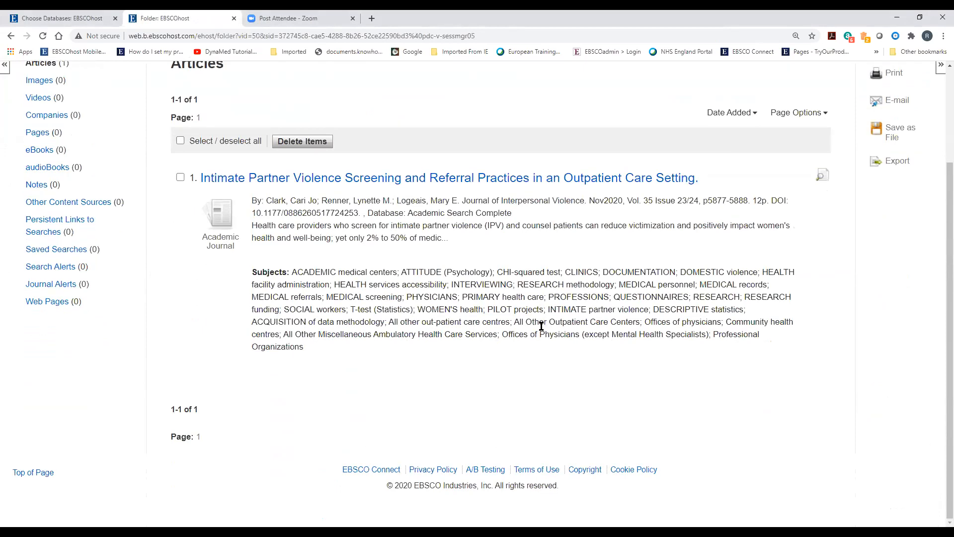
scroll(248, 208, "up", 2)
left_click(97, 103)
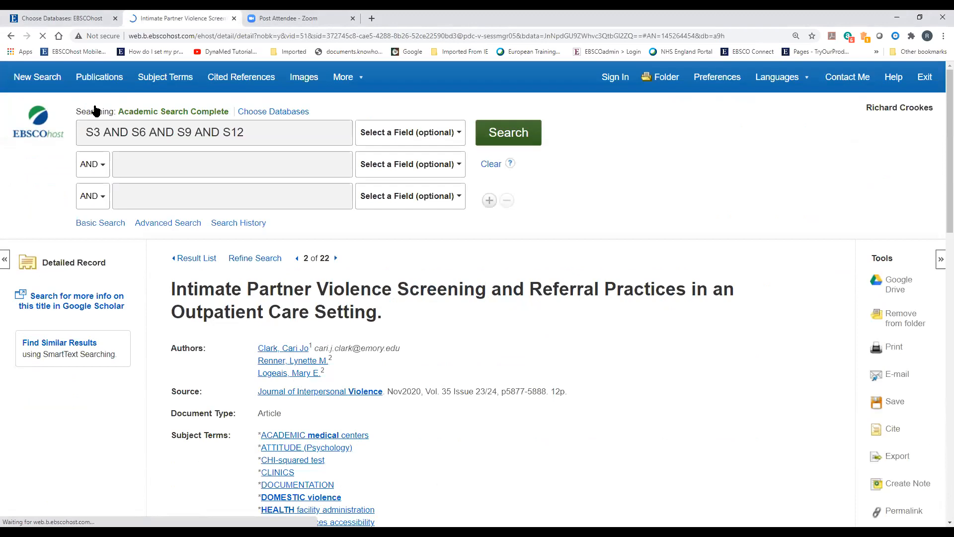
scroll(570, 365, "down", 1)
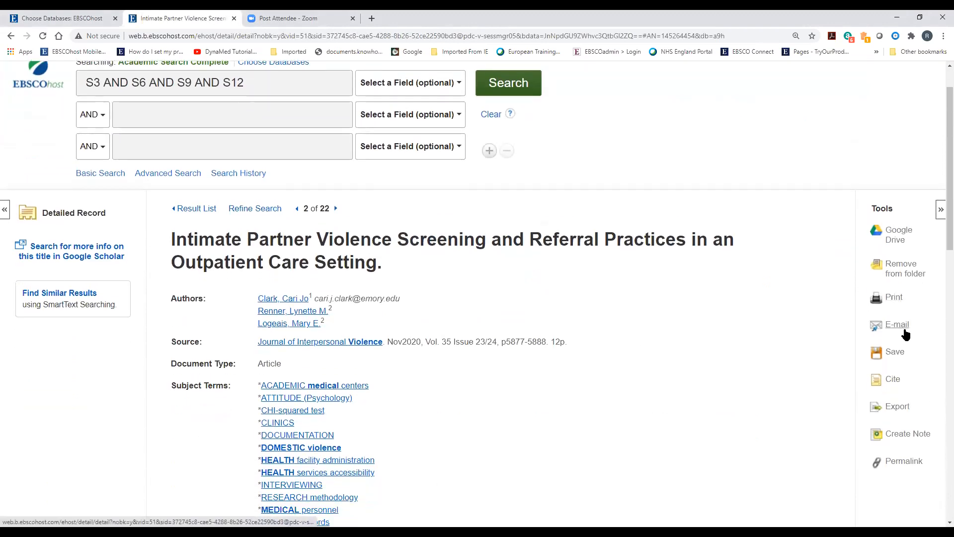
left_click(897, 325)
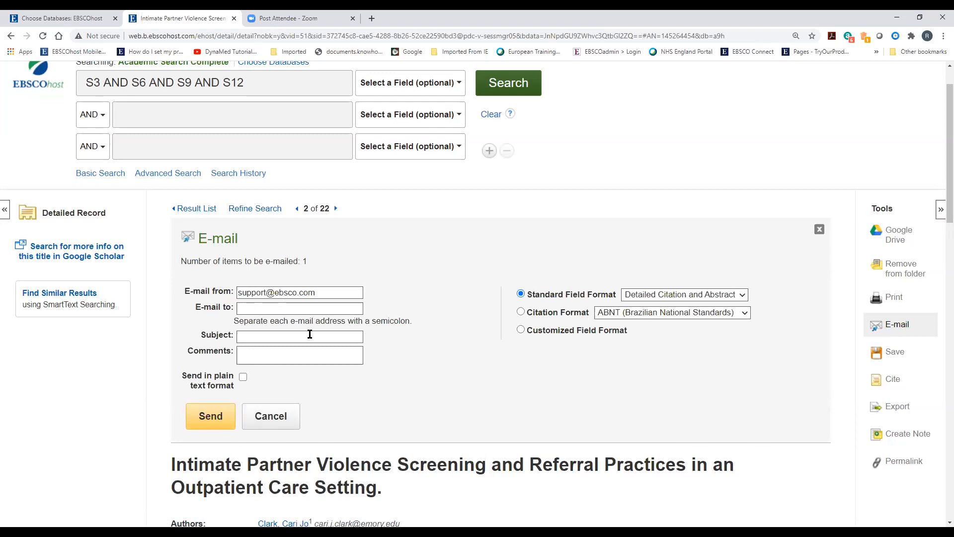
left_click(521, 312)
left_click(609, 317)
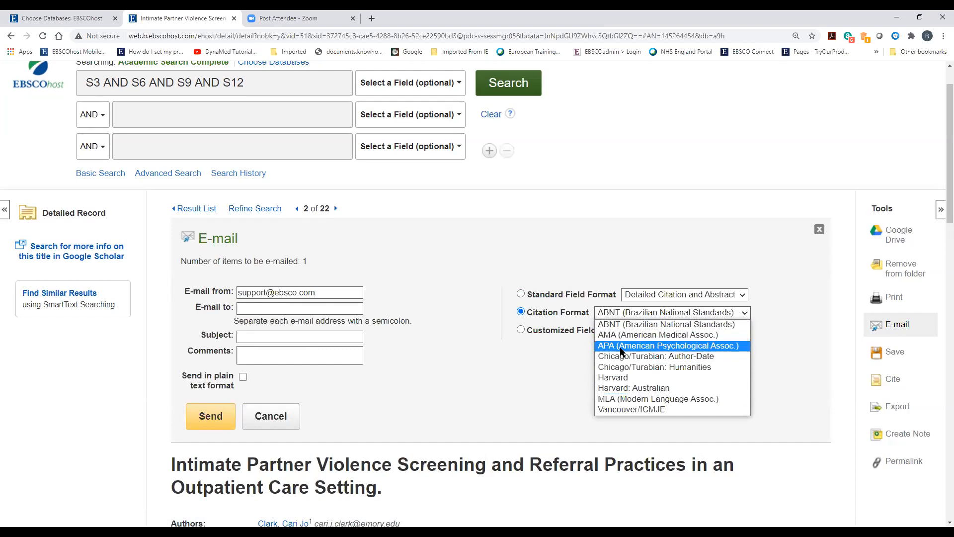
left_click(618, 380)
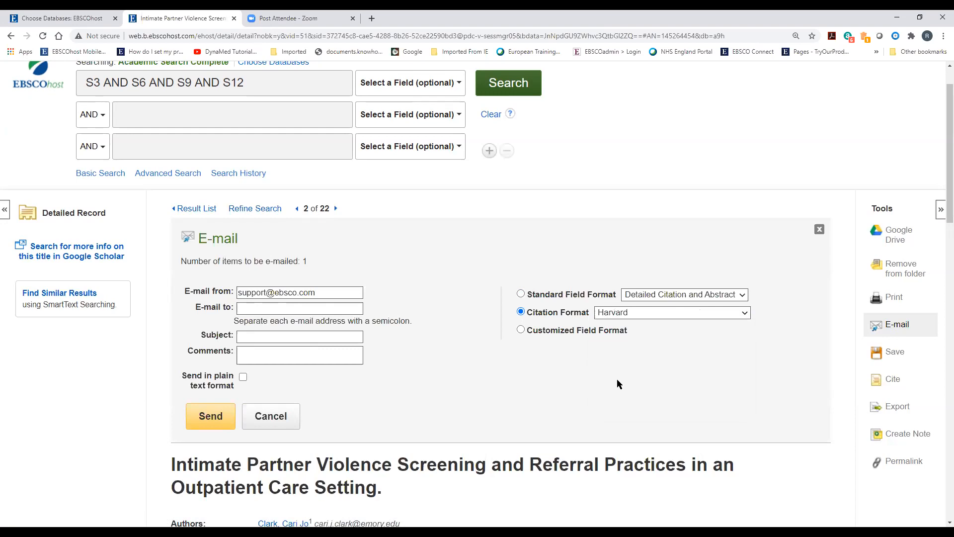
left_click(287, 421)
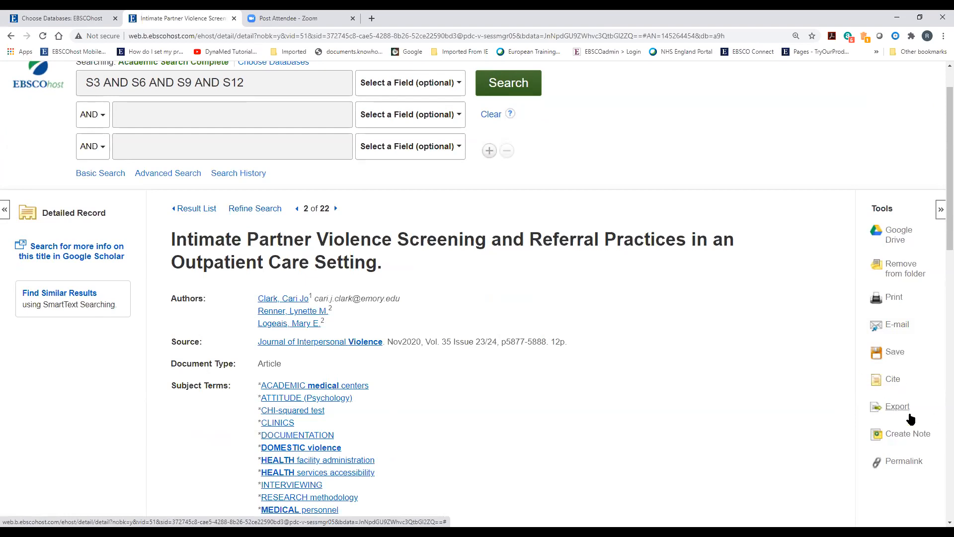
left_click(893, 380)
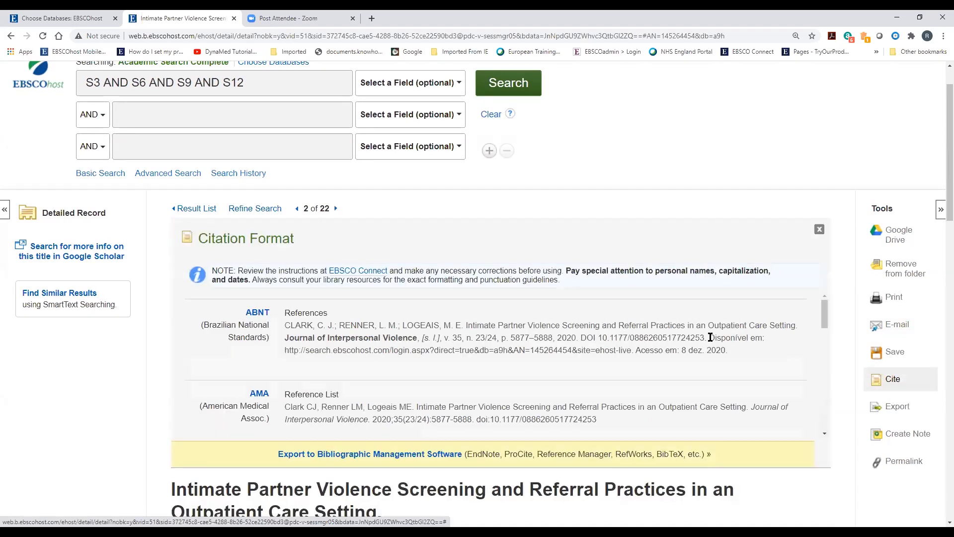
scroll(572, 333, "down", 1)
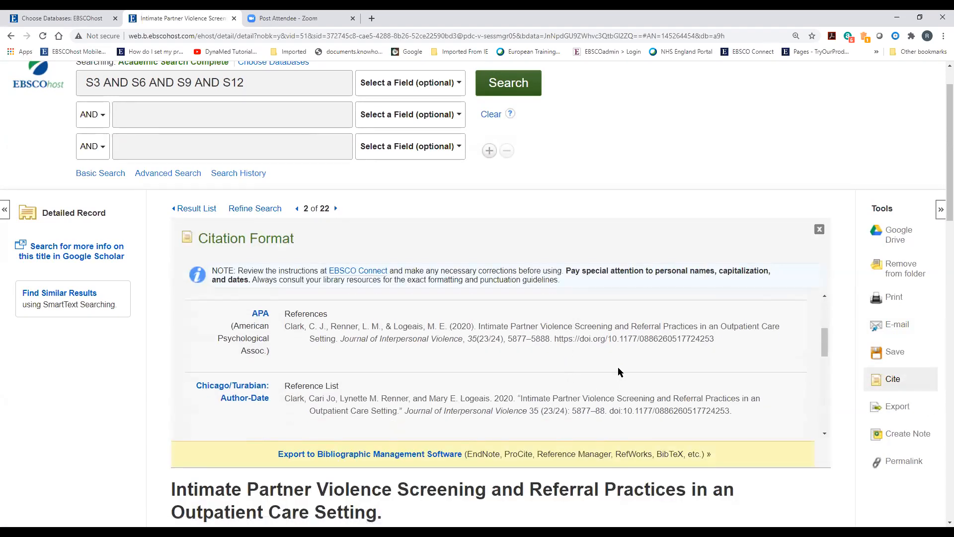
scroll(618, 371, "down", 6)
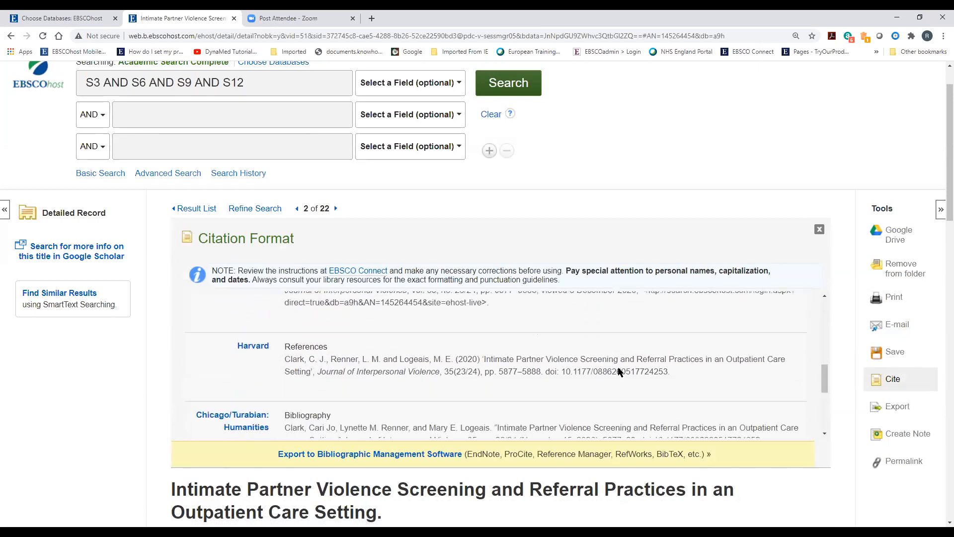
scroll(617, 368, "up", 2)
scroll(618, 368, "up", 1)
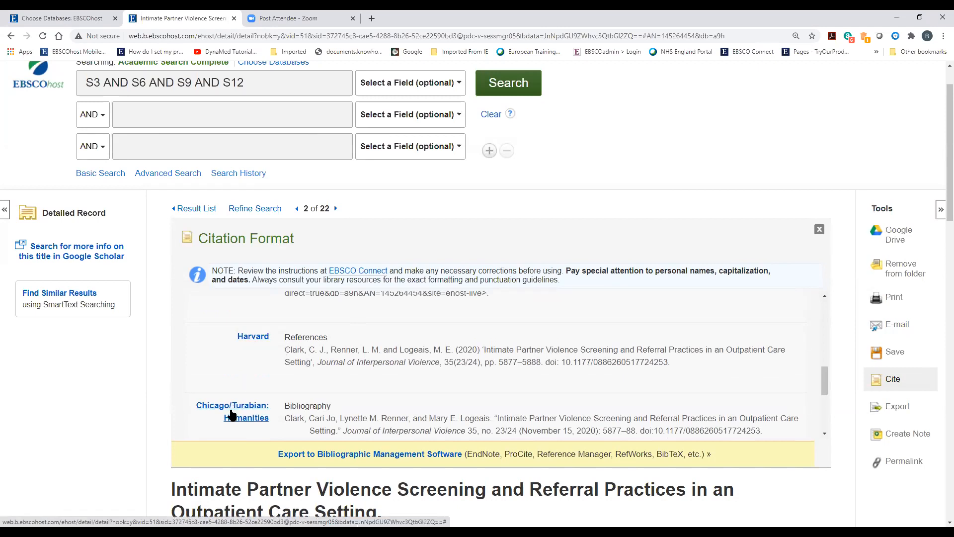
left_click(819, 229)
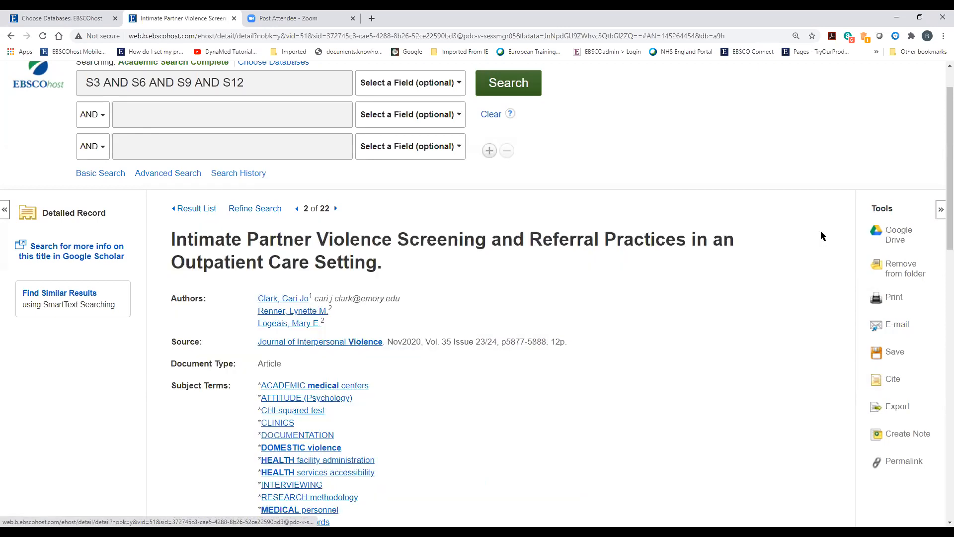
left_click(896, 409)
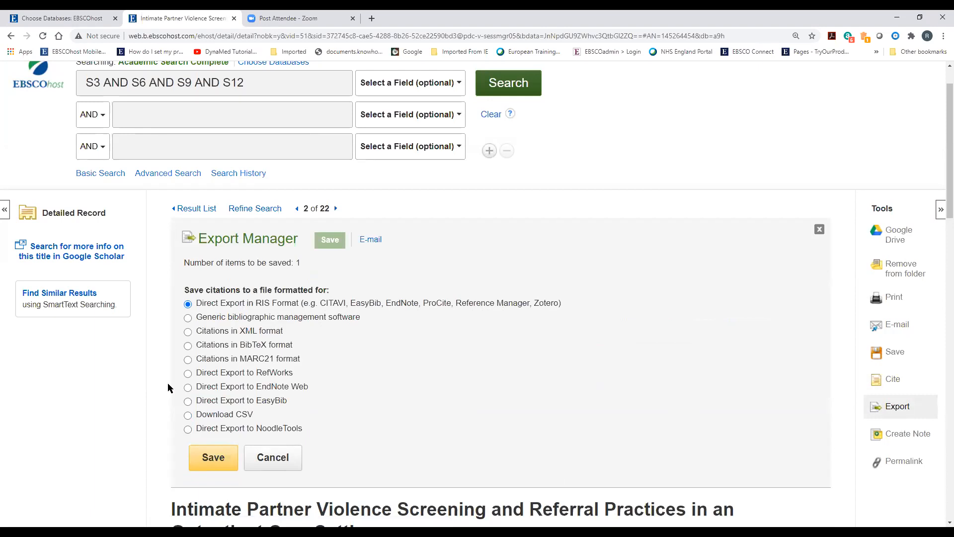
left_click(188, 373)
left_click(188, 304)
left_click(272, 464)
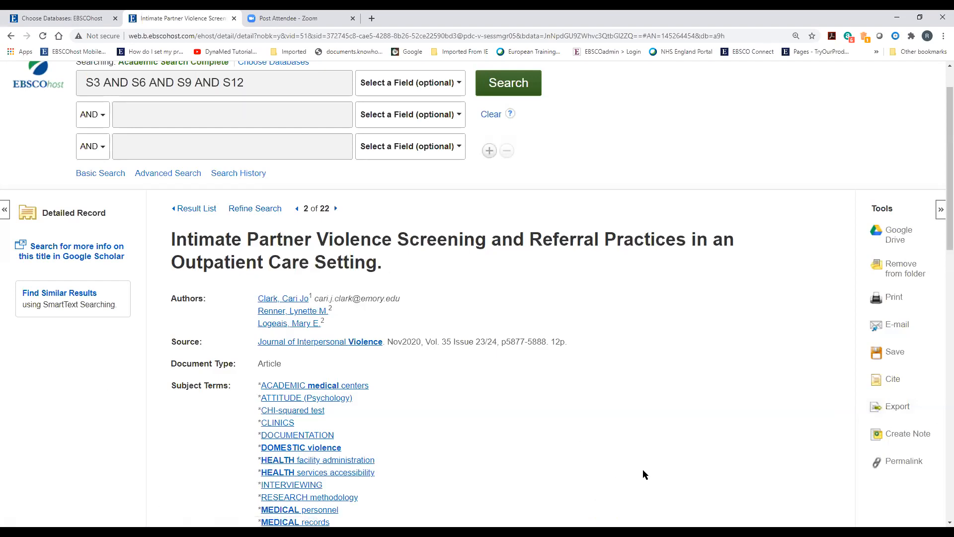
Display the article's permalink and select the link URL and the article title
left_click(904, 463)
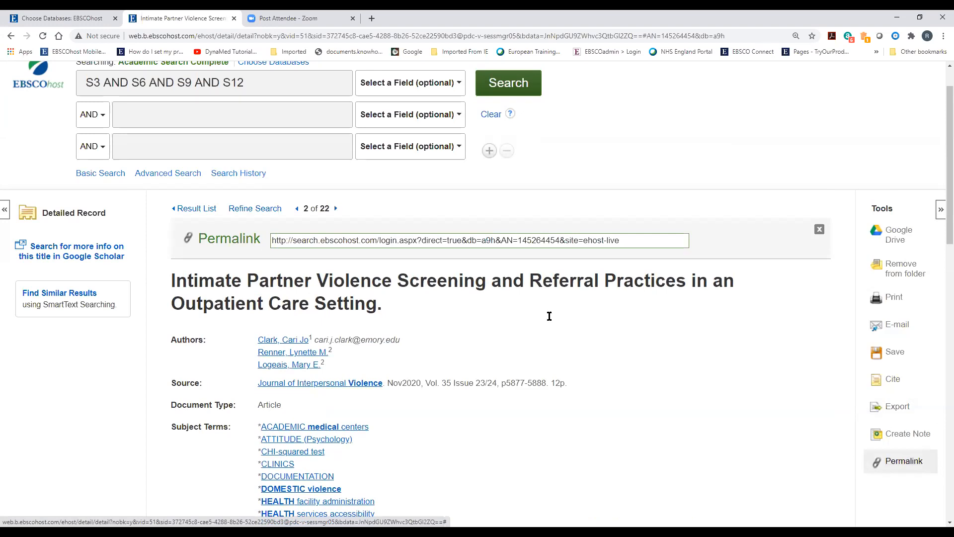
left_click(344, 240)
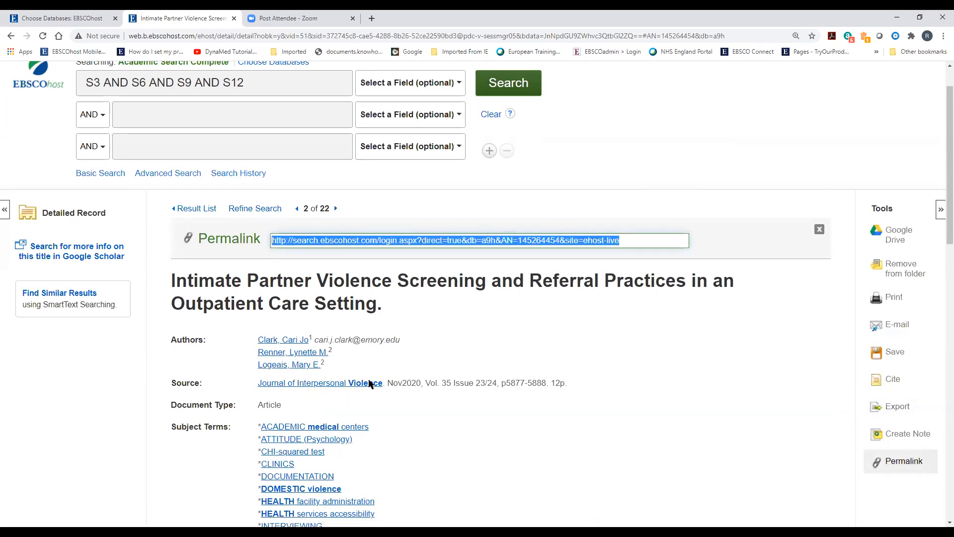
left_click_drag(172, 279, 436, 348)
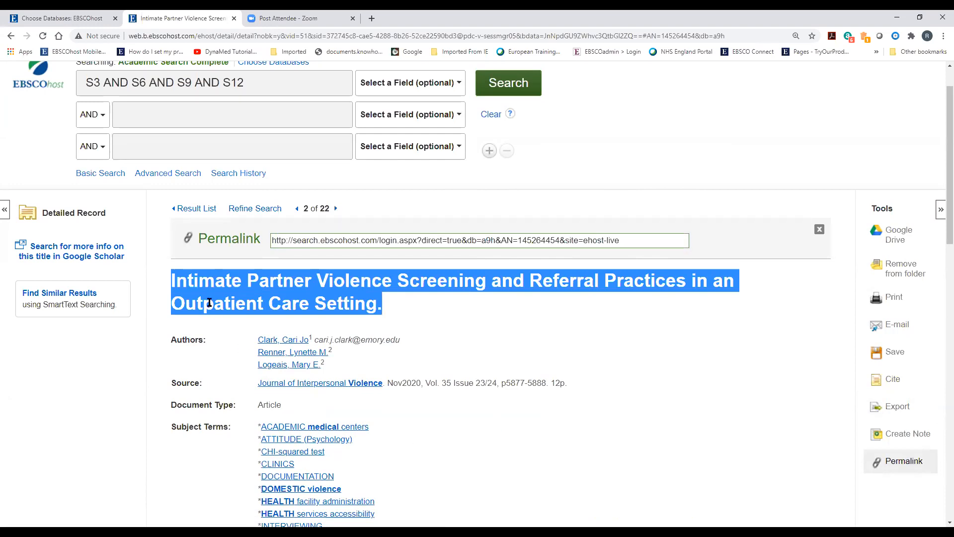
Return to the result list of 22 articles for S3 AND S6 AND S9 AND S12
left_click(203, 215)
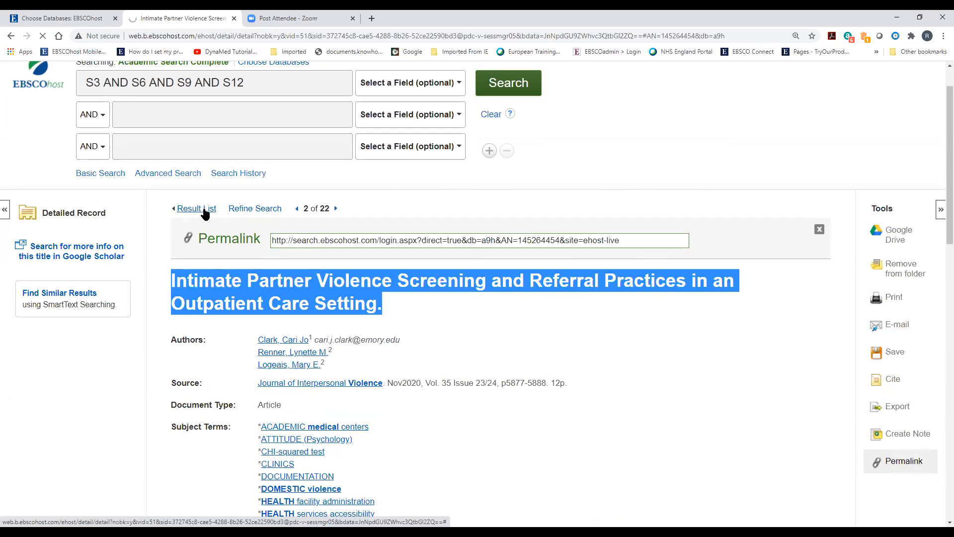
scroll(175, 395, "down", 6)
scroll(173, 396, "down", 8)
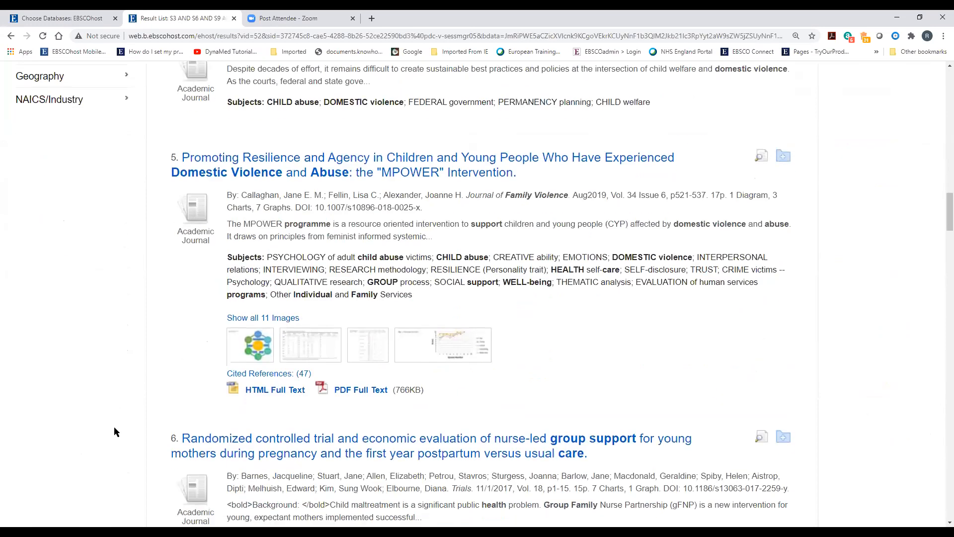
left_click(360, 391)
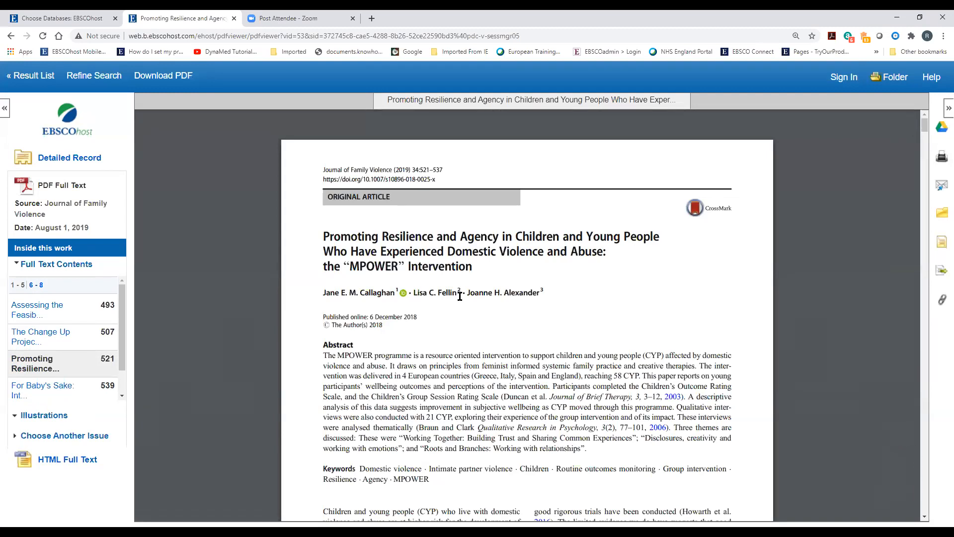
left_click(941, 275)
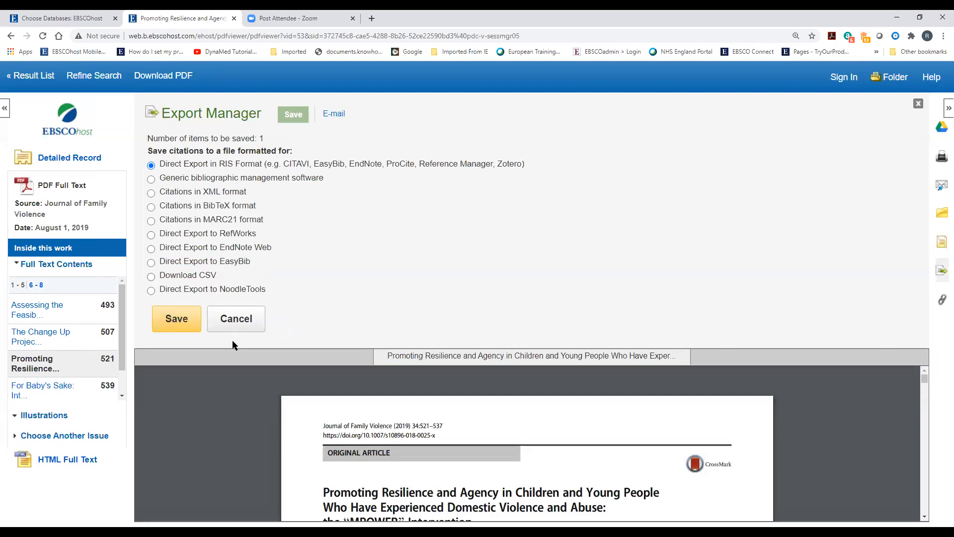
left_click(245, 319)
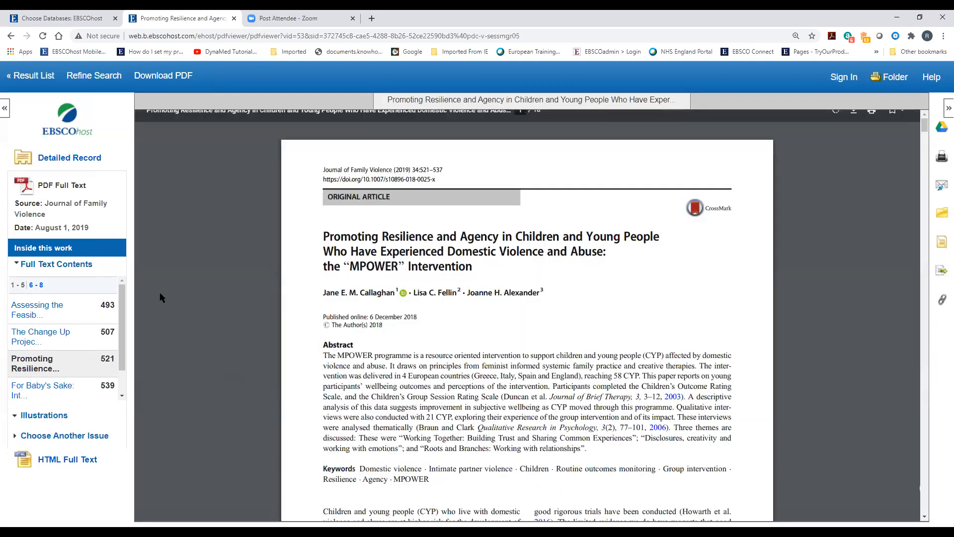
left_click(32, 77)
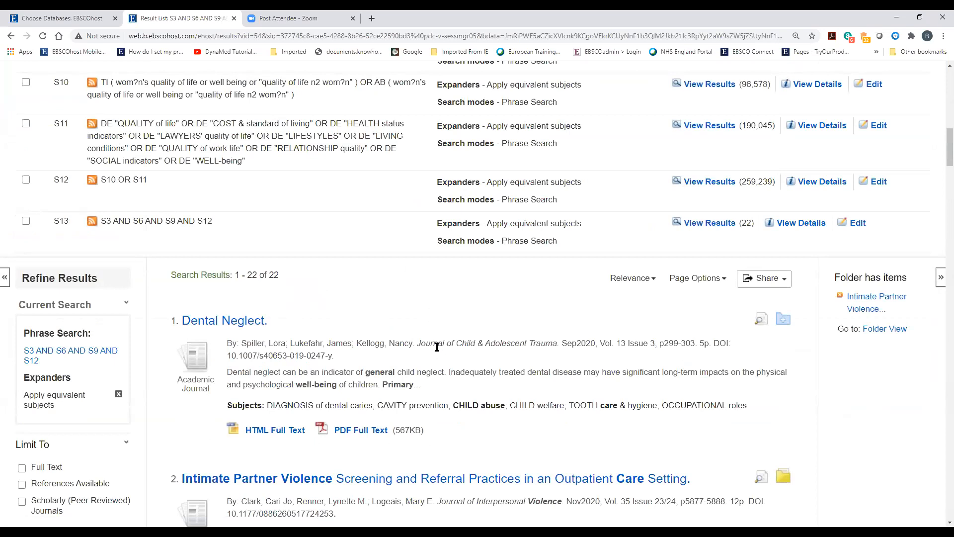
Add Results (1-22) to the folder via Share, then view the folder contents
scroll(436, 345, "down", 2)
scroll(408, 329, "down", 1)
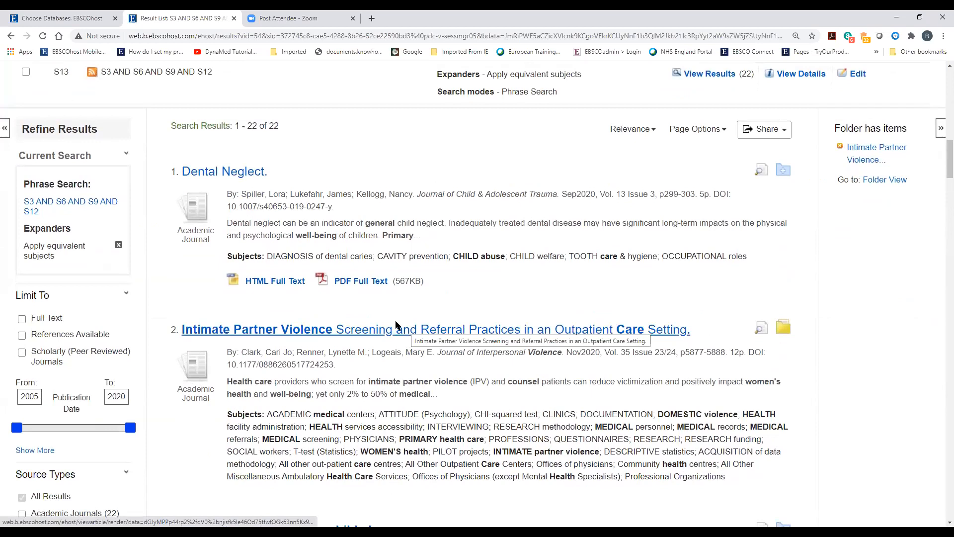
left_click(768, 130)
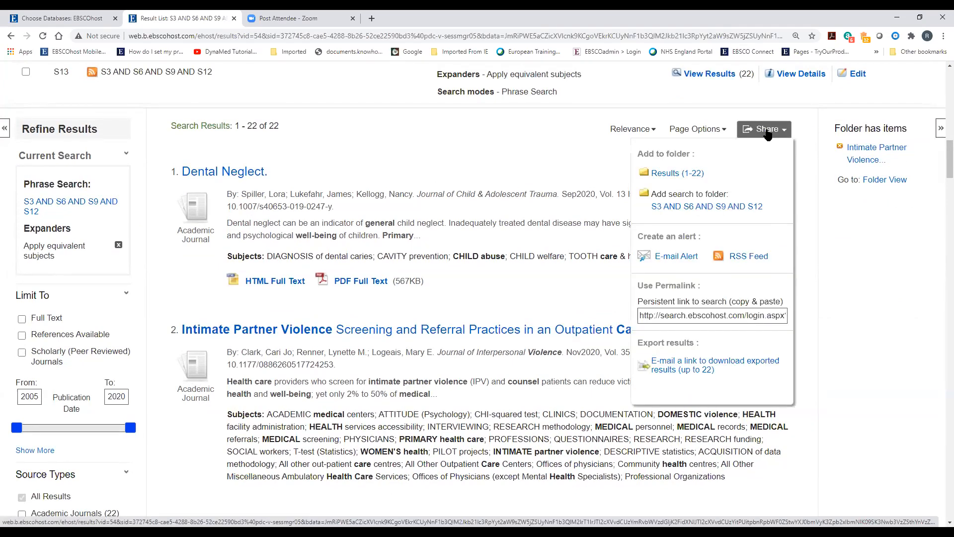
left_click(670, 174)
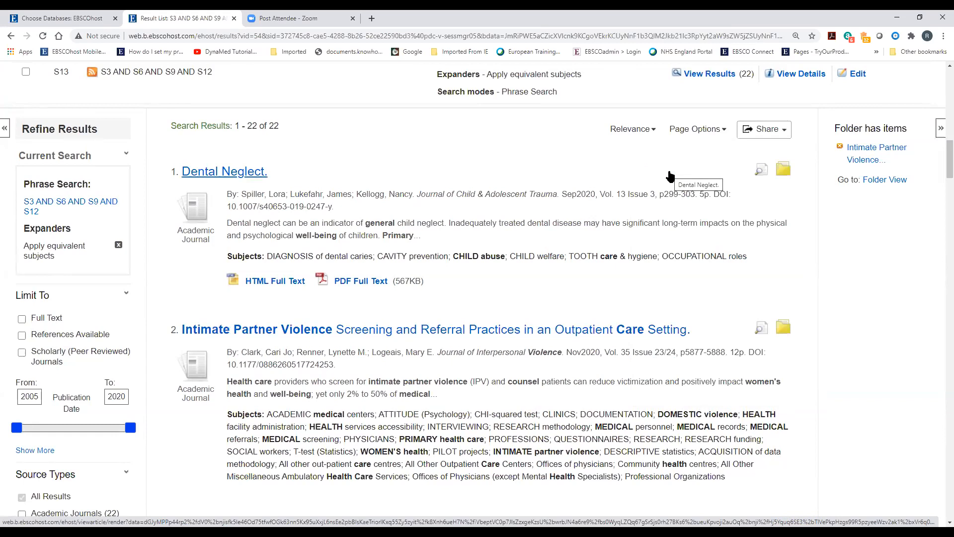
left_click(889, 180)
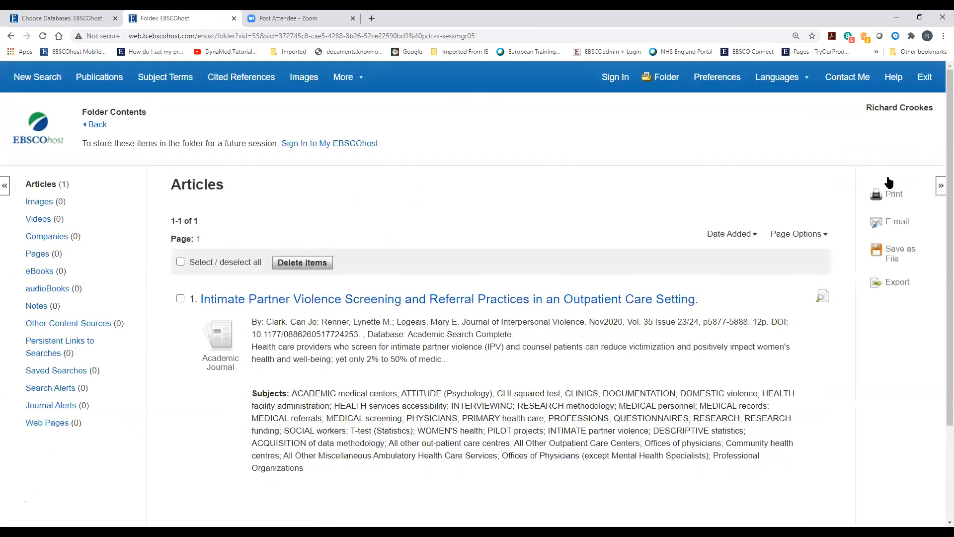
scroll(541, 383, "down", 3)
scroll(541, 379, "up", 3)
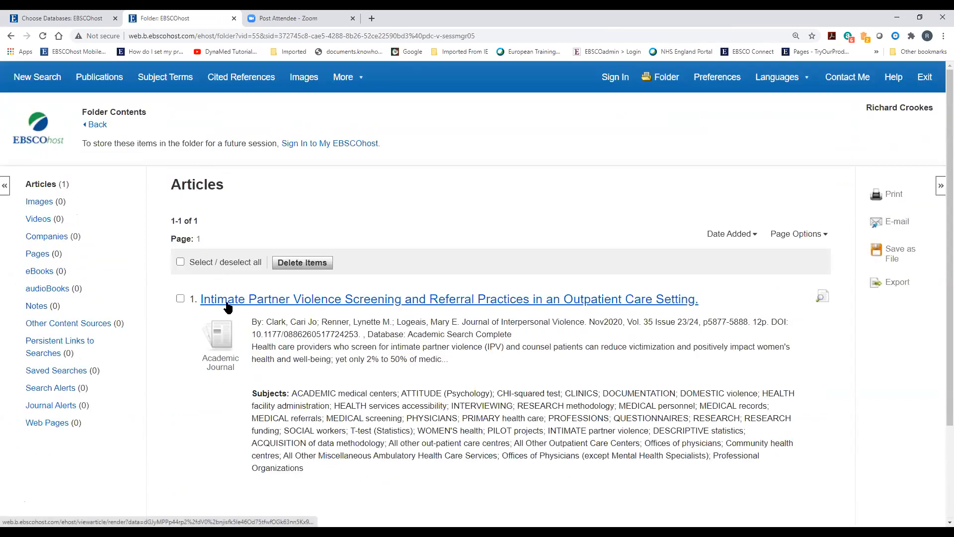
Go back to the 22-result list and add Results (1-22) to the folder again via Share
left_click(96, 125)
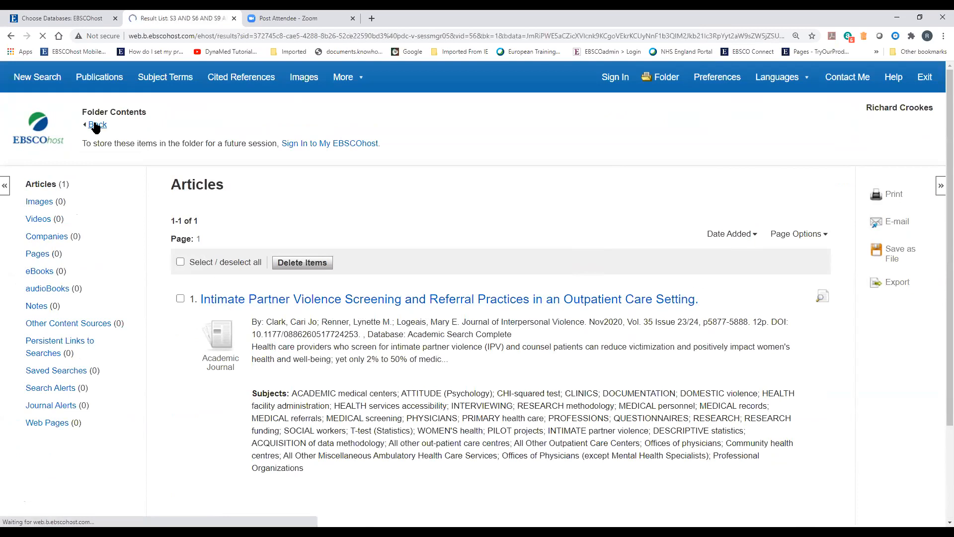
scroll(527, 333, "down", 15)
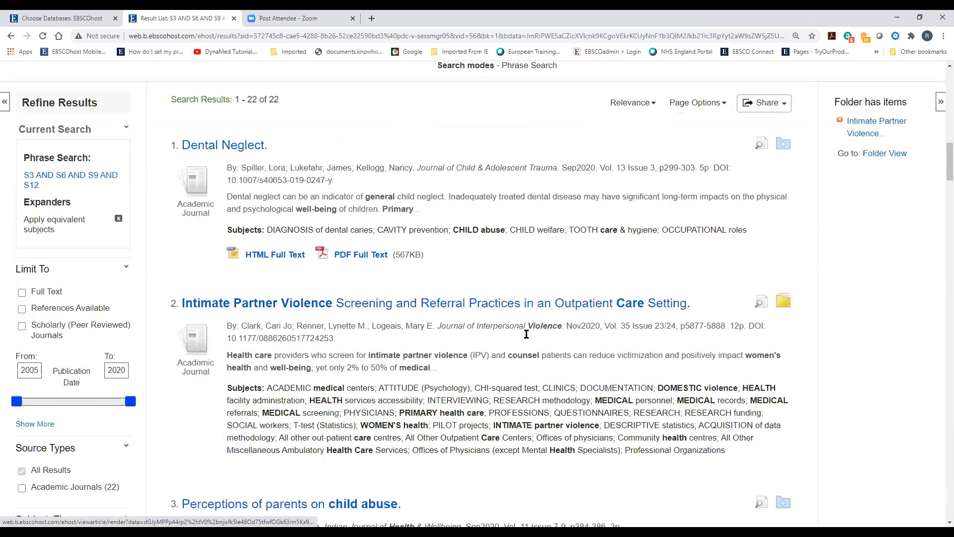
scroll(599, 202, "up", 3)
left_click(770, 240)
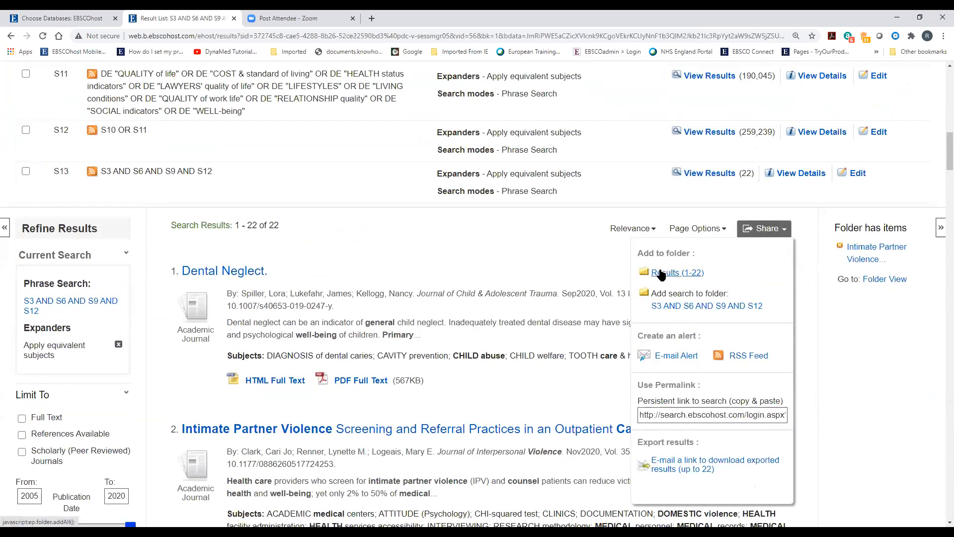
left_click(663, 273)
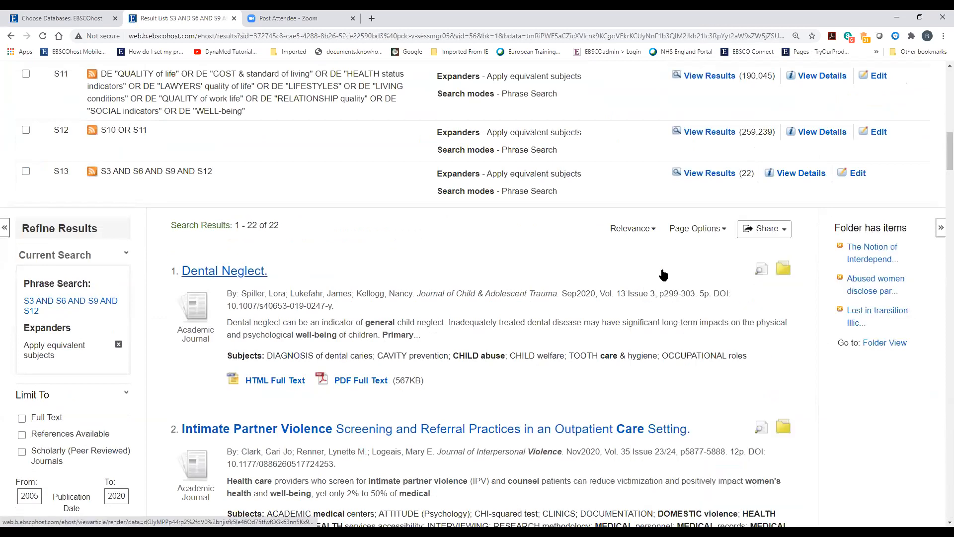
scroll(642, 324, "down", 6)
scroll(642, 323, "up", 3)
scroll(795, 379, "up", 3)
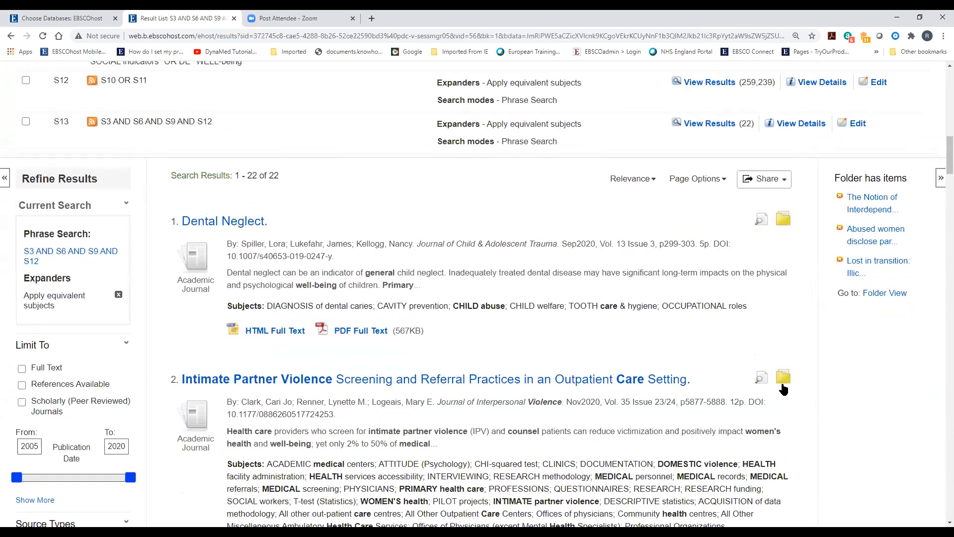
scroll(597, 275, "up", 4)
scroll(598, 276, "up", 13)
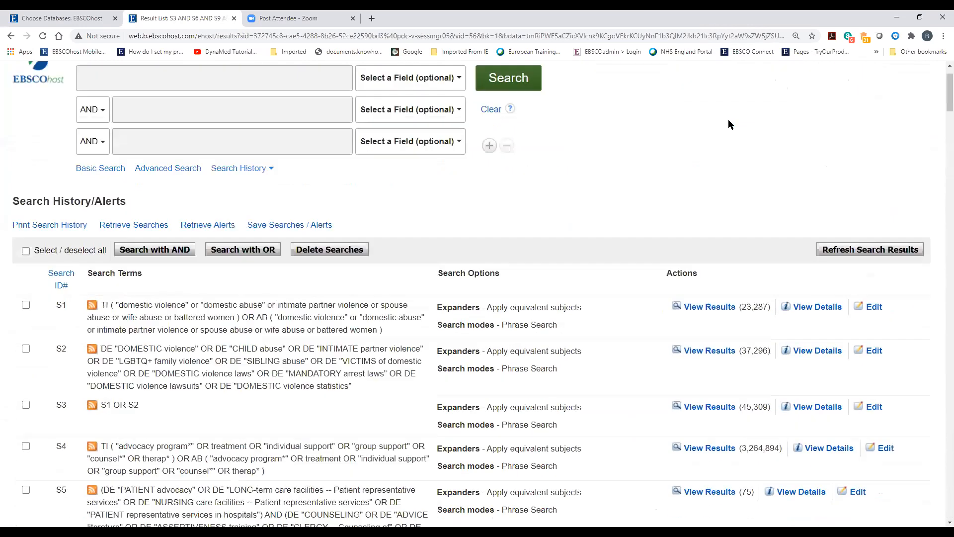
Open the Folder and scroll through all 22 saved articles
left_click(669, 84)
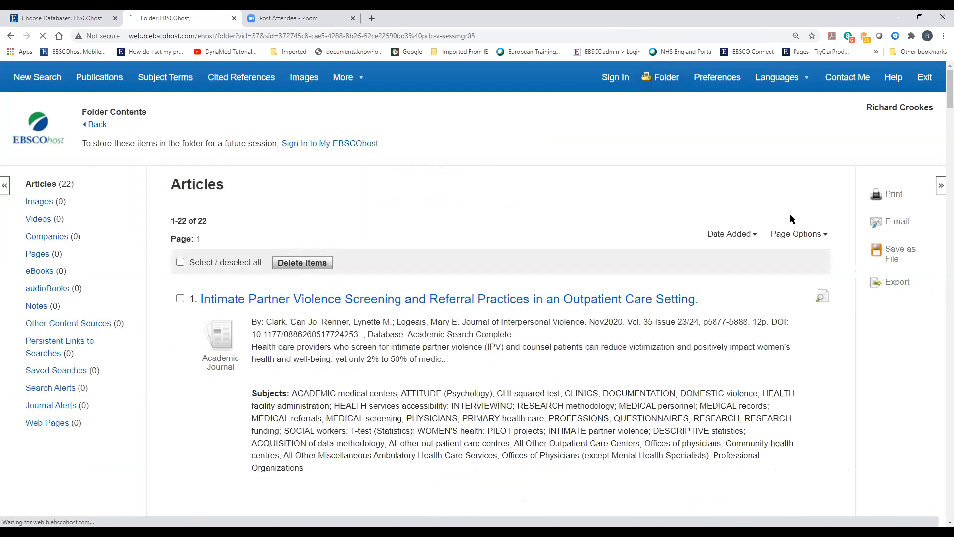
scroll(555, 254, "down", 10)
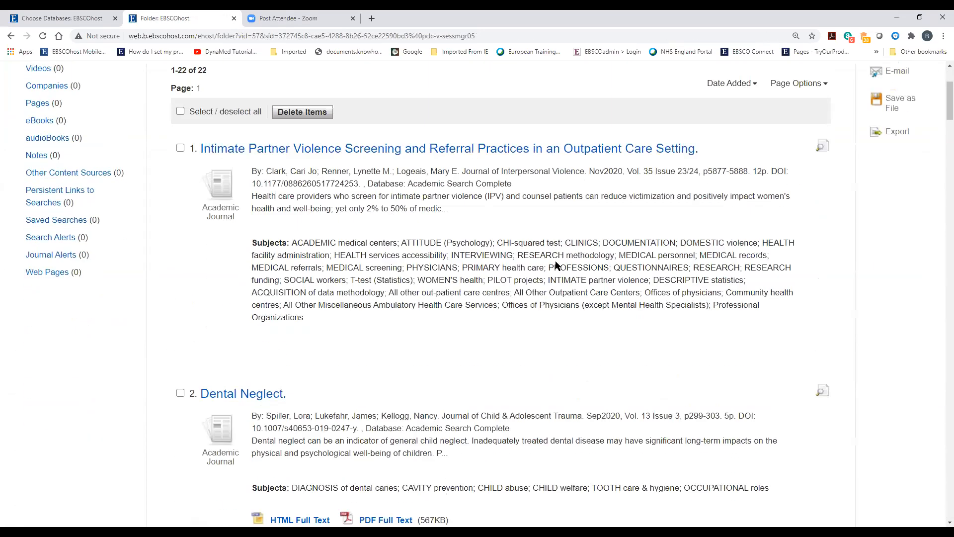
scroll(568, 298, "down", 5)
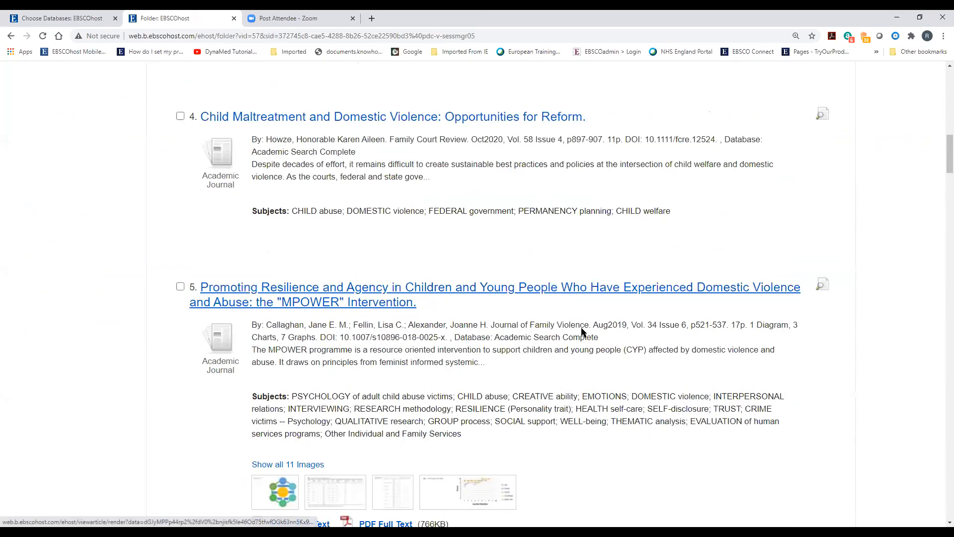
scroll(582, 330, "up", 7)
scroll(582, 330, "up", 8)
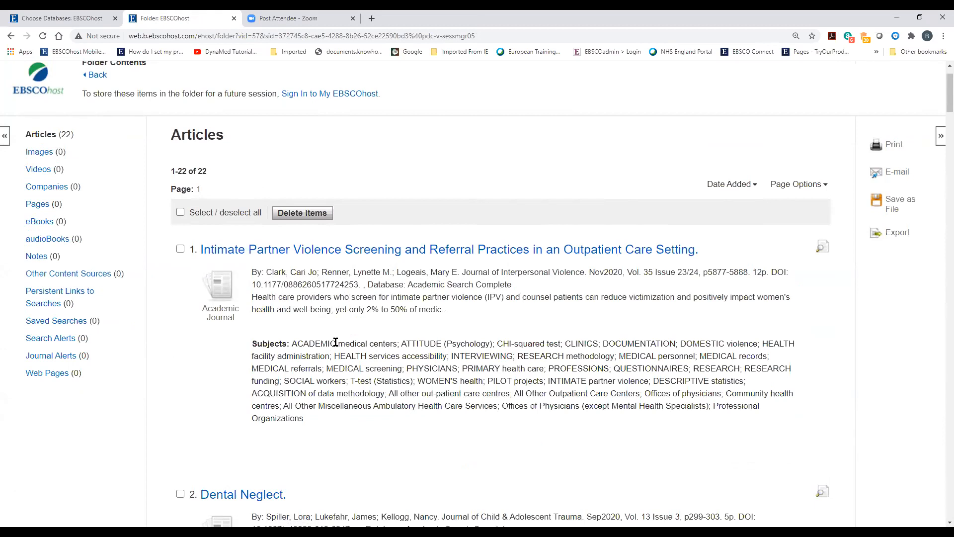
scroll(538, 290, "down", 10)
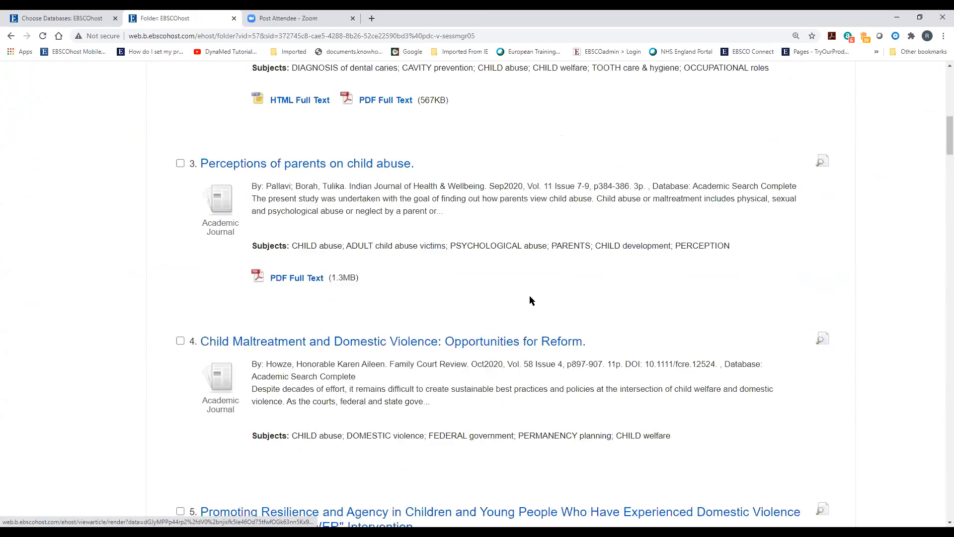
scroll(527, 363, "up", 6)
scroll(528, 367, "up", 6)
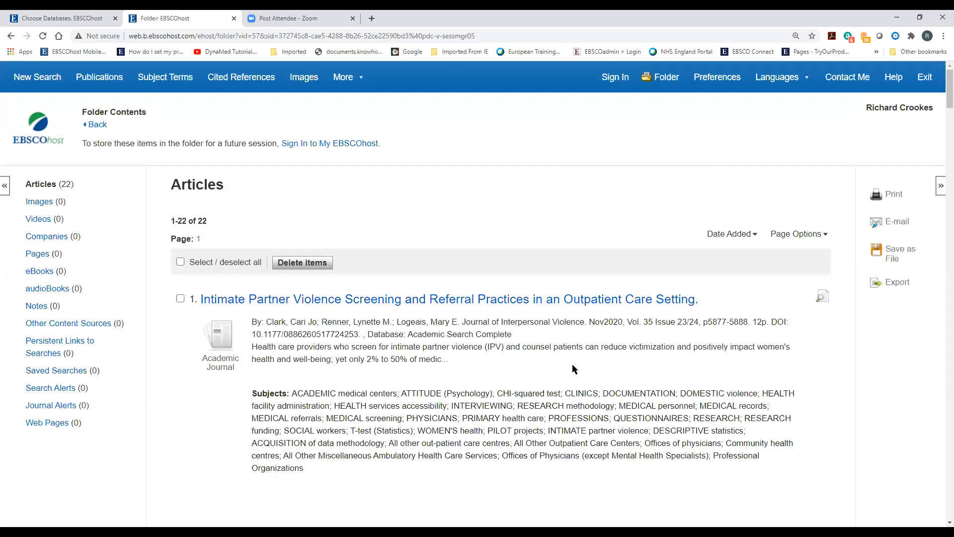
Export all 22 folder articles in RIS format with 'Remove these items' checked, leaving the folder empty
left_click(181, 264)
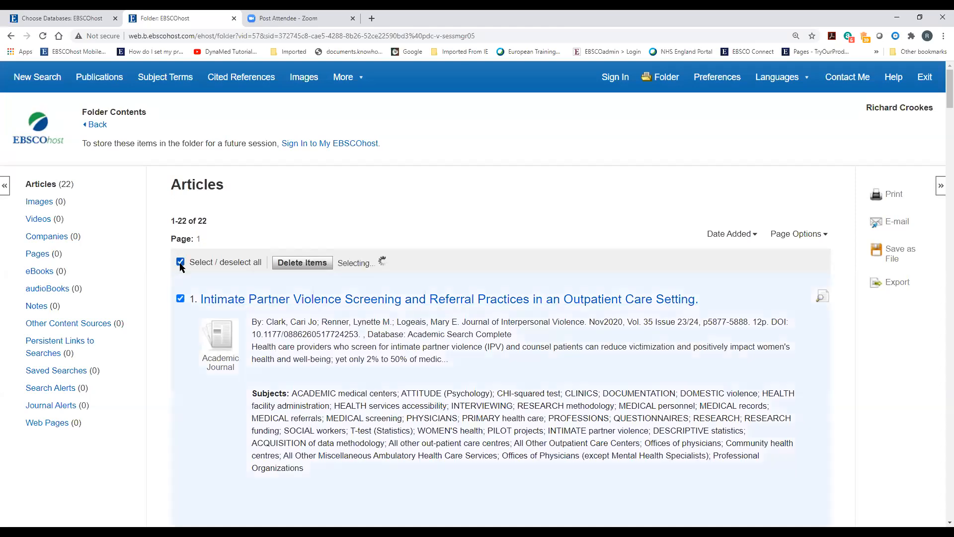
left_click(895, 288)
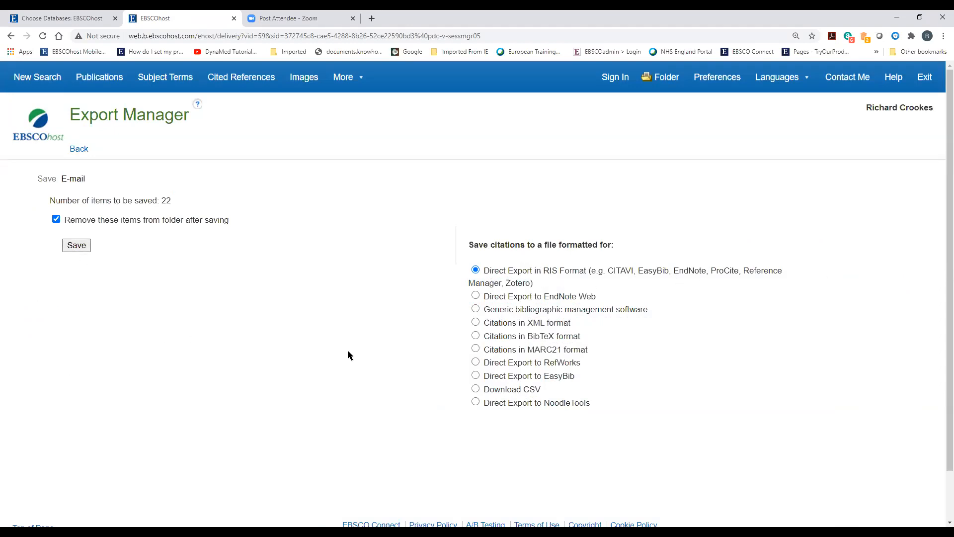
left_click(75, 249)
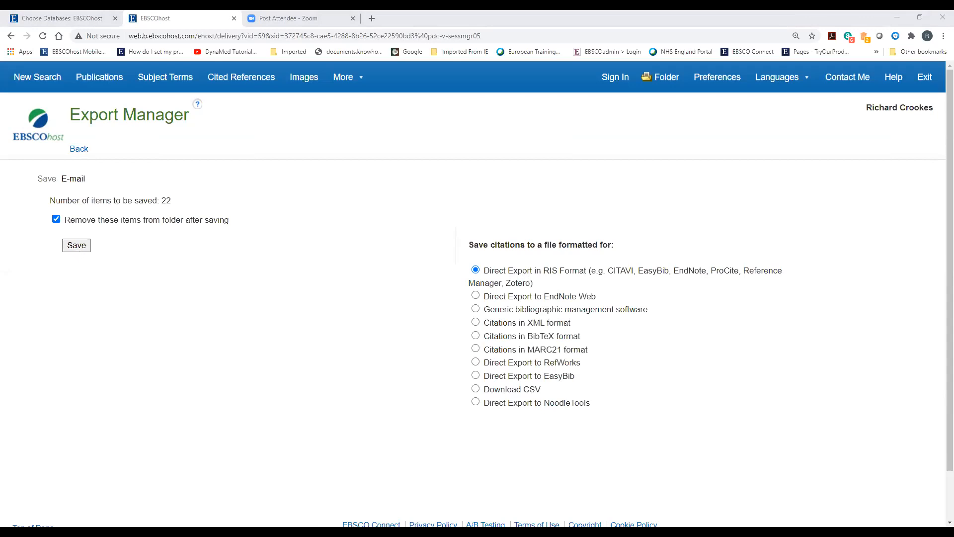
left_click(364, 270)
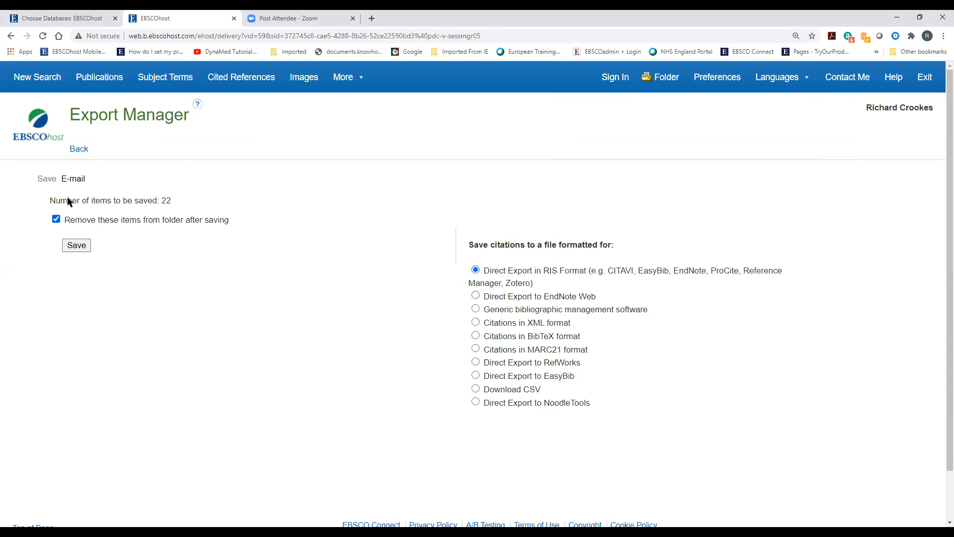
left_click(79, 149)
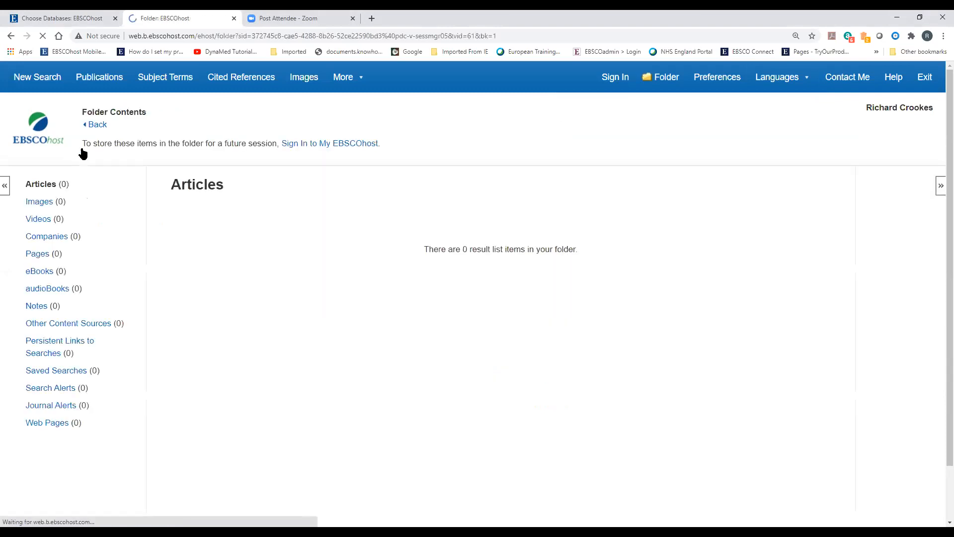
Return to the search history page and bring up the EBSCO sign-in page
left_click(102, 128)
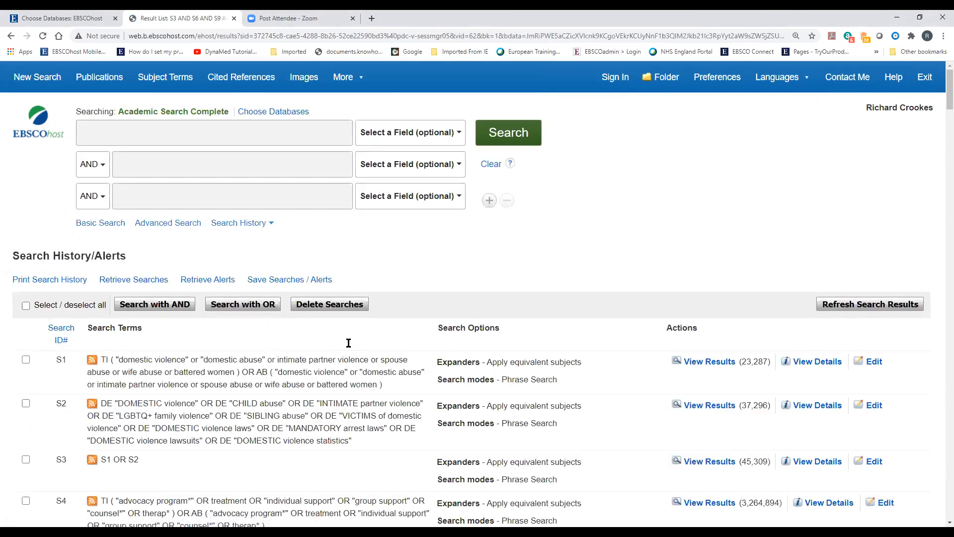
scroll(350, 374, "up", 5)
scroll(352, 375, "up", 10)
left_click(603, 86)
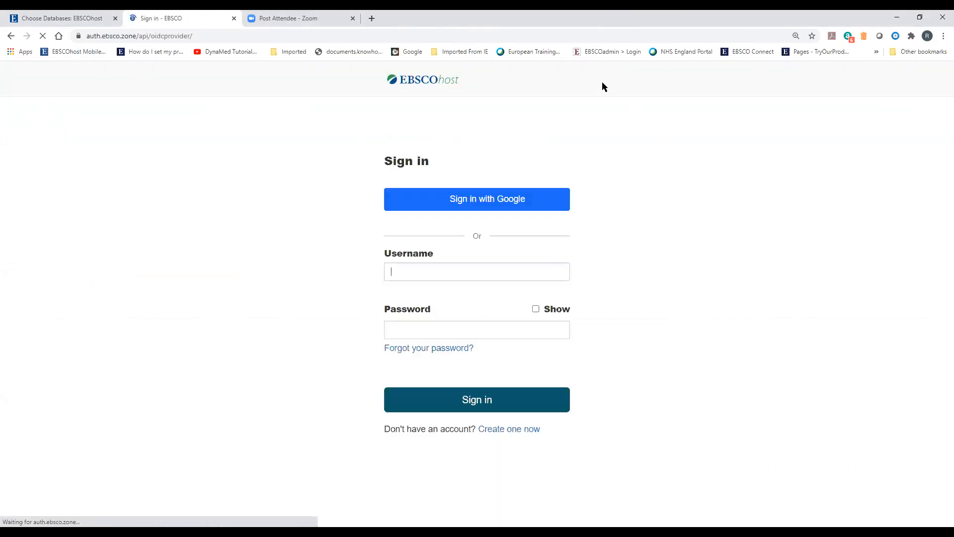
scroll(658, 355, "down", 3)
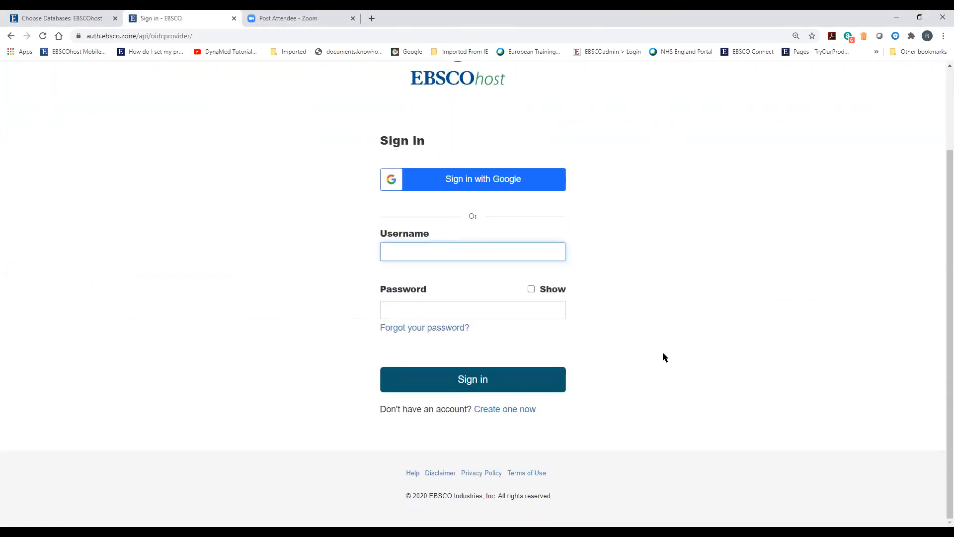
Open the account-creation form, tick the personal data consent box, and expand its Additional Information
left_click(498, 413)
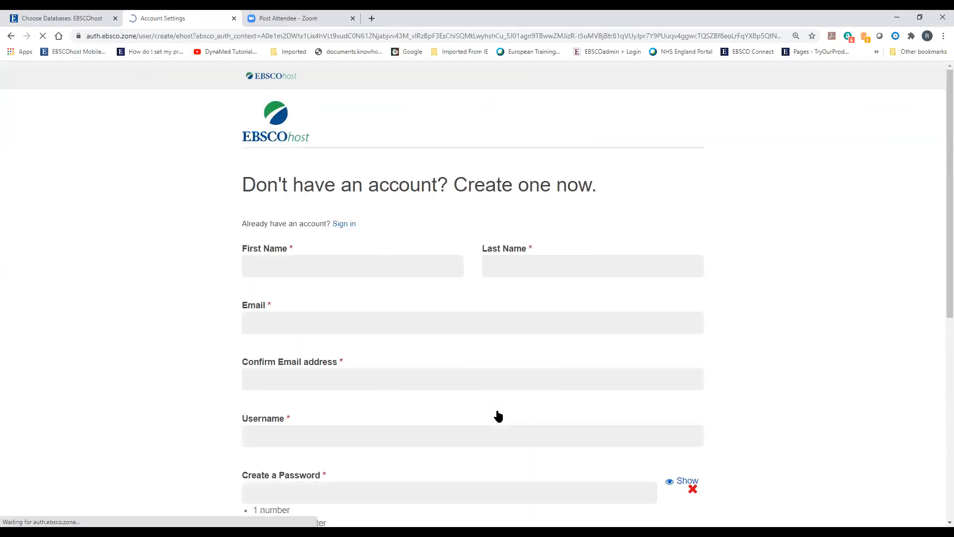
scroll(133, 307, "down", 5)
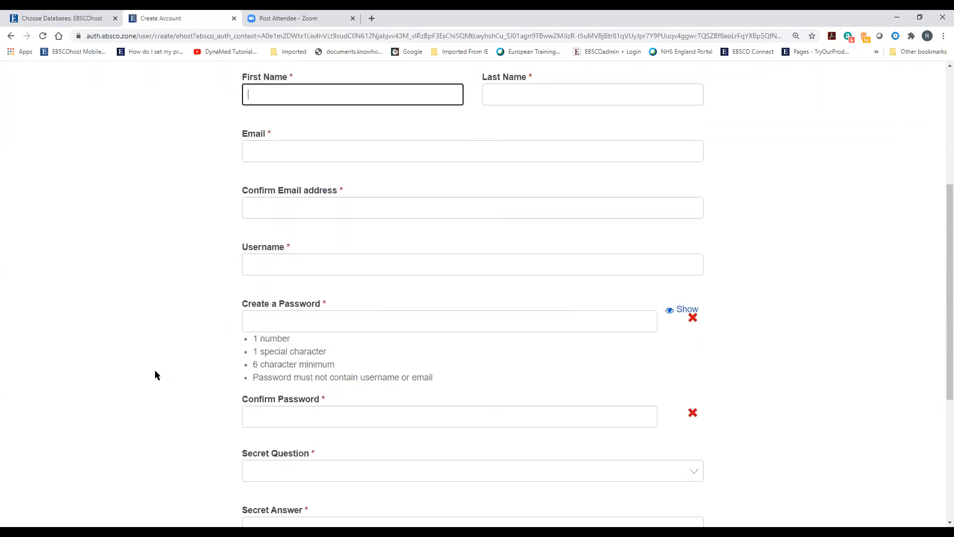
scroll(155, 375, "down", 2)
scroll(155, 375, "down", 3)
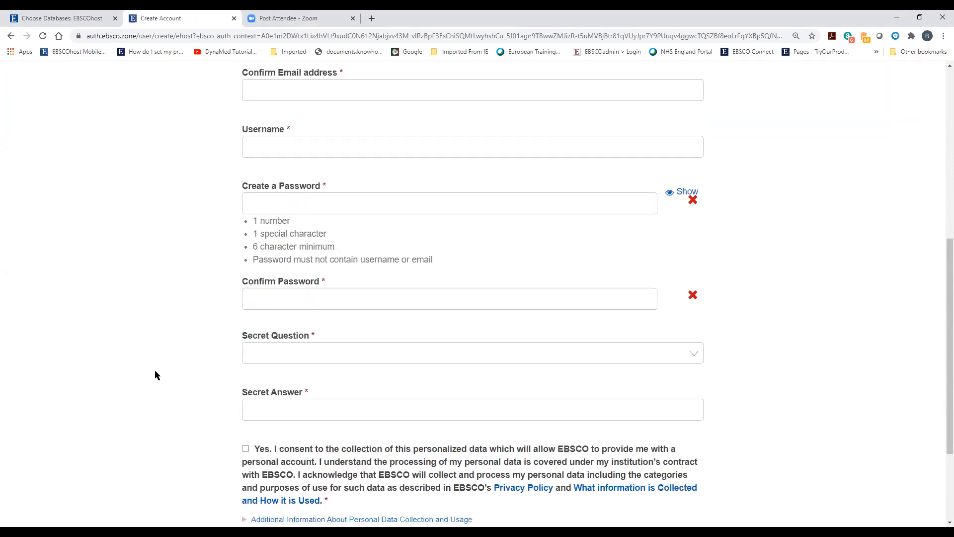
left_click(246, 310)
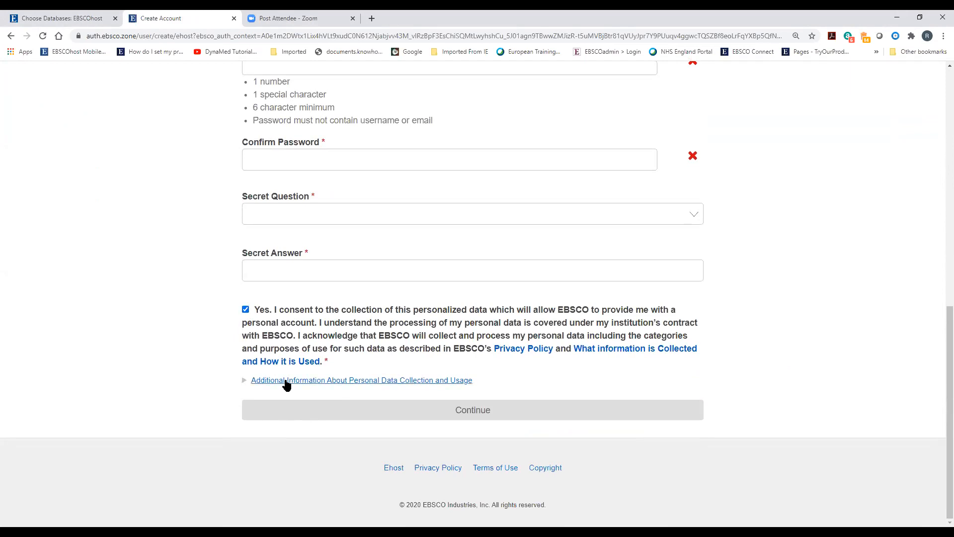
left_click(269, 380)
scroll(181, 386, "down", 6)
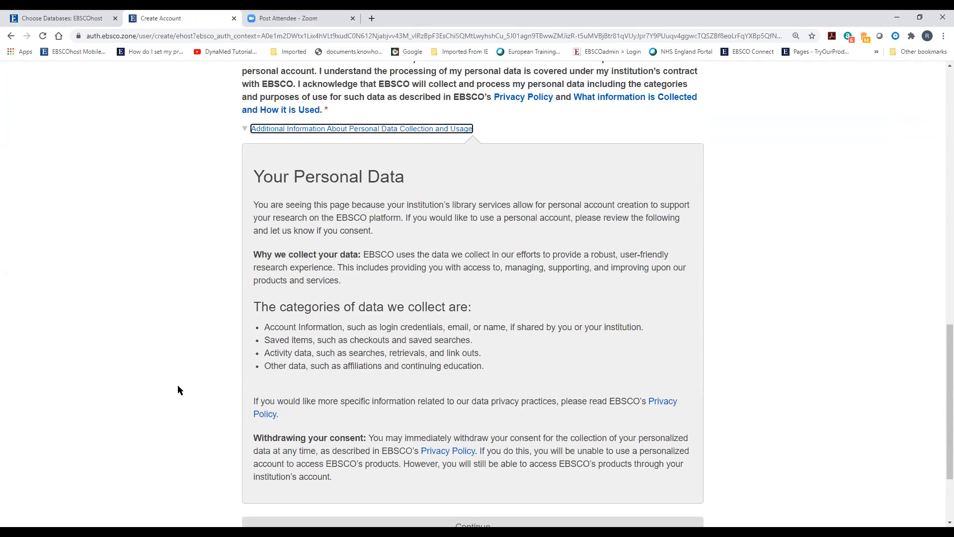
scroll(177, 384, "up", 9)
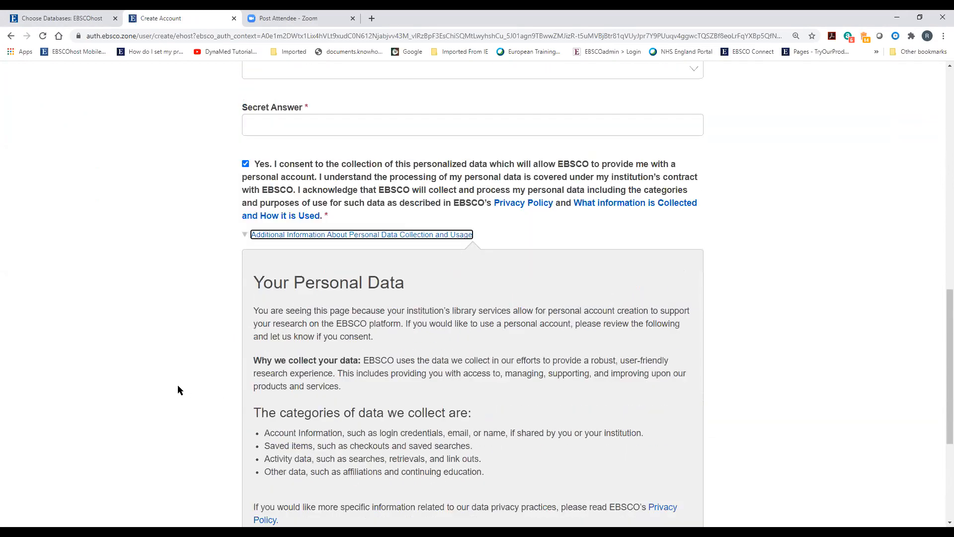
Untick the consent, return to the sign-in page, and choose Sign in with Google
left_click(245, 459)
scroll(159, 436, "up", 6)
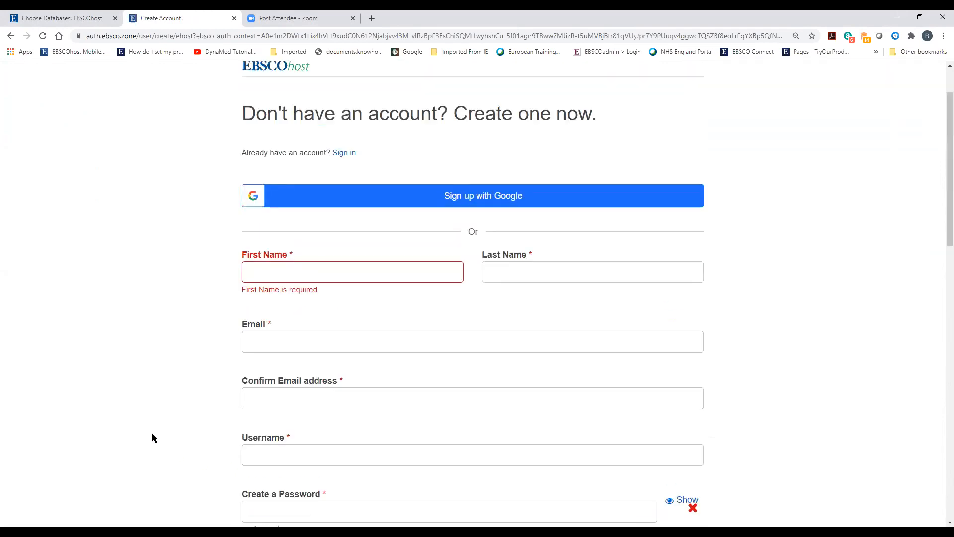
left_click(348, 156)
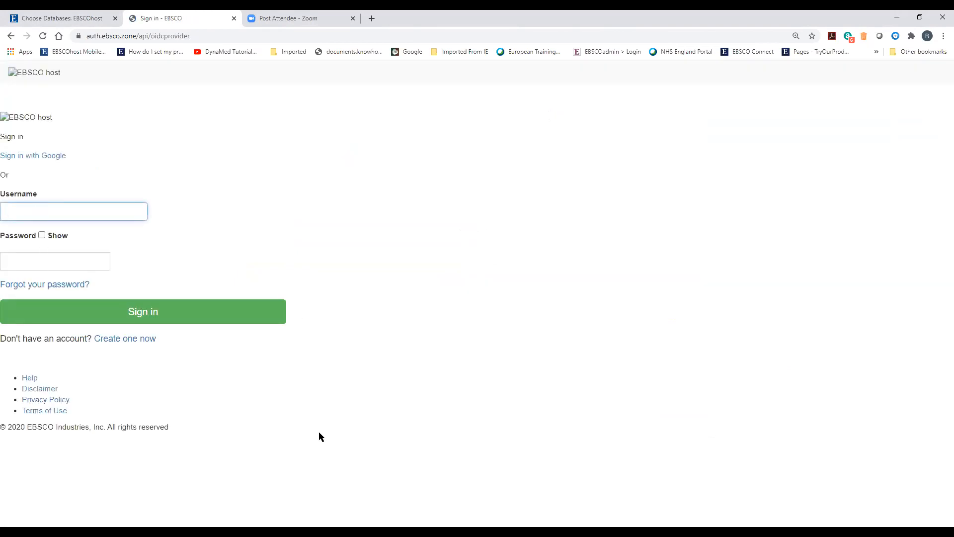
left_click(27, 157)
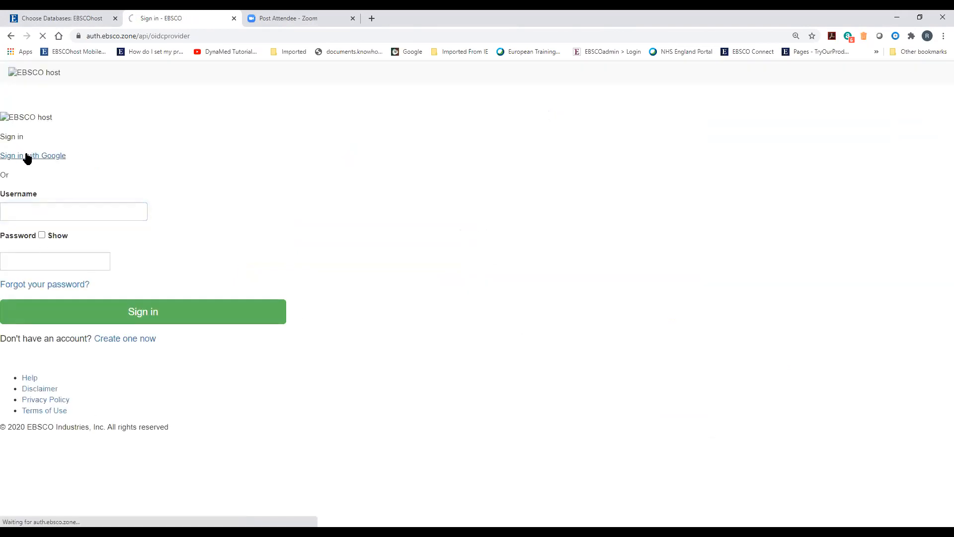
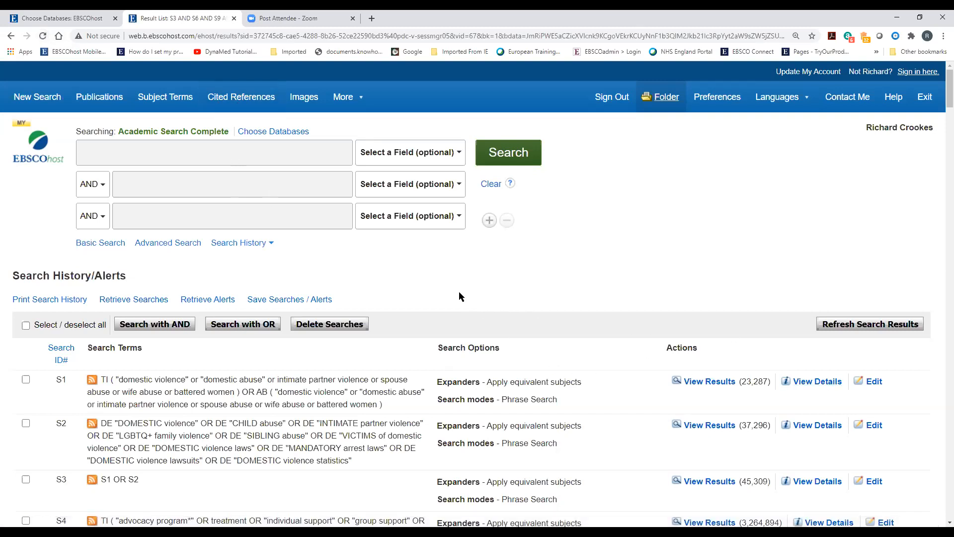
Scroll through the 22 results of combined search S13 (S3 AND S6 AND S9 AND S12)
scroll(476, 330, "down", 5)
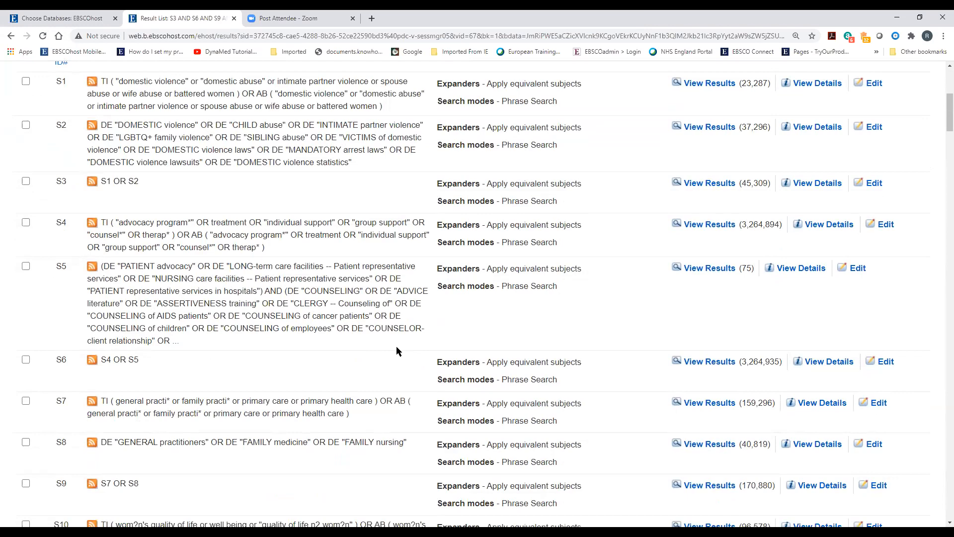
scroll(368, 315, "down", 13)
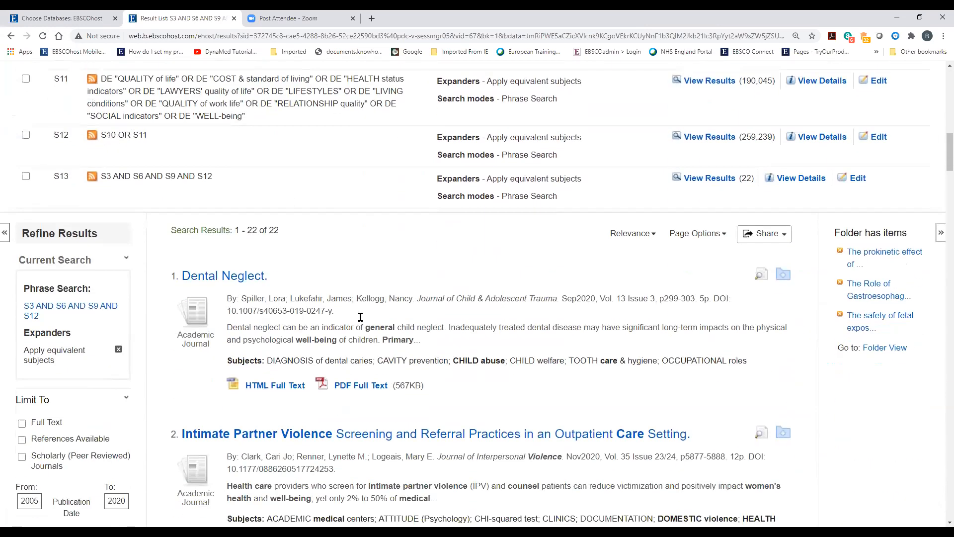
scroll(382, 312, "up", 2)
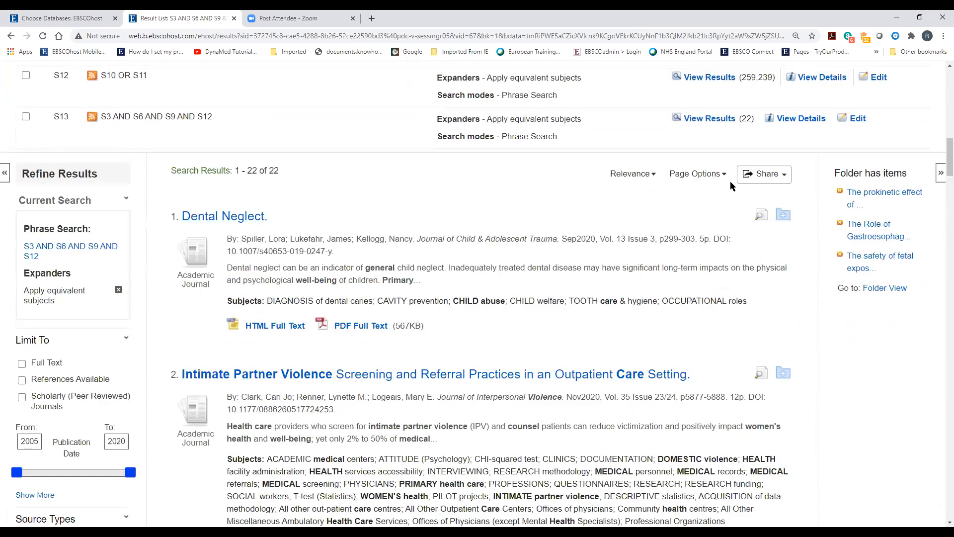
Open the Share option to e-mail a download link for the 22 exported results
left_click(763, 175)
scroll(457, 294, "down", 2)
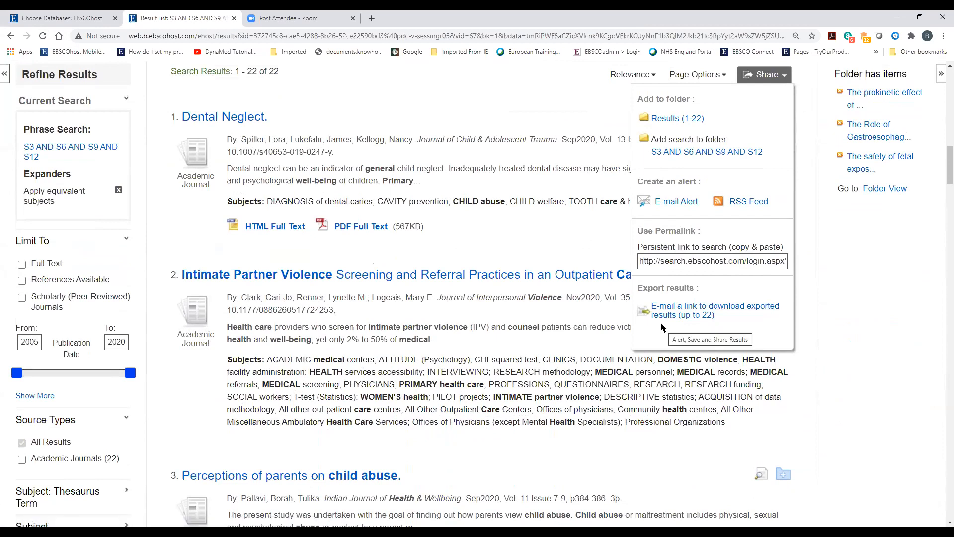
left_click(684, 312)
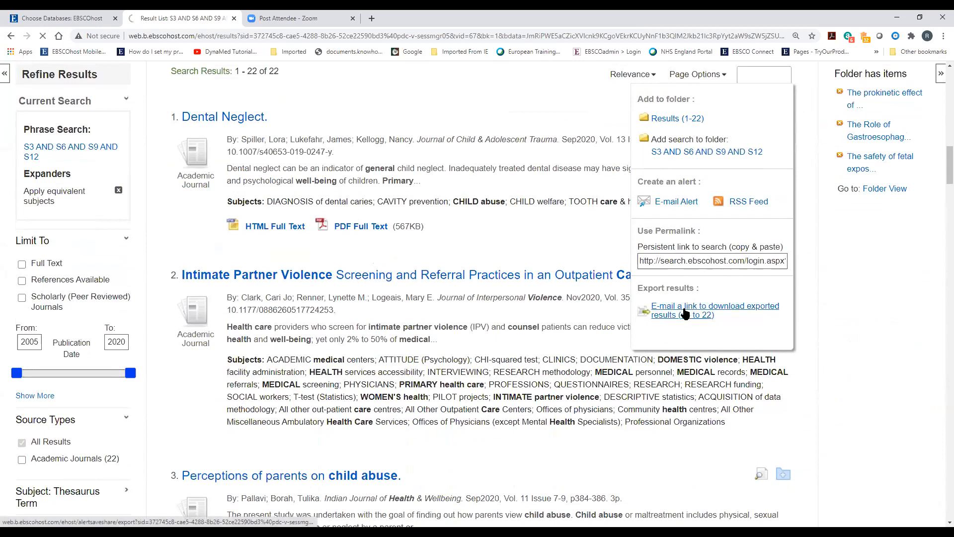
left_click(234, 279)
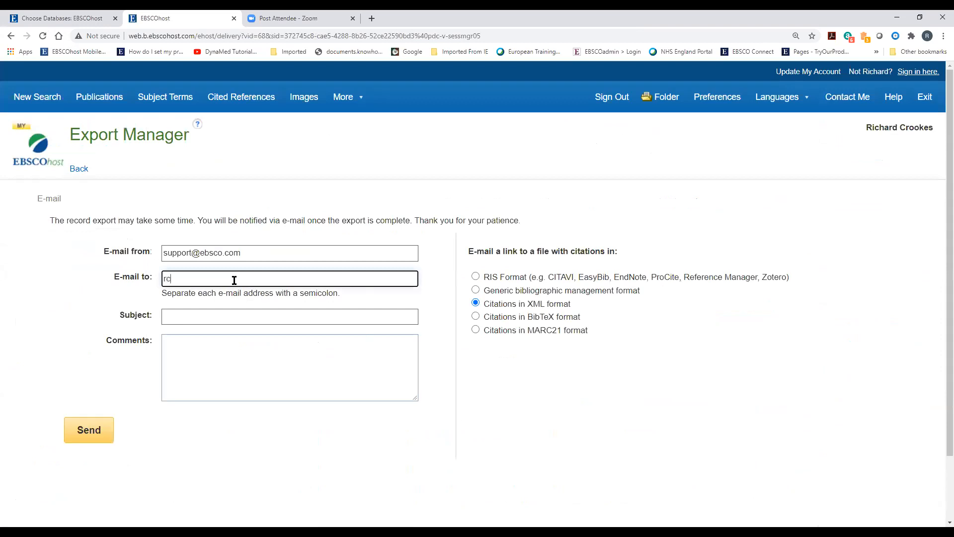
E-mail the RIS export link with subject 'Domestic Violence and Advocacy Programmes' to the recipient's address
key("Tab")
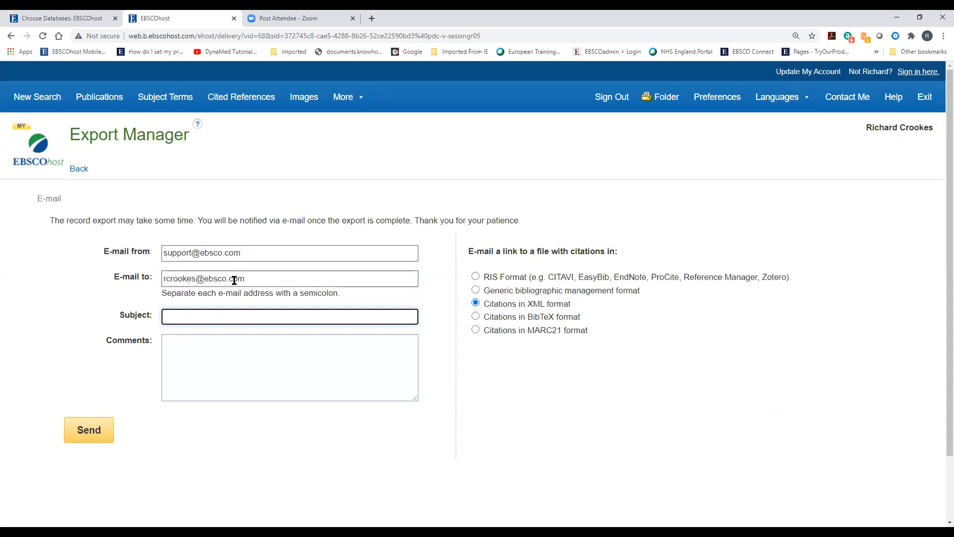
type("Domestic Violence and Advocacy Programmes")
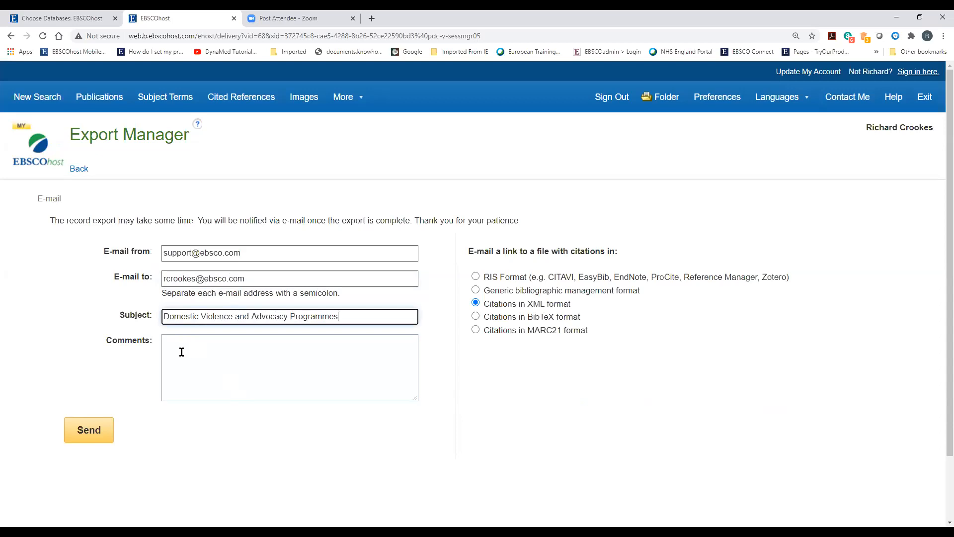
left_click(473, 276)
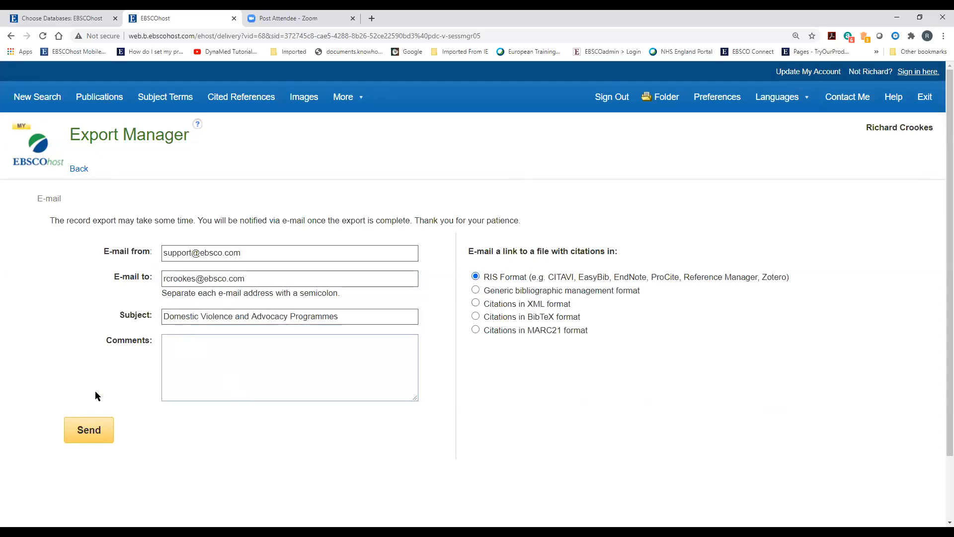
left_click(89, 430)
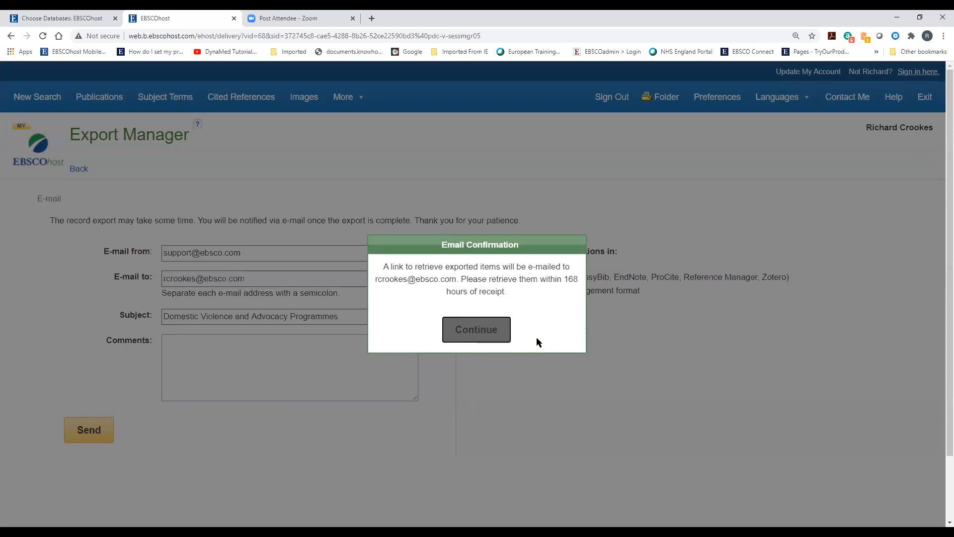
left_click(475, 333)
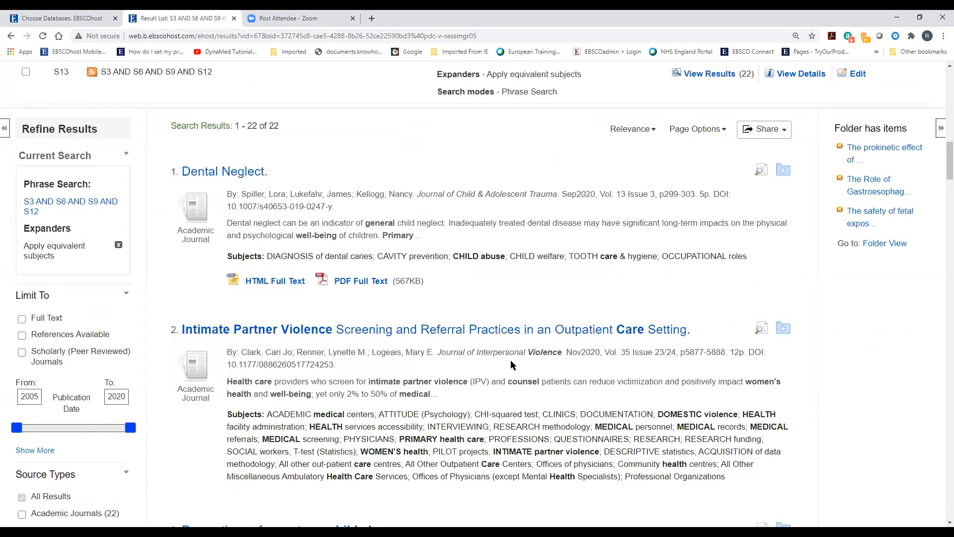
Scroll the results page and open the full folder view of Persistent Links to Searches
scroll(513, 365, "up", 3)
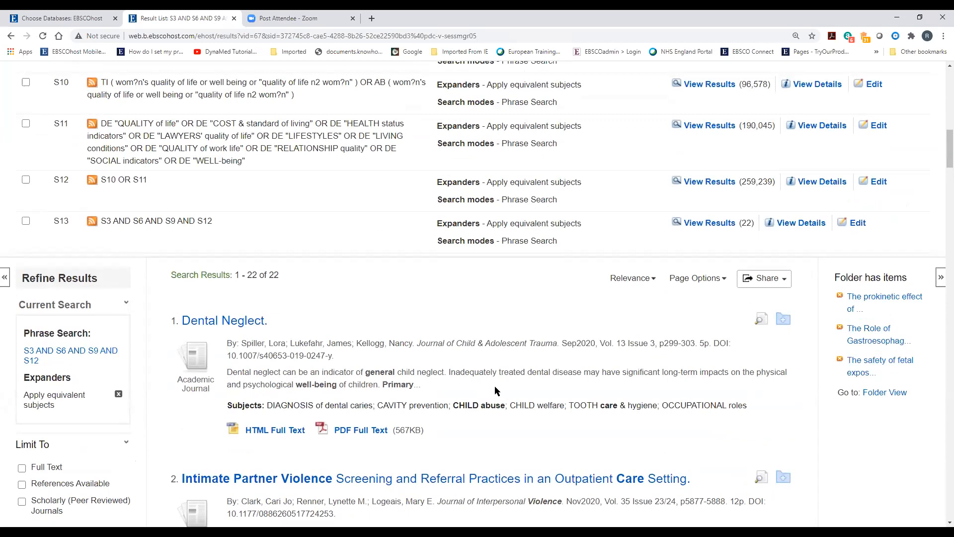
scroll(495, 391, "down", 1)
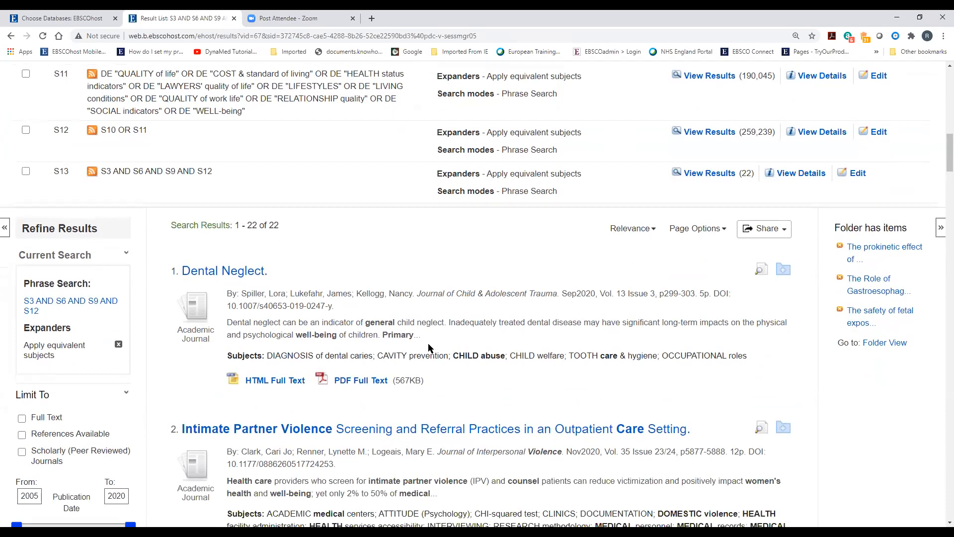
scroll(429, 352, "down", 1)
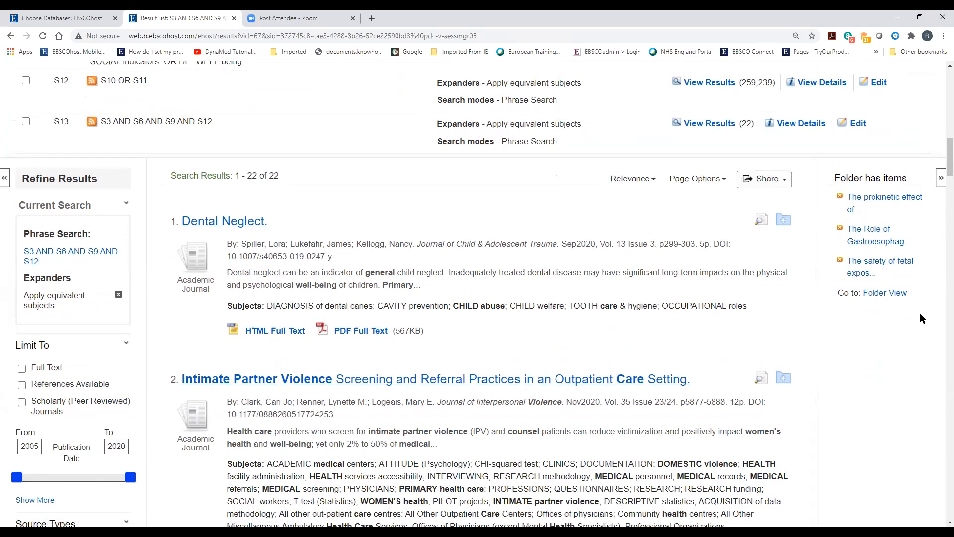
left_click(879, 297)
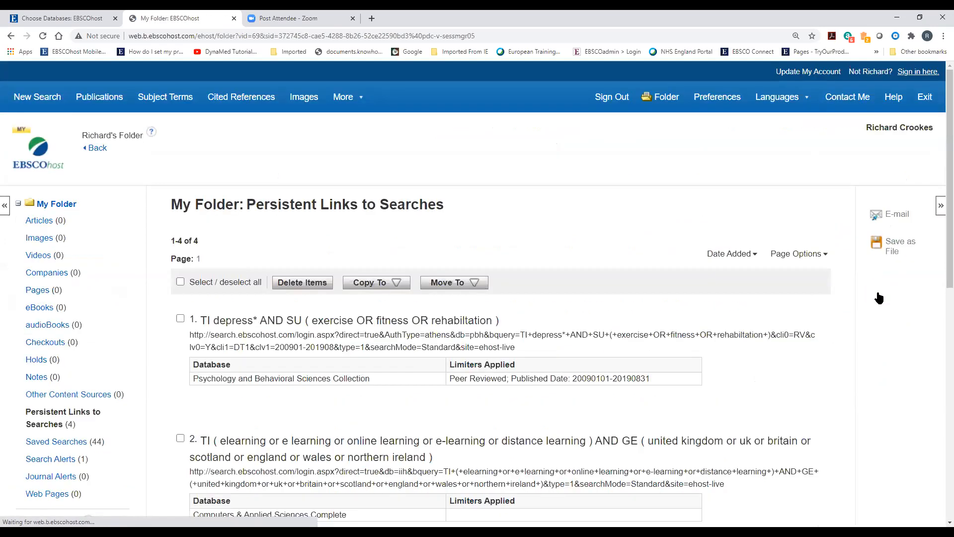
left_click(97, 149)
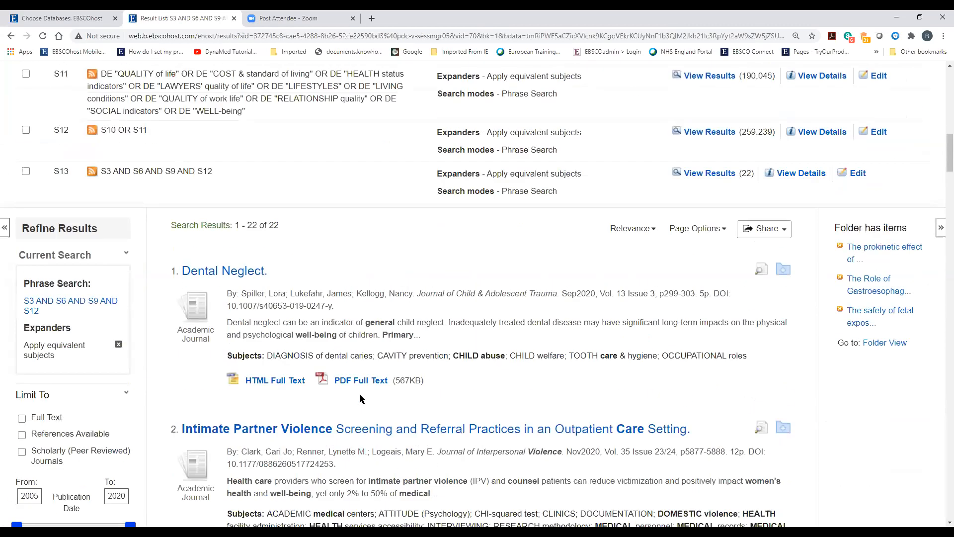
scroll(370, 455, "up", 4)
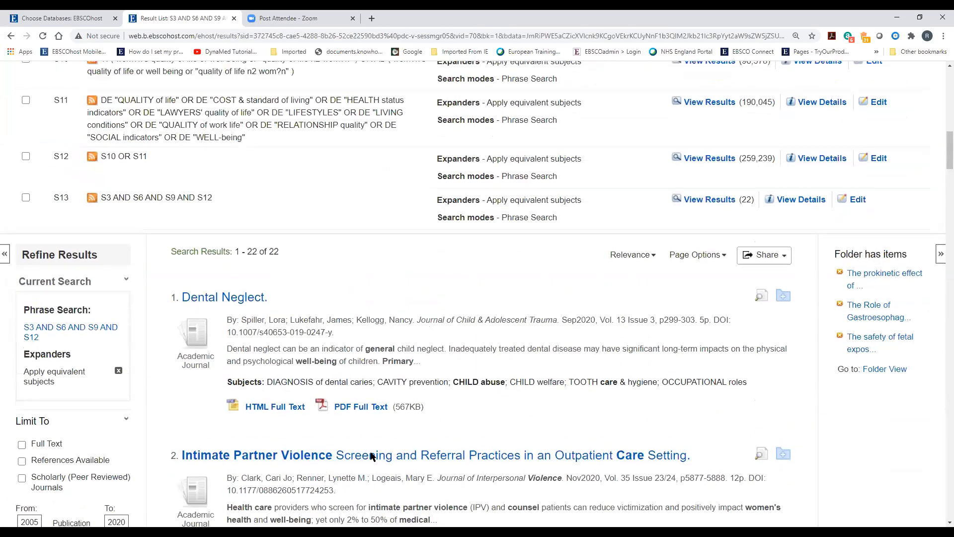
scroll(371, 455, "up", 2)
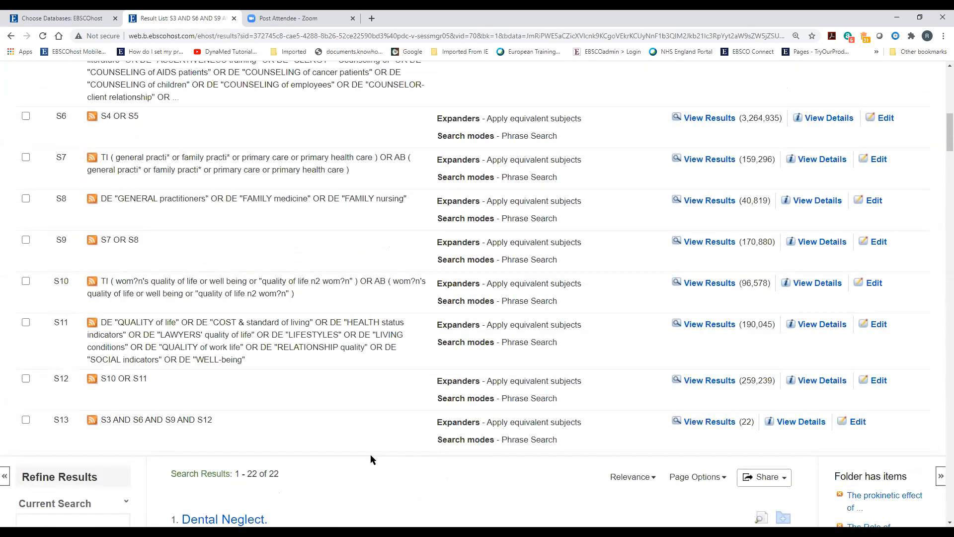
scroll(371, 454, "up", 9)
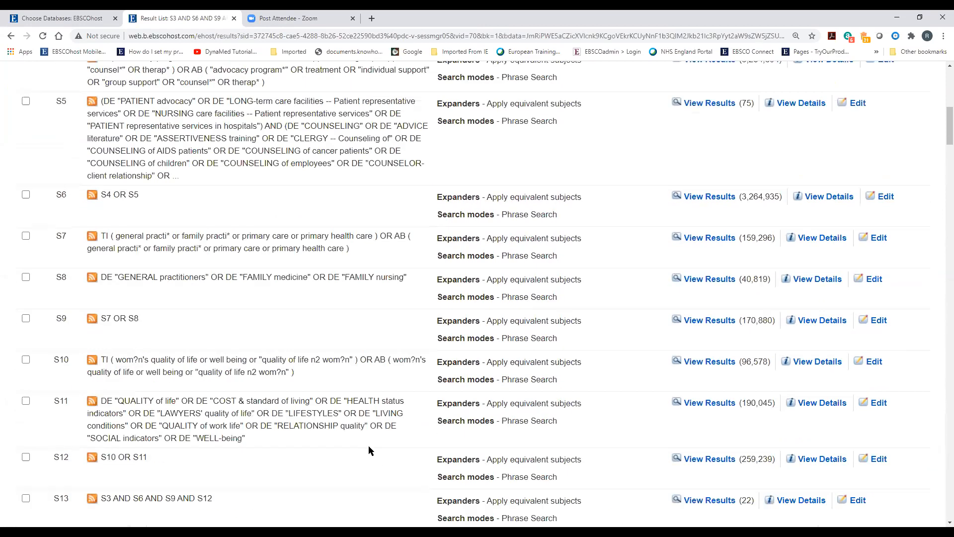
scroll(368, 448, "up", 1)
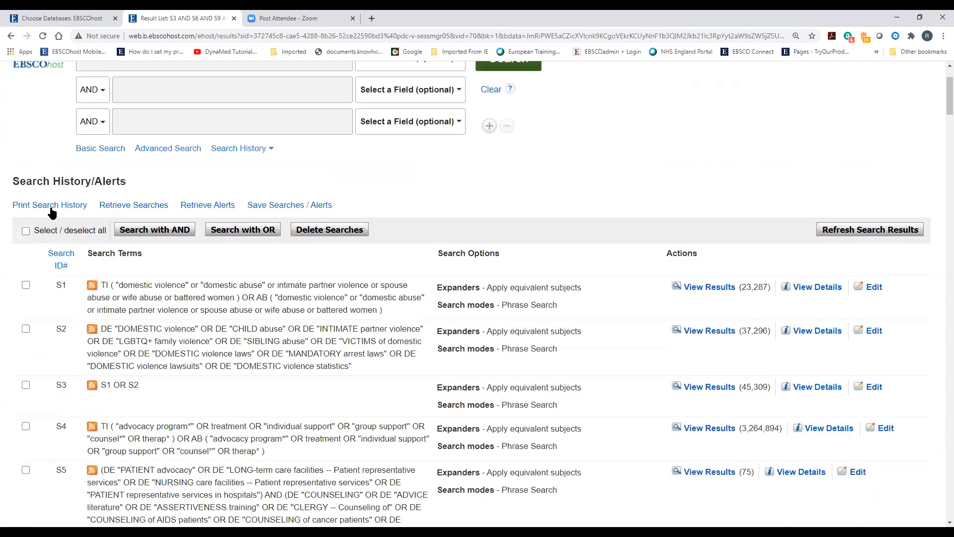
View the printable search history, dismiss the browser menu, and start Save Searches / Alerts
left_click(43, 206)
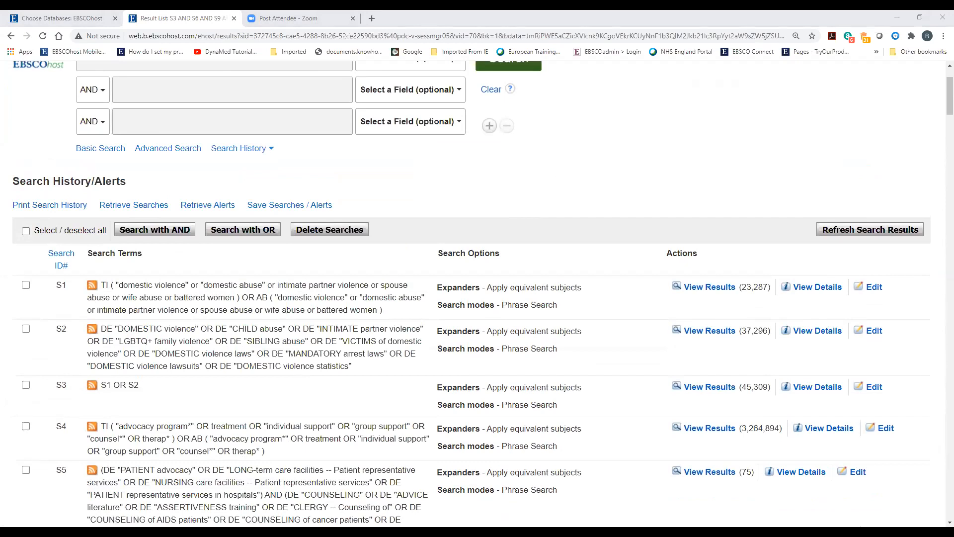
right_click(581, 223)
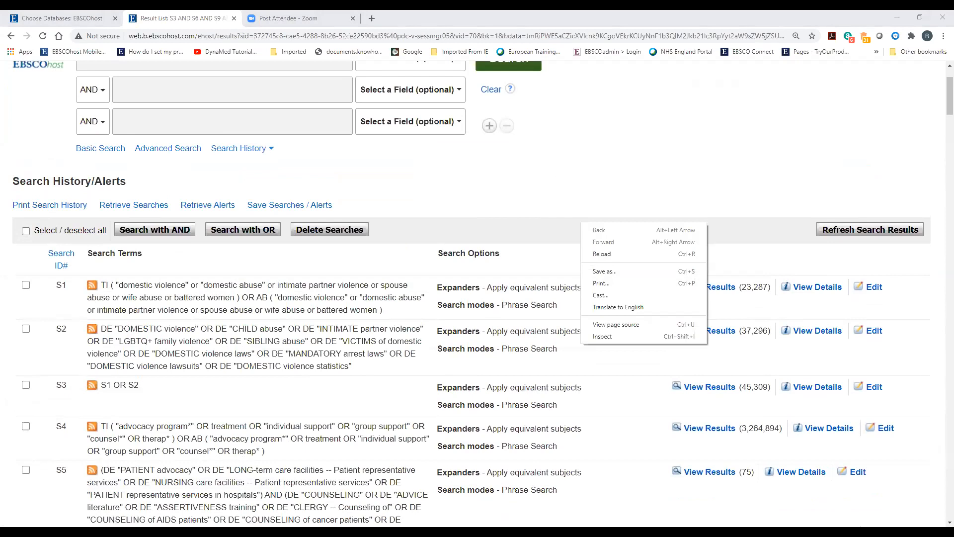
key("Escape")
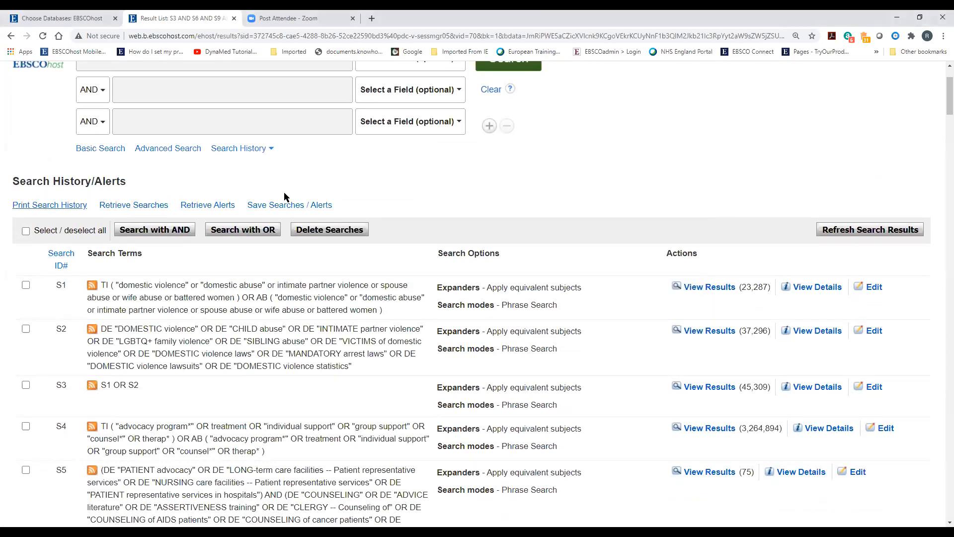
left_click(277, 207)
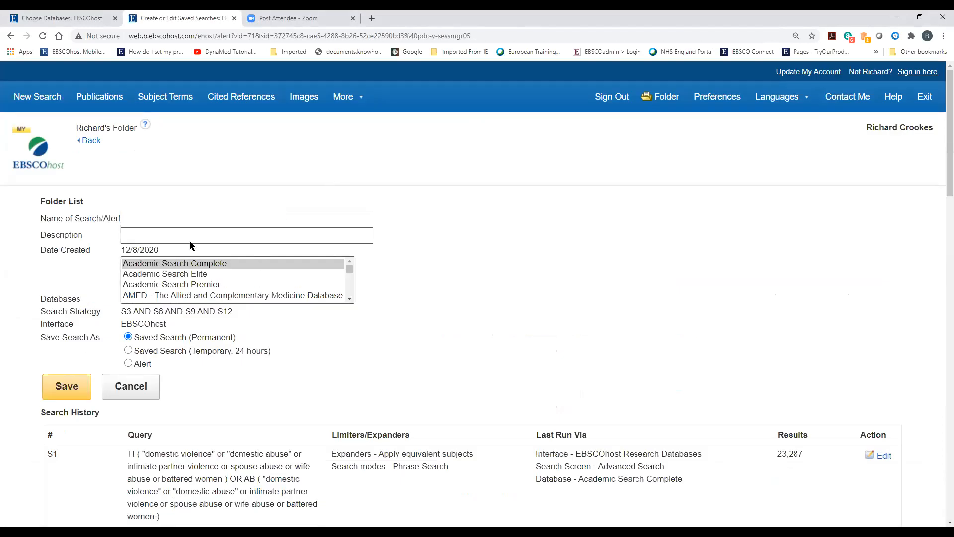
left_click(156, 217)
type("Domestic Violence and AP")
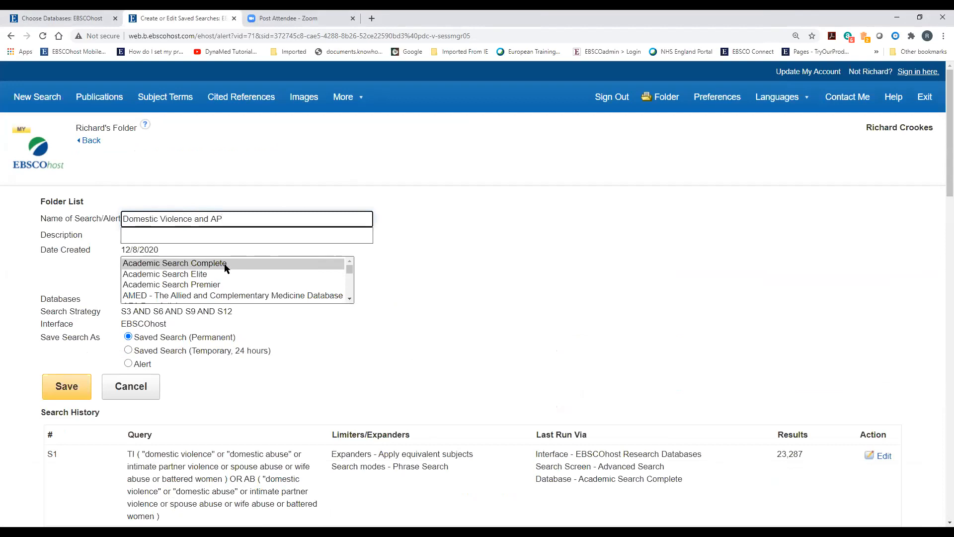
left_click_drag(127, 313, 238, 316)
left_click_drag(122, 312, 255, 315)
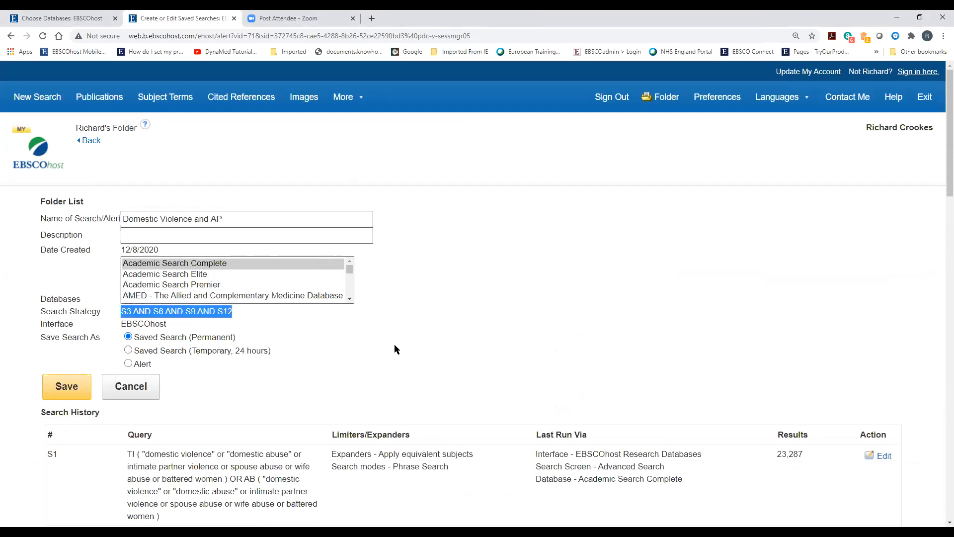
scroll(393, 340, "down", 7)
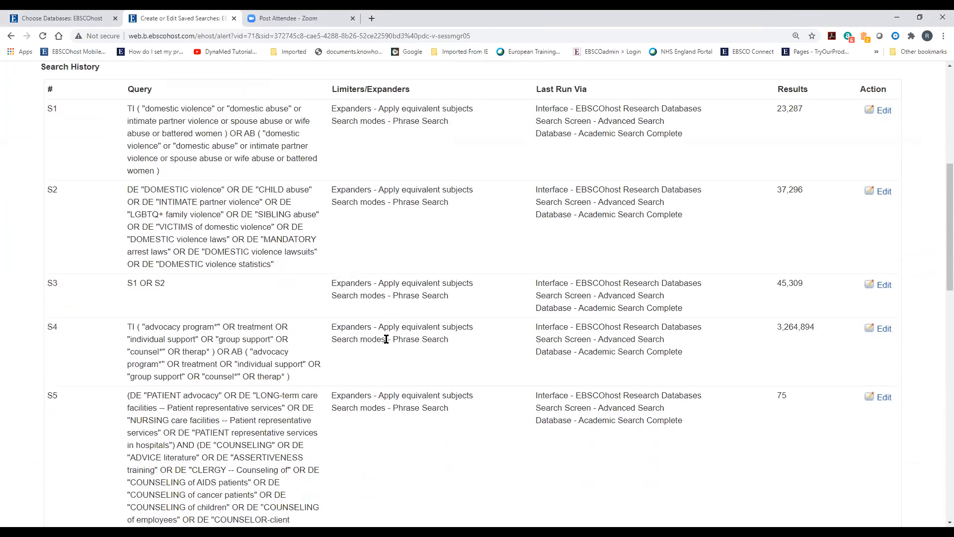
scroll(385, 338, "down", 5)
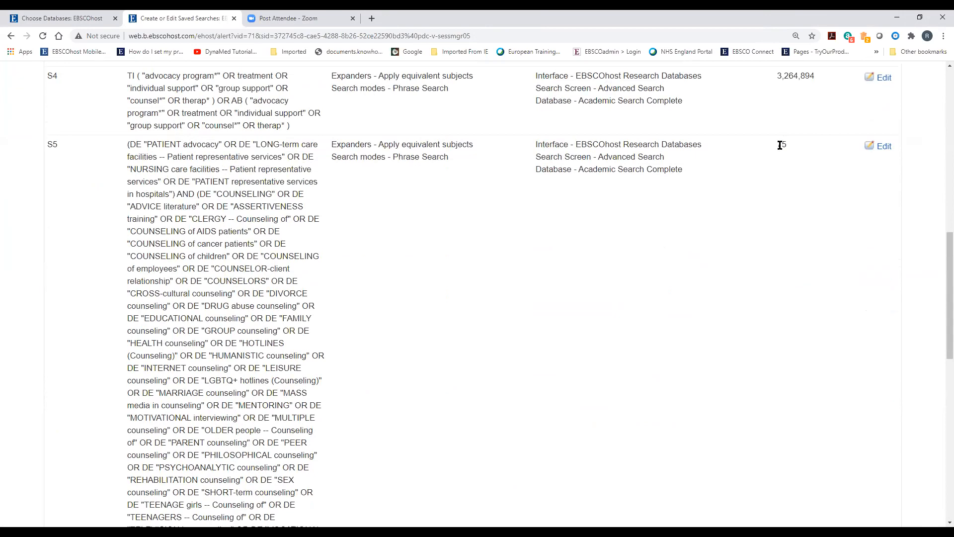
Edit saved search S5 'Domestic Violence and AP', review its terms, and save it as permanent
left_click(884, 146)
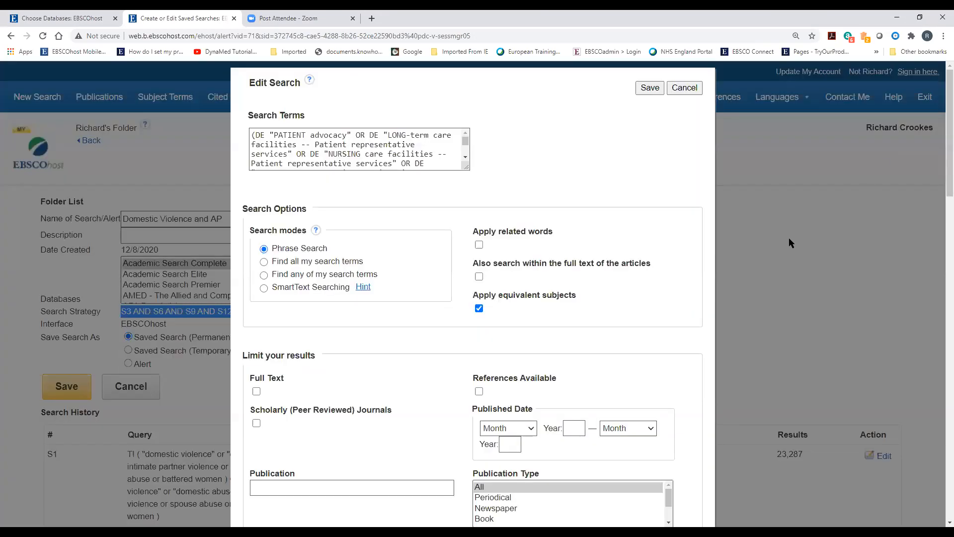
left_click_drag(466, 167, 523, 322)
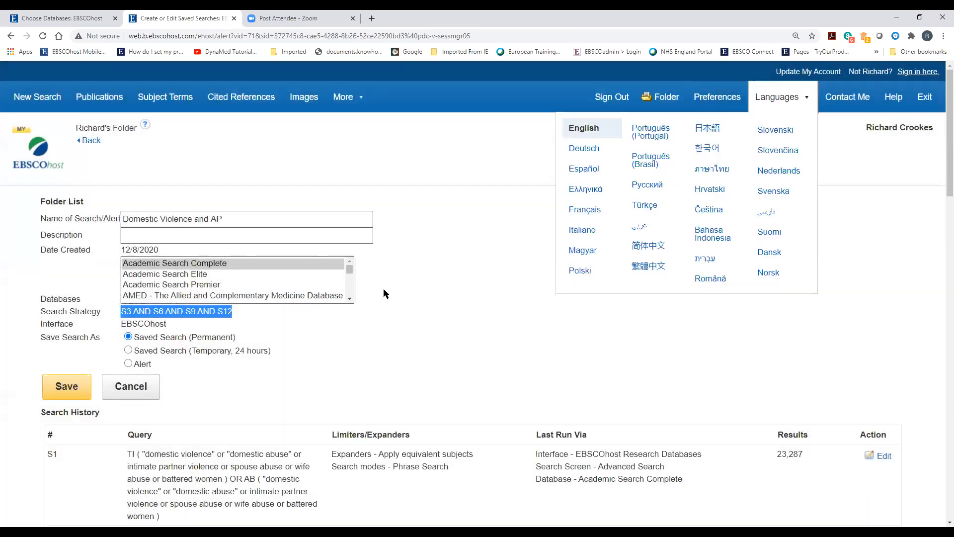
scroll(384, 289, "down", 8)
scroll(384, 288, "down", 6)
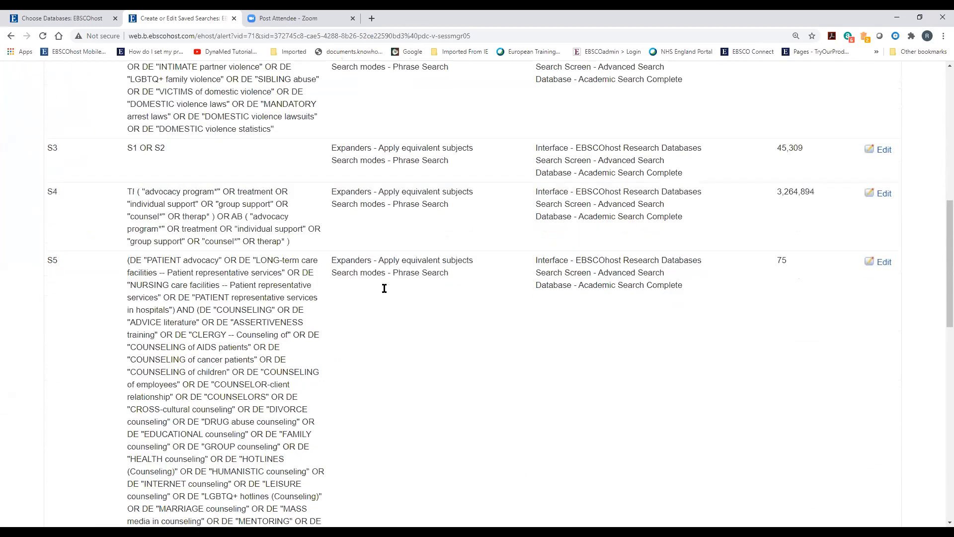
scroll(384, 287, "down", 5)
scroll(383, 288, "up", 20)
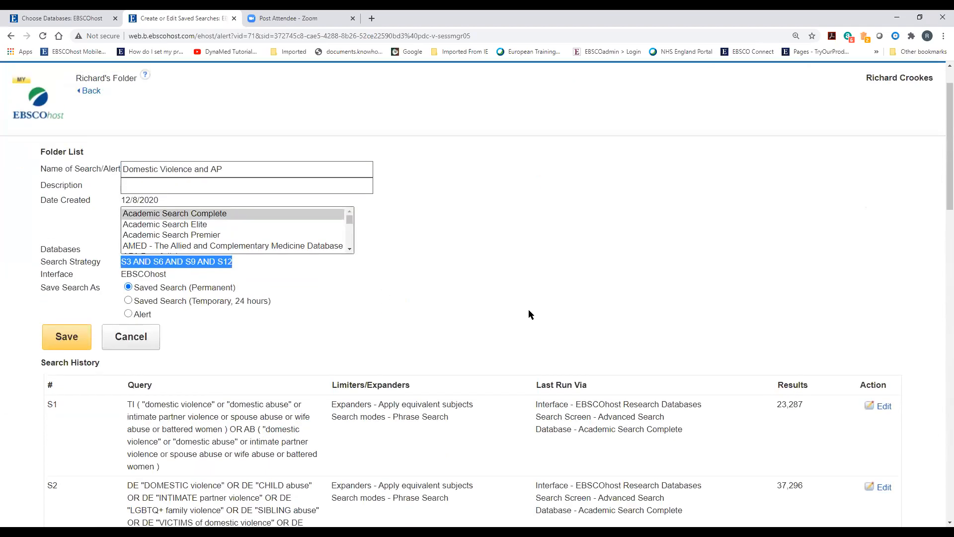
left_click(76, 335)
left_click_drag(196, 304, 259, 305)
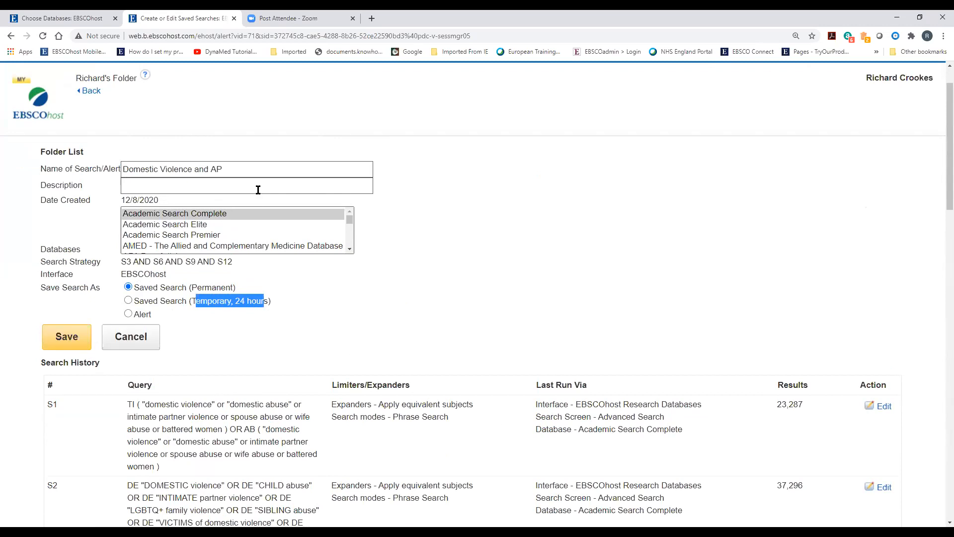
left_click(64, 340)
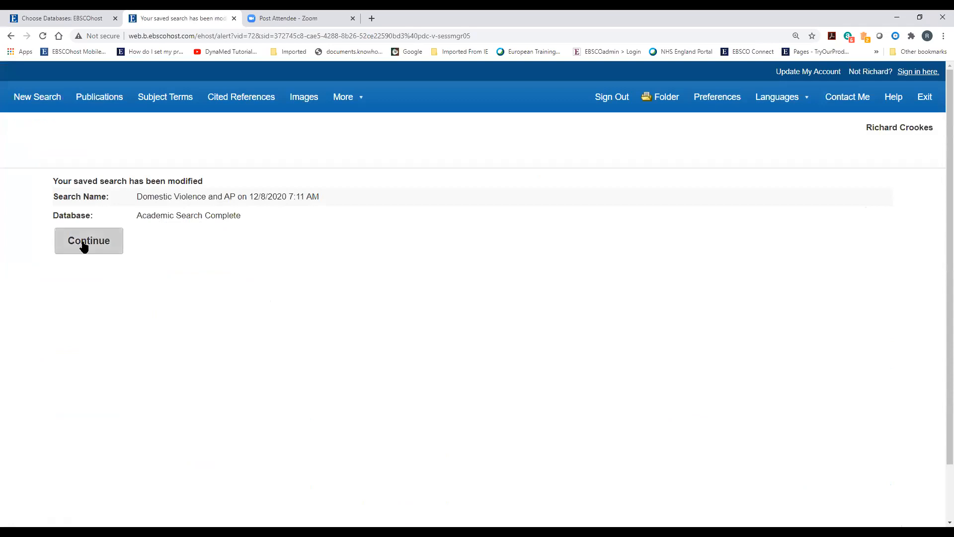
Continue to My Folder's list of 45 saved searches and scroll through it
left_click(84, 247)
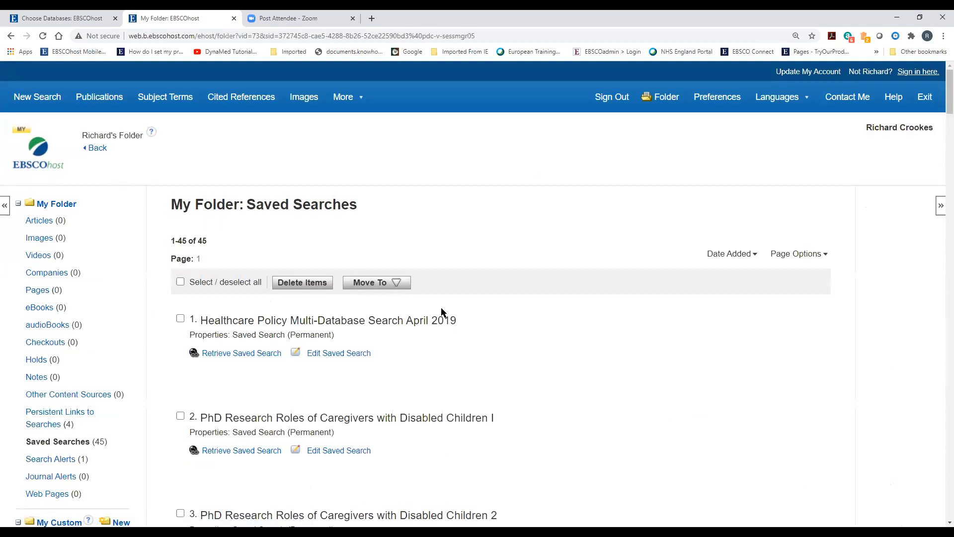
scroll(441, 312, "down", 2)
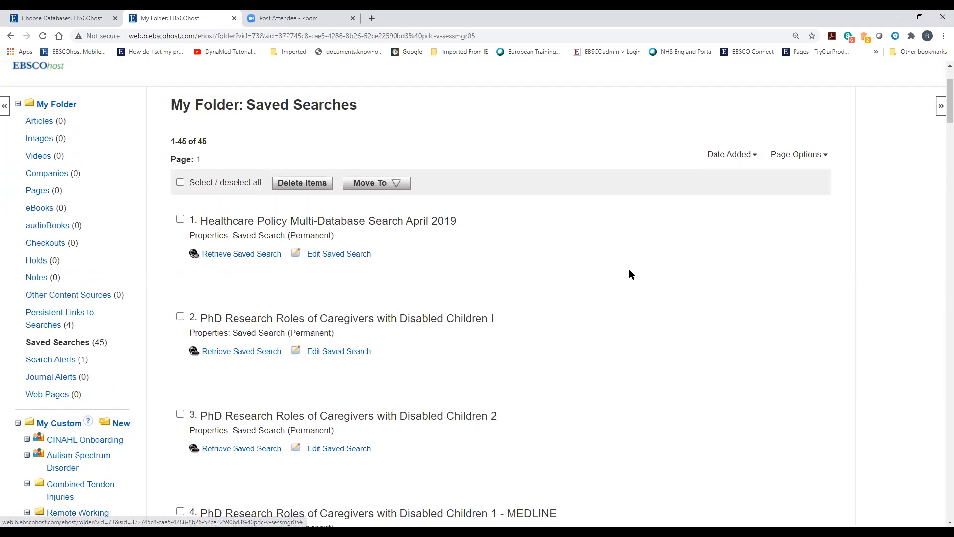
Sort the 45 saved searches by Name and find Domestic Violence and AP at position 11
left_click(746, 156)
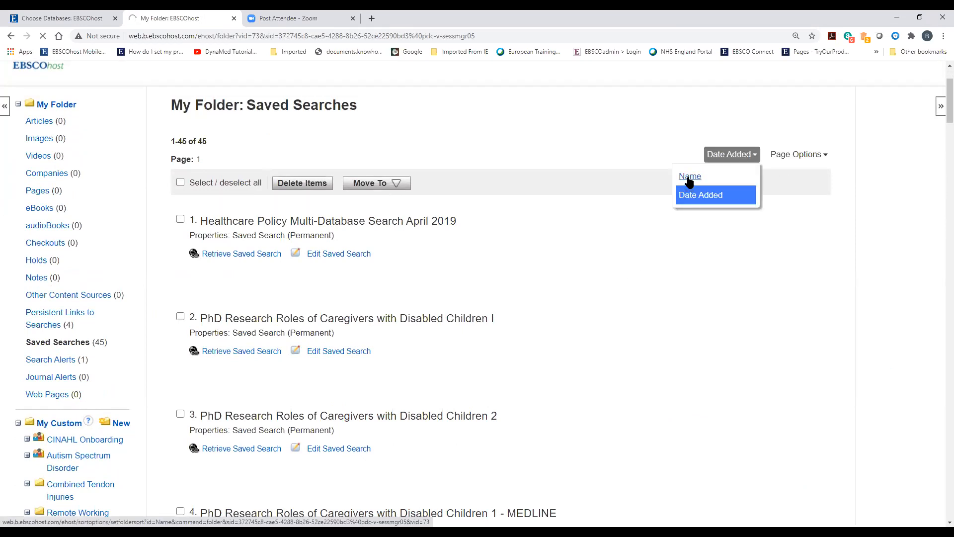
left_click(689, 177)
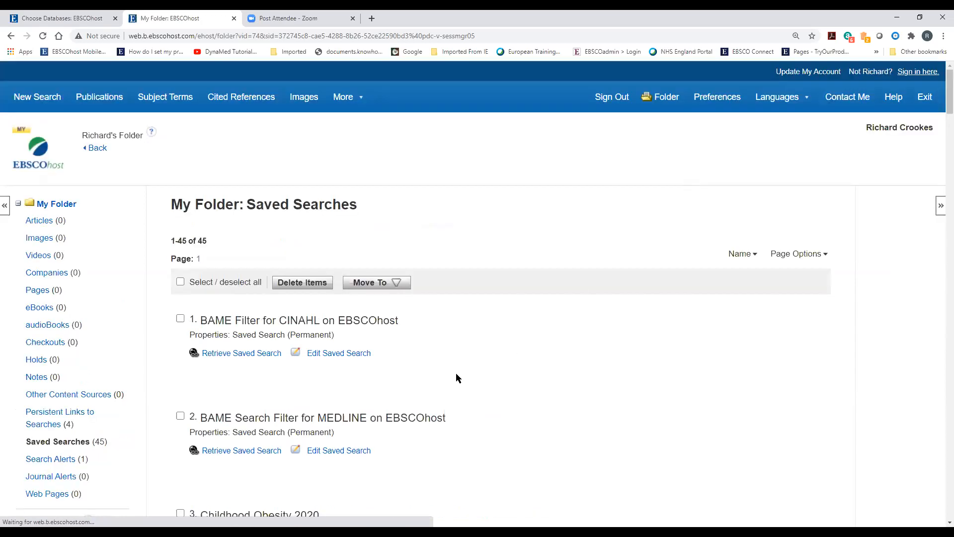
scroll(456, 374, "down", 12)
scroll(456, 373, "down", 8)
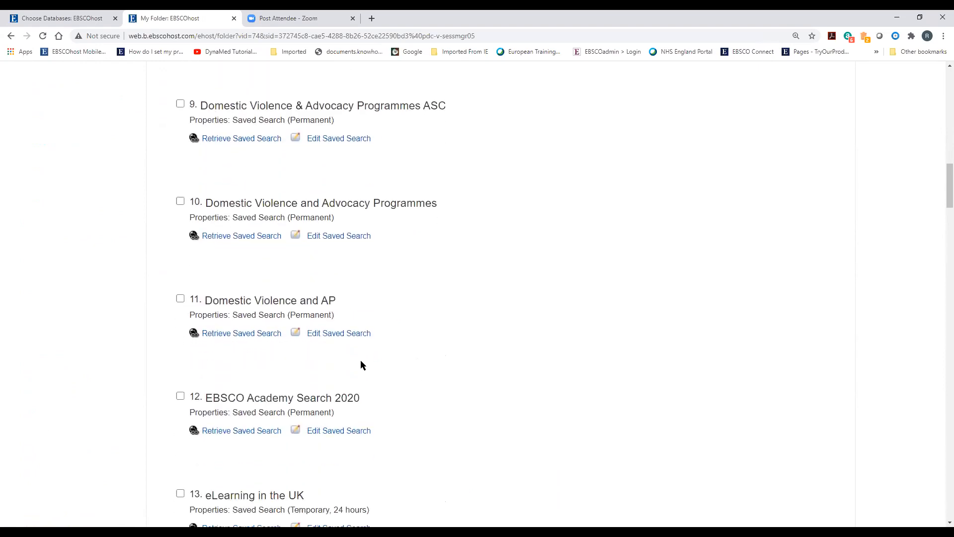
scroll(230, 335, "down", 2)
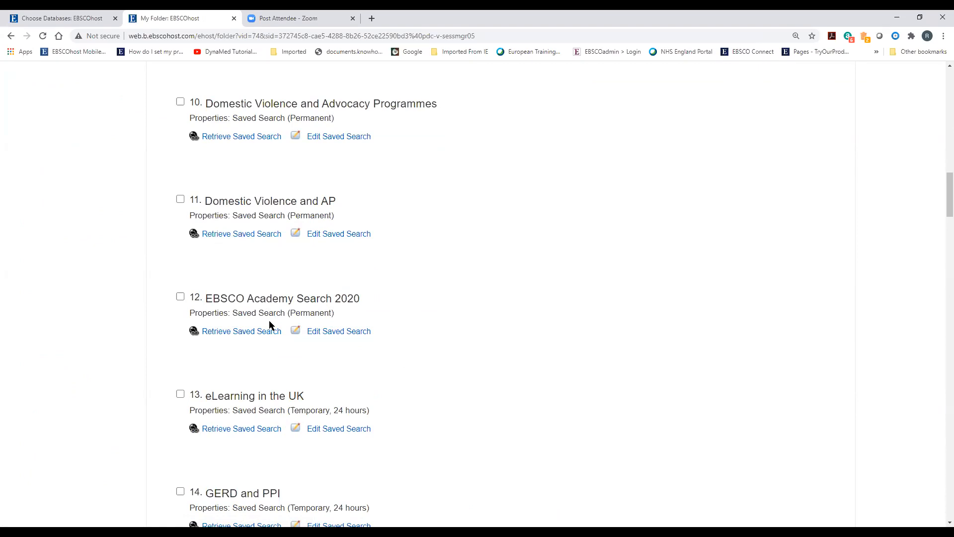
scroll(257, 359, "up", 3)
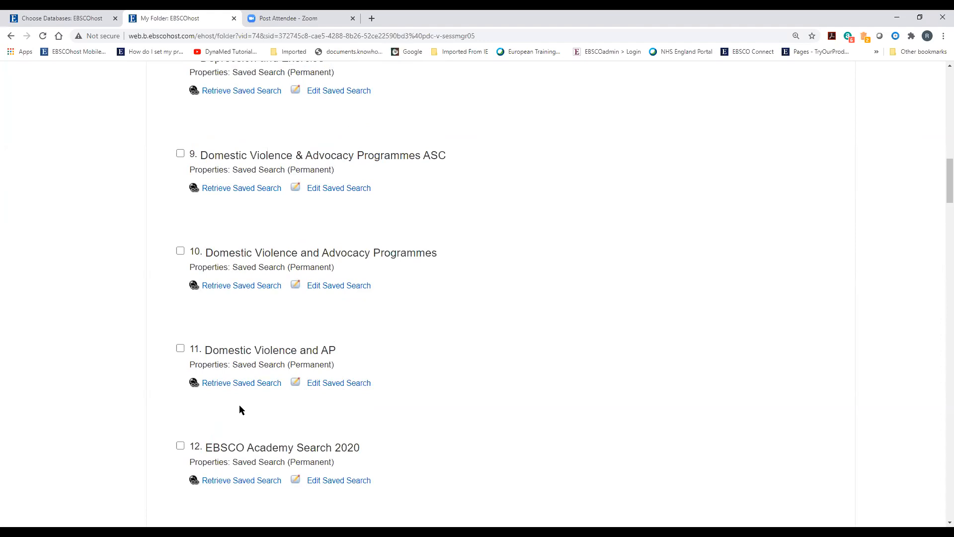
scroll(239, 406, "up", 12)
scroll(240, 405, "up", 7)
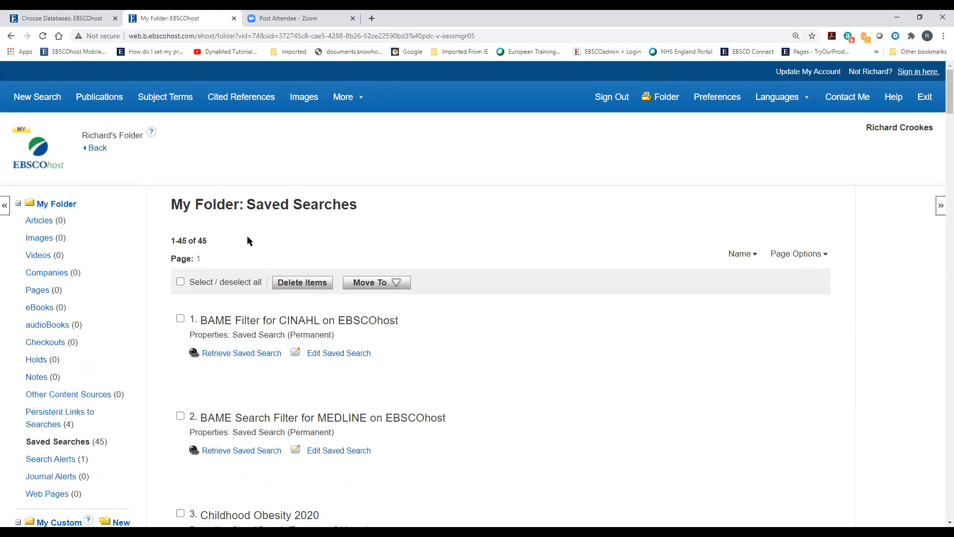
left_click(98, 149)
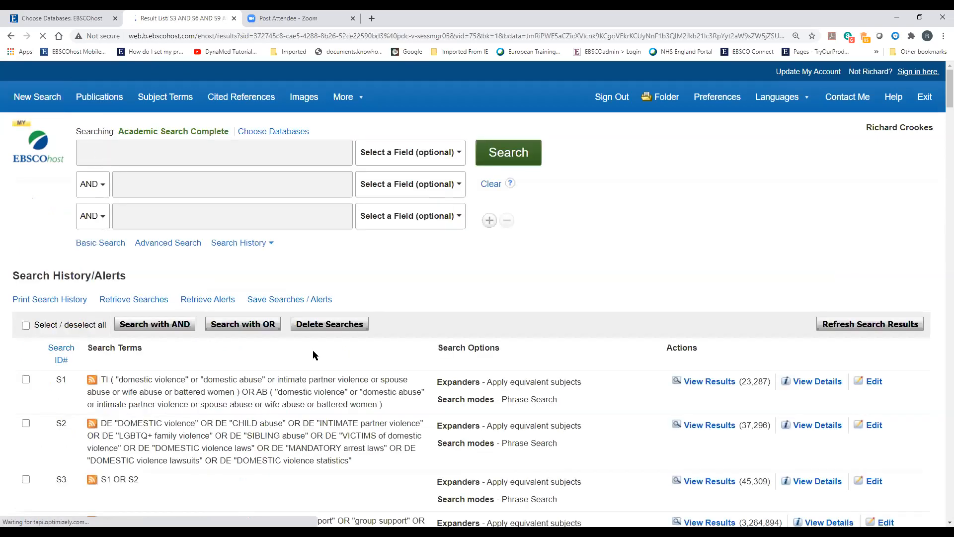
scroll(283, 342, "down", 5)
scroll(378, 334, "down", 10)
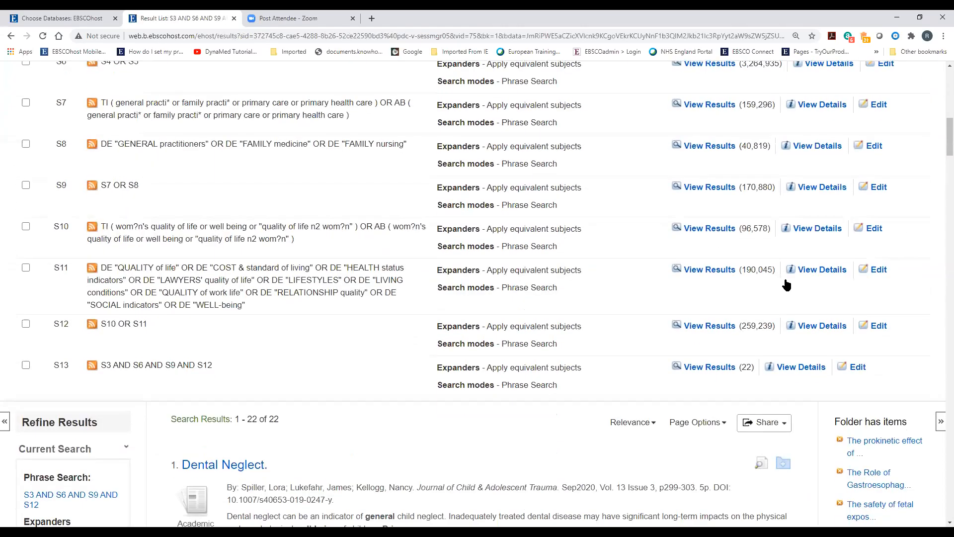
left_click(764, 281)
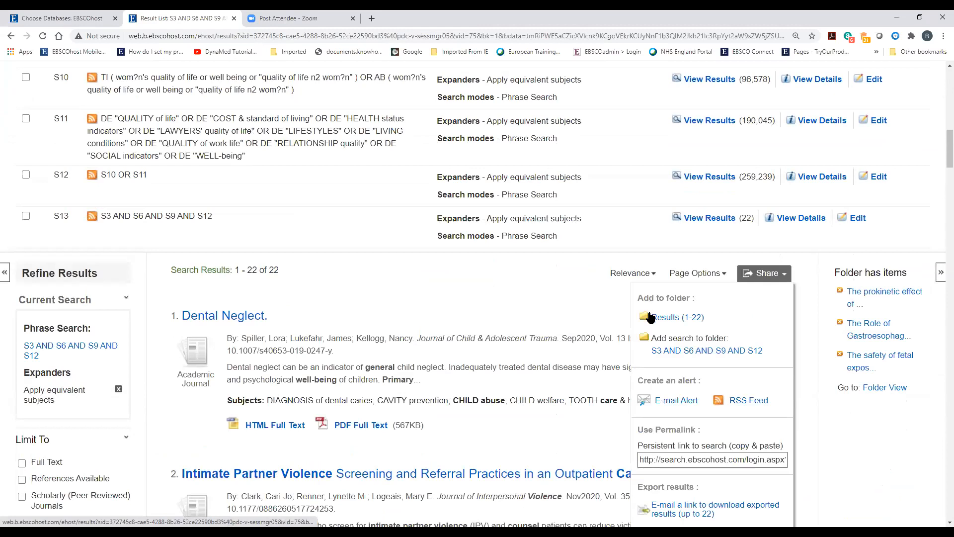
left_click(680, 319)
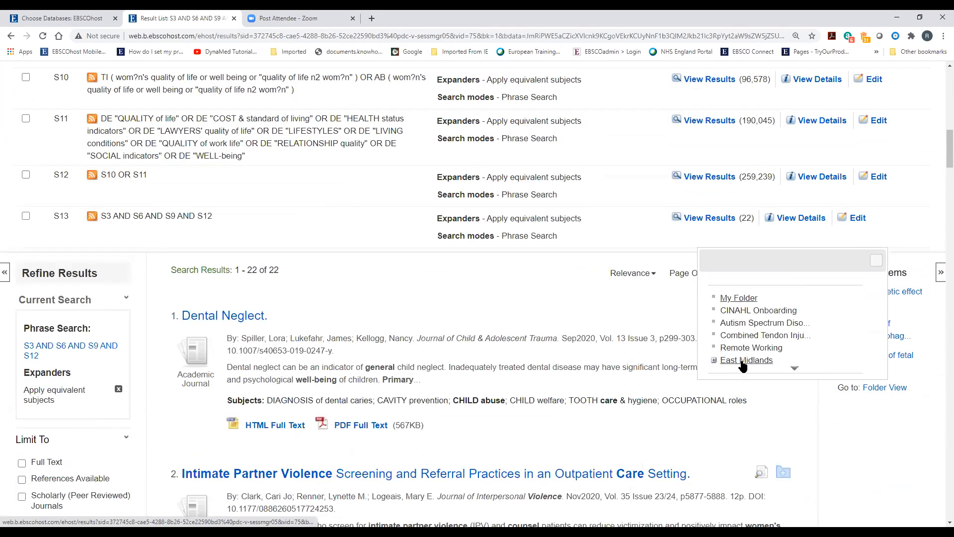
left_click(739, 298)
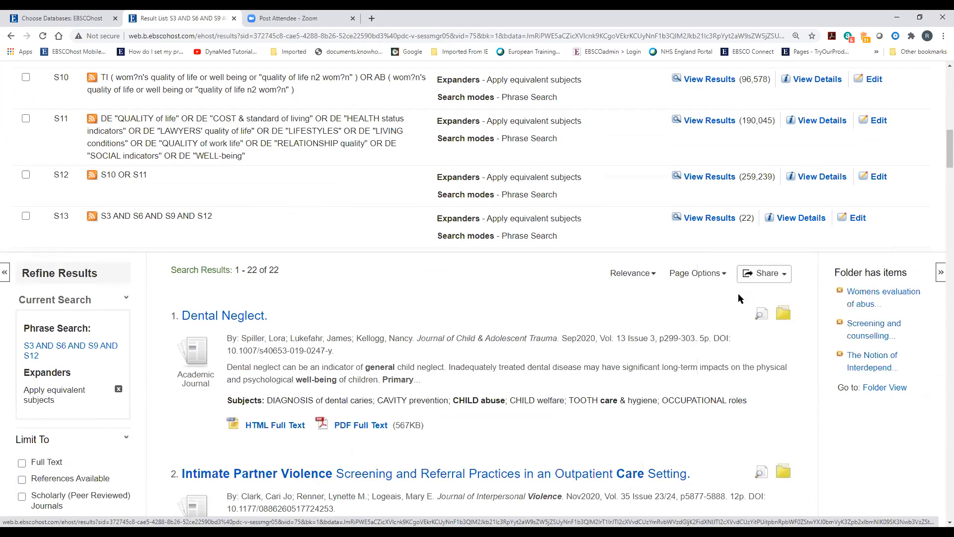
left_click(884, 390)
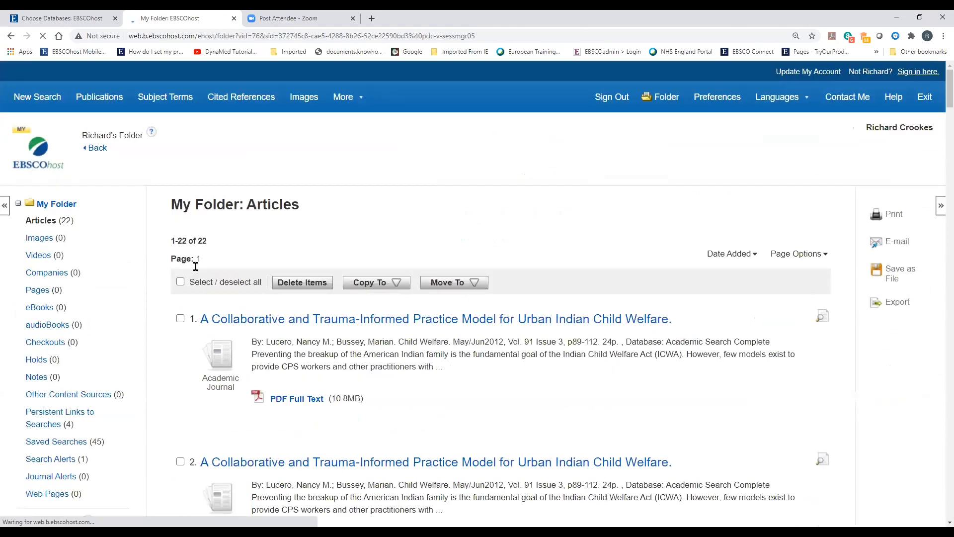
scroll(136, 322, "down", 2)
scroll(159, 315, "up", 3)
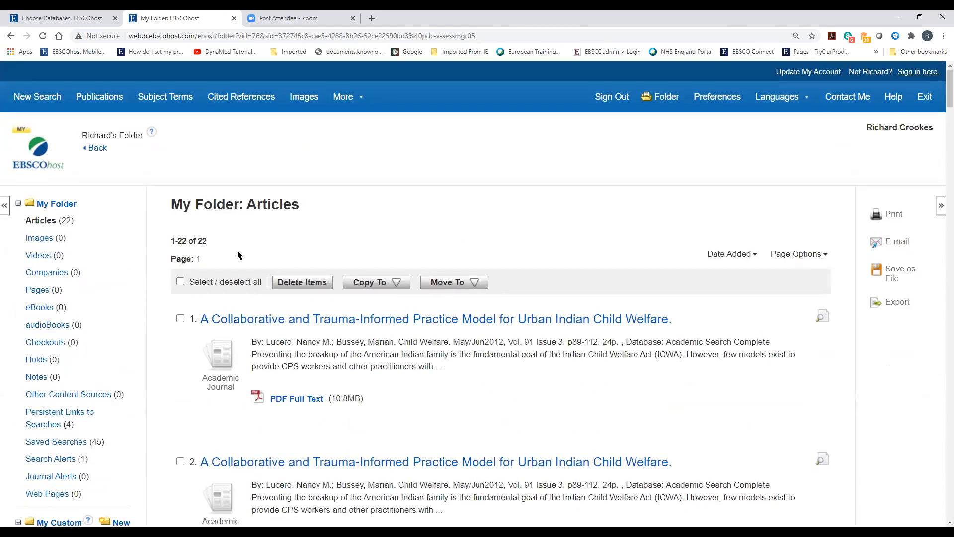
scroll(499, 401, "down", 15)
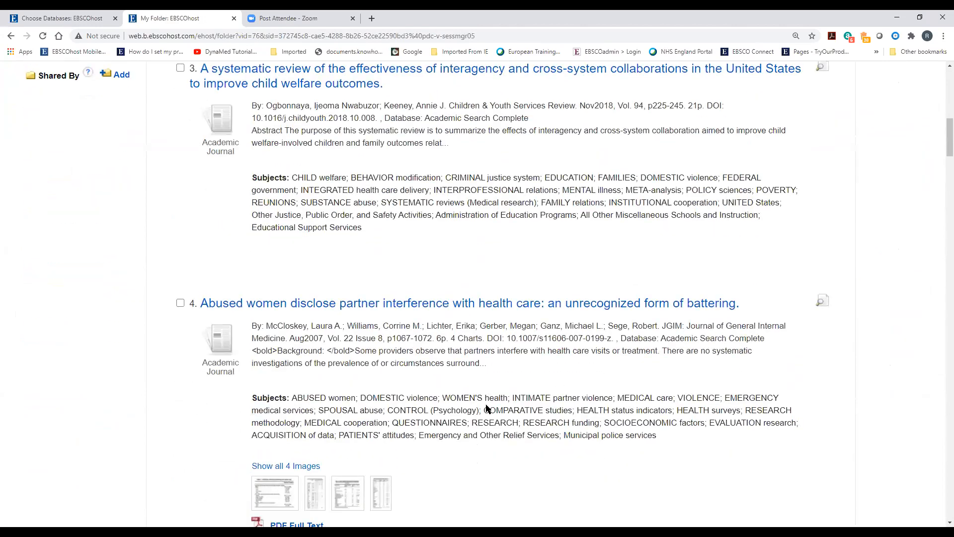
scroll(488, 409, "up", 7)
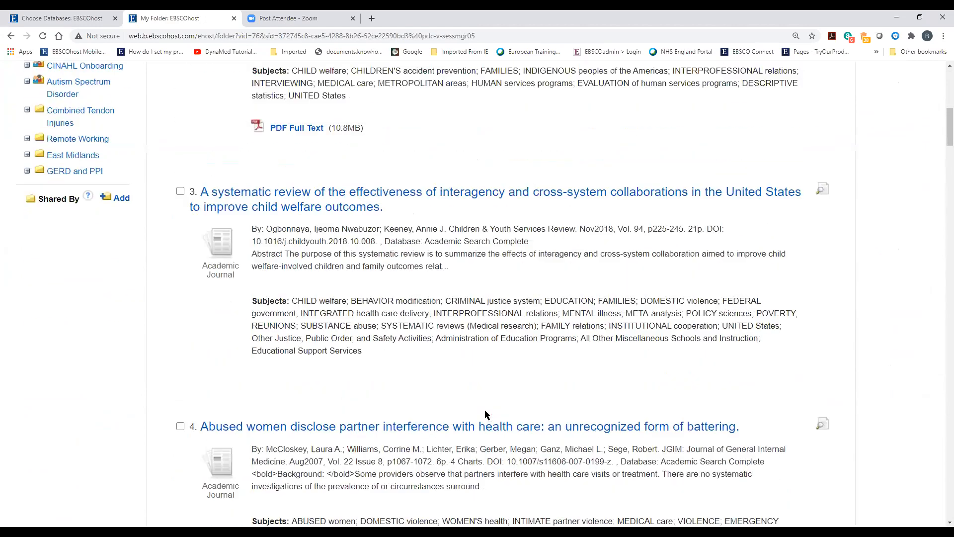
scroll(484, 410, "up", 5)
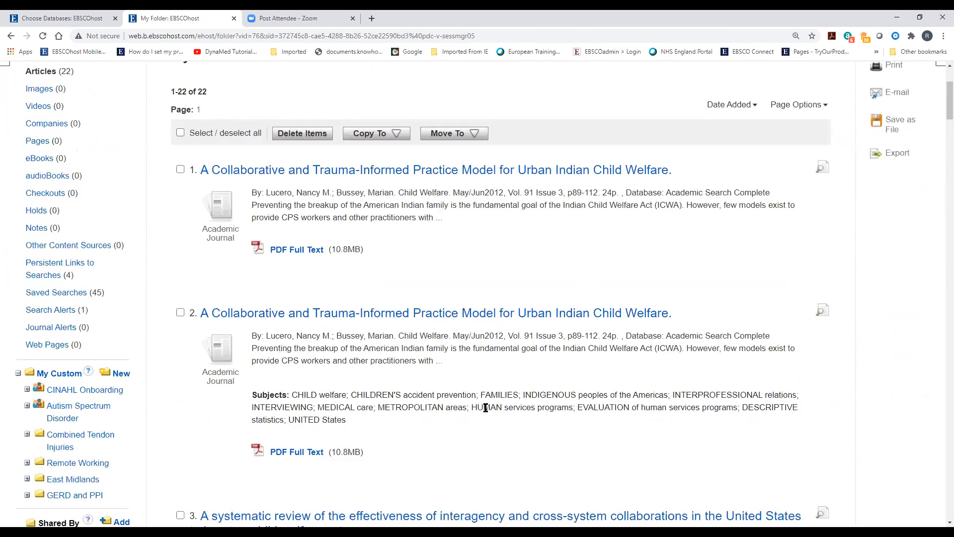
scroll(485, 408, "down", 3)
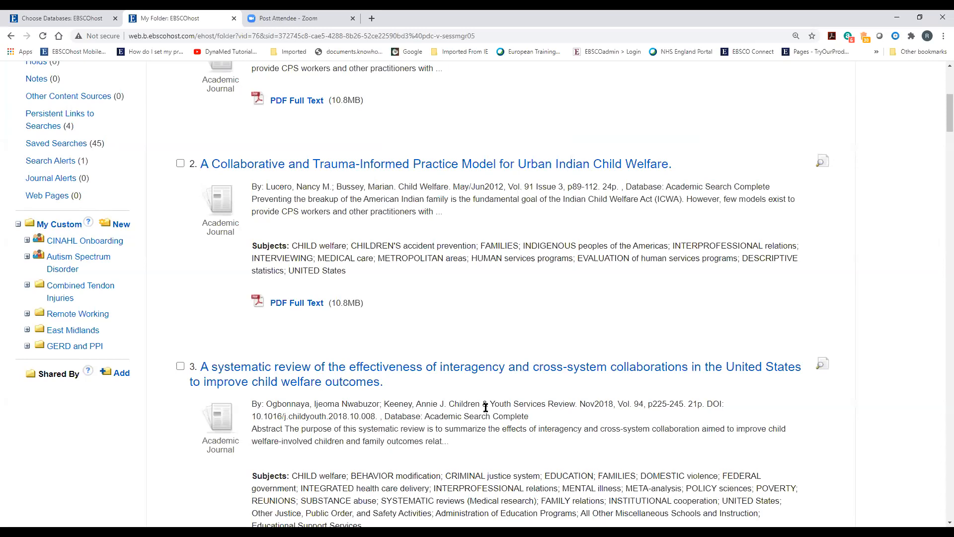
Create a new custom folder named 'NUIG Search'
left_click(122, 225)
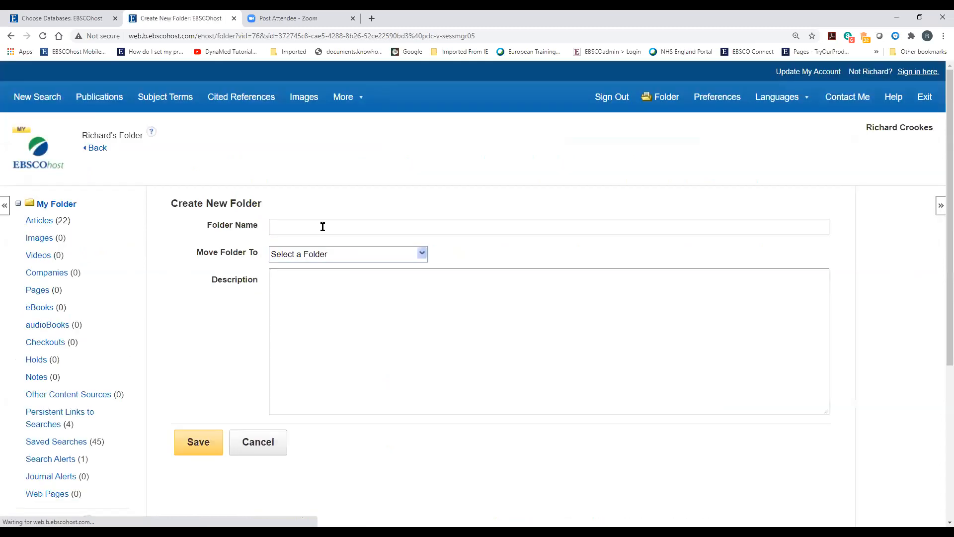
left_click(323, 226)
type("NU")
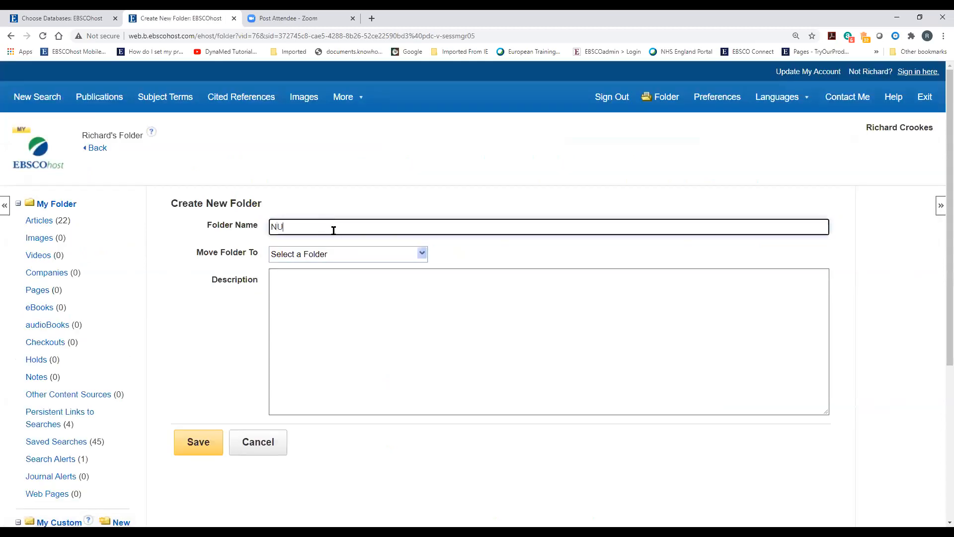
type("IG Searc")
left_click(192, 447)
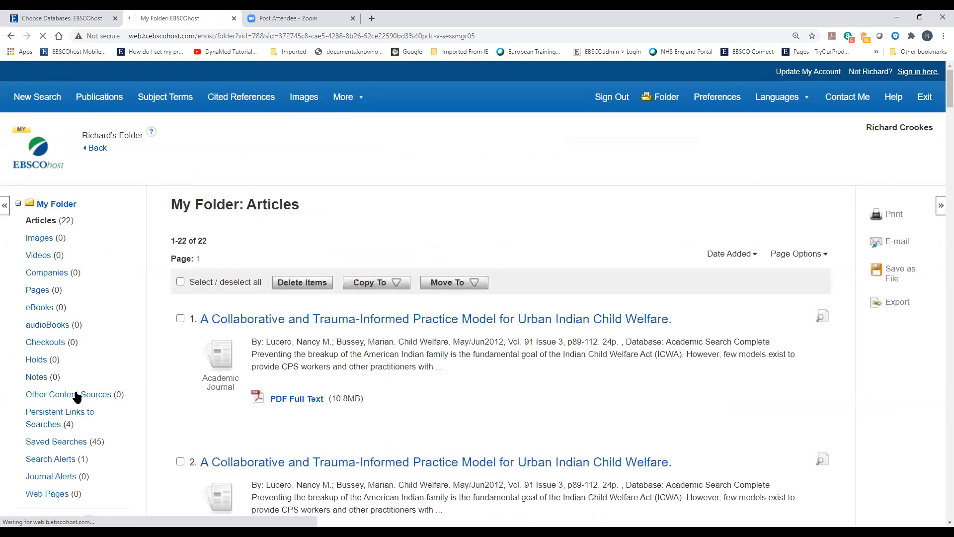
Select all 22 articles and move them into the NUIG Search folder
scroll(74, 393, "down", 5)
scroll(74, 393, "down", 2)
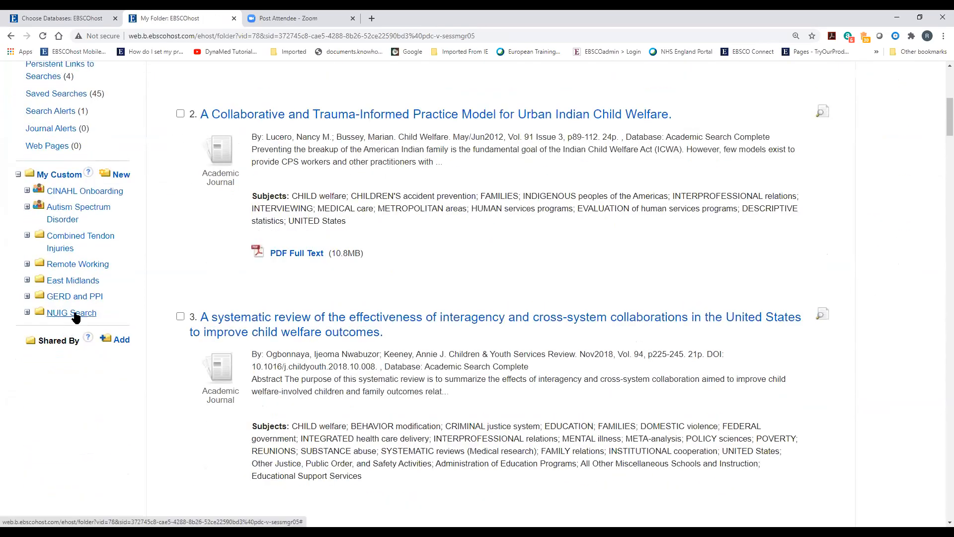
scroll(214, 350, "up", 2)
scroll(199, 333, "up", 5)
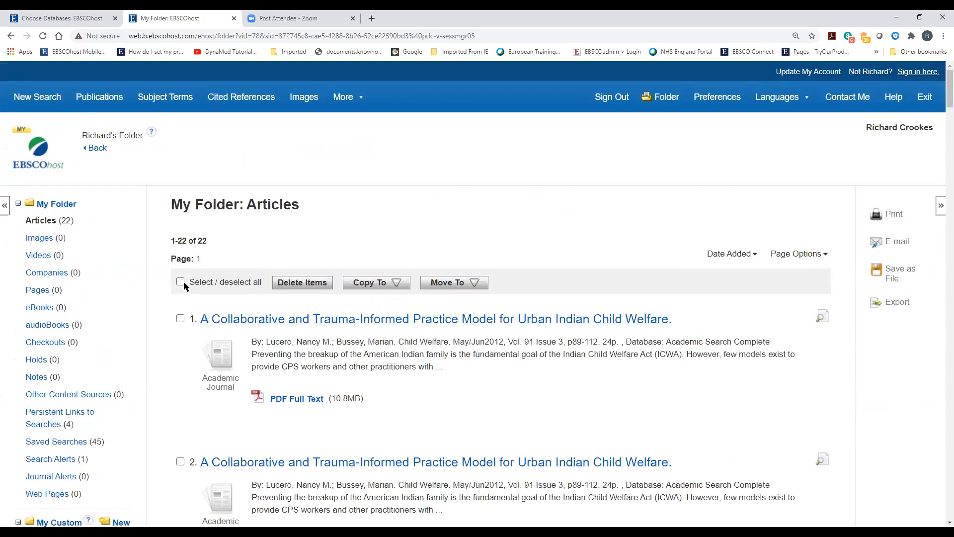
left_click(181, 282)
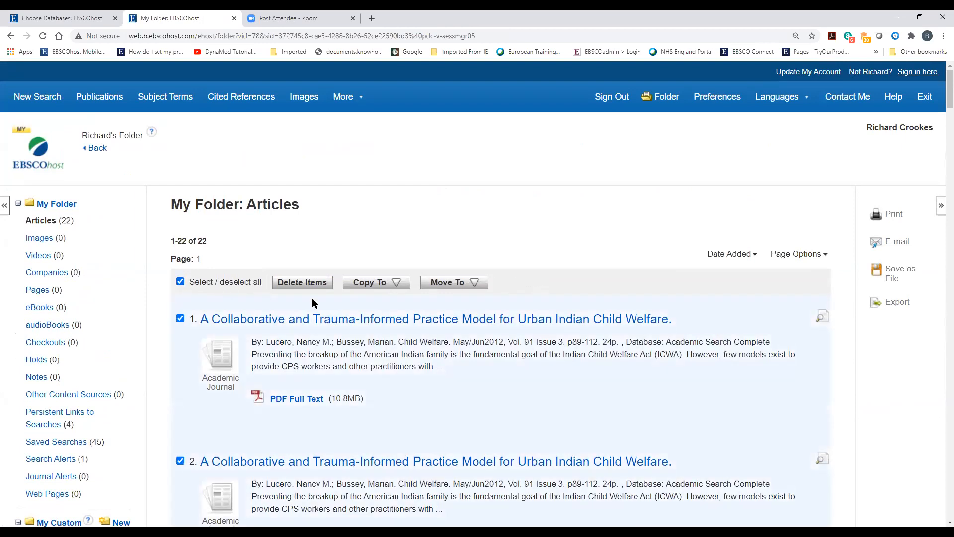
left_click(446, 288)
scroll(455, 397, "down", 1)
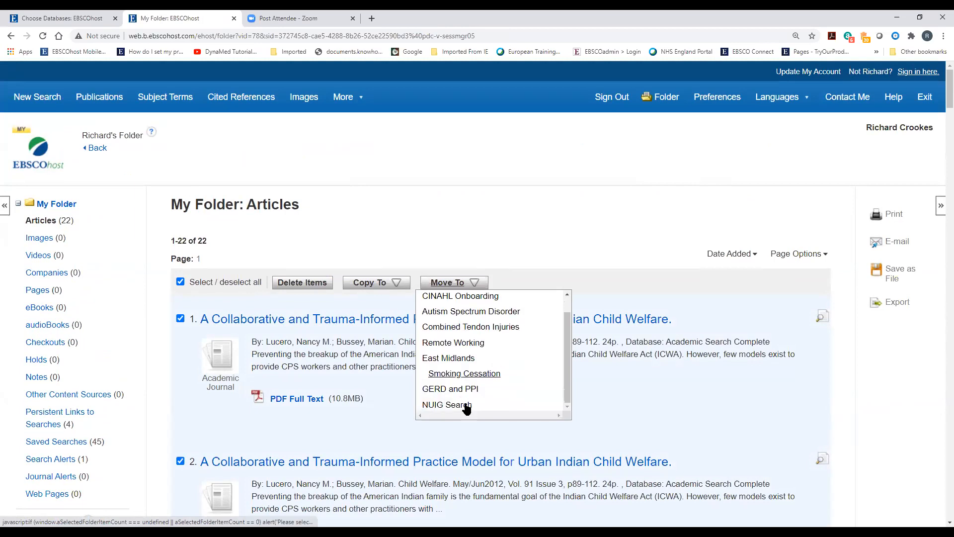
left_click(450, 405)
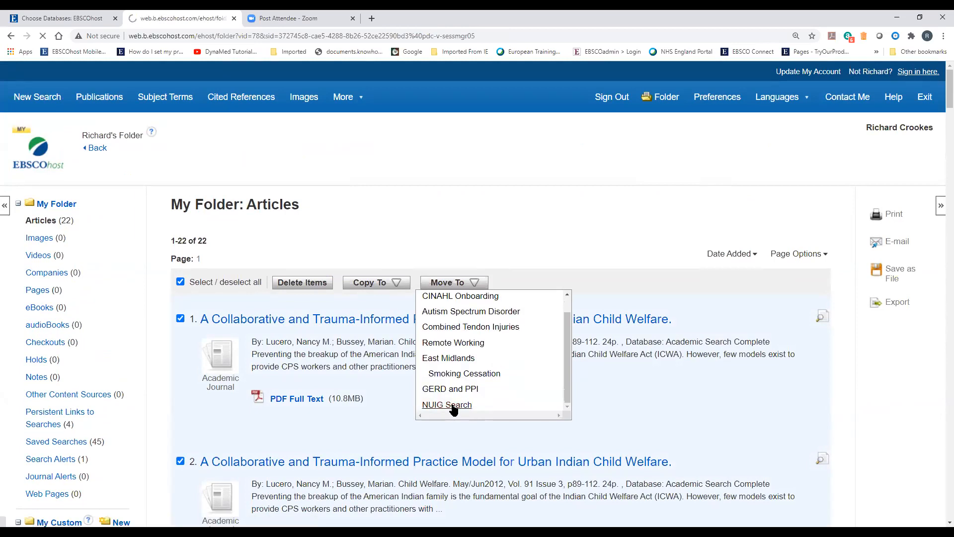
scroll(136, 366, "down", 4)
scroll(136, 361, "down", 1)
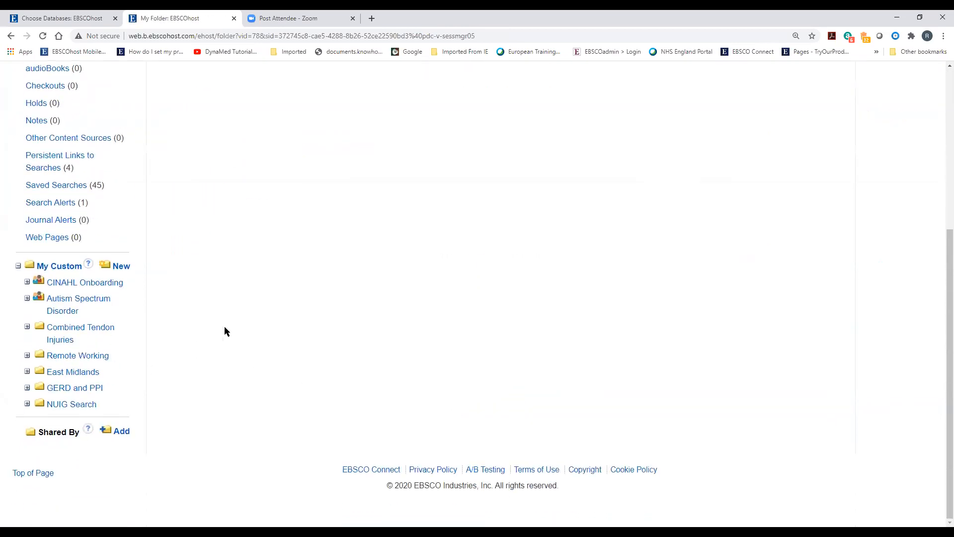
Expand NUIG Search to check its contents, then show the 45 saved searches
left_click(27, 404)
scroll(184, 361, "down", 1)
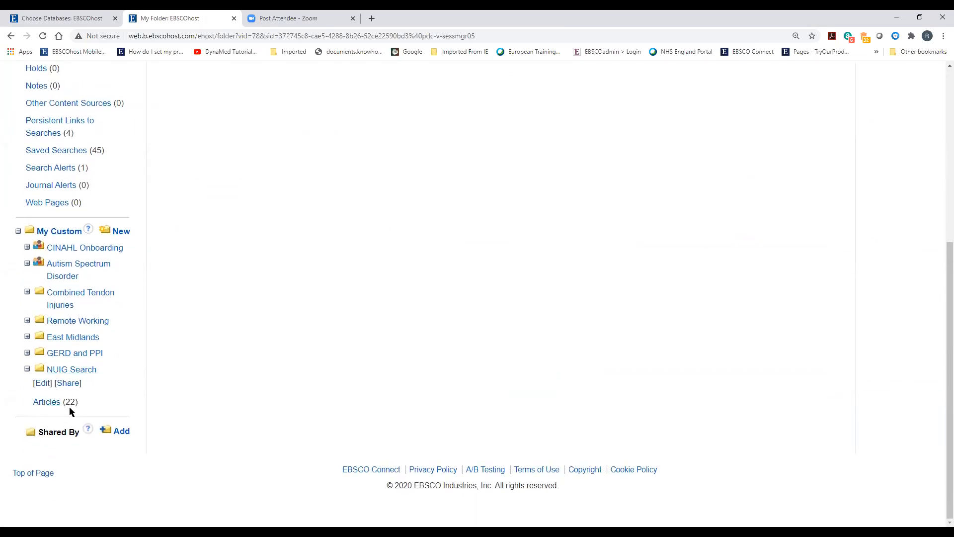
scroll(111, 420, "up", 3)
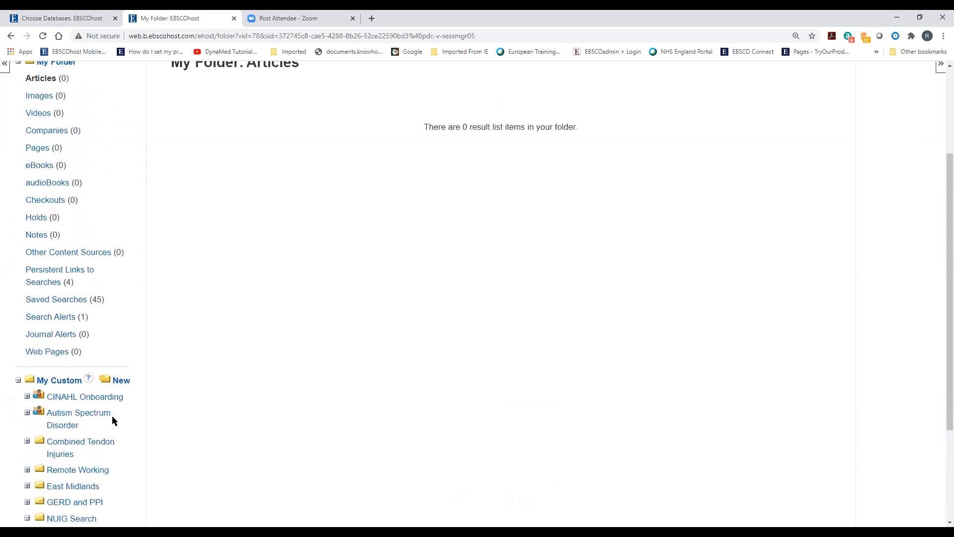
left_click(53, 300)
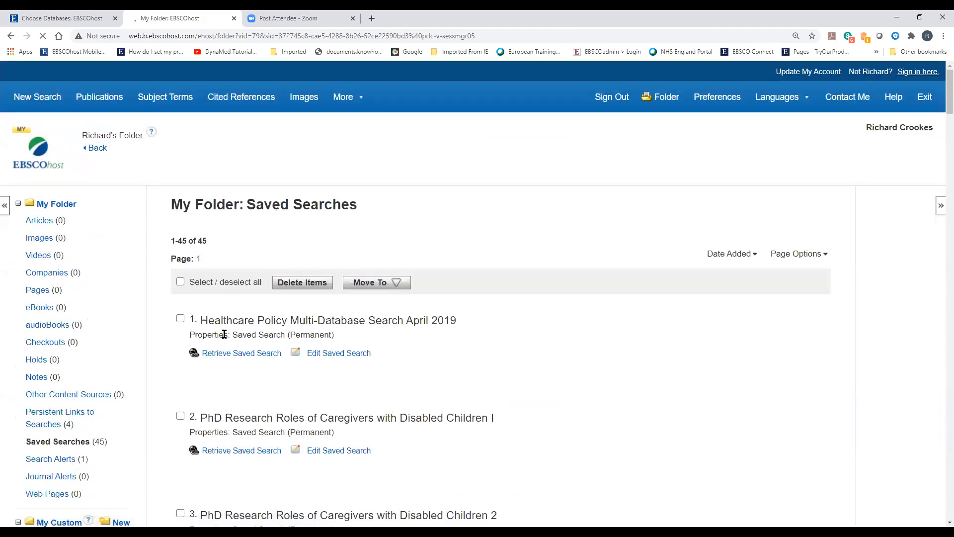
Sort the saved searches by Name, bringing Depression and Exercise to 8 and Domestic Violence and AP to 11
left_click(744, 258)
left_click(689, 277)
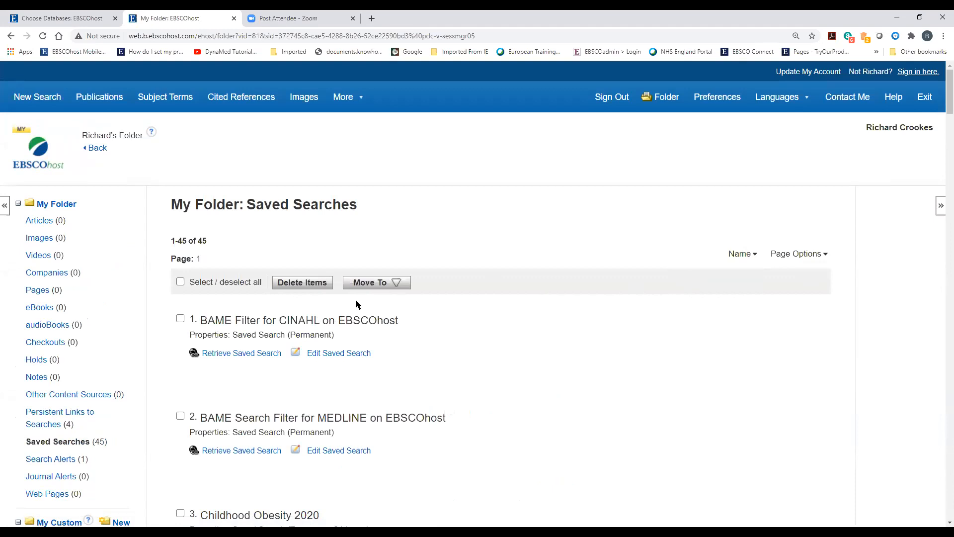
scroll(357, 303, "down", 14)
scroll(362, 309, "down", 8)
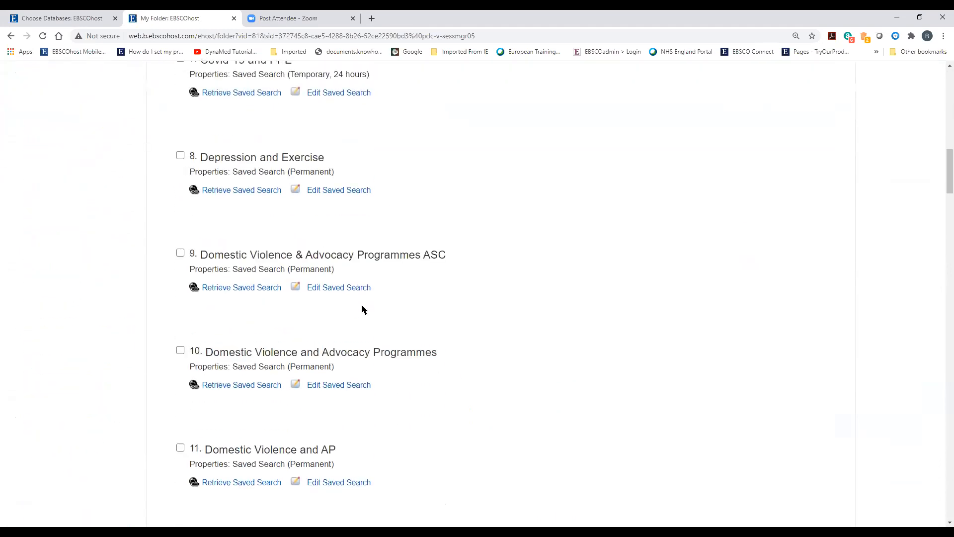
Tick saved search 11, Domestic Violence and AP, and move it to the NUIG Search folder
left_click(181, 199)
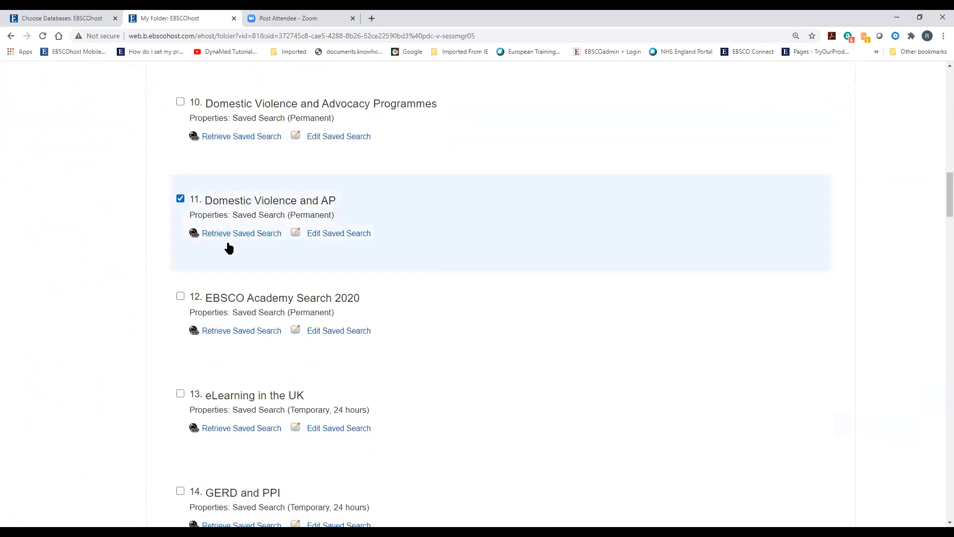
scroll(268, 275, "up", 6)
scroll(267, 280, "up", 8)
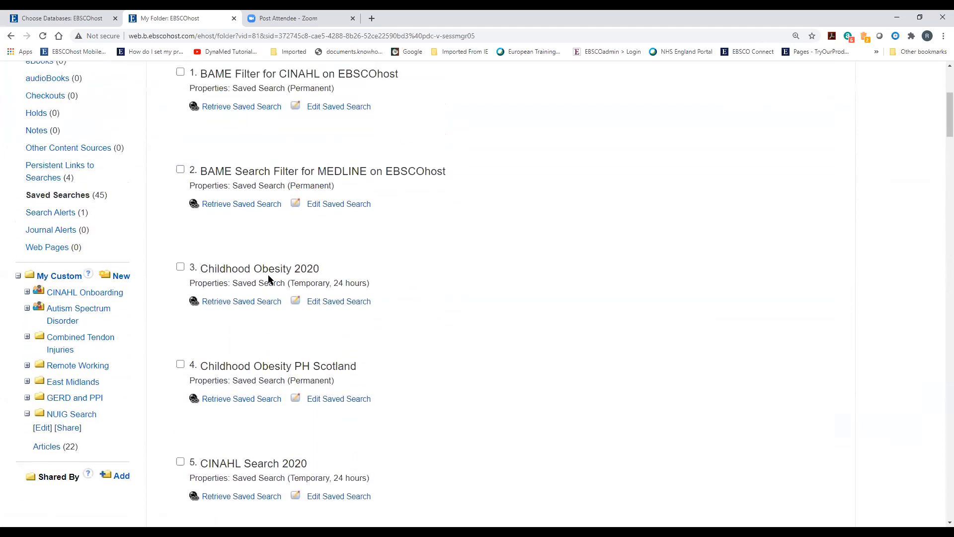
left_click(383, 284)
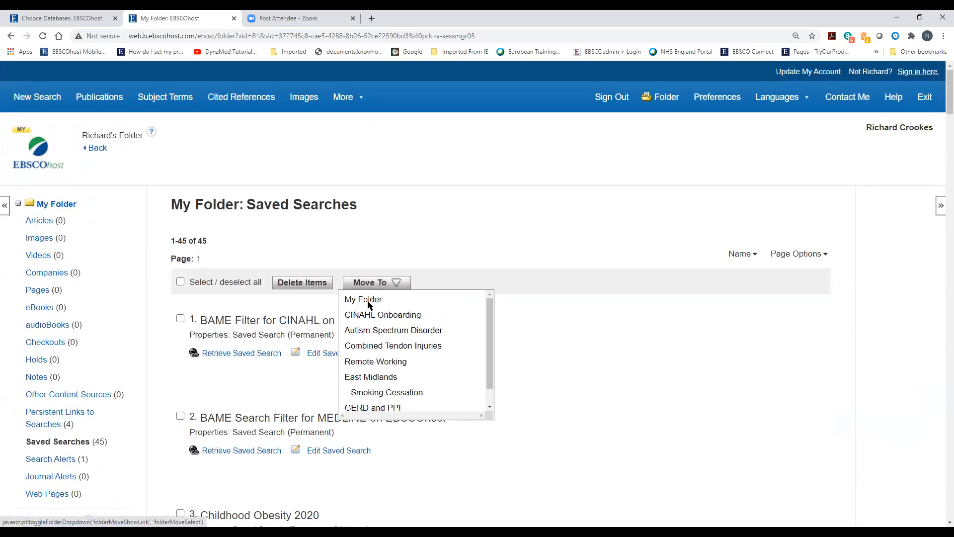
scroll(397, 393, "down", 1)
left_click(376, 406)
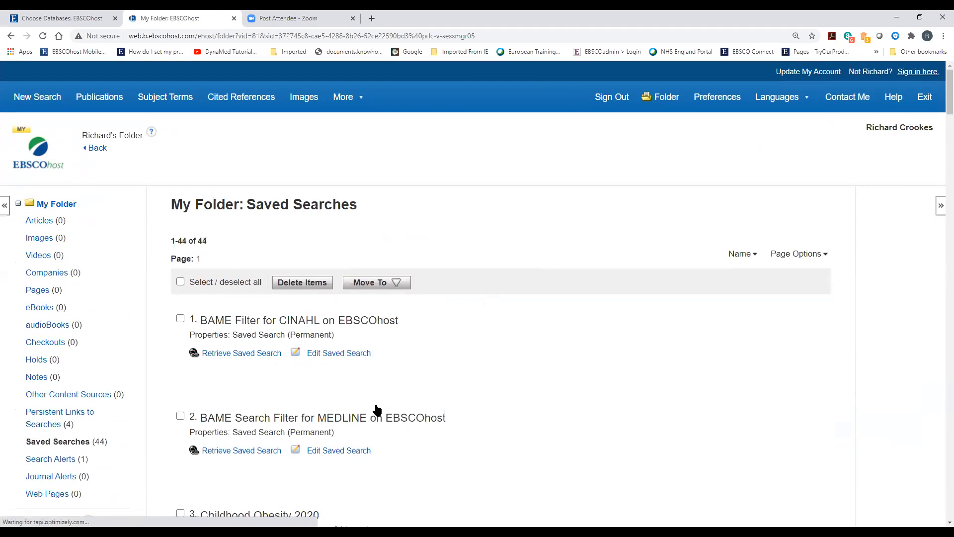
scroll(94, 367, "down", 9)
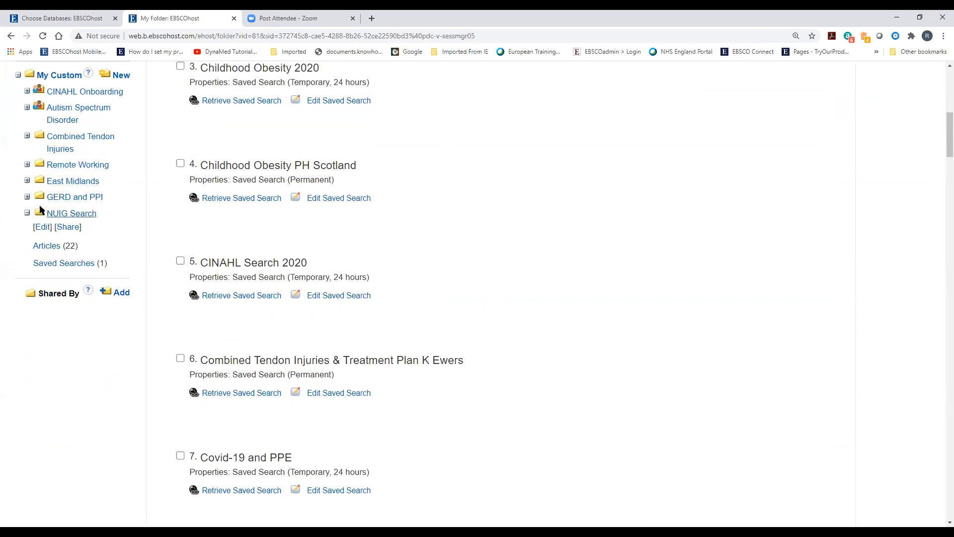
Open NUIG Search's sharing options and start, then erase, an invitee e-mail address
left_click(65, 228)
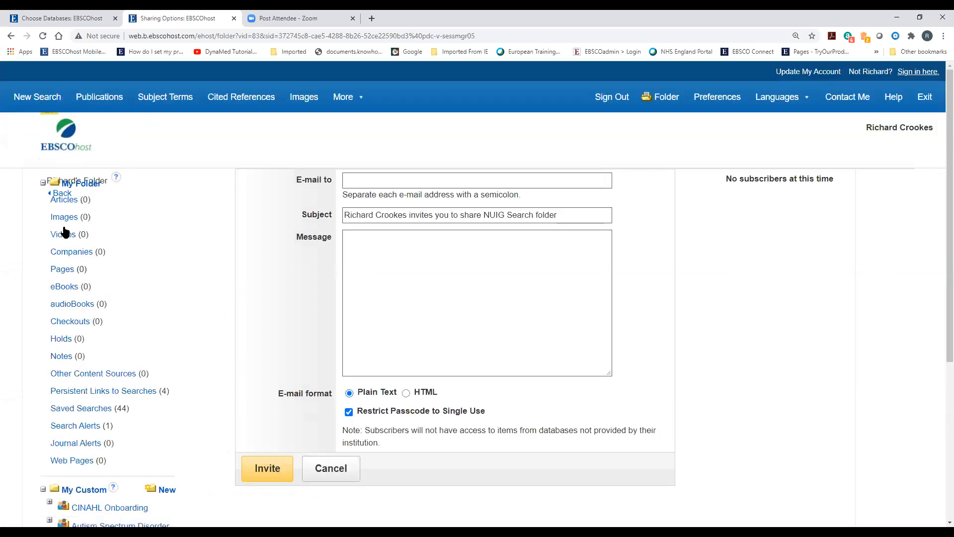
left_click(367, 180)
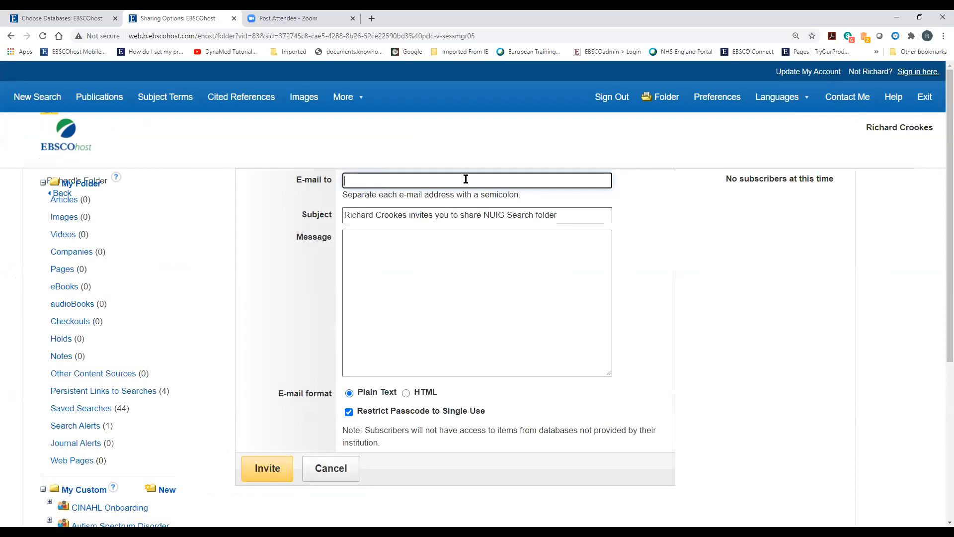
type("rcr")
key("BackSpace")
key("BackSpace")
key("BackSpace")
left_click(406, 252)
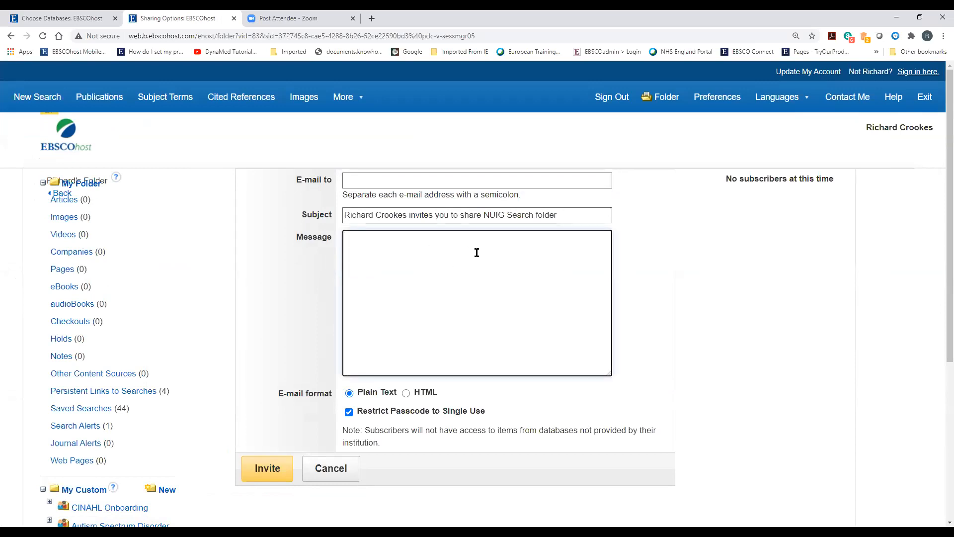
Allow the invitation passcode to be reused, then cancel the folder sharing invitation
scroll(286, 272, "down", 2)
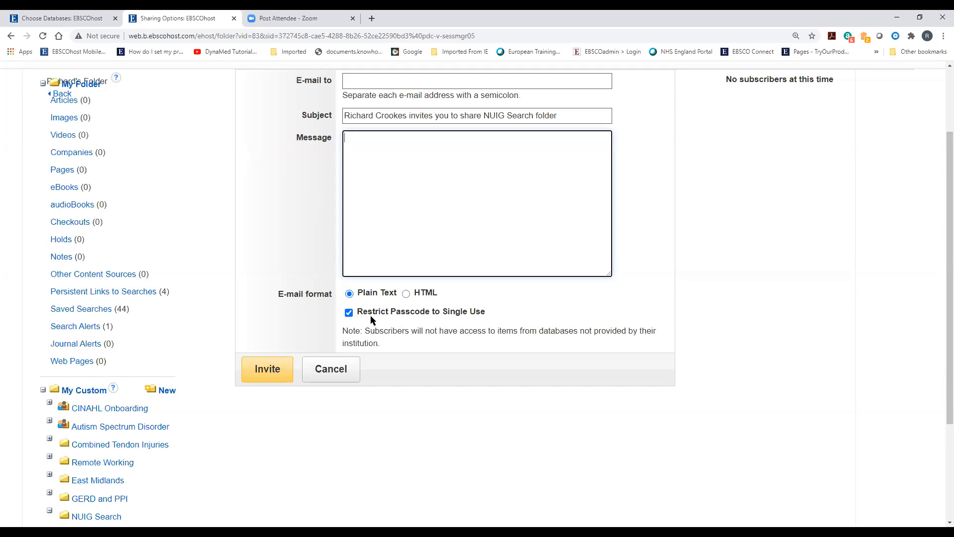
scroll(448, 372, "down", 2)
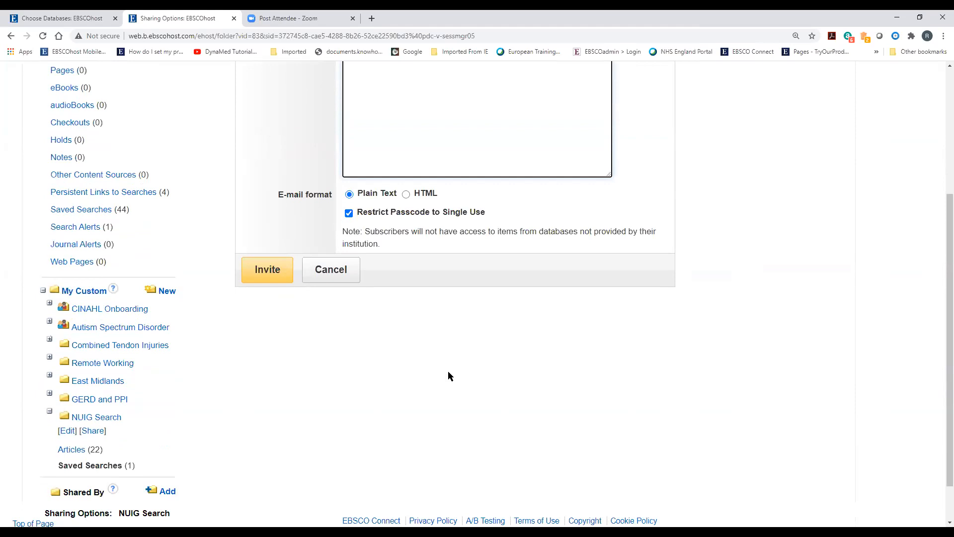
left_click(349, 212)
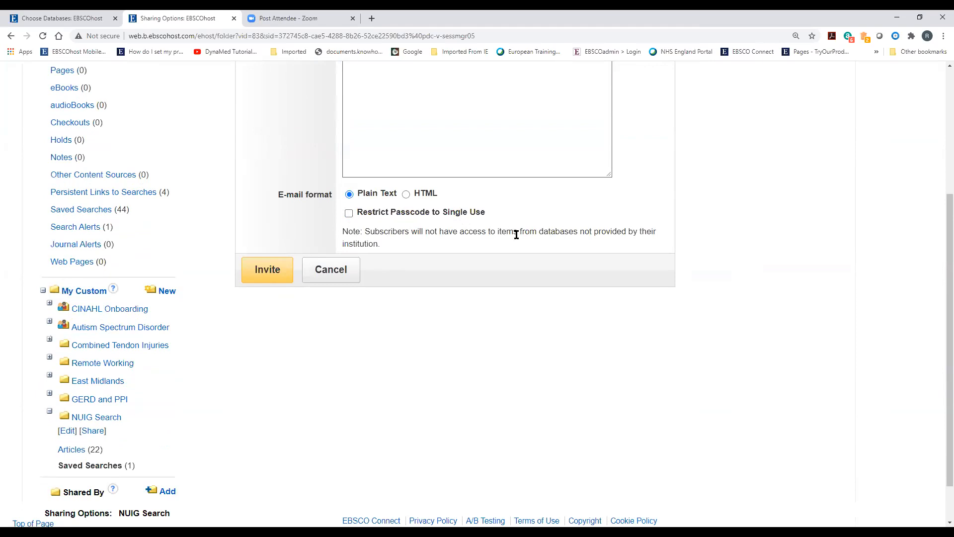
left_click(344, 271)
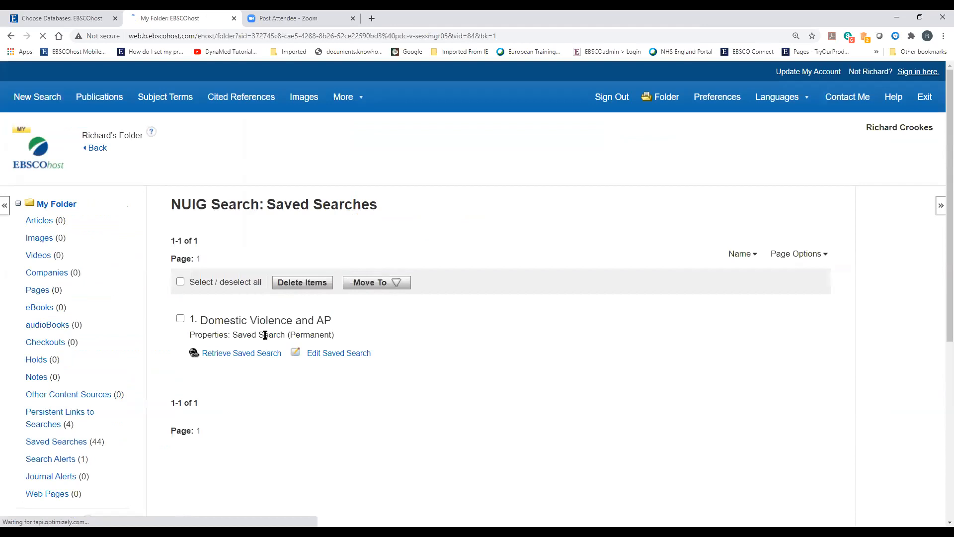
Open the Add Shared Folder passcode form from Shared By, then cancel it unused
scroll(157, 298, "down", 6)
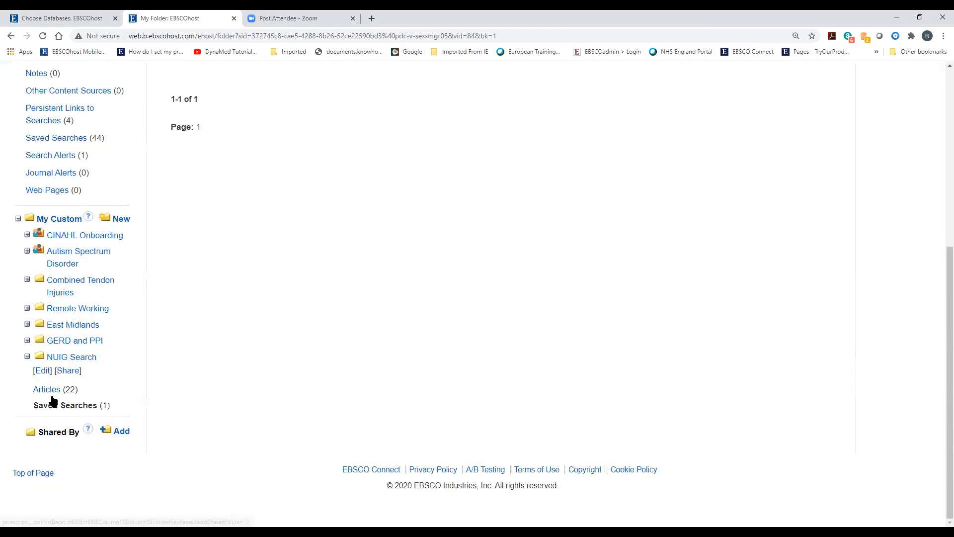
left_click(118, 436)
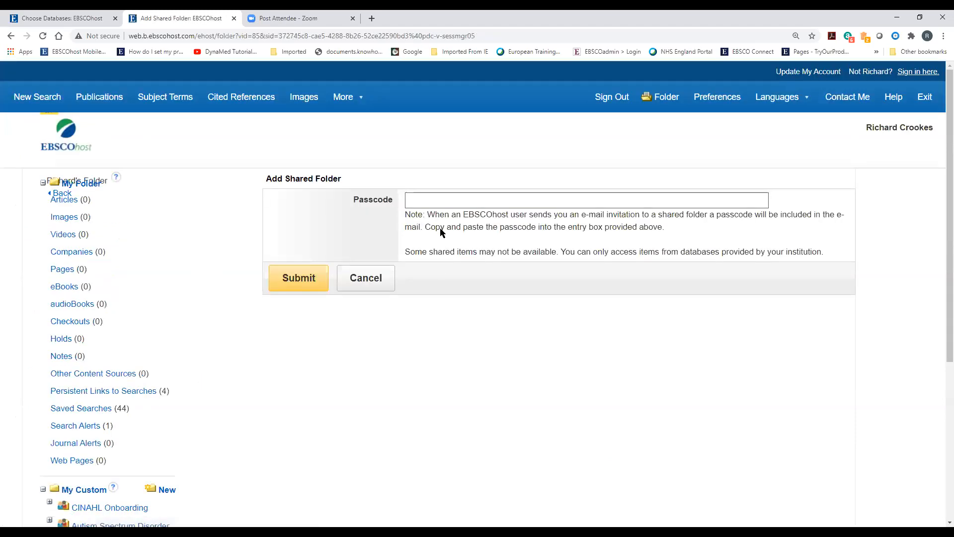
left_click(434, 200)
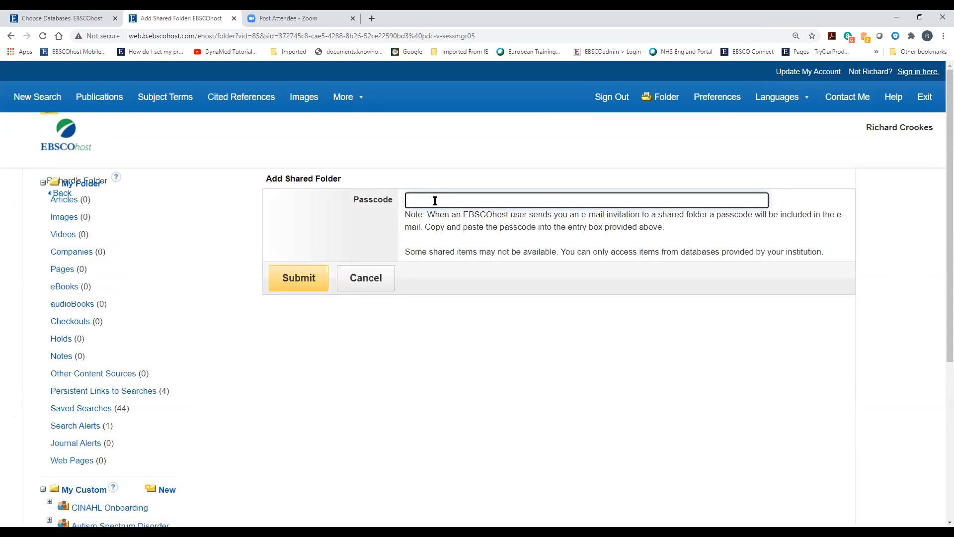
left_click(367, 282)
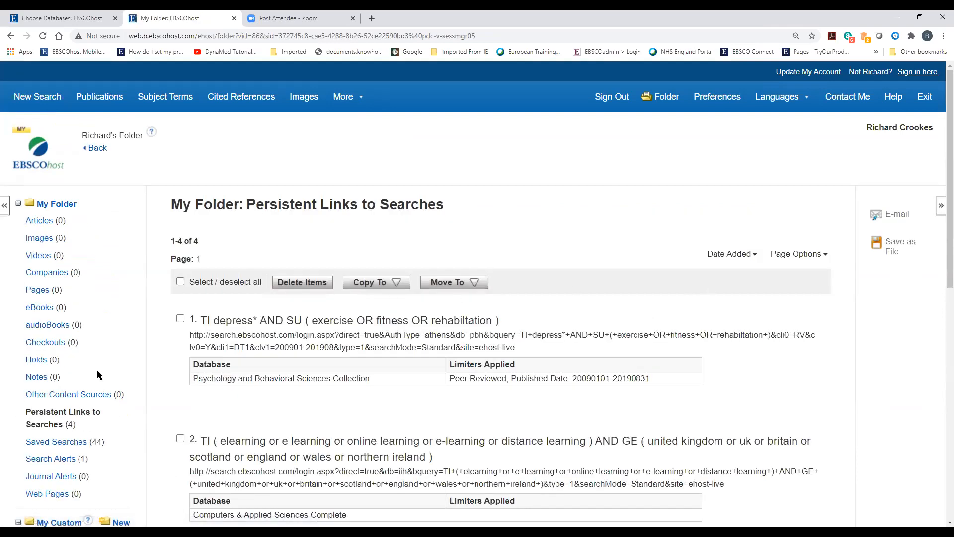
Scroll My Folder's persistent links and tick item 4, S3 AND S6
scroll(97, 370, "down", 2)
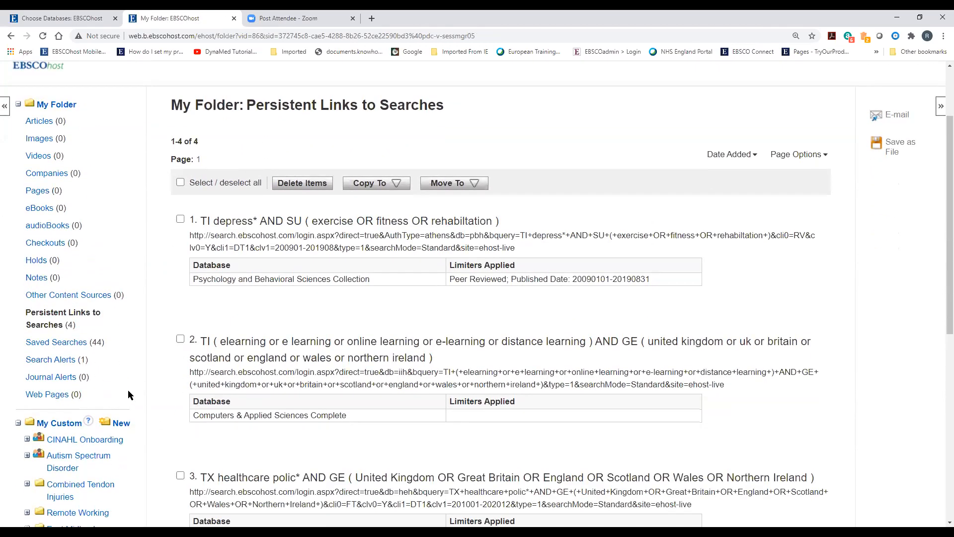
scroll(119, 401, "down", 4)
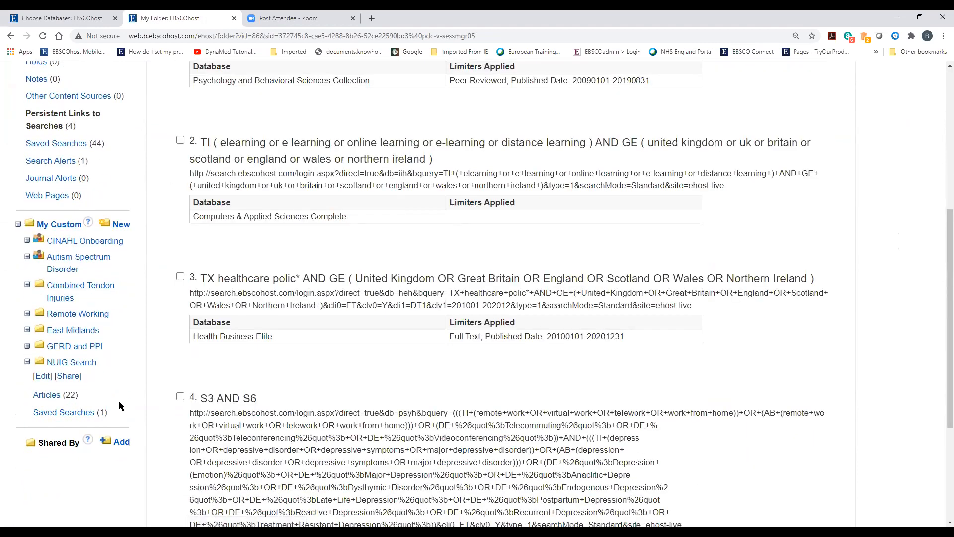
scroll(118, 401, "up", 2)
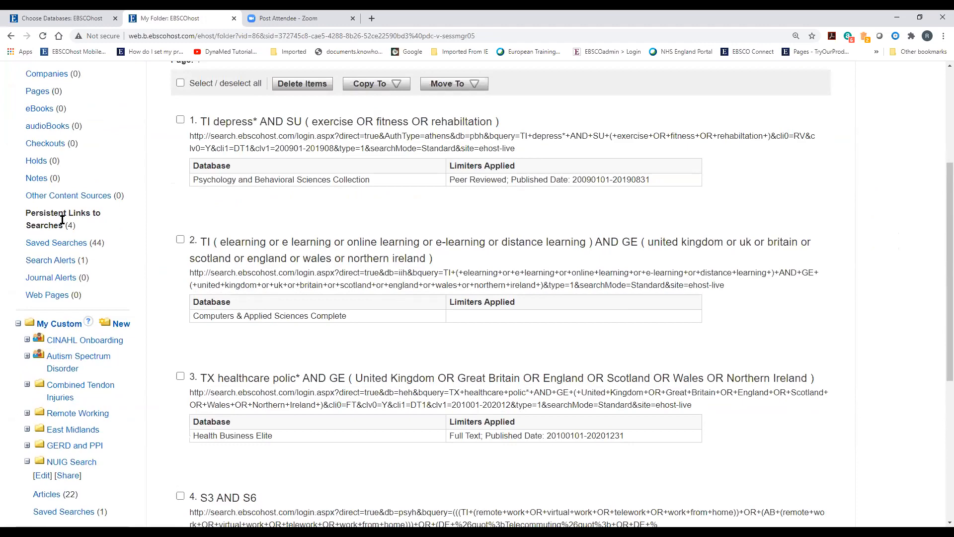
scroll(255, 376, "down", 4)
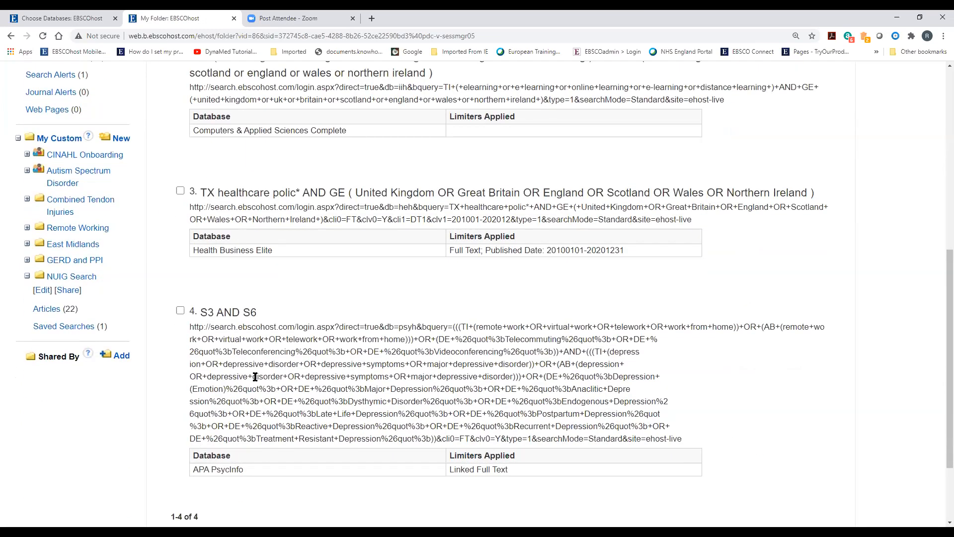
scroll(255, 378, "down", 1)
scroll(255, 381, "up", 9)
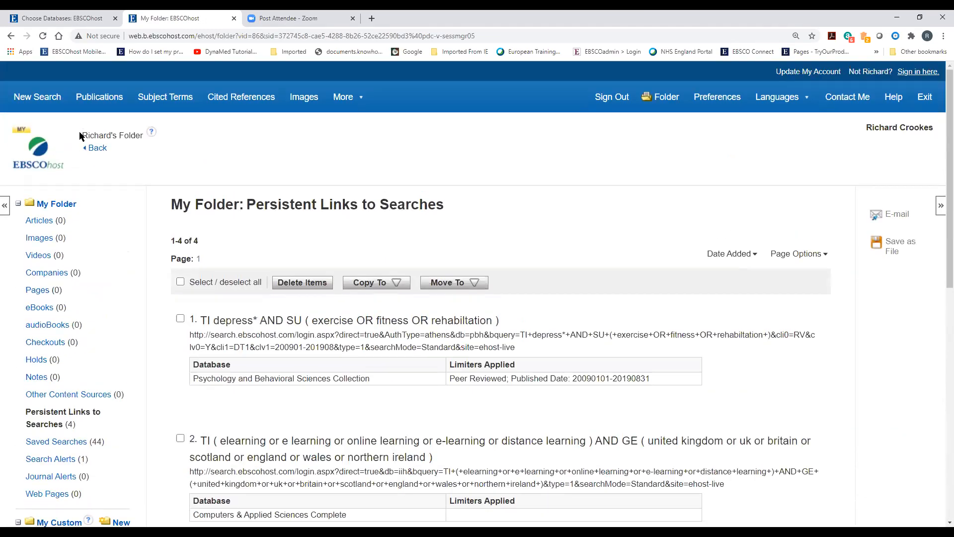
scroll(204, 348, "down", 6)
scroll(202, 296, "down", 2)
left_click(180, 250)
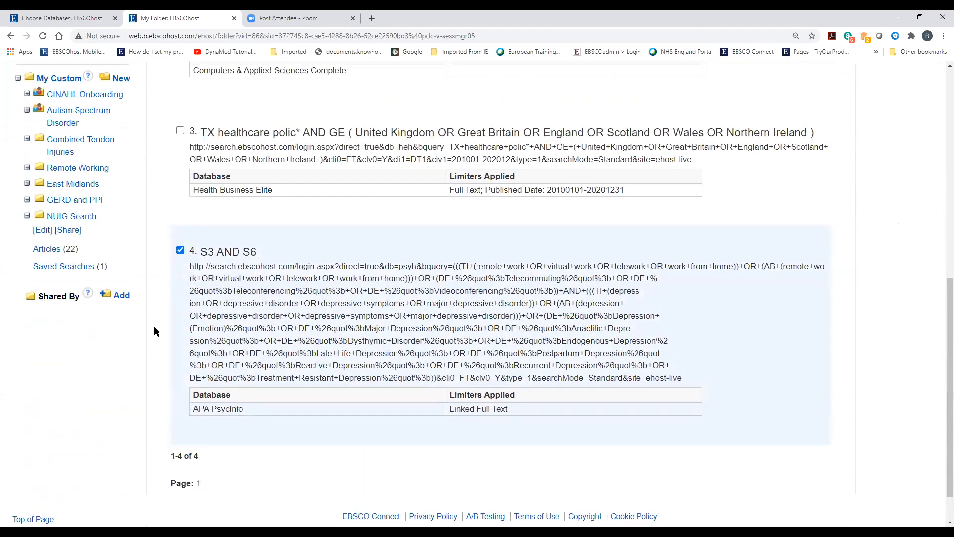
Move the S3 AND S6 link into NUIG Search, leaving 3 links in My Folder
scroll(153, 326, "up", 8)
left_click(452, 282)
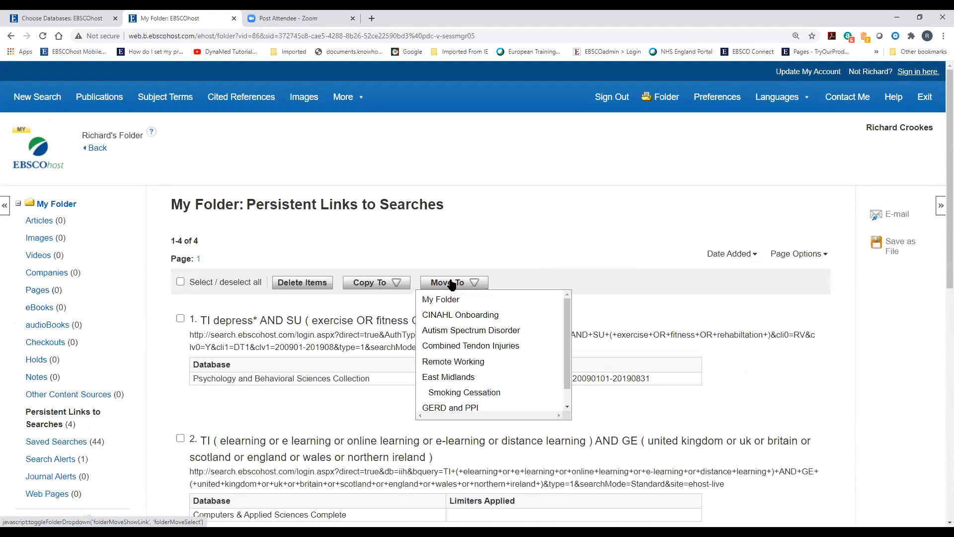
scroll(454, 405, "down", 1)
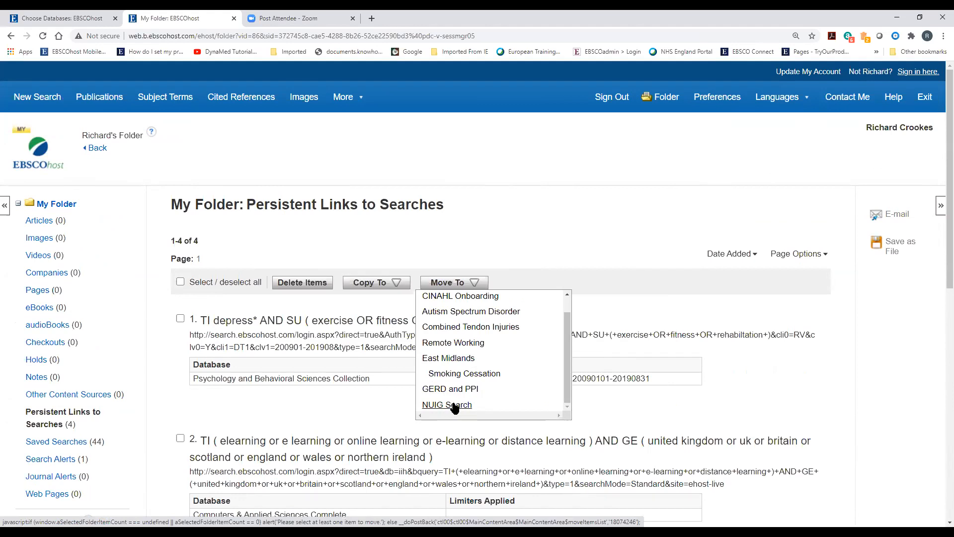
left_click(455, 405)
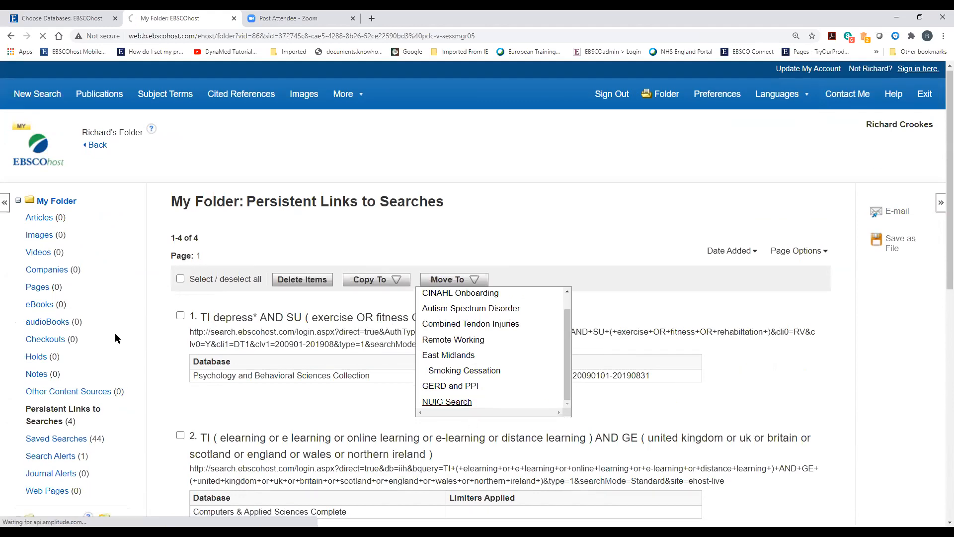
scroll(119, 313, "down", 1)
scroll(132, 295, "down", 6)
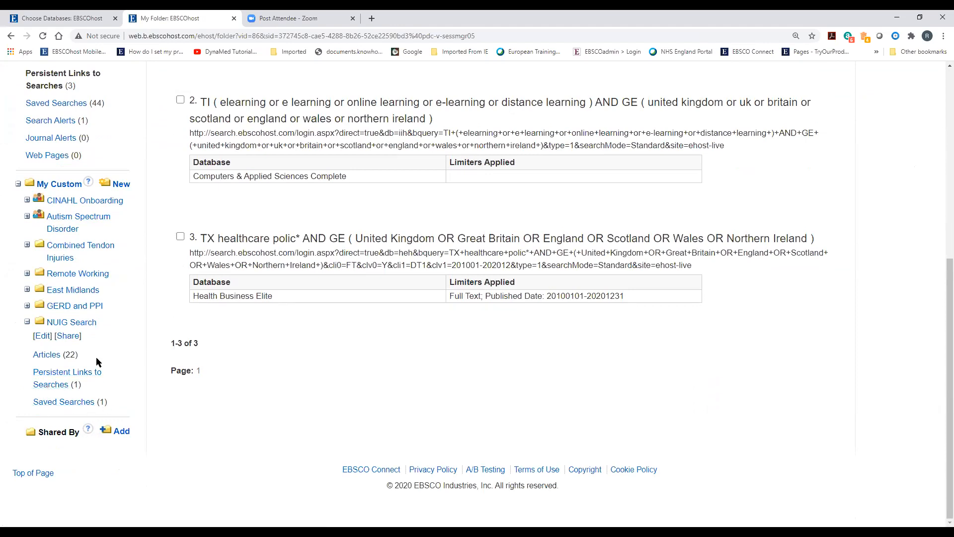
scroll(110, 441, "up", 1)
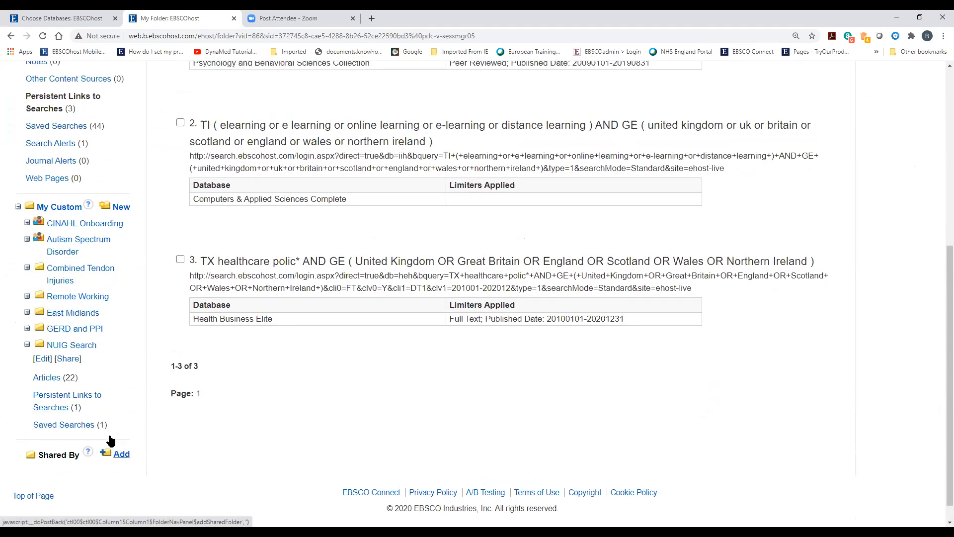
scroll(110, 441, "up", 6)
left_click(97, 148)
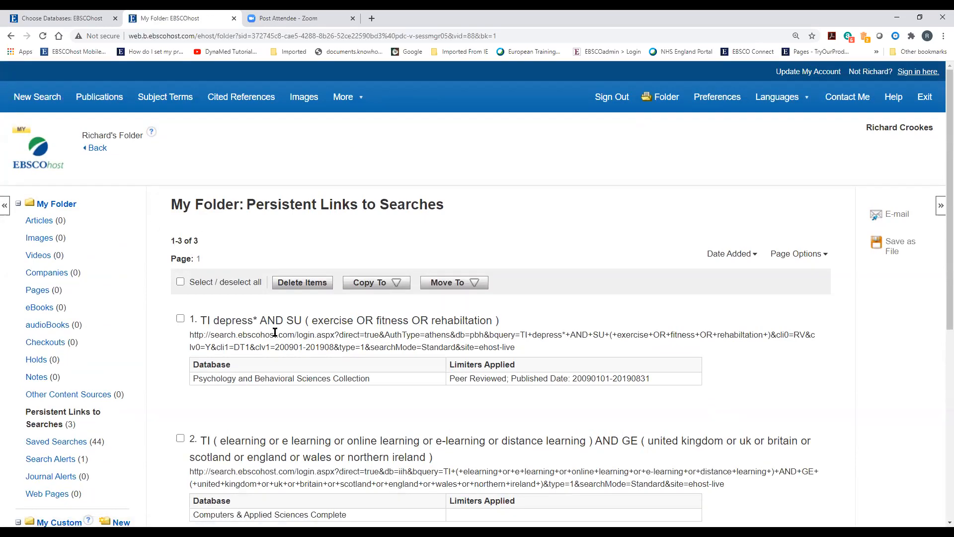
Go back to the 22 S3 AND S6 AND S9 AND S12 results, check Share options, and open Dental Neglect
left_click(95, 150)
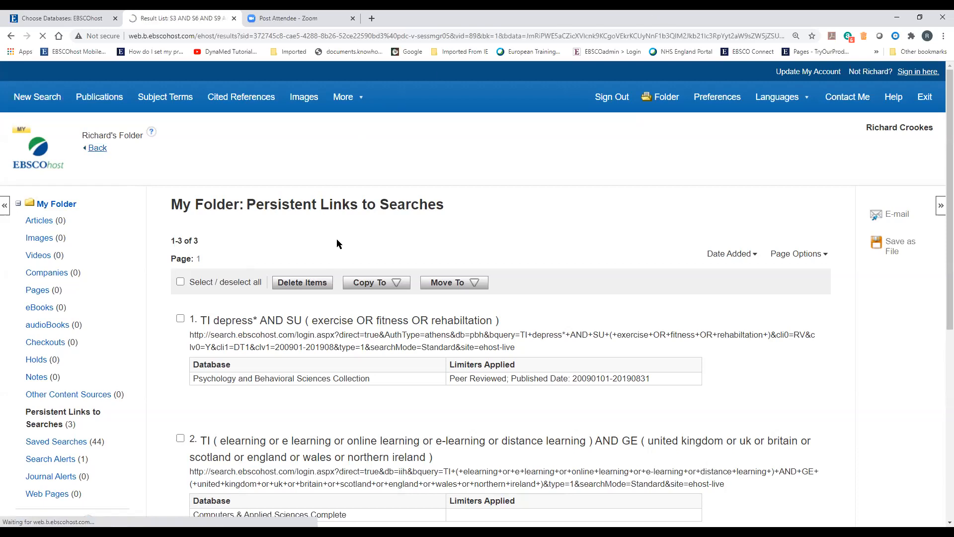
scroll(387, 396, "down", 15)
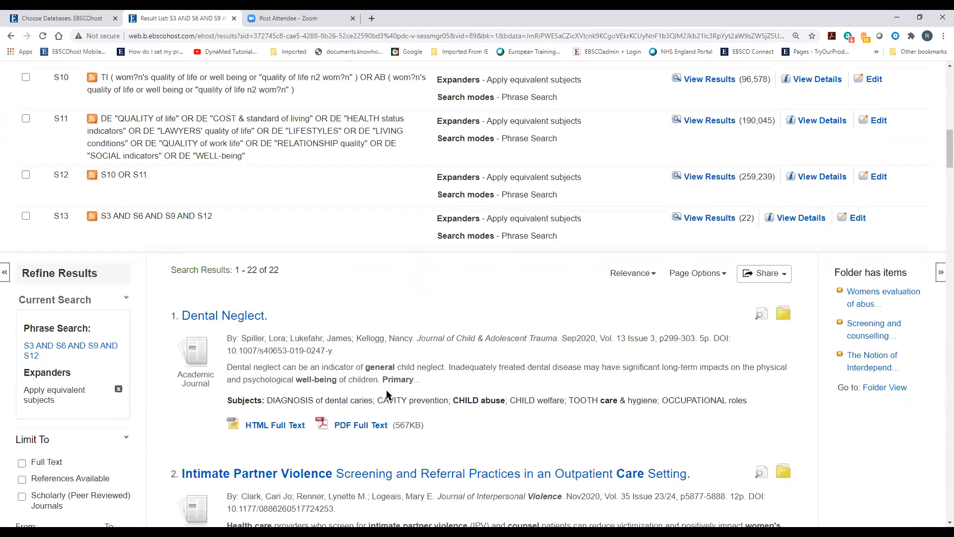
left_click(760, 275)
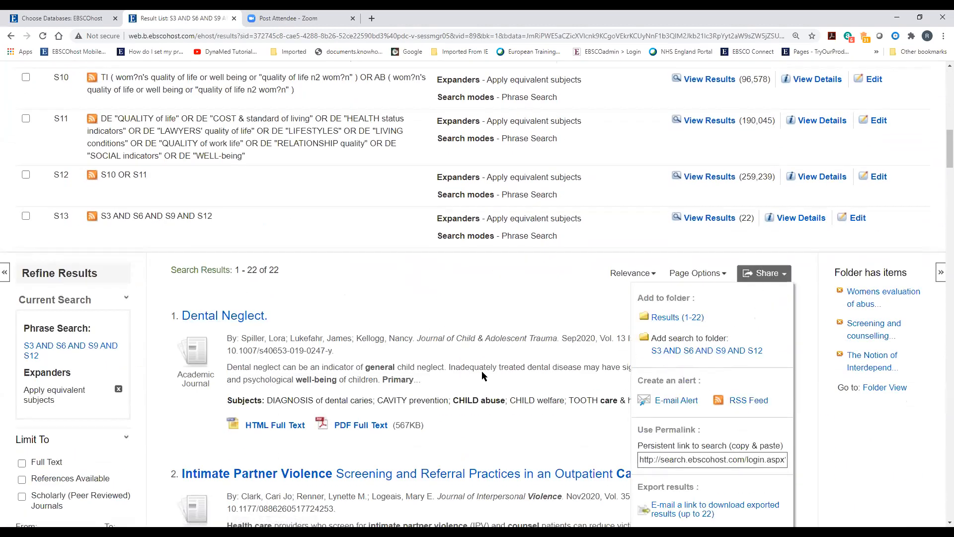
scroll(415, 363, "down", 2)
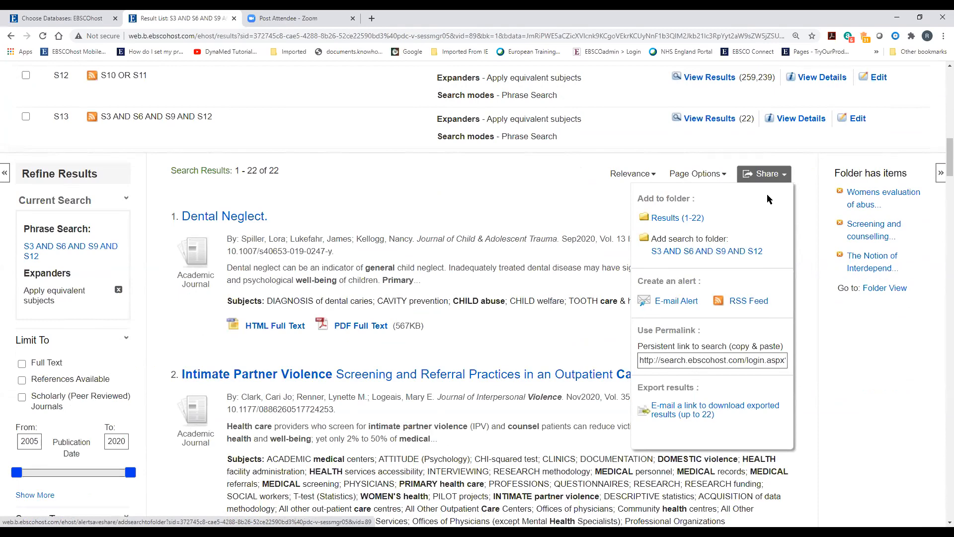
left_click(415, 228)
scroll(437, 363, "up", 9)
scroll(442, 386, "up", 6)
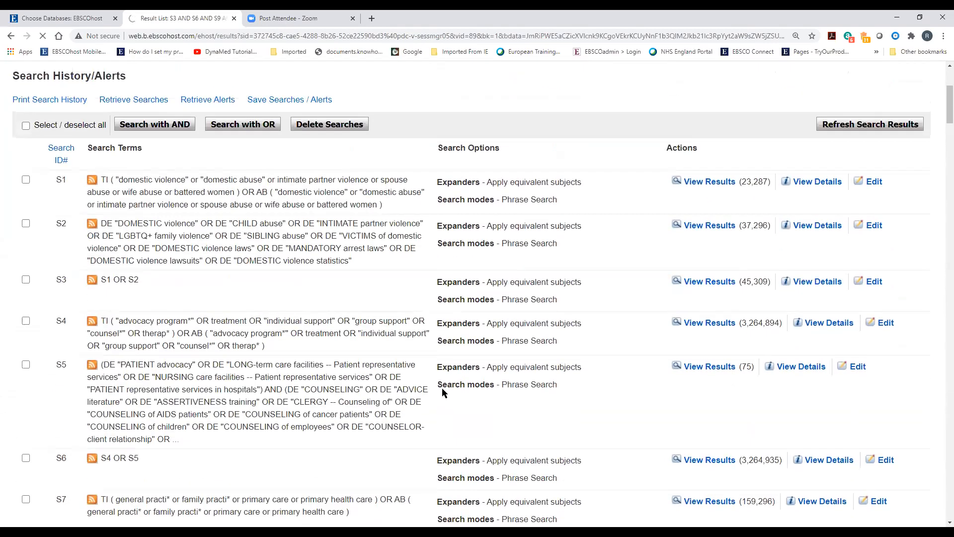
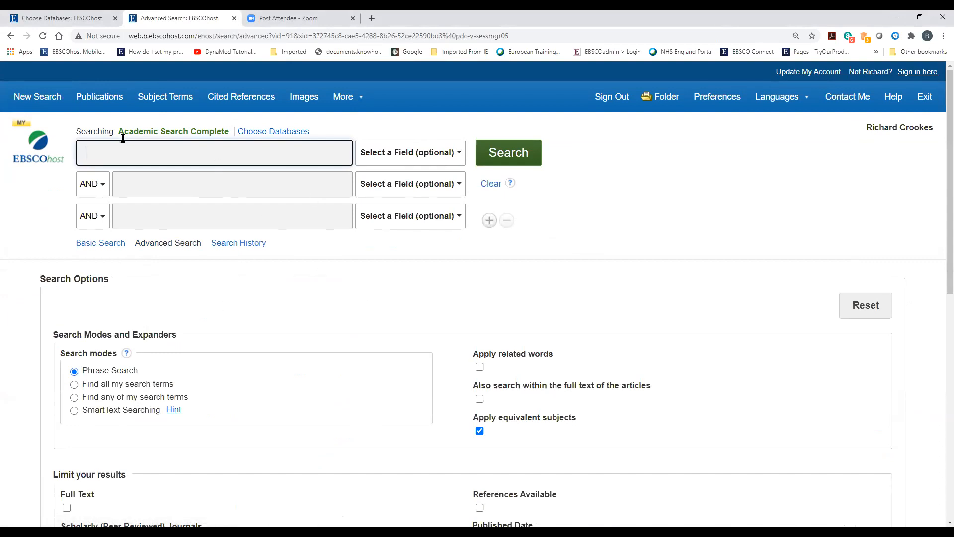
Search Academic Search Complete for Ireland in the GE Geographic Terms field
left_click(406, 154)
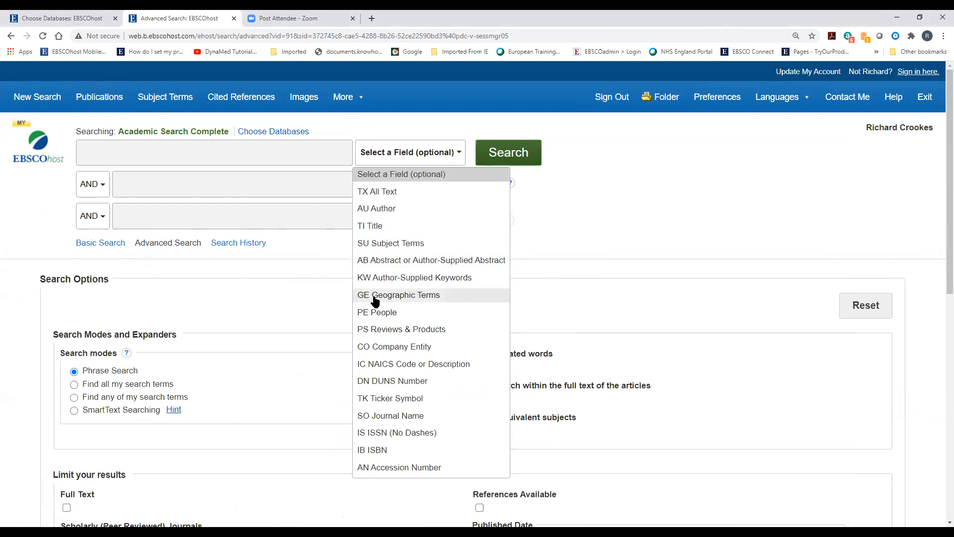
left_click(432, 298)
left_click(217, 160)
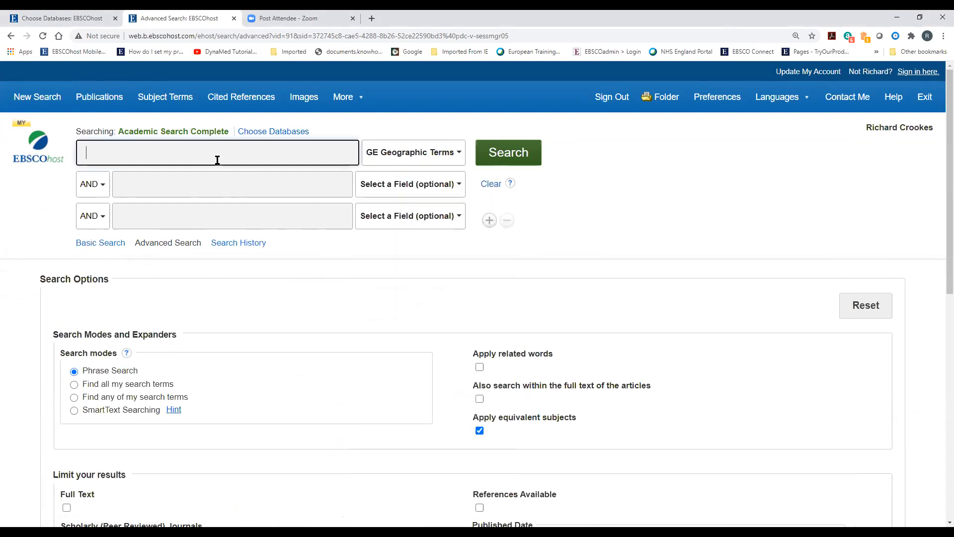
type("Ireland")
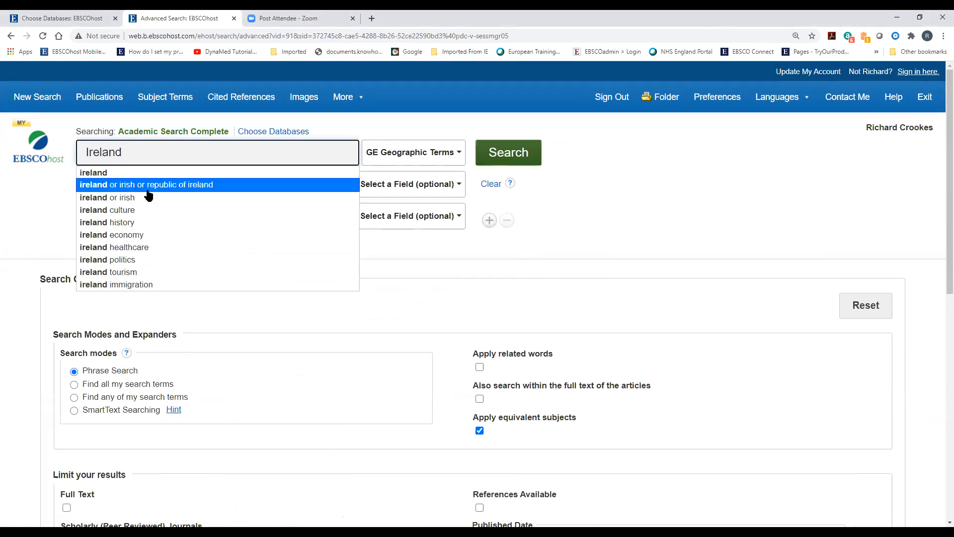
left_click(500, 157)
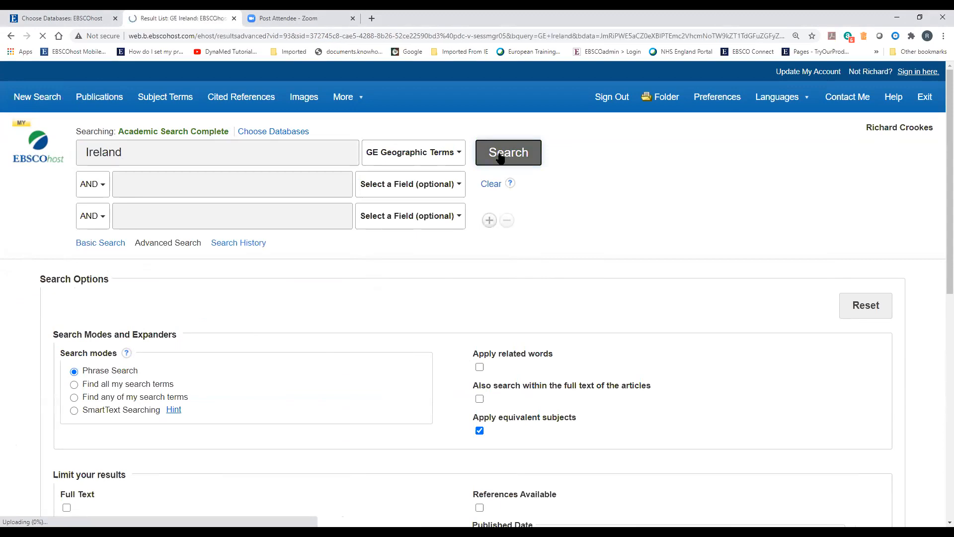
Skim the Ireland results, highlighting result 3's DUBLIN and IRELAND subjects, then return to the search history
scroll(273, 373, "down", 2)
scroll(247, 437, "down", 12)
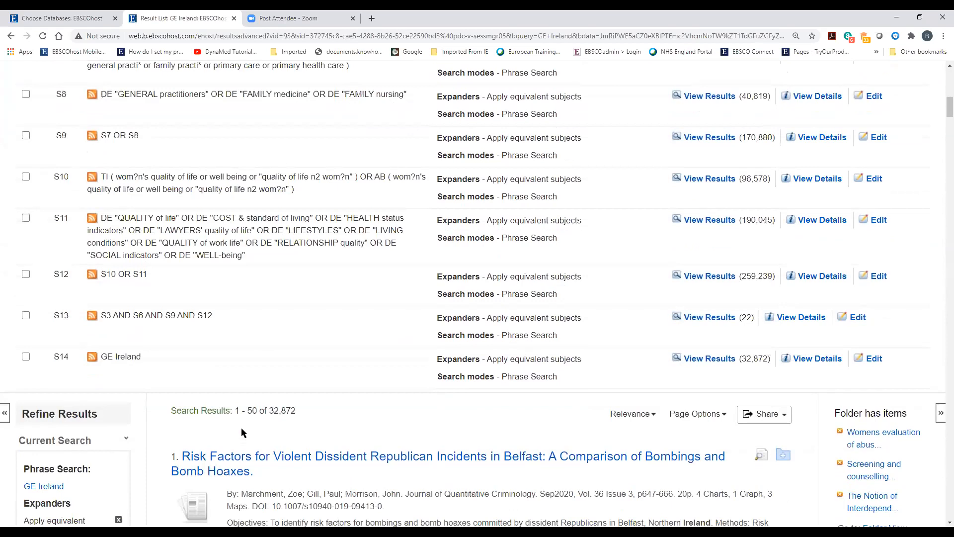
scroll(209, 437, "down", 4)
scroll(171, 440, "down", 6)
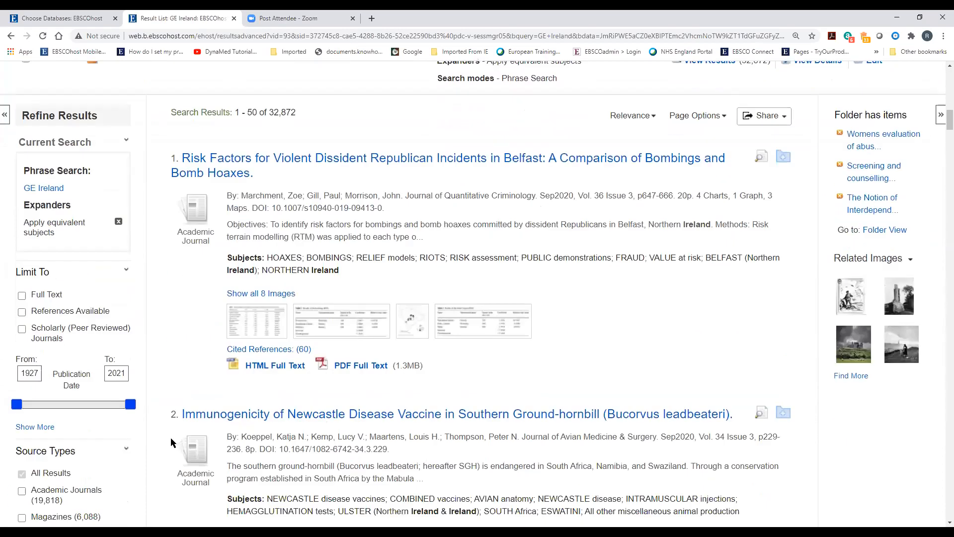
scroll(171, 440, "down", 5)
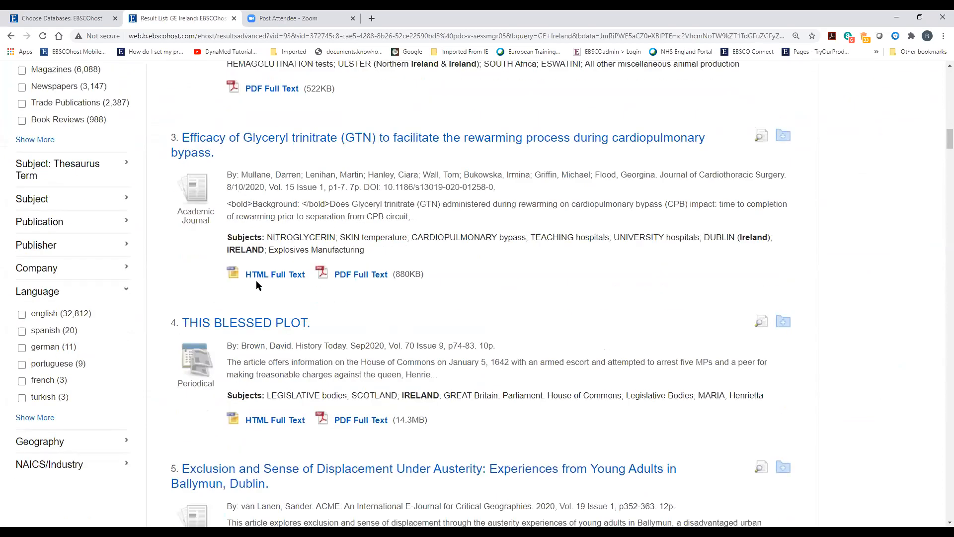
left_click_drag(703, 237, 564, 278)
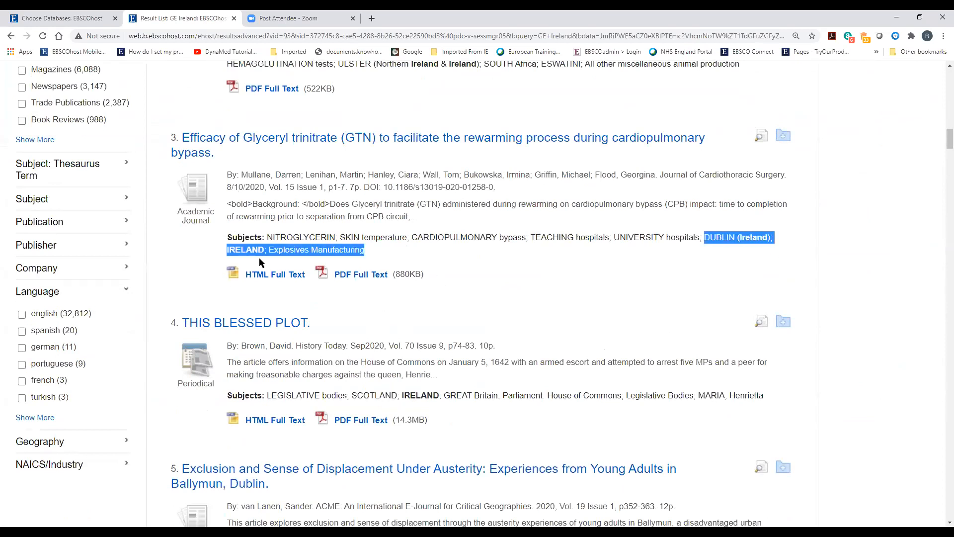
scroll(276, 424, "down", 3)
left_click(445, 360)
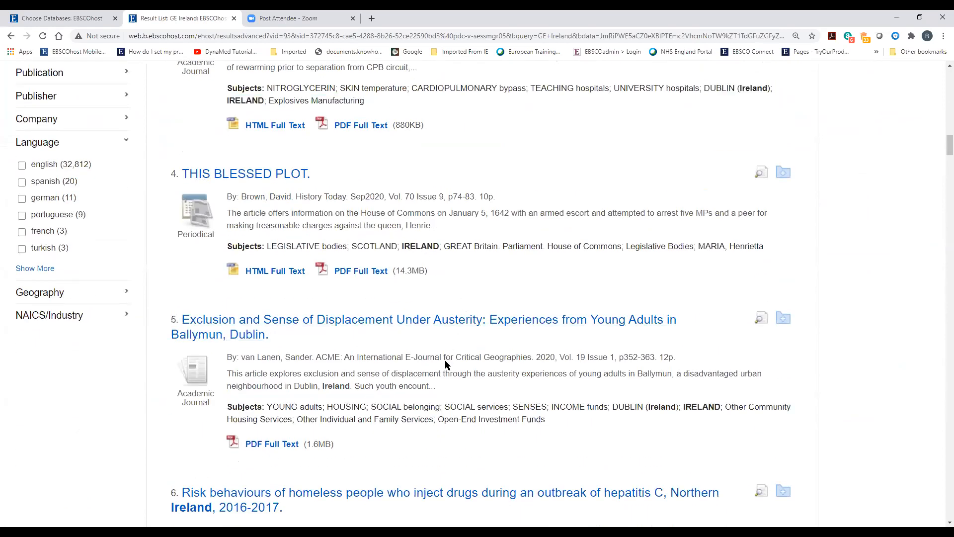
scroll(517, 336, "up", 6)
scroll(519, 338, "up", 20)
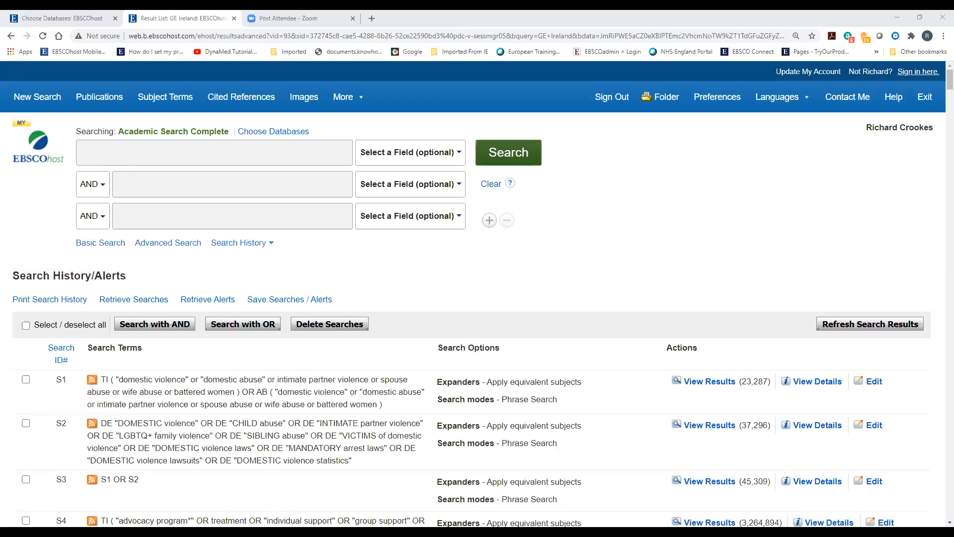
Browse the Subject Terms thesaurus for Ireland and scroll the alphabetical IRELAND term list
left_click(158, 100)
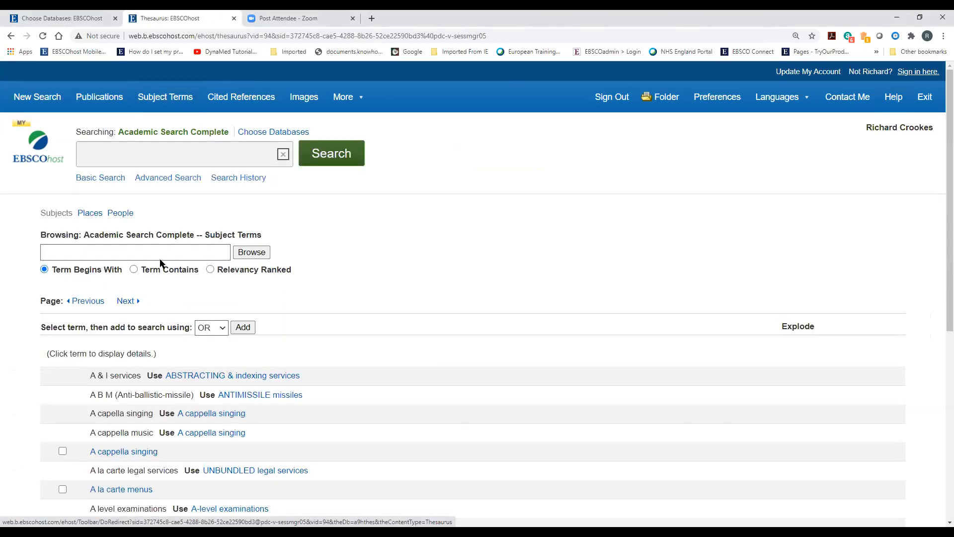
left_click(128, 255)
type("Ireland")
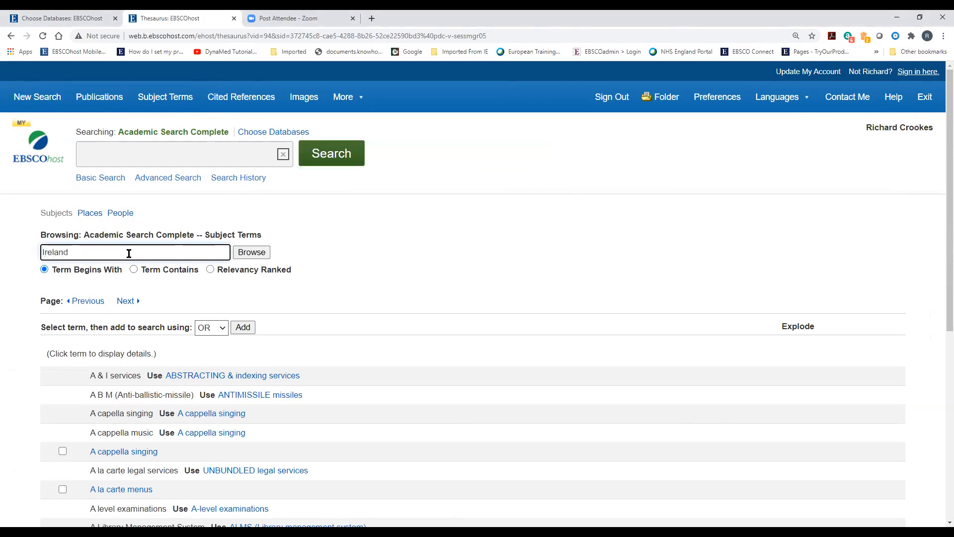
left_click(248, 254)
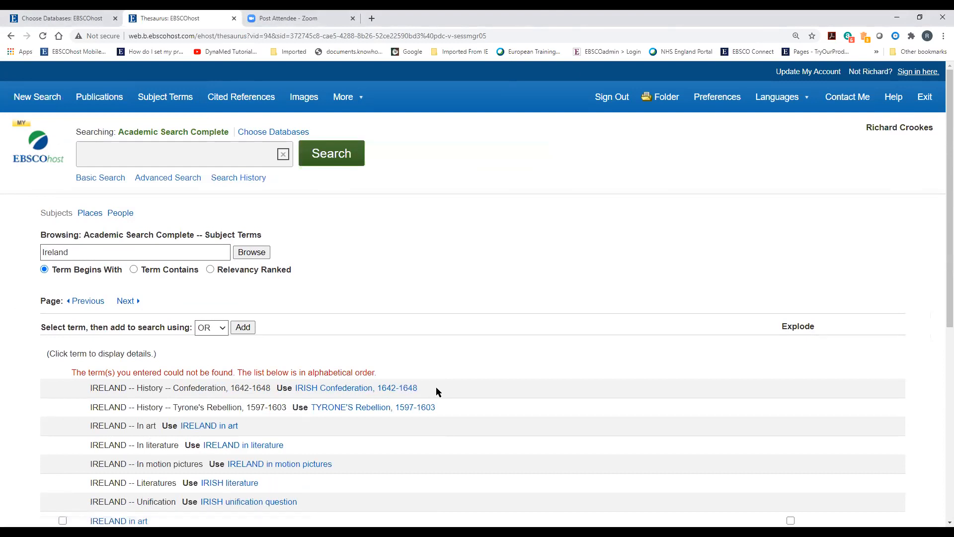
scroll(436, 388, "down", 4)
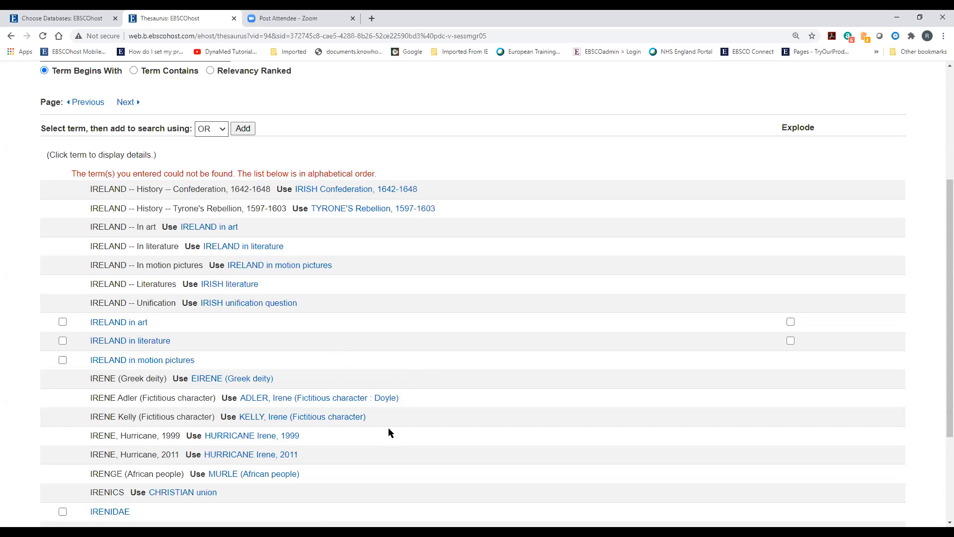
scroll(390, 431, "up", 4)
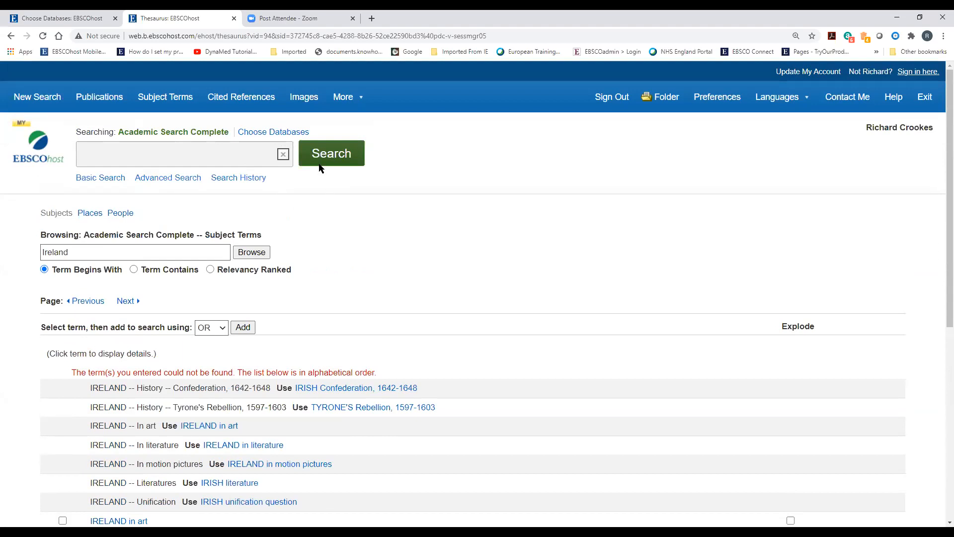
Add CINAHL Complete to the databases being searched
left_click(263, 134)
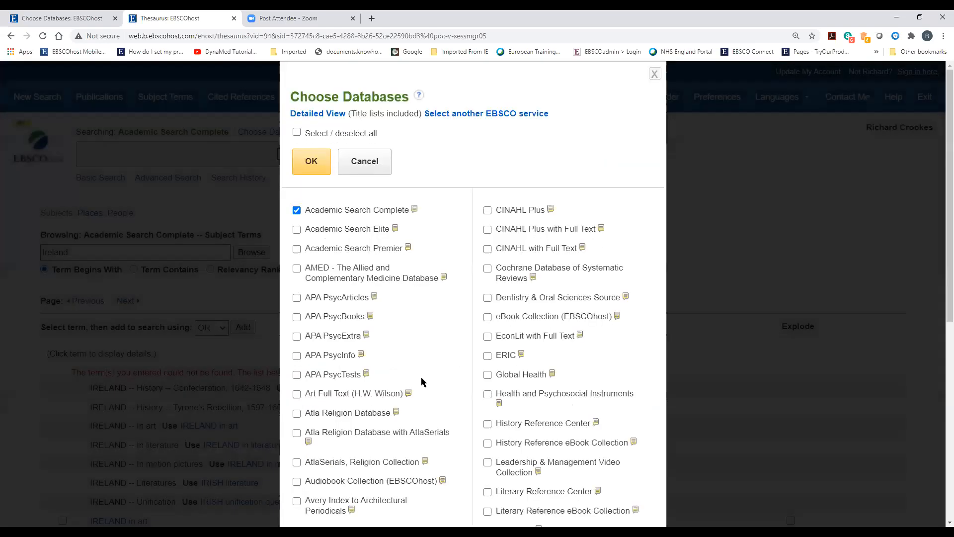
scroll(406, 368, "down", 7)
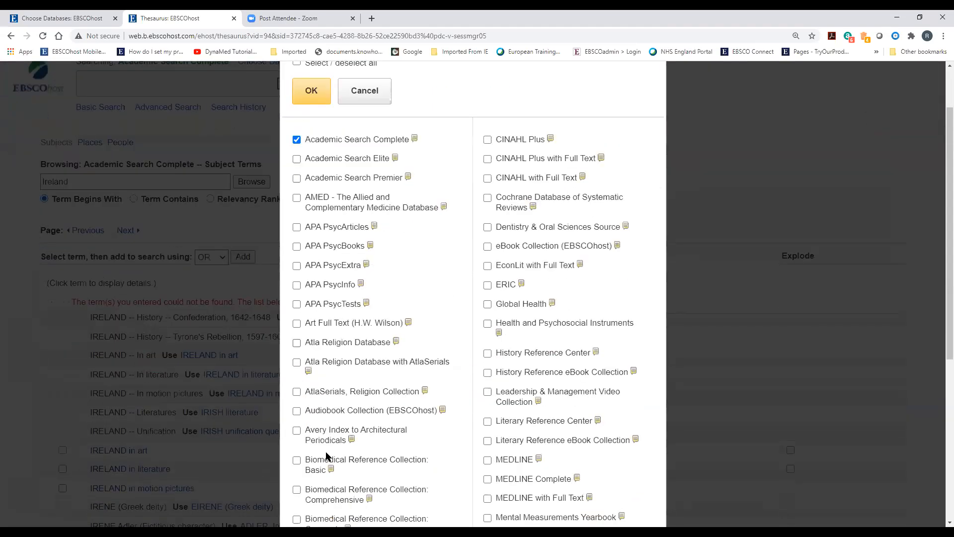
left_click(297, 448)
left_click(313, 498)
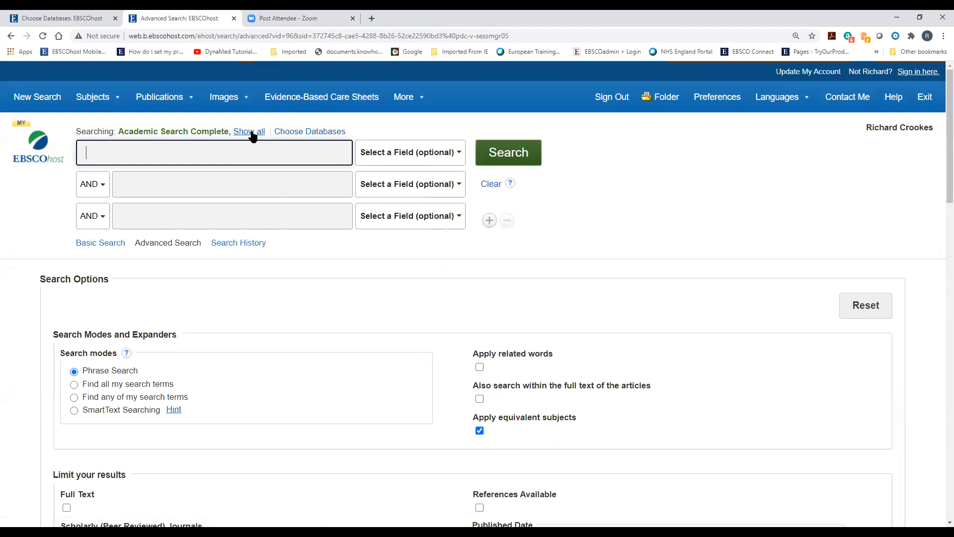
Remove Academic Search Complete, leaving CINAHL Complete as the only database
left_click(253, 133)
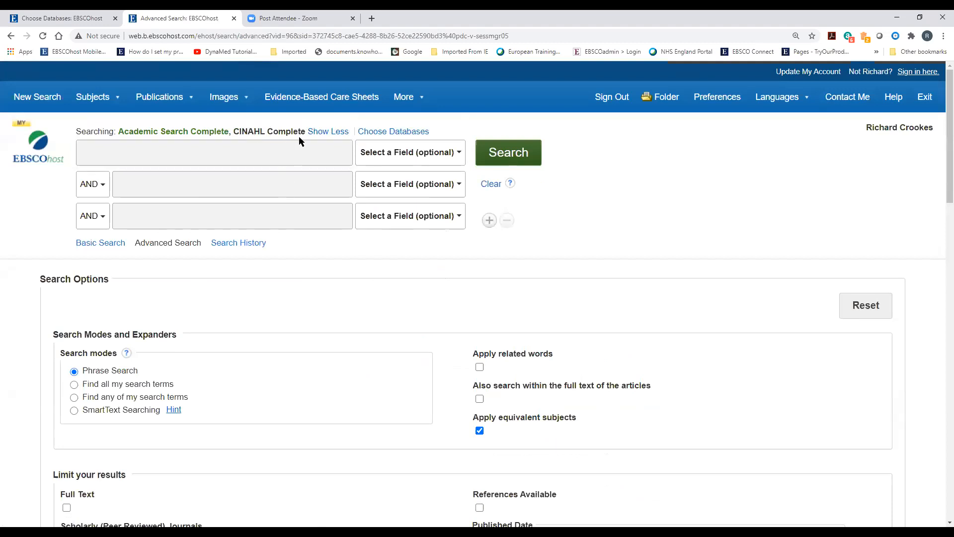
left_click(370, 132)
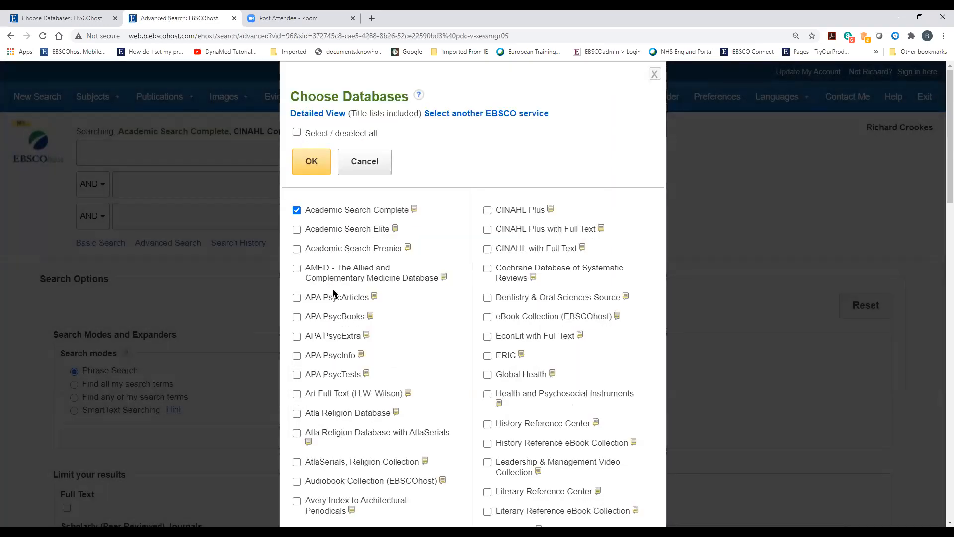
left_click(296, 210)
left_click(322, 164)
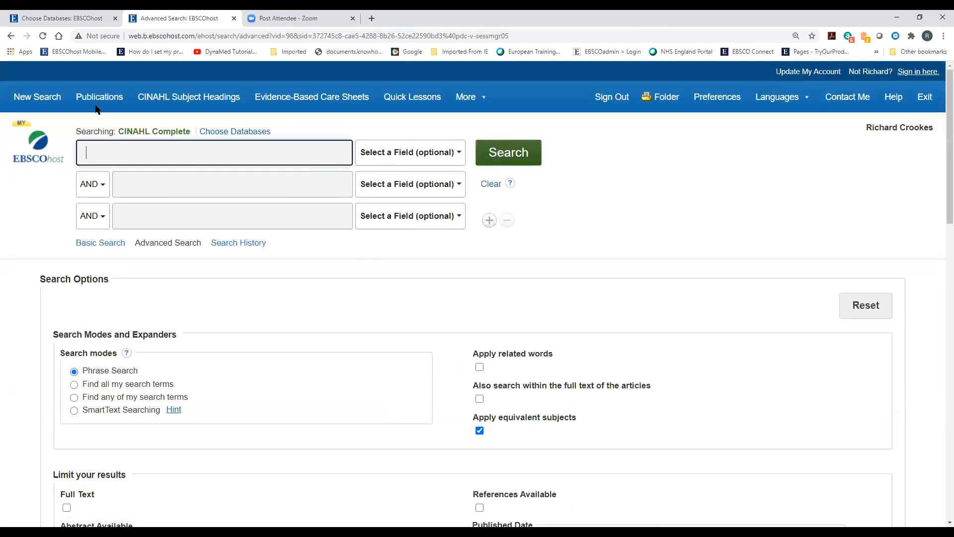
Look up Ireland in CINAHL Subject Headings, tick and untick the Ireland heading, then start a new search
left_click(194, 97)
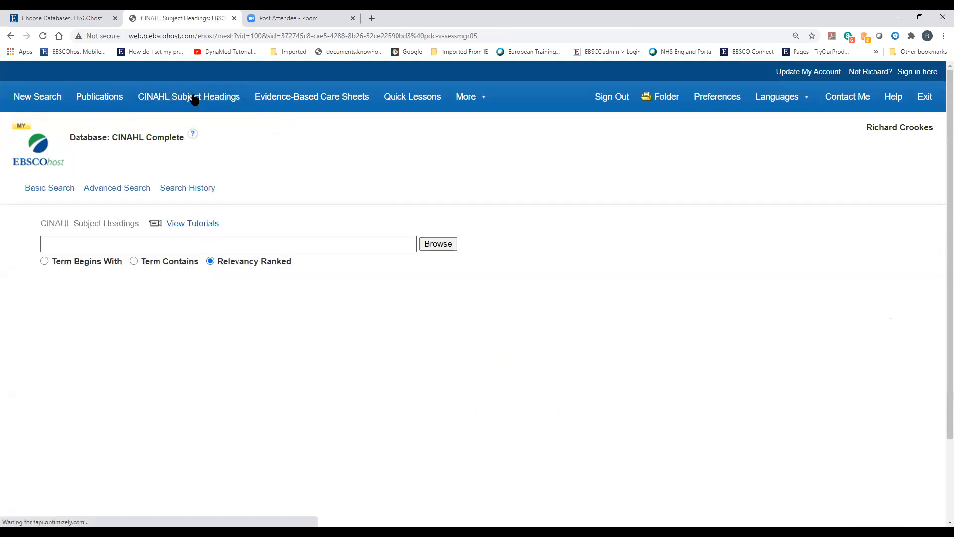
type("Ireland")
key("Return")
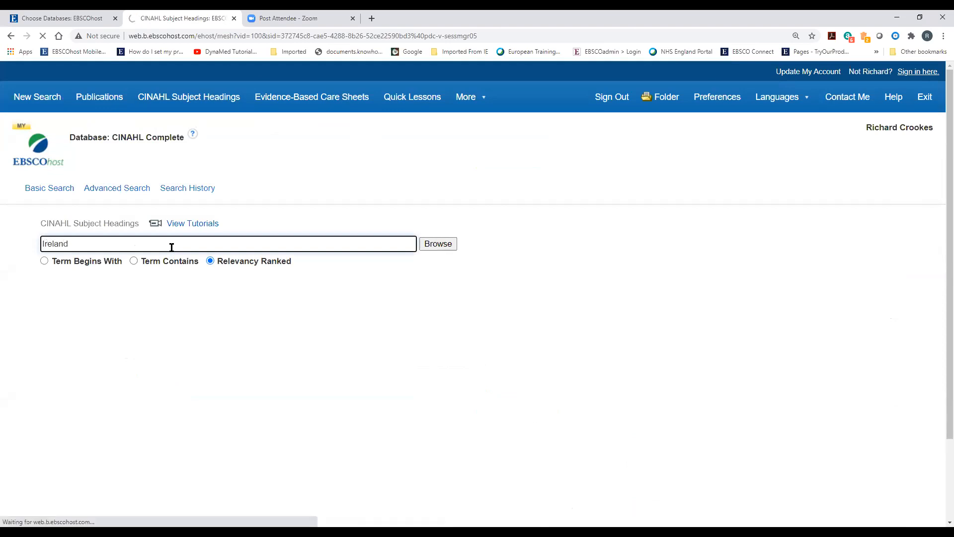
scroll(469, 398, "down", 3)
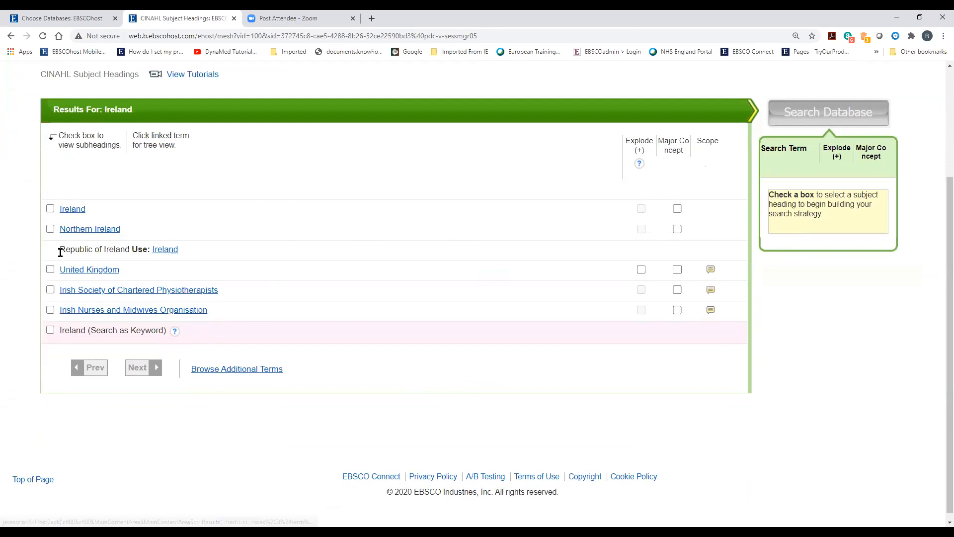
left_click(50, 209)
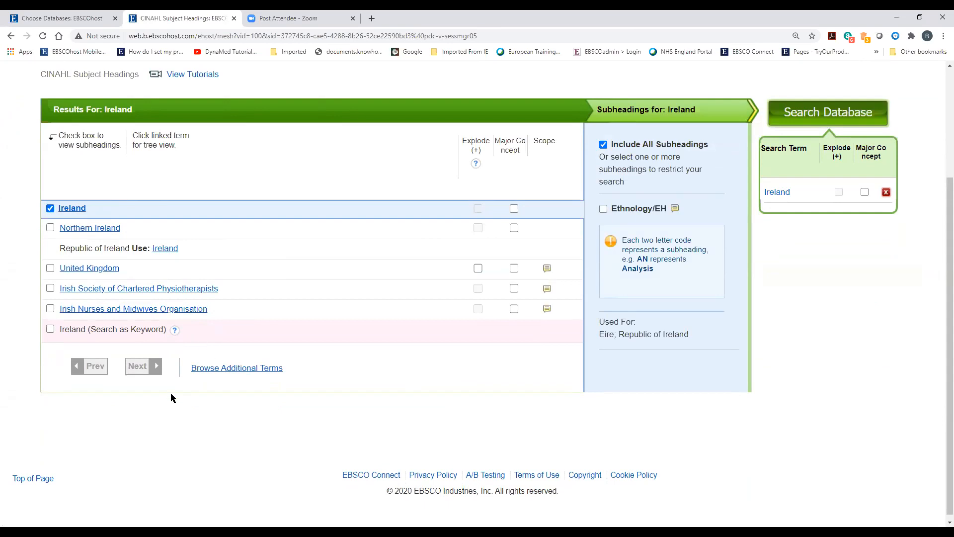
left_click(50, 207)
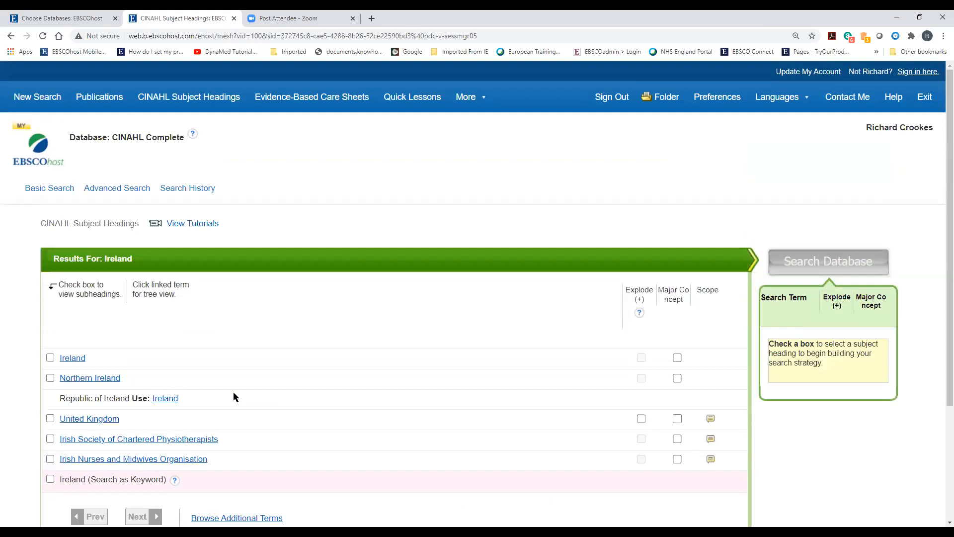
left_click(51, 101)
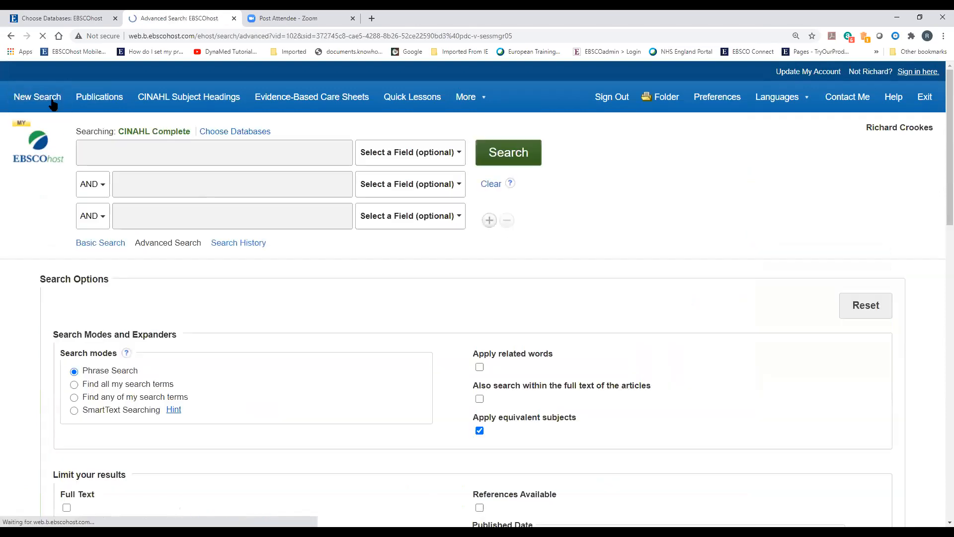
Enter Ireland OR Eire OR Republic of Ireland OR Irish in the first row, limited to TI Title
type("Ireland OR")
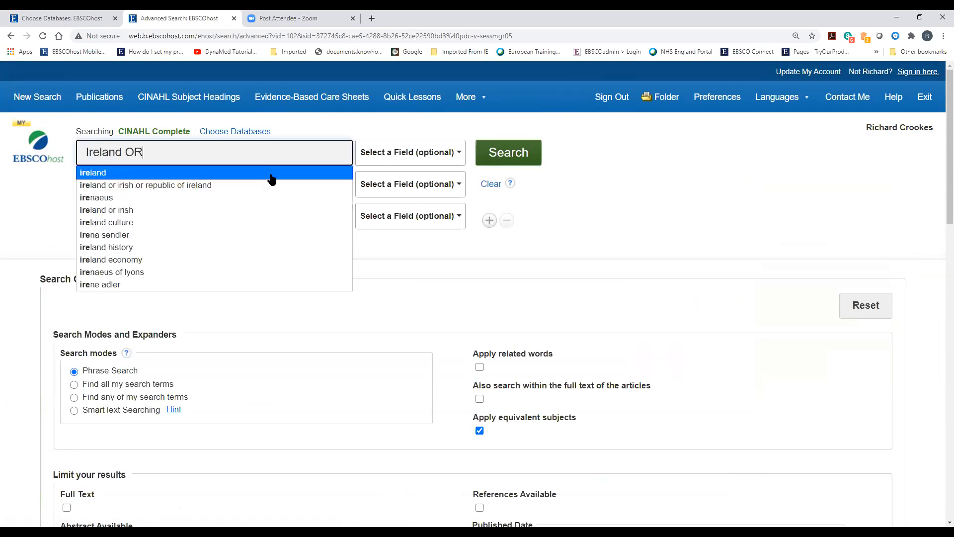
type(" e")
key("BackSpace")
type("Ei")
type("re OR")
type("p")
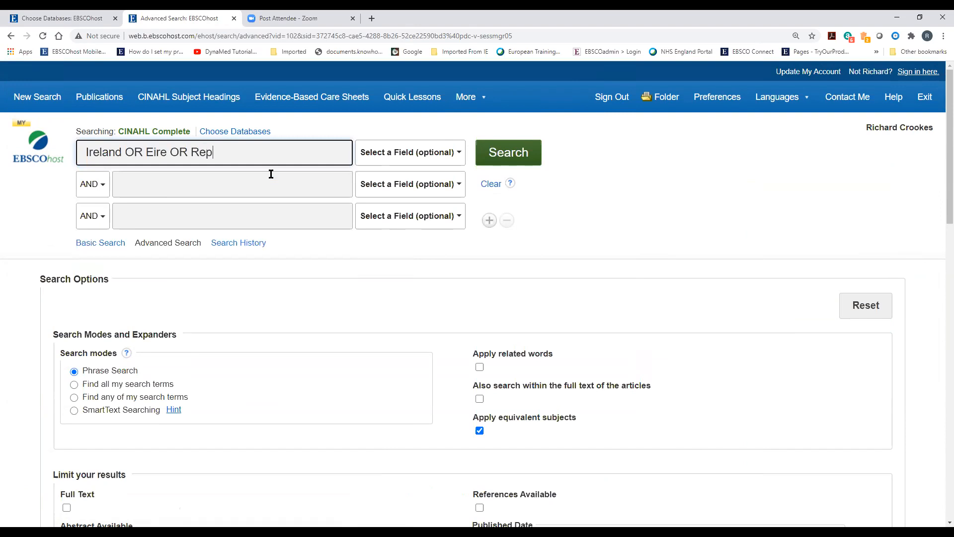
type("ublic of Ireland OR ir")
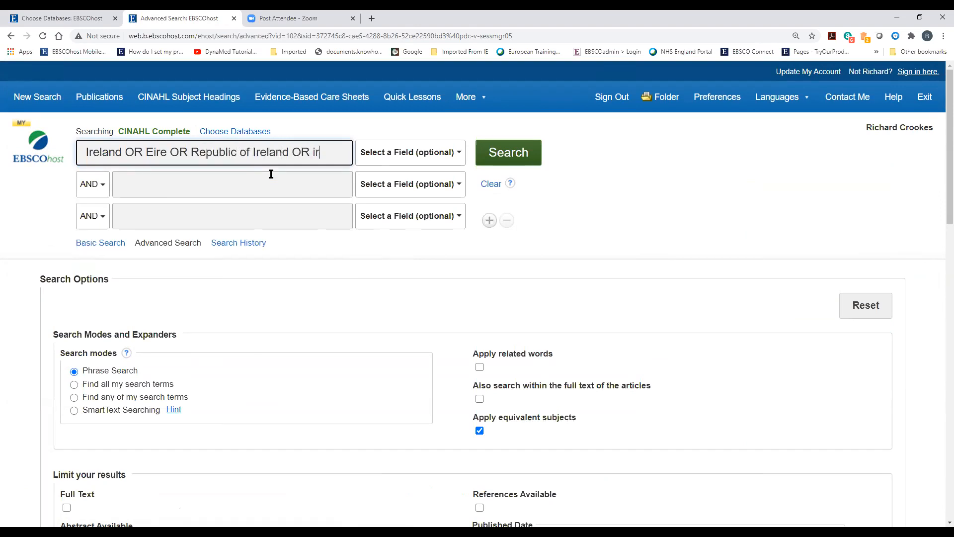
key("BackSpace")
key("BackSpace")
type("Irish")
left_click(422, 156)
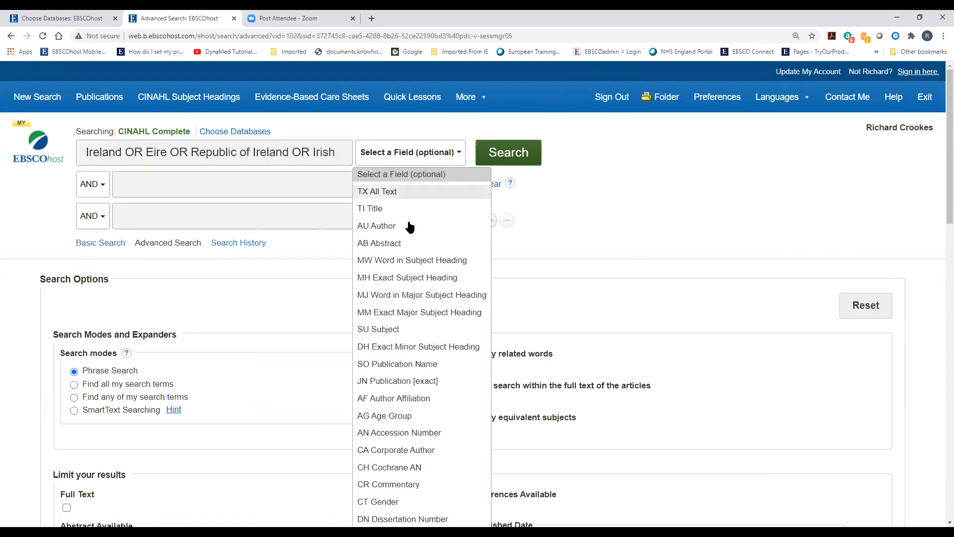
left_click(383, 209)
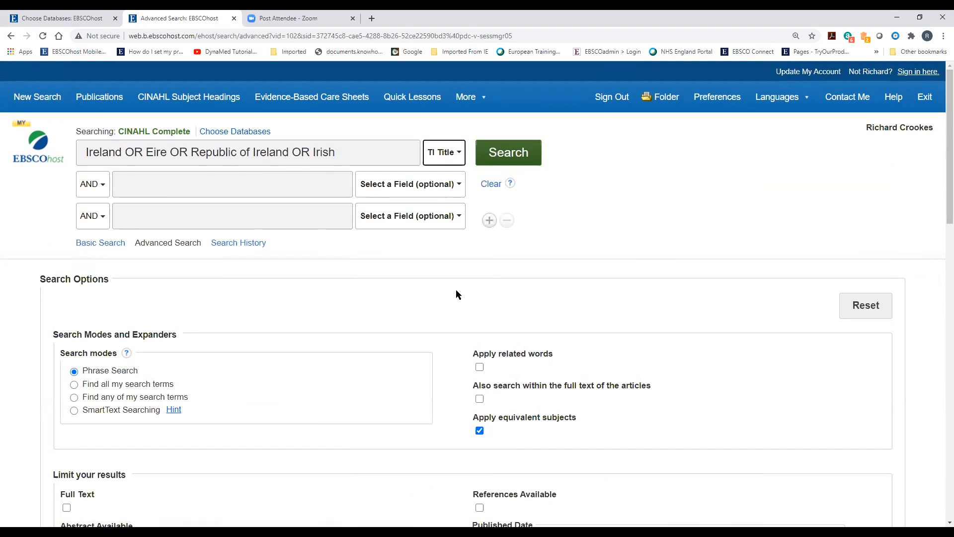
Add Ireland as an MH Exact Subject Heading row joined with OR, then clear the form
left_click(392, 194)
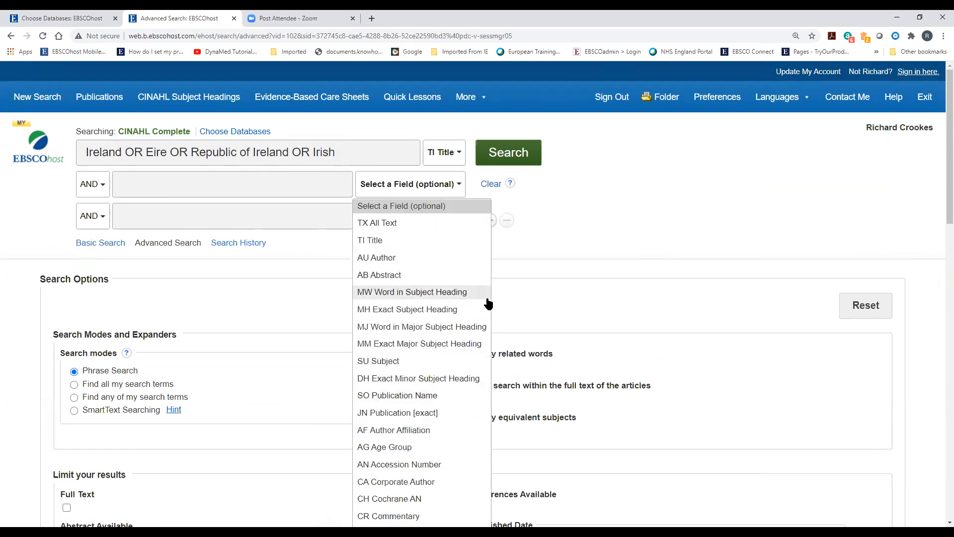
scroll(412, 298, "down", 2)
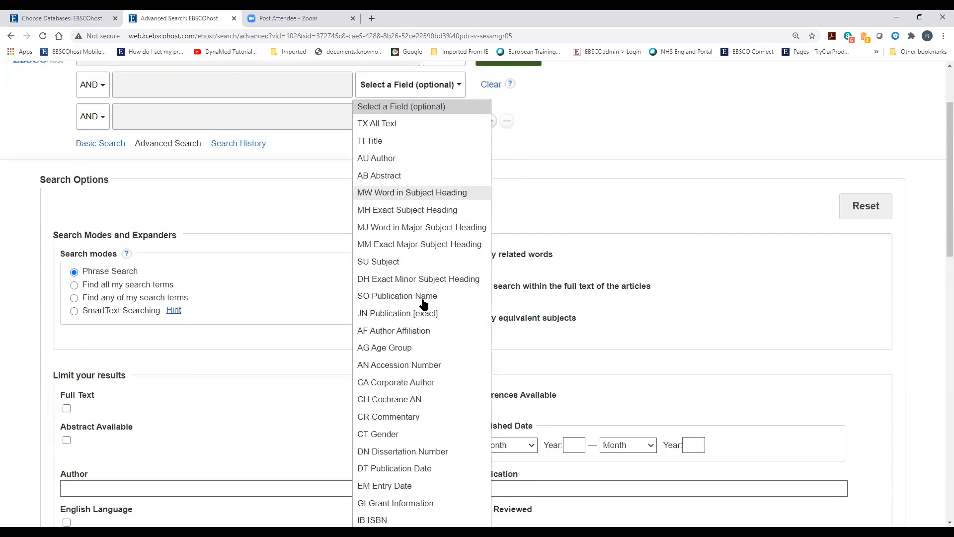
scroll(428, 328, "down", 5)
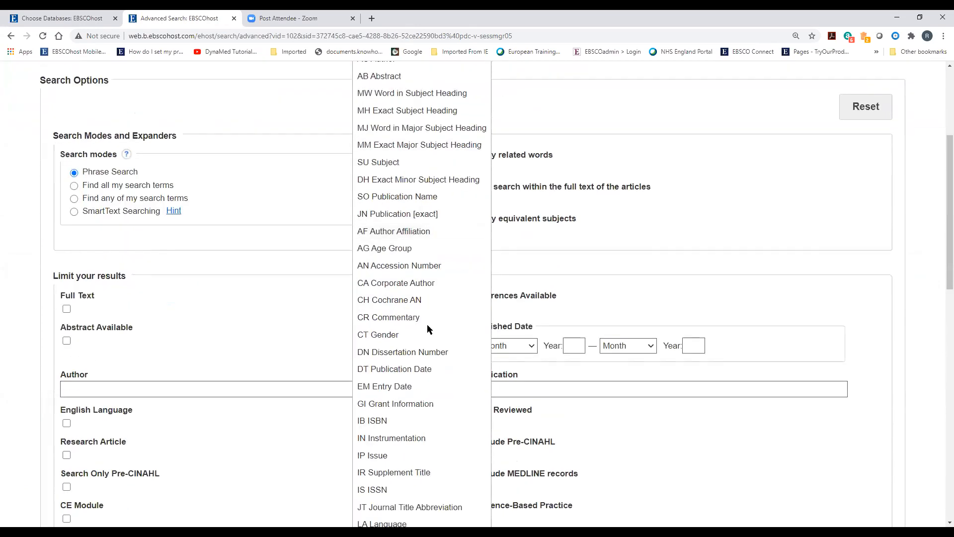
scroll(412, 377, "up", 7)
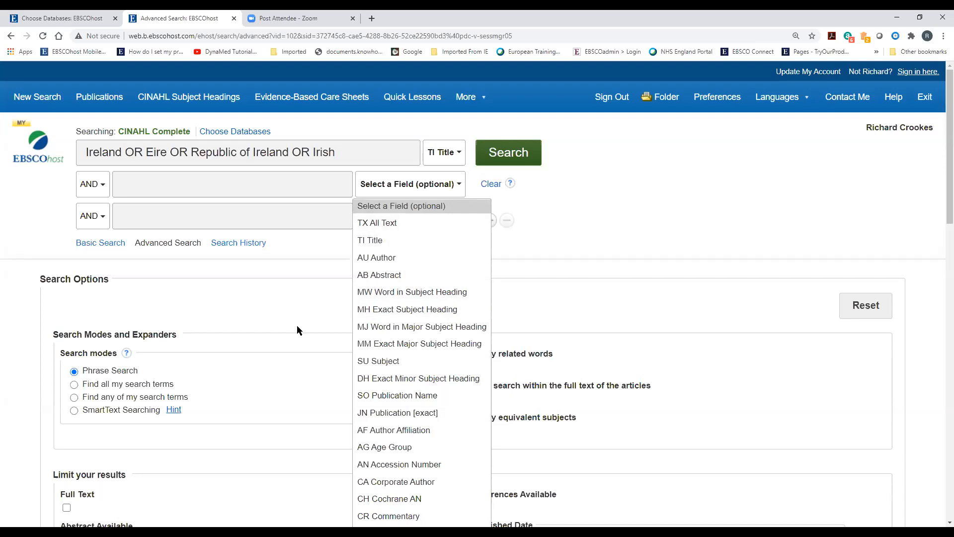
left_click(404, 310)
left_click(203, 179)
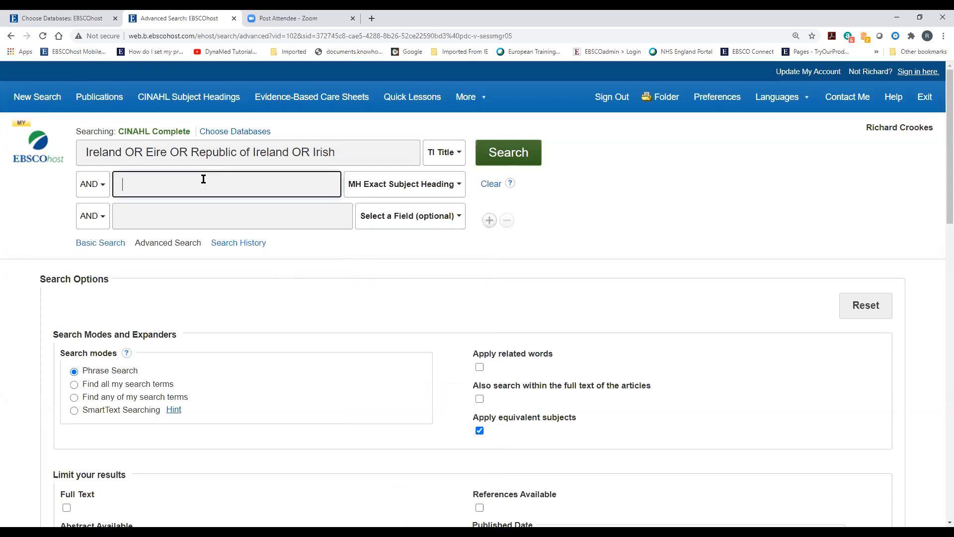
type("Ireland")
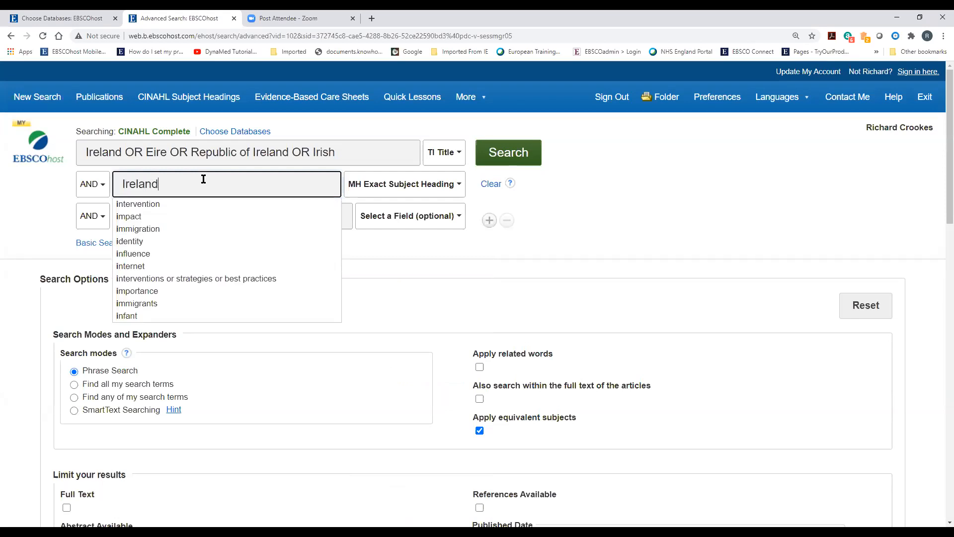
left_click(93, 184)
left_click(95, 222)
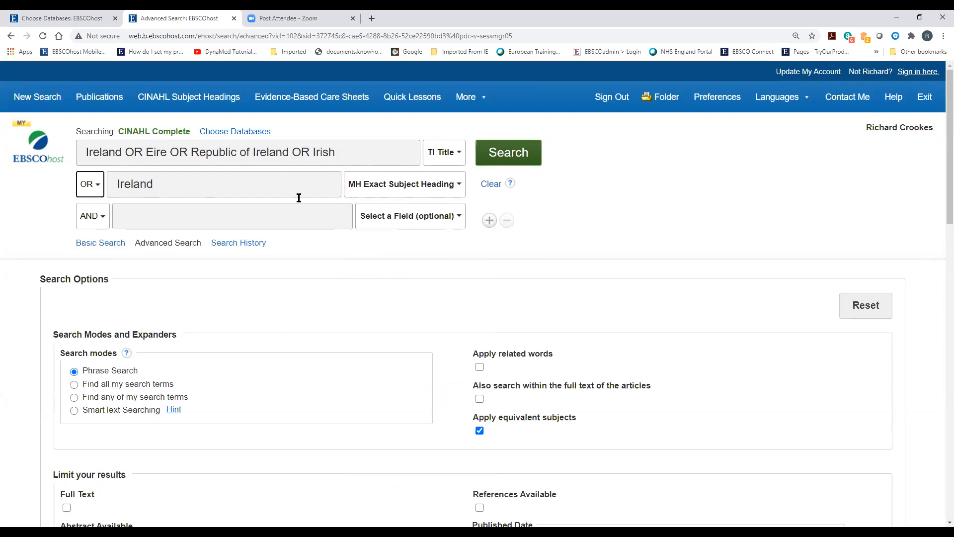
left_click(486, 184)
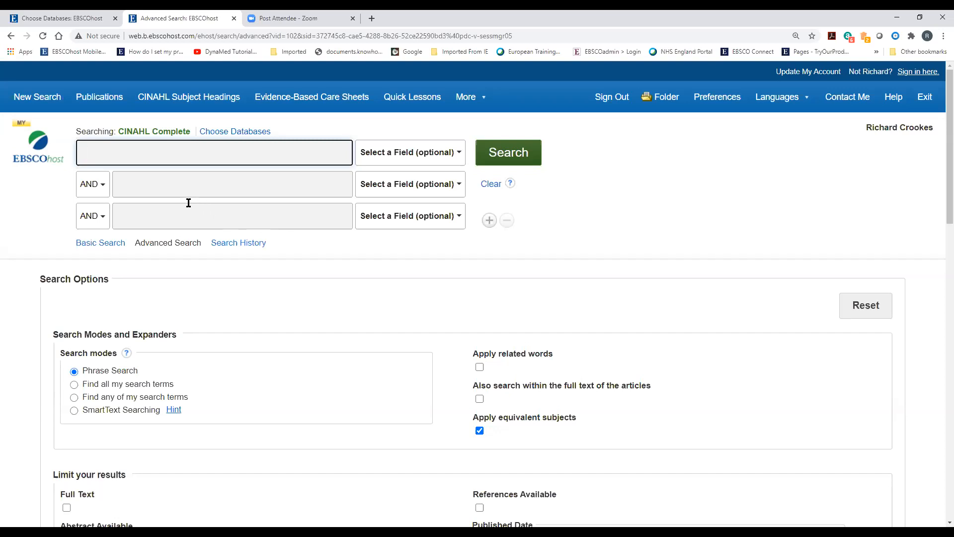
Open the personal Folder from the top navigation bar
left_click(924, 32)
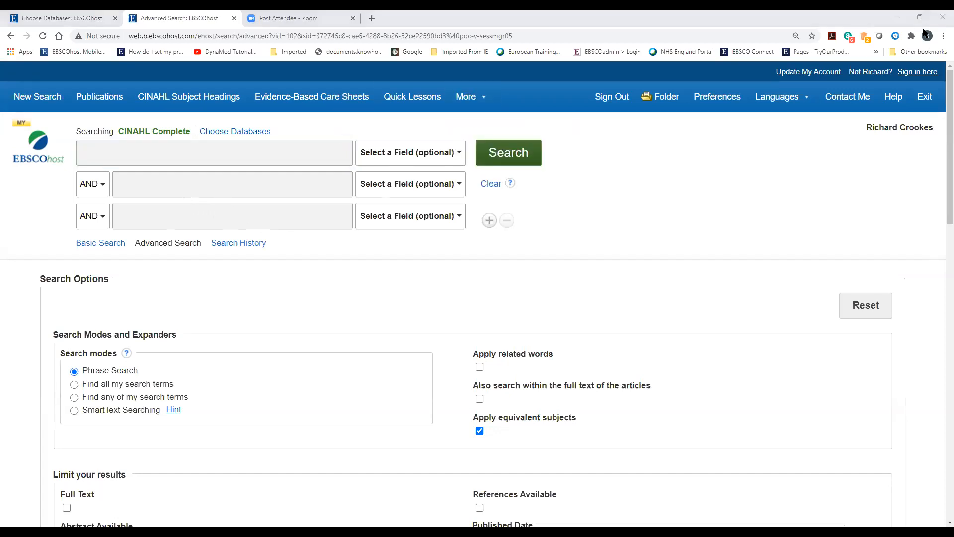
mouse_move(780, 97)
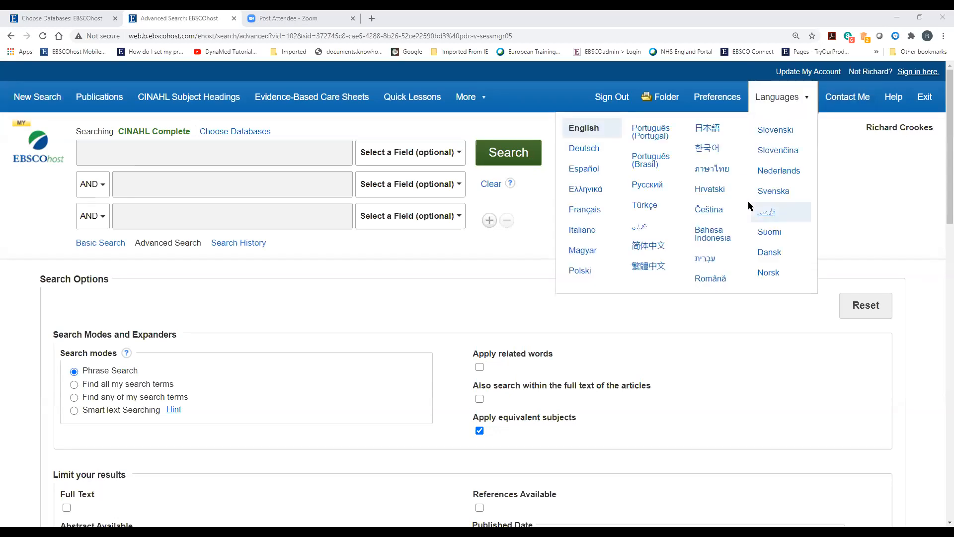
left_click(669, 99)
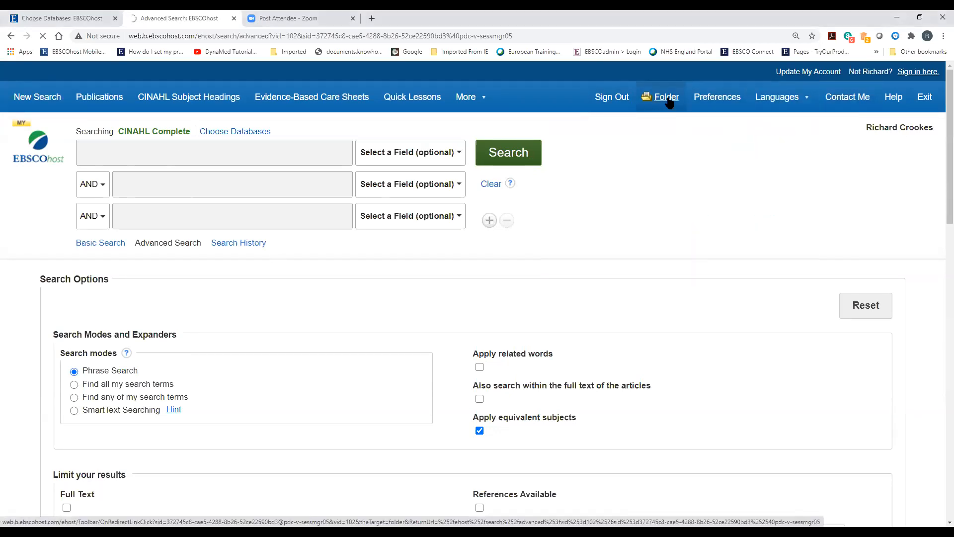
List the folder's 44 saved searches and scroll through them
scroll(79, 351, "down", 4)
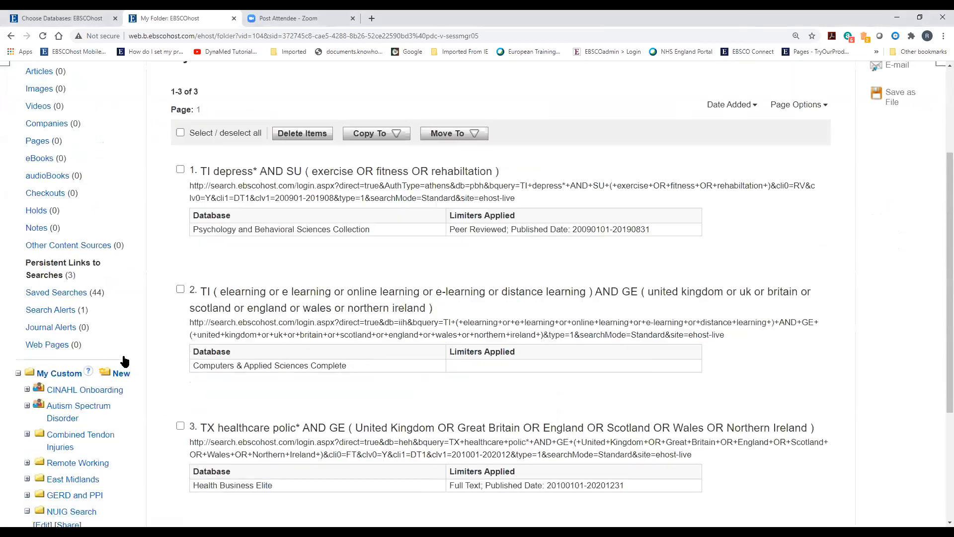
left_click(59, 244)
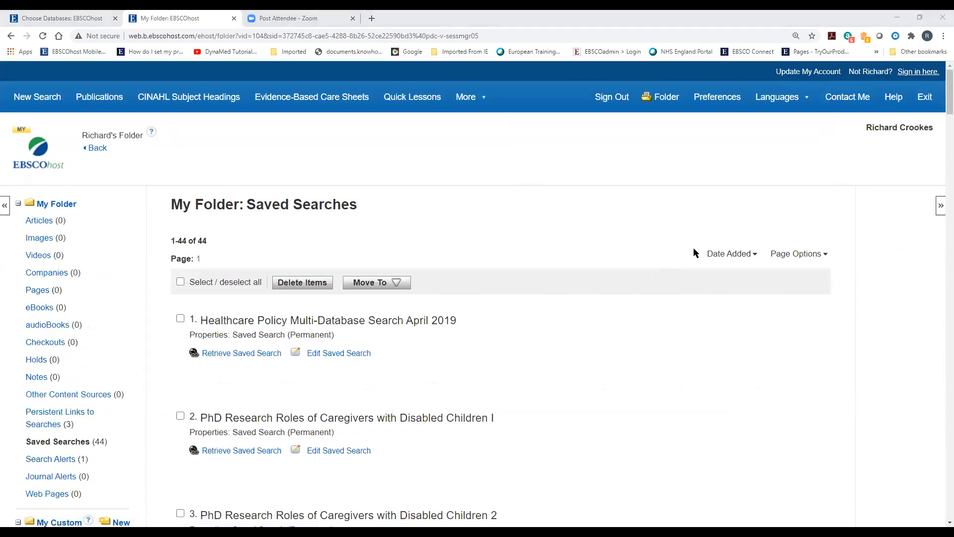
scroll(374, 401, "down", 20)
scroll(374, 405, "up", 3)
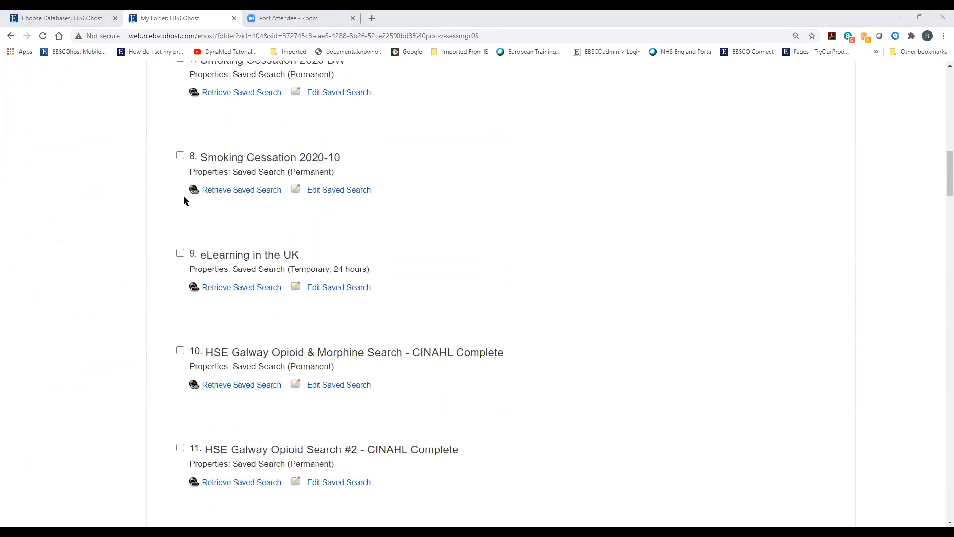
Retrieve the Smoking Cessation 2020-10 saved search into the search history
left_click(230, 192)
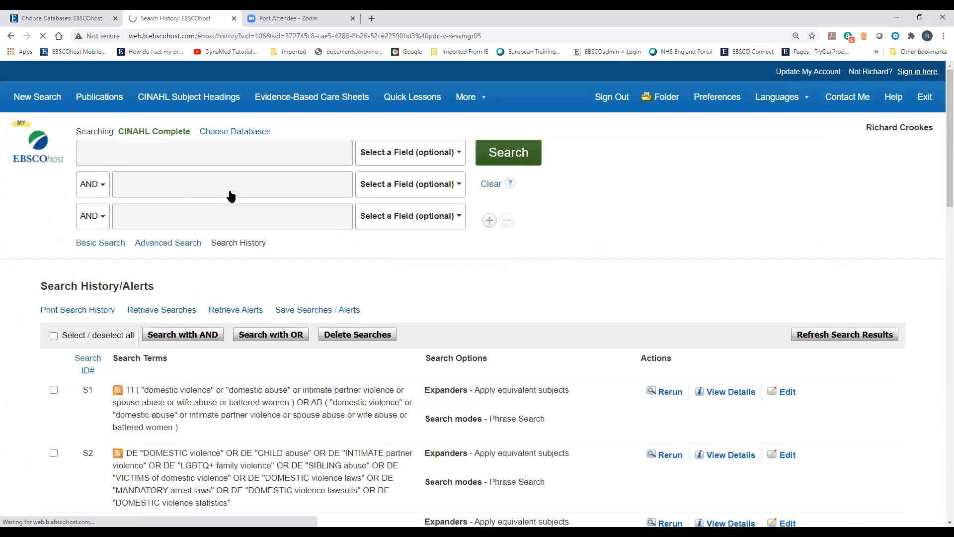
scroll(286, 326, "down", 20)
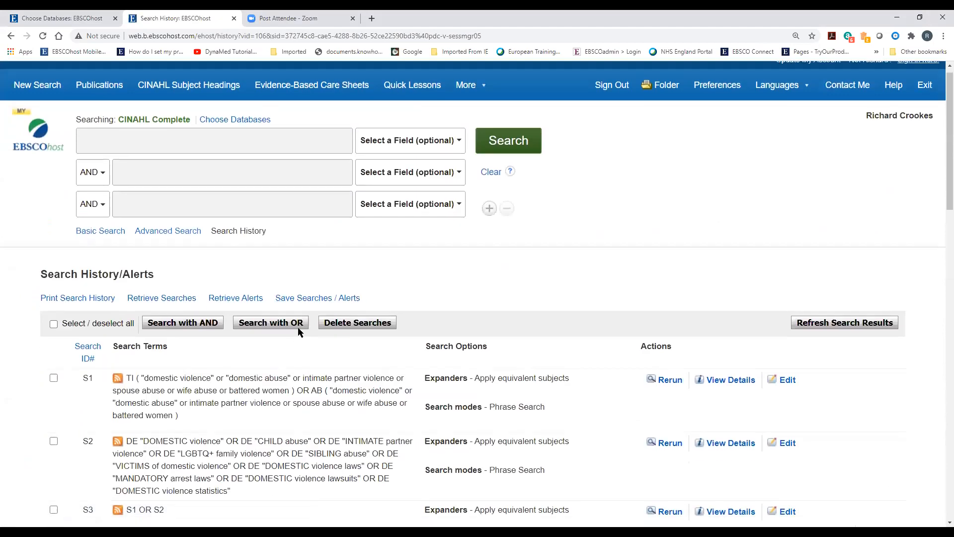
scroll(298, 328, "down", 3)
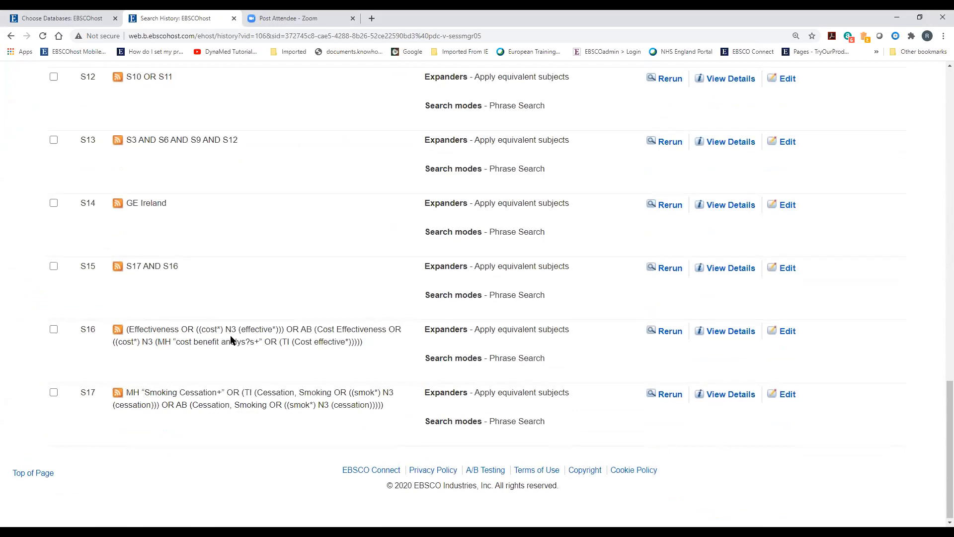
scroll(231, 336, "up", 20)
Select all history lines and refresh their result counts, confirming the refresh
left_click(54, 336)
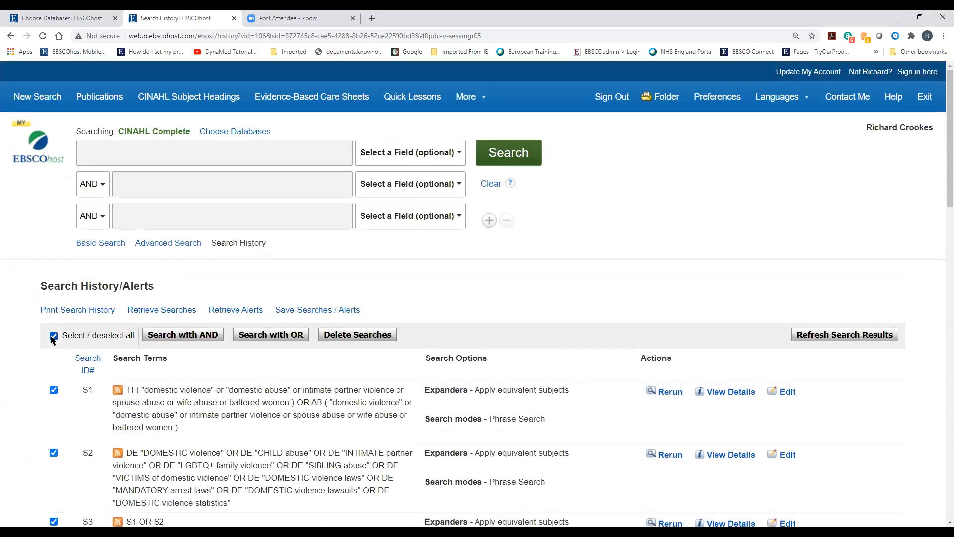
left_click(868, 338)
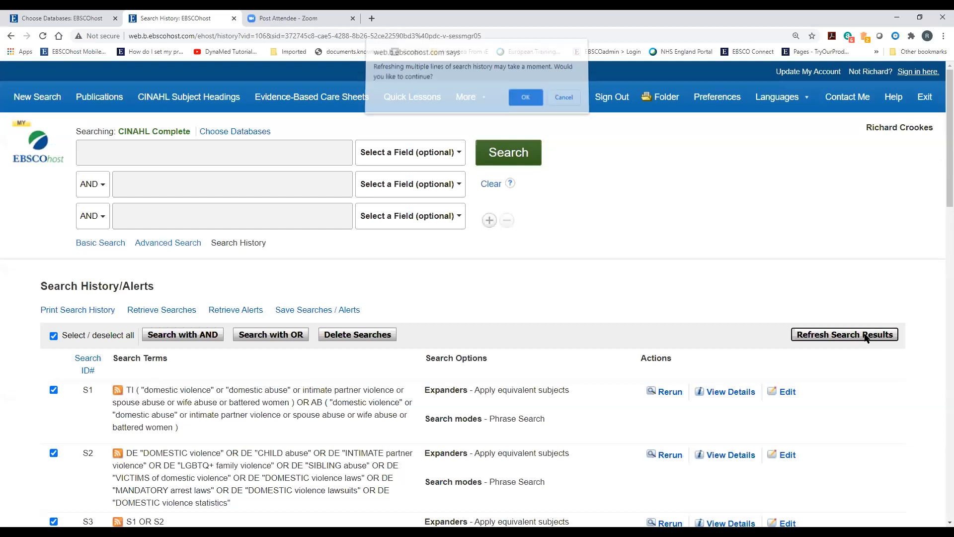
left_click(531, 103)
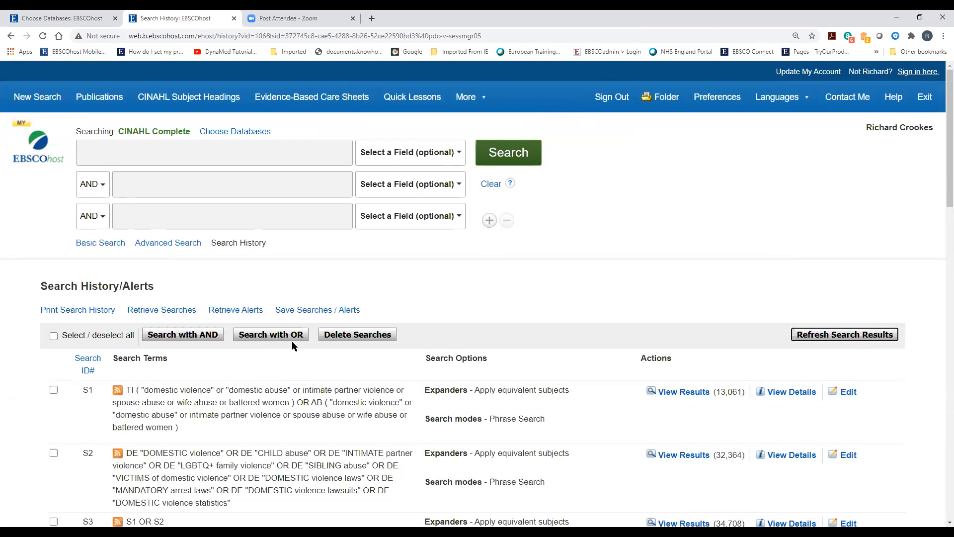
scroll(275, 317, "down", 12)
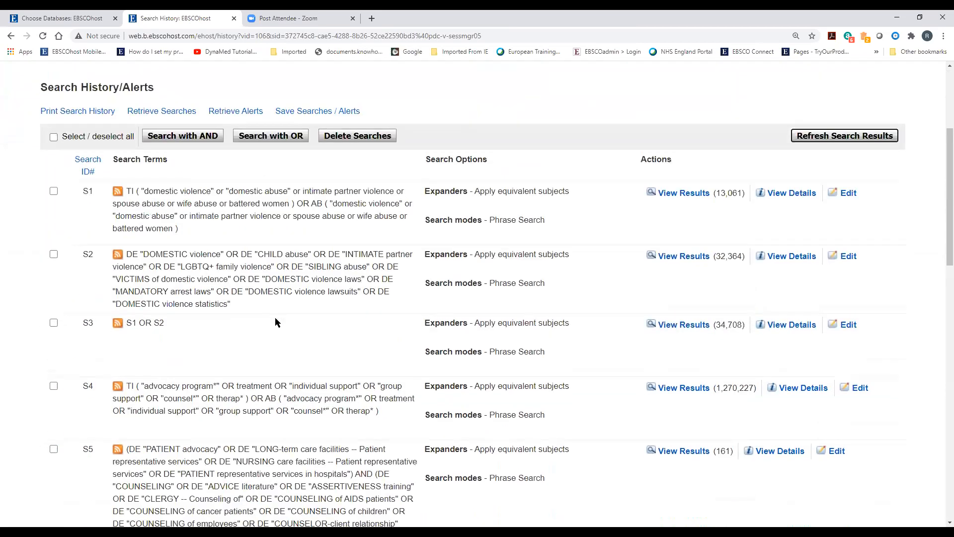
scroll(275, 317, "down", 4)
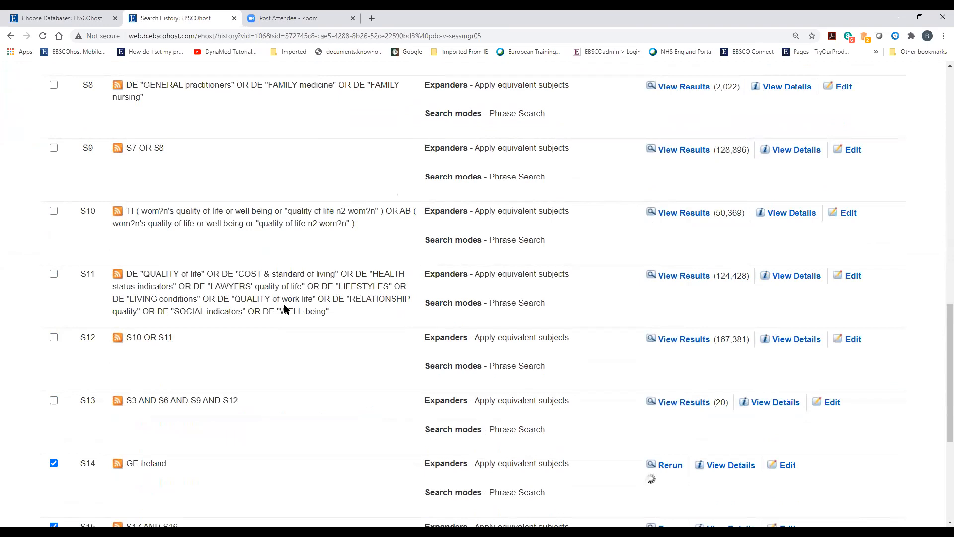
scroll(285, 310, "down", 4)
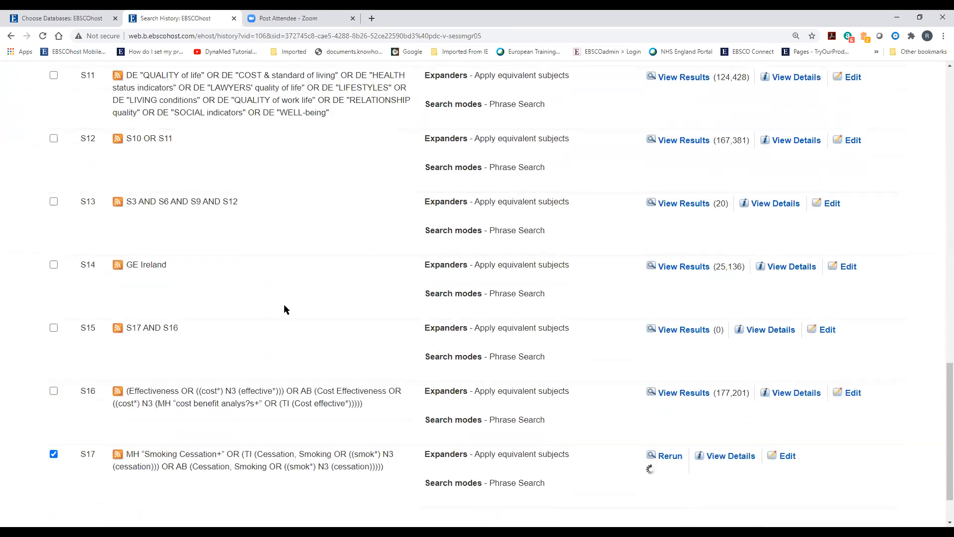
Open S13's 20 results, expand the Geography facet, then scroll back to the history rows
left_click(678, 208)
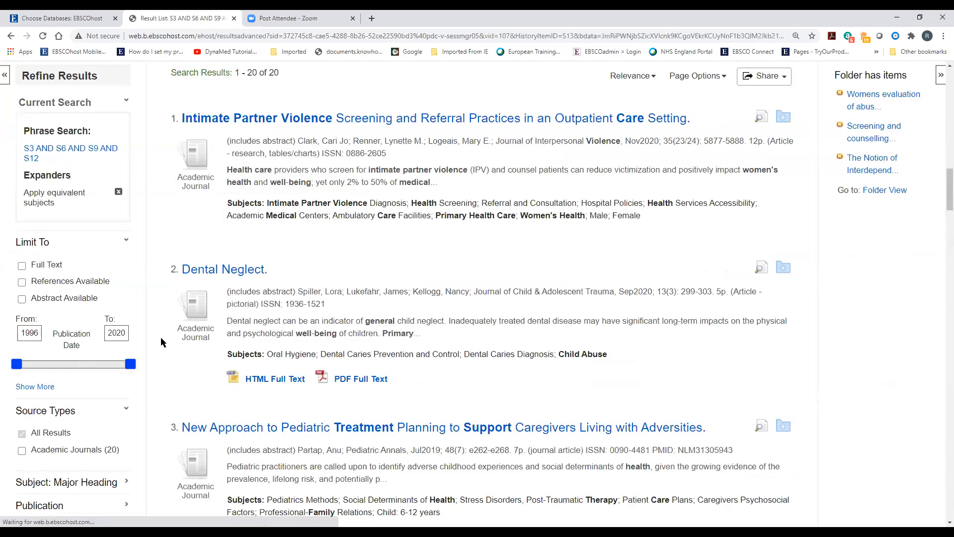
scroll(331, 347, "down", 5)
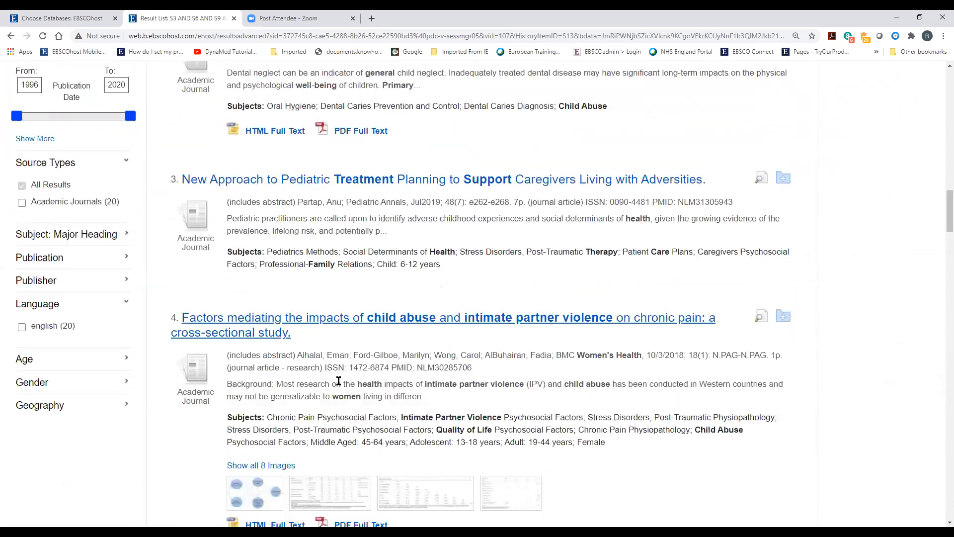
scroll(346, 347, "up", 4)
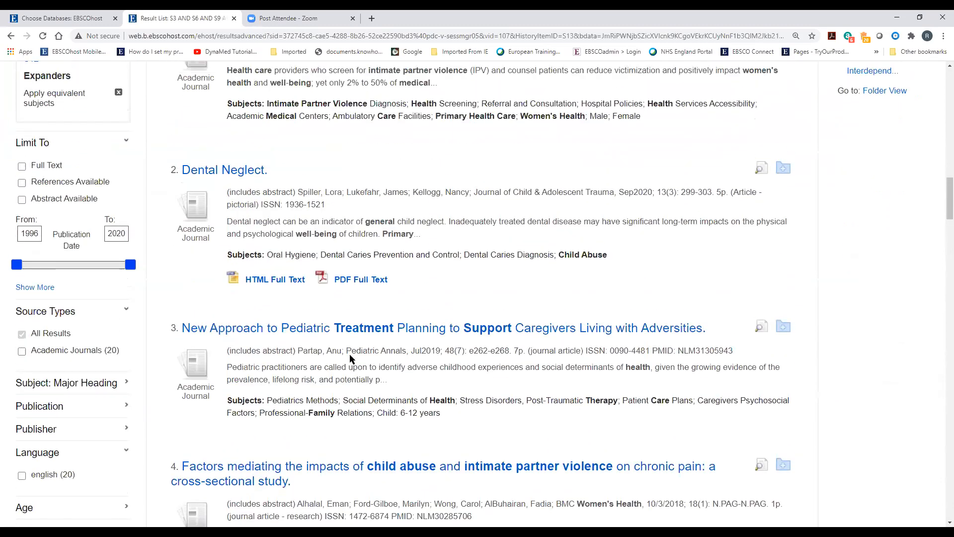
scroll(352, 338, "up", 2)
scroll(351, 341, "down", 4)
scroll(352, 350, "up", 4)
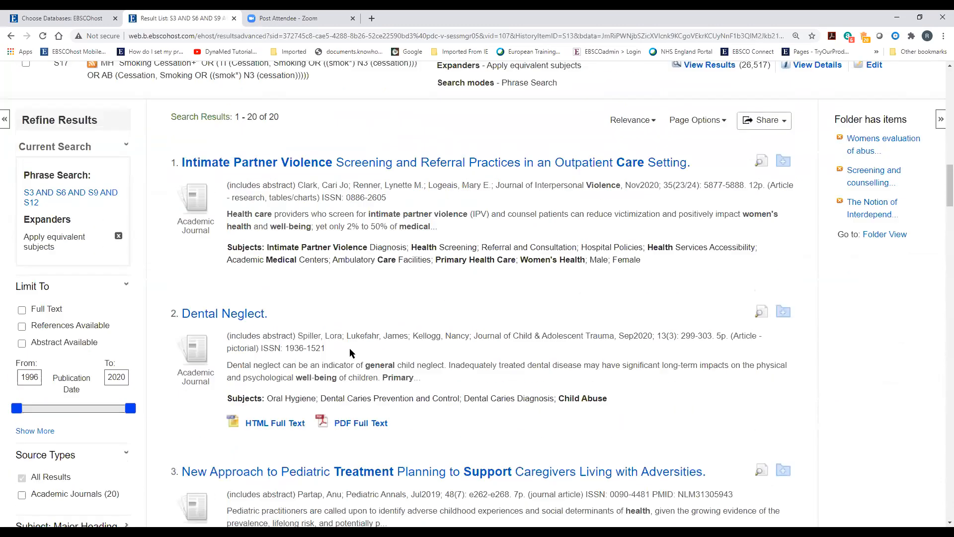
scroll(293, 355, "down", 7)
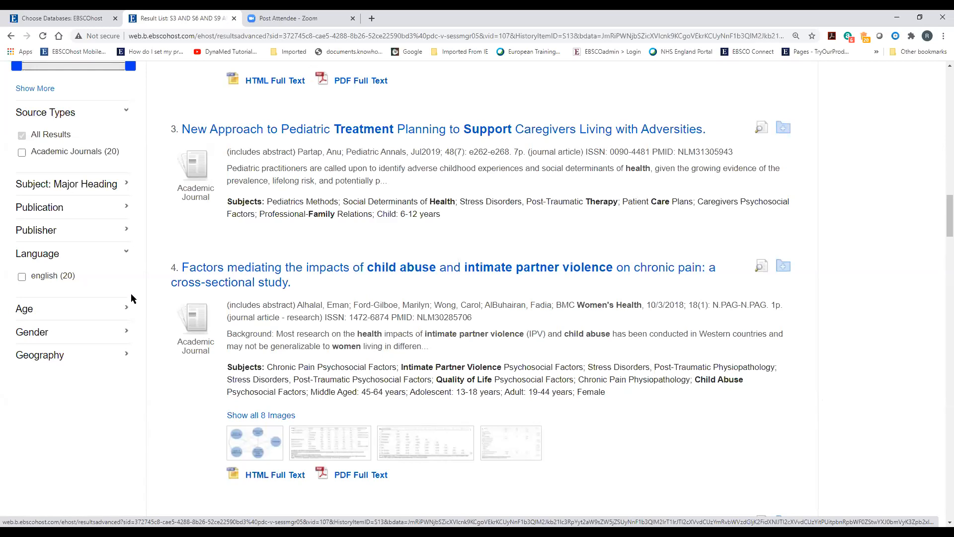
scroll(171, 283, "down", 4)
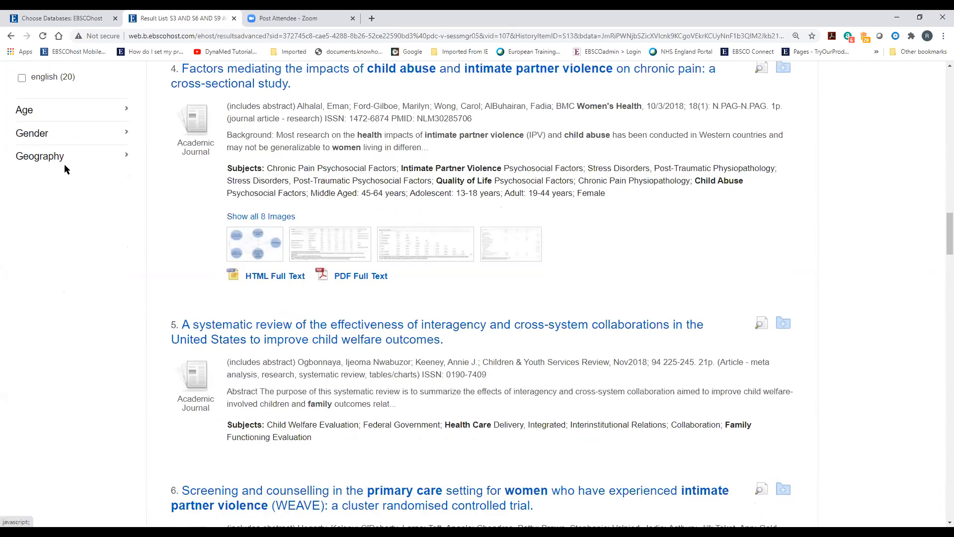
left_click(79, 162)
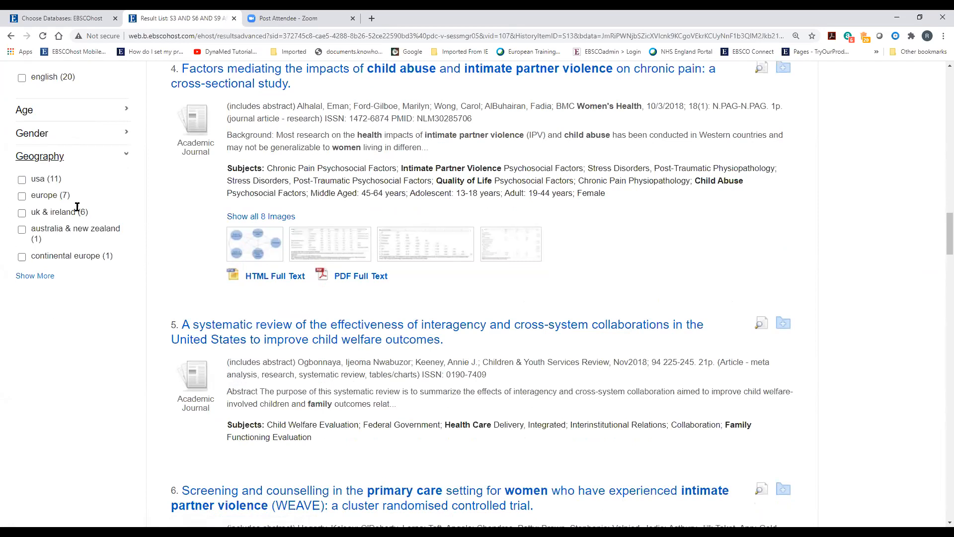
scroll(45, 426, "up", 2)
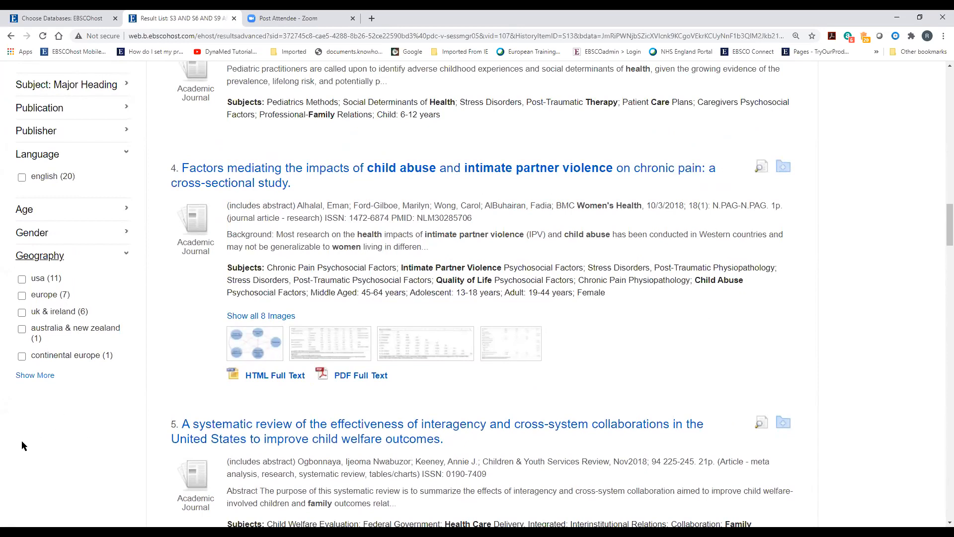
scroll(16, 440, "up", 10)
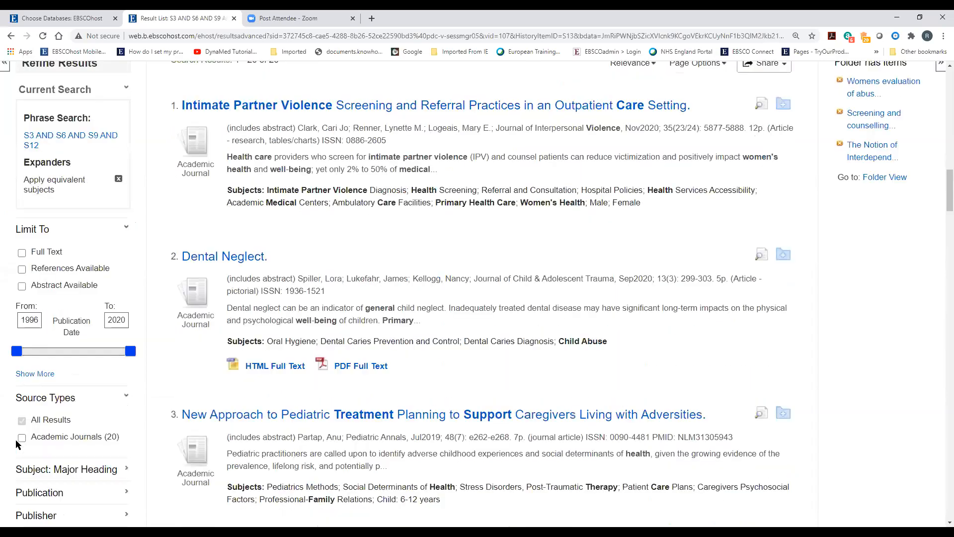
scroll(25, 431, "up", 20)
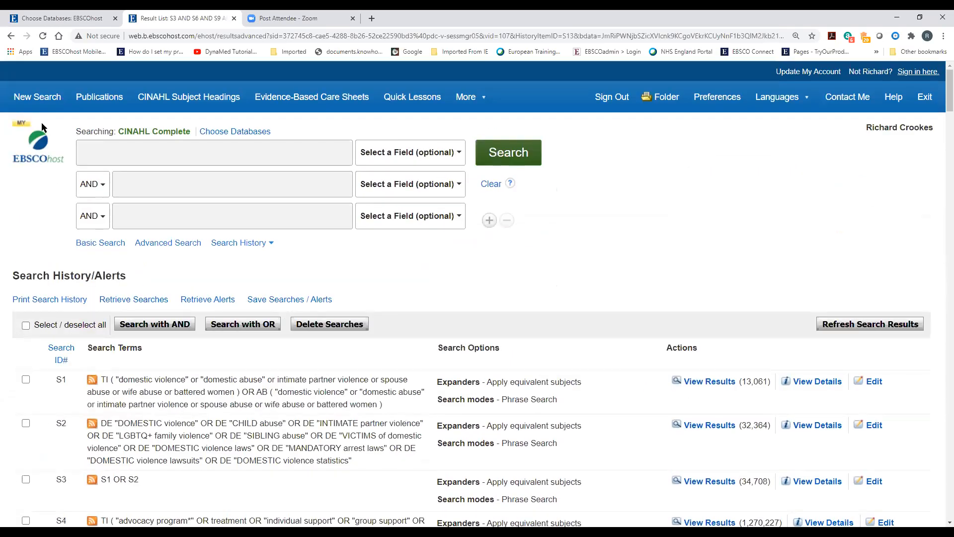
Start a blank new search and scroll down to the Limit your results section
left_click(45, 98)
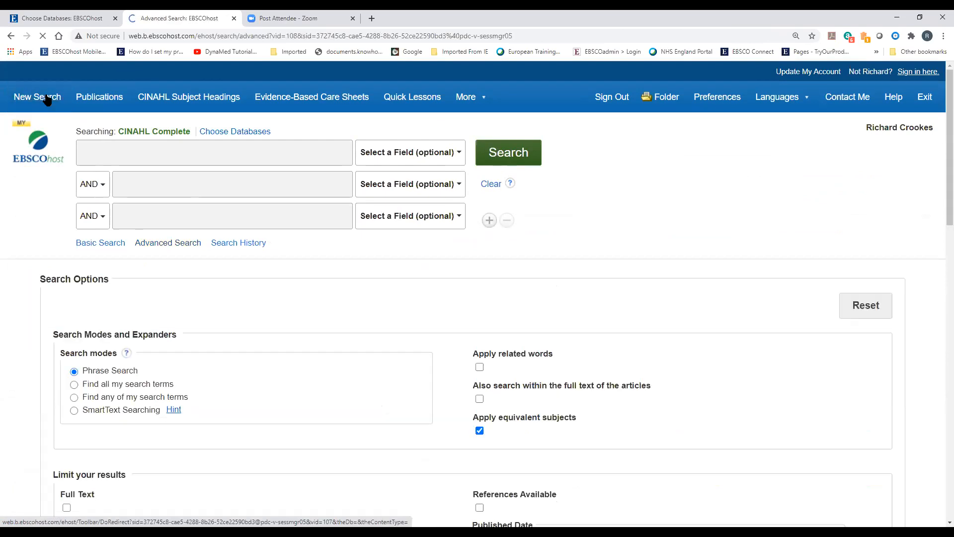
scroll(297, 418, "down", 3)
scroll(269, 360, "down", 5)
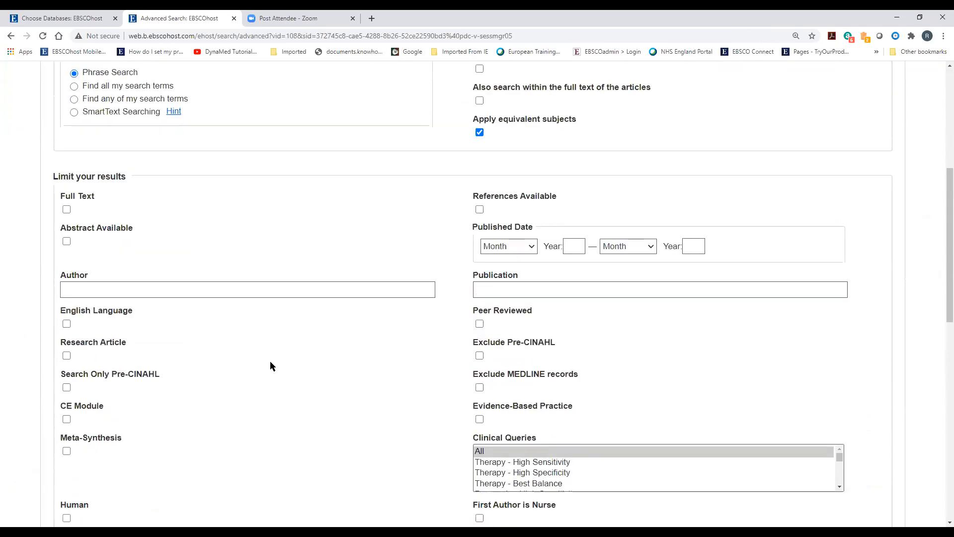
scroll(271, 375, "down", 6)
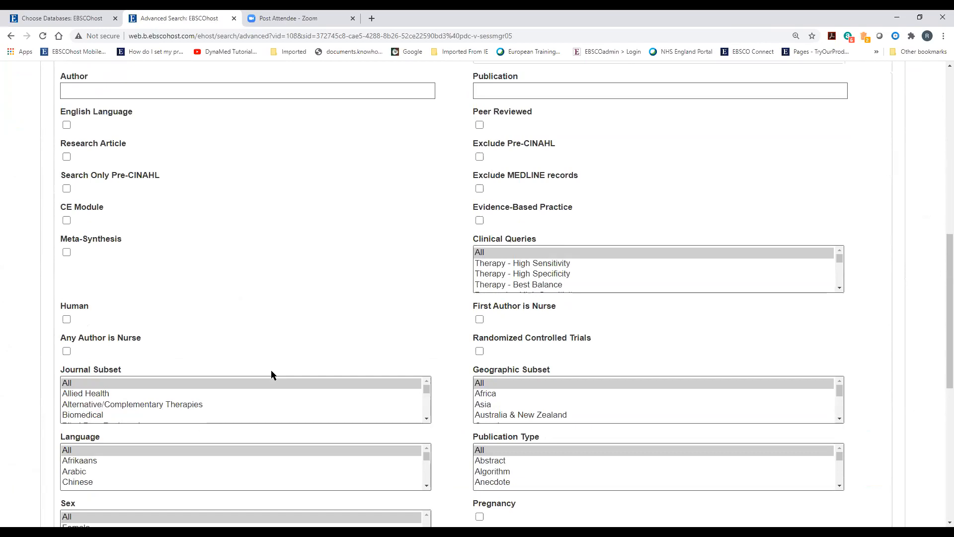
scroll(272, 375, "down", 2)
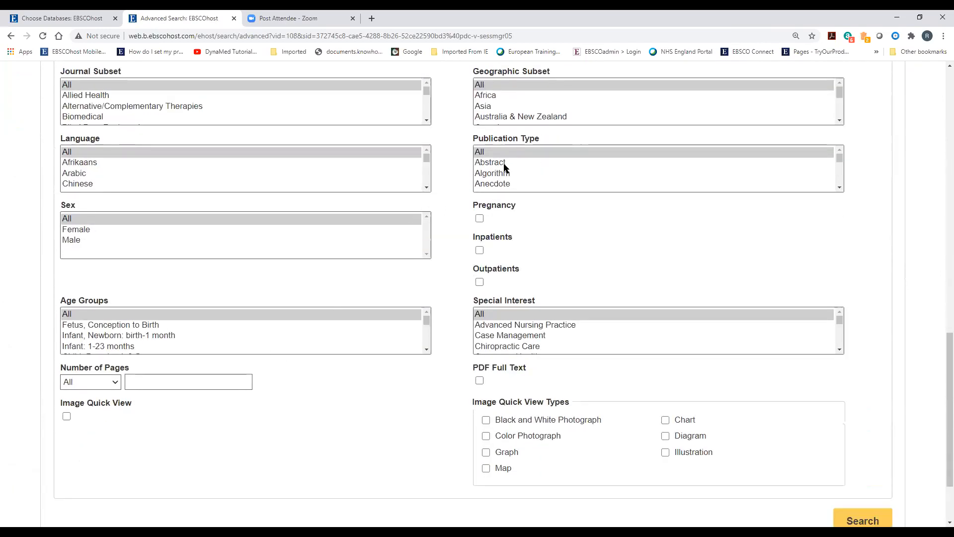
Scroll through the entire Publication Type limiter list
left_click(840, 188)
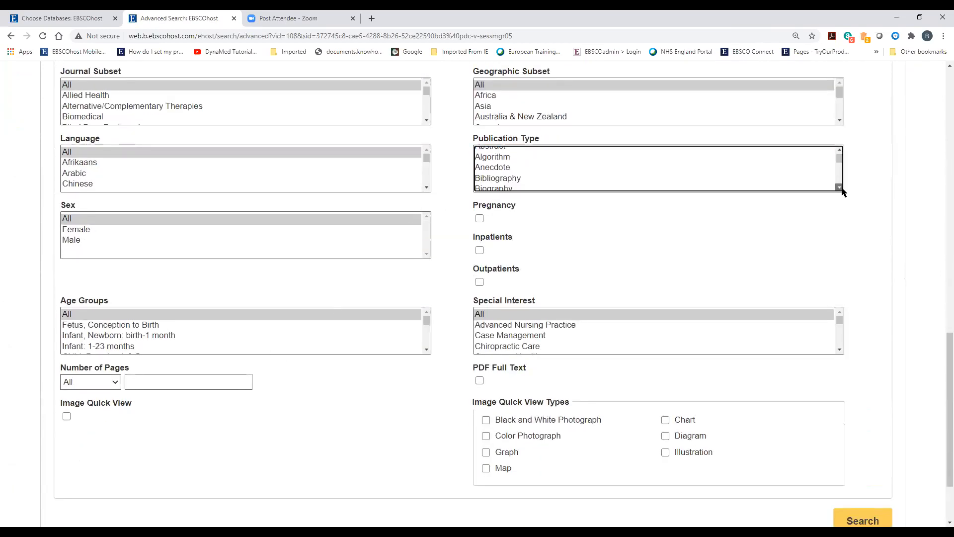
left_click(840, 188)
left_click(839, 188)
left_click(839, 187)
left_click(839, 188)
left_click(839, 187)
left_click(840, 188)
left_click(840, 188)
left_click(840, 188)
left_click(840, 188)
left_click(840, 188)
left_click(840, 187)
left_click(840, 187)
left_click(840, 188)
left_click(840, 188)
left_click(840, 188)
left_click(840, 188)
left_click(840, 188)
left_click(840, 188)
left_click(840, 188)
left_click(840, 188)
left_click(840, 187)
left_click(839, 188)
left_click(840, 188)
left_click(839, 188)
left_click(840, 188)
left_click(840, 188)
left_click(839, 188)
left_click(840, 188)
left_click(840, 188)
left_click(840, 188)
left_click(840, 188)
left_click(840, 187)
left_click(840, 188)
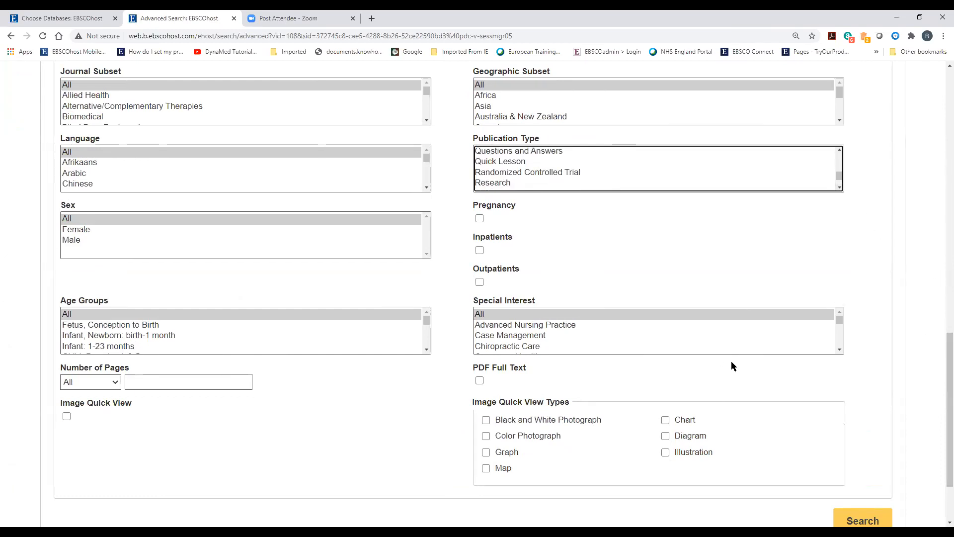
Scroll through the Special Interest categories list
left_click(838, 341)
left_click(838, 341)
left_click(838, 341)
left_click(838, 341)
left_click(838, 341)
left_click(838, 341)
left_click(838, 341)
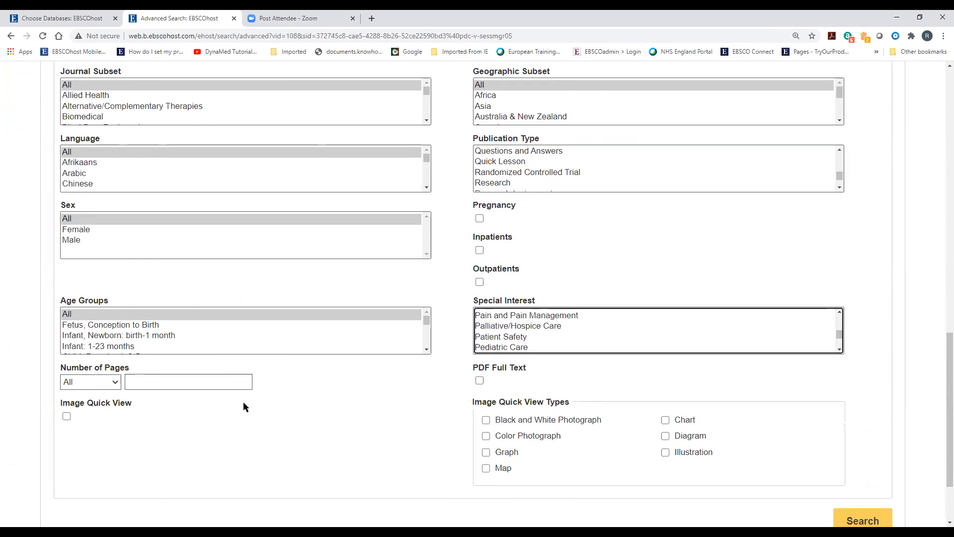
scroll(243, 402, "up", 15)
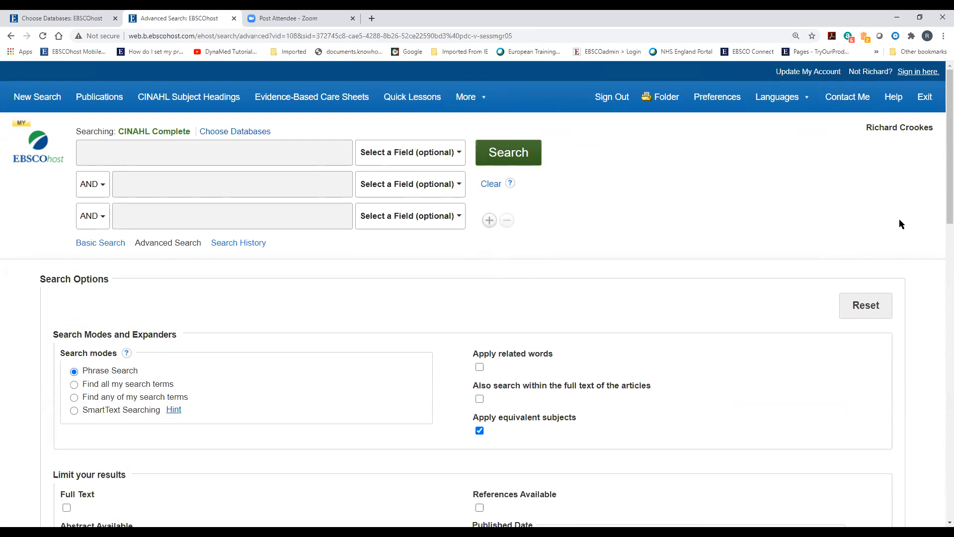
Locate Qualitative - Best Balance in the Clinical Queries limiter list
scroll(356, 288, "down", 1)
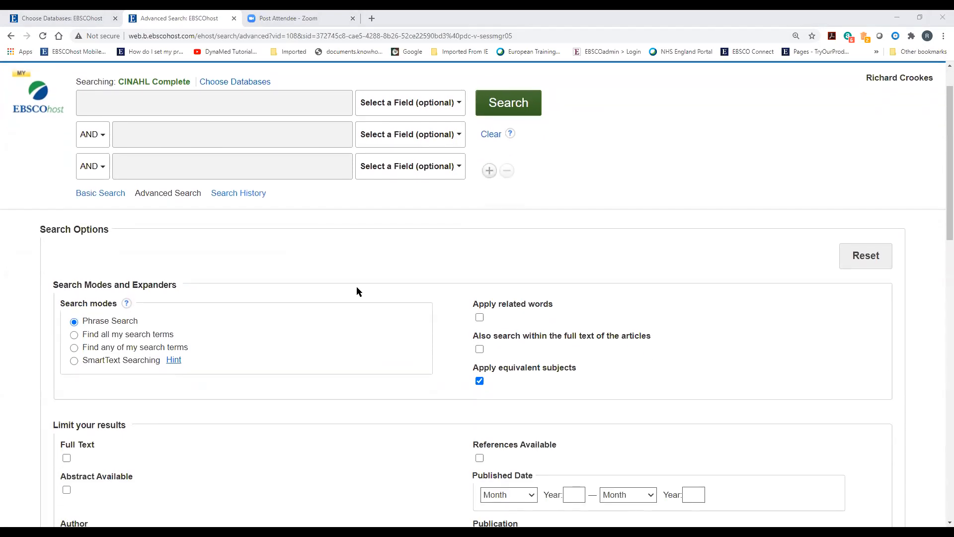
scroll(400, 321, "up", 1)
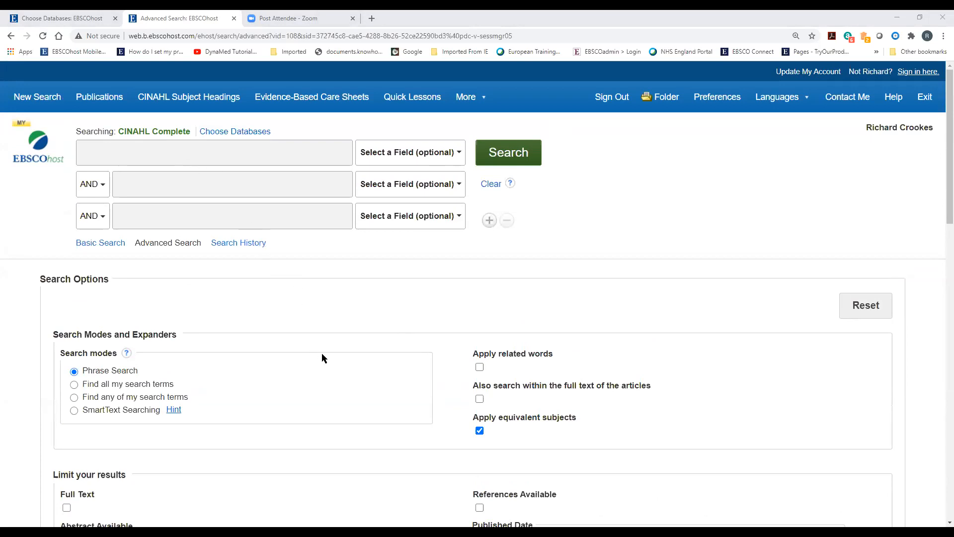
scroll(270, 297, "down", 10)
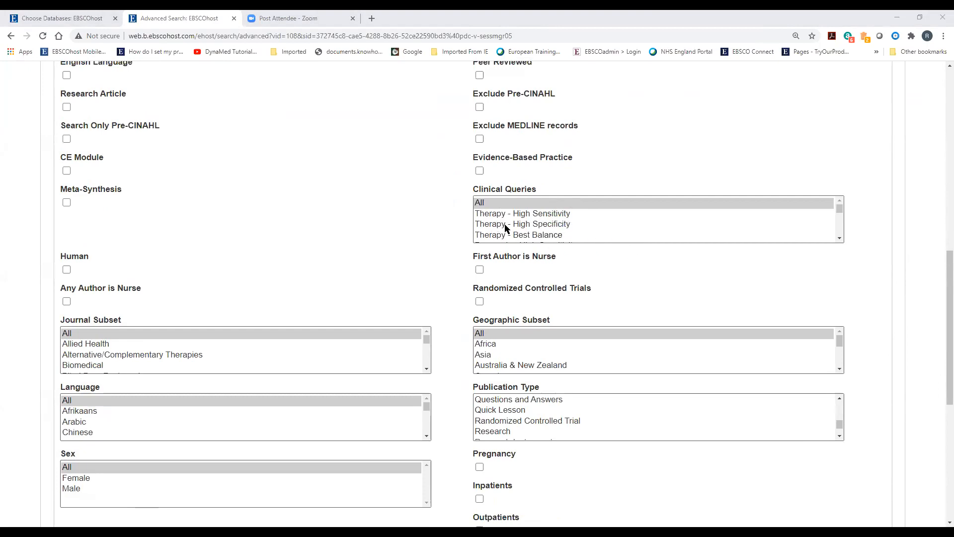
left_click(840, 239)
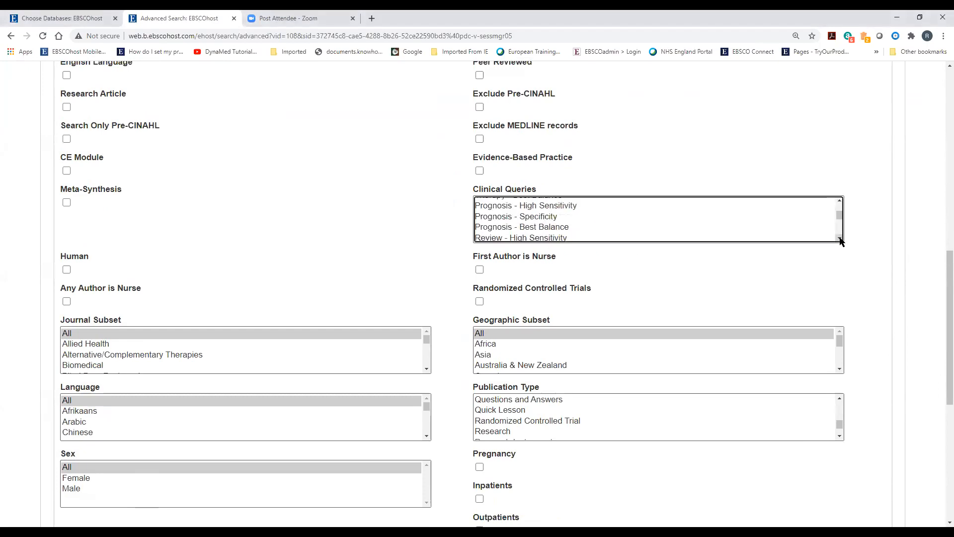
scroll(840, 240, "down", 5)
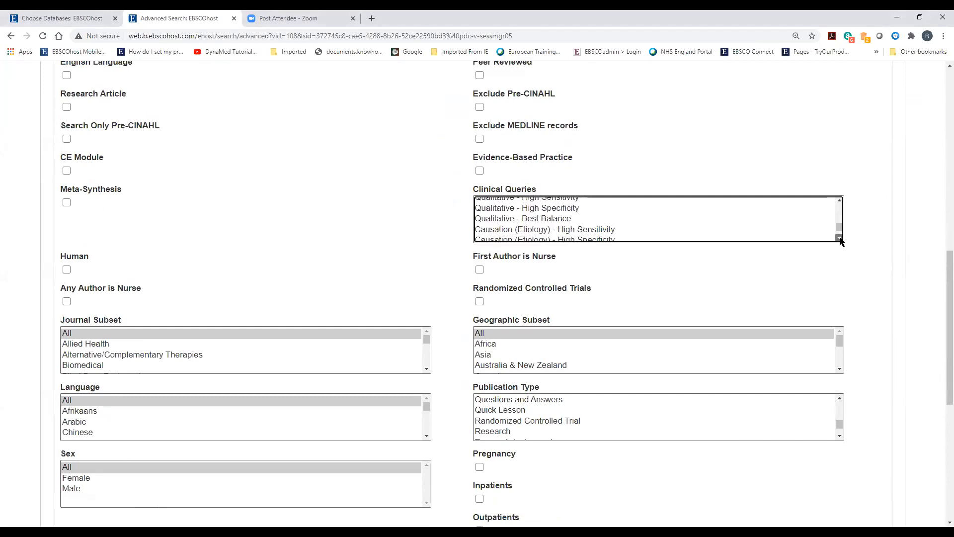
Return to the Search History listing S1, S2 and S3
scroll(839, 232, "up", 5)
scroll(318, 305, "up", 3)
scroll(320, 310, "up", 7)
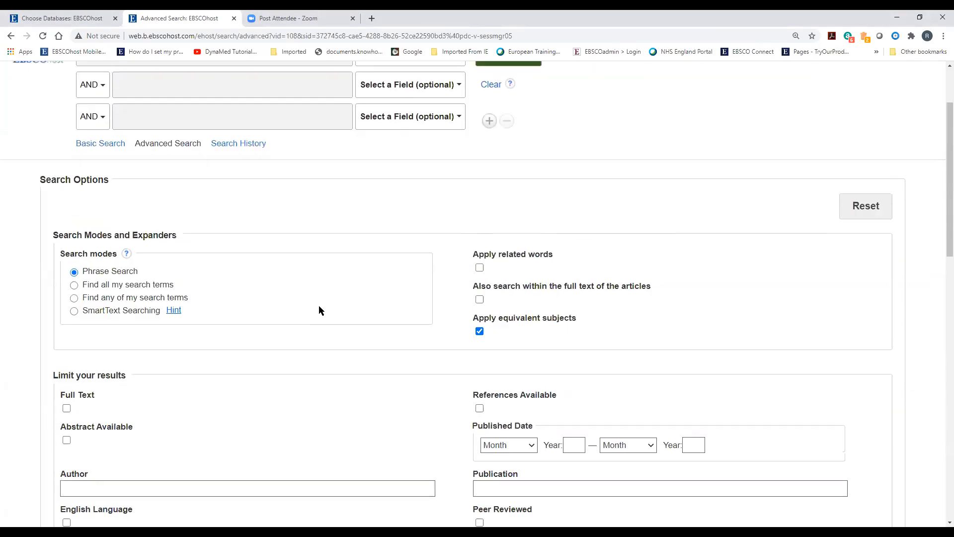
left_click(242, 244)
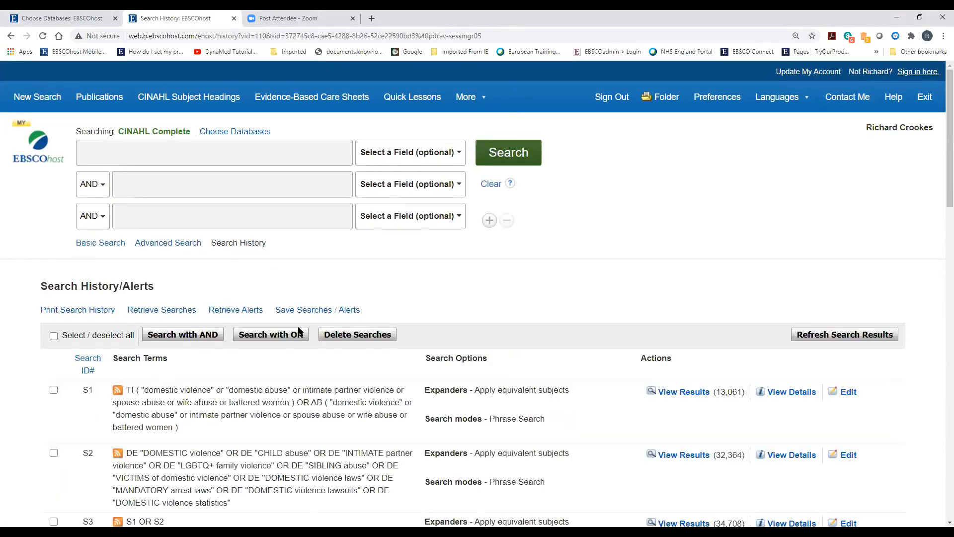
Combine searches S16 and S17 with AND, giving 2,231 results
scroll(298, 328, "down", 3)
scroll(297, 329, "down", 15)
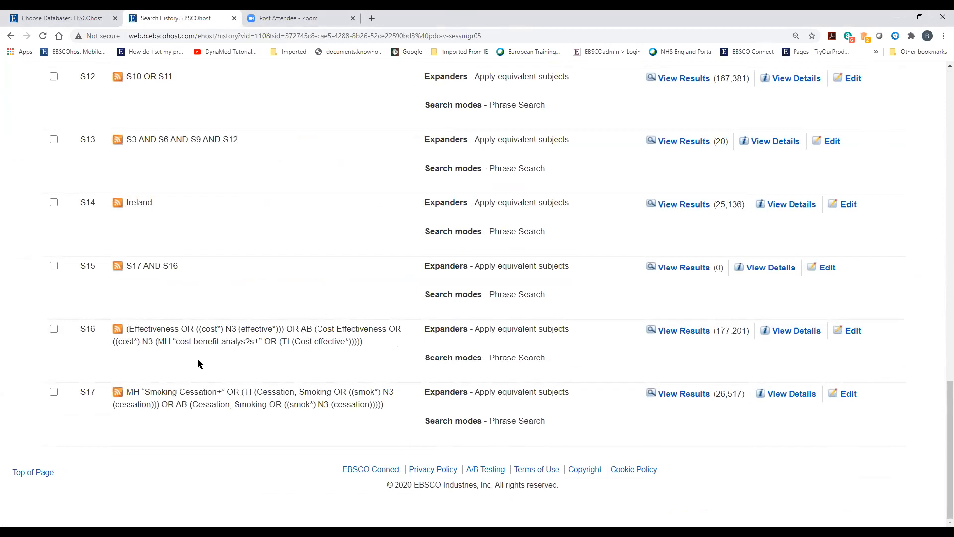
left_click(54, 328)
left_click(53, 391)
scroll(161, 380, "up", 3)
scroll(161, 380, "up", 15)
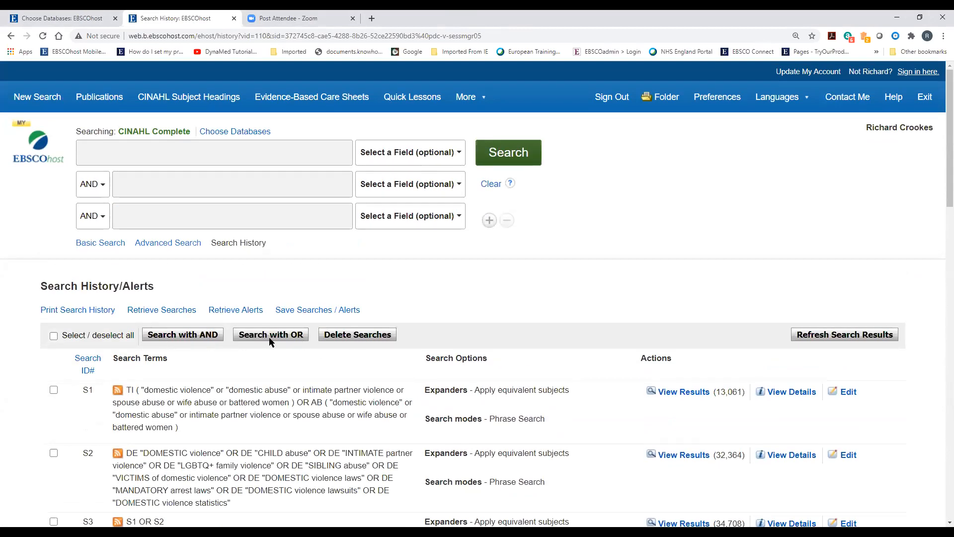
left_click(199, 340)
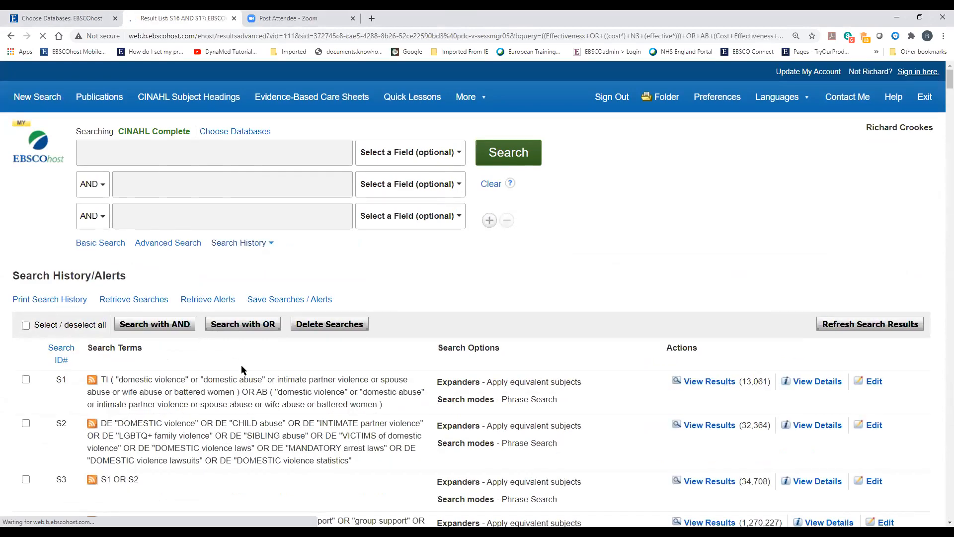
Bring up Search Options via Show More under the Publication Date slider
scroll(244, 377, "down", 15)
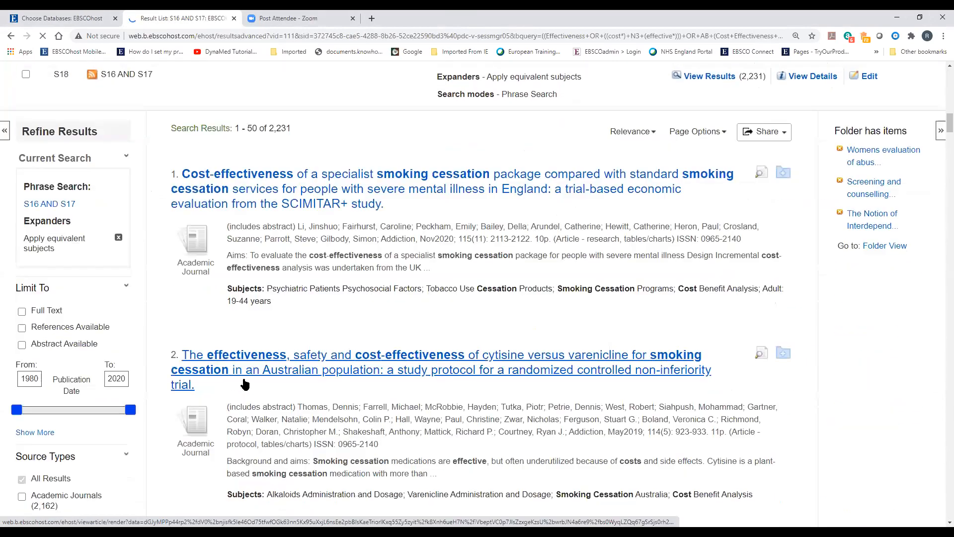
scroll(230, 376, "up", 2)
scroll(230, 376, "up", 1)
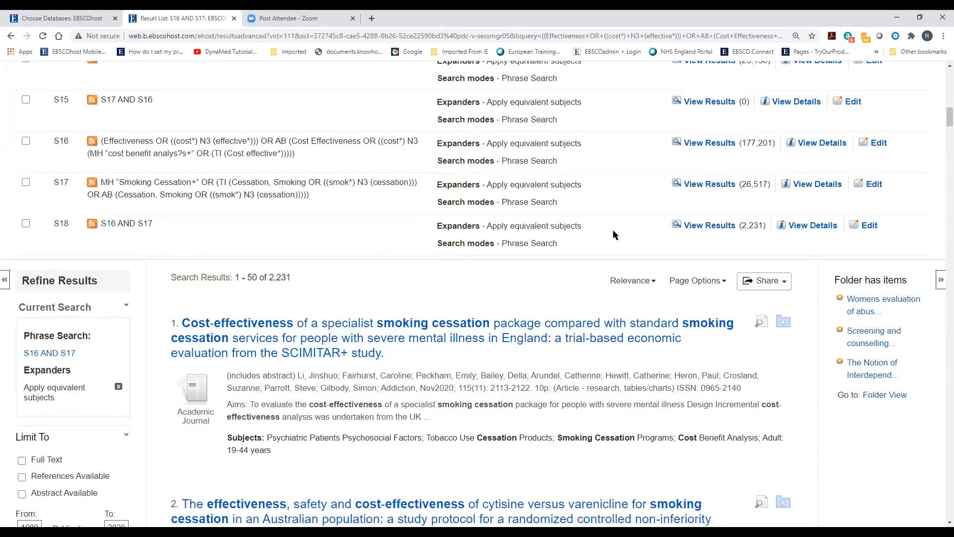
scroll(334, 404, "down", 3)
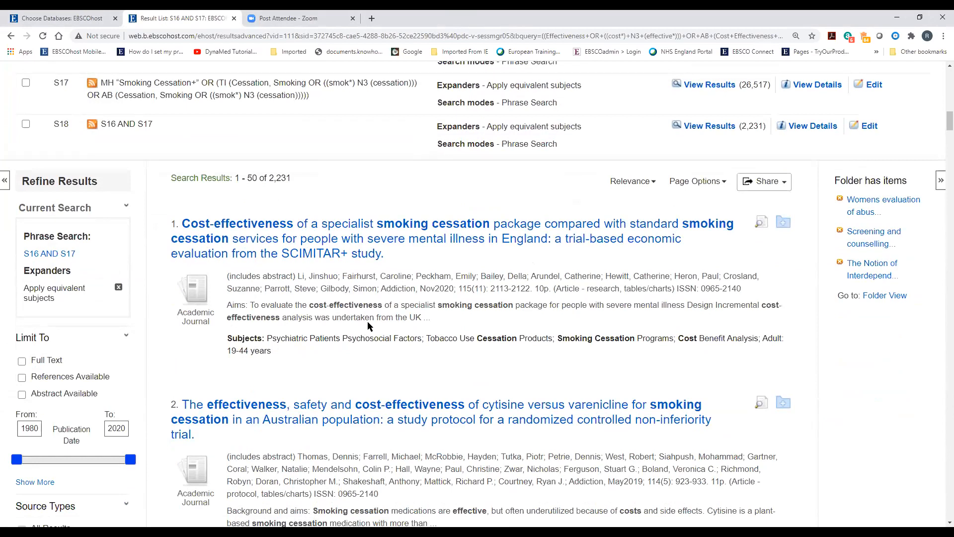
scroll(367, 325, "down", 2)
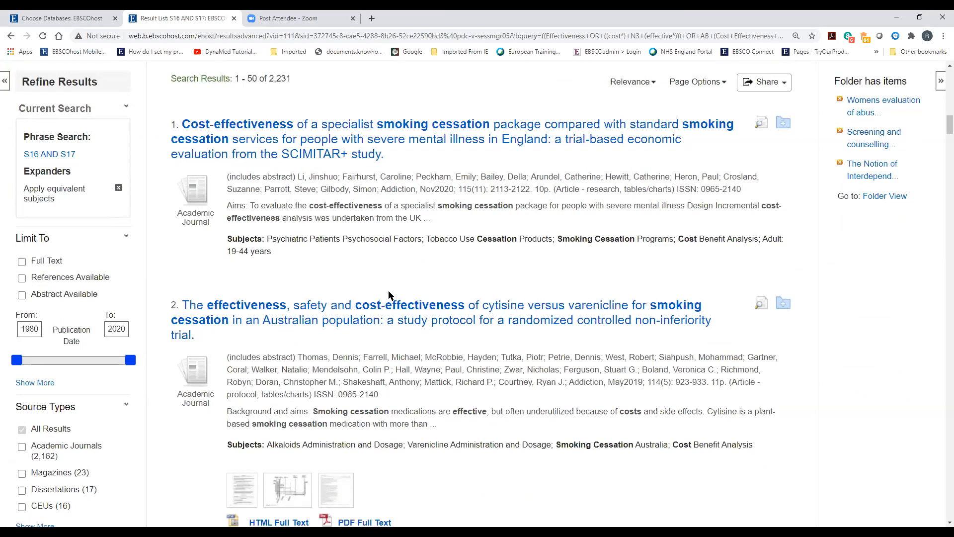
scroll(387, 295, "down", 2)
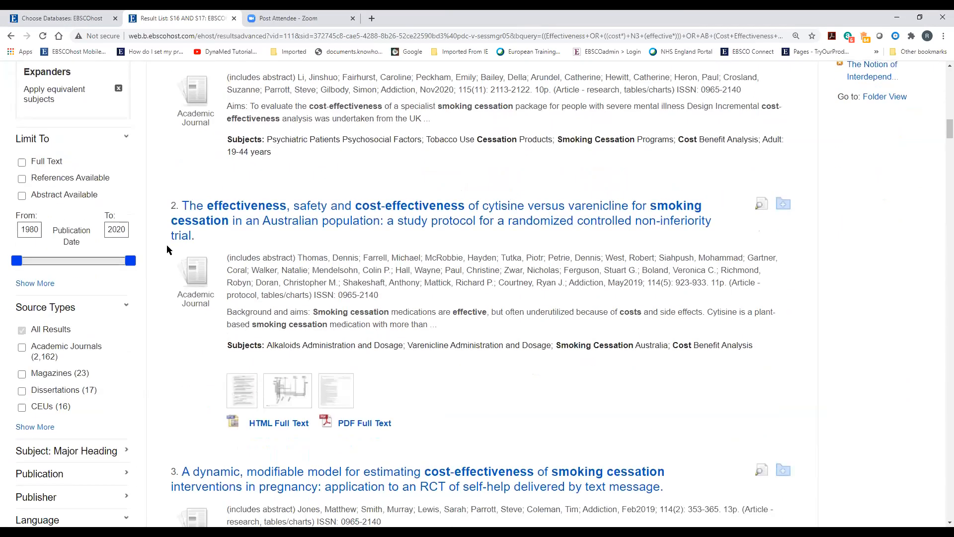
left_click(34, 283)
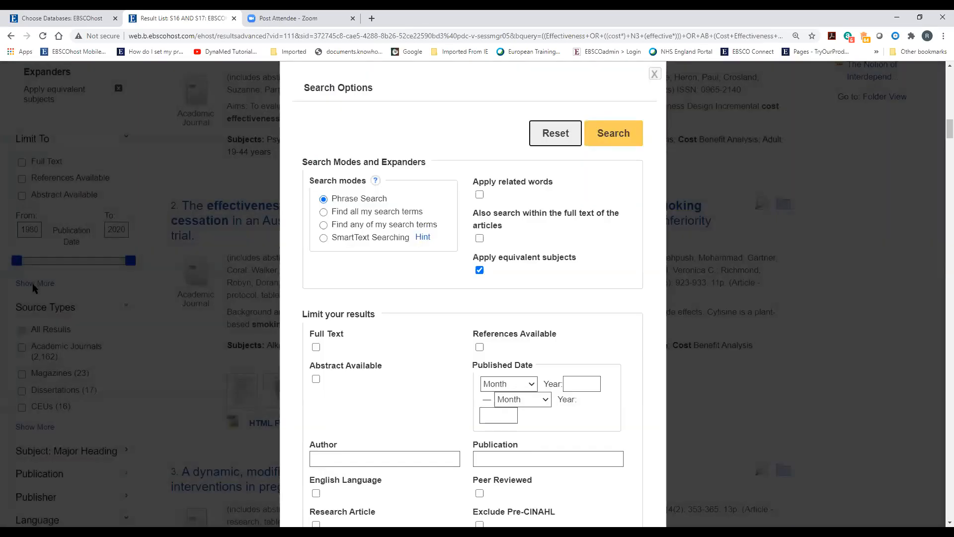
Apply the Clinical Queries limiter Qualitative - Best Balance and rerun the search, giving 126 results as S19
scroll(392, 298, "down", 8)
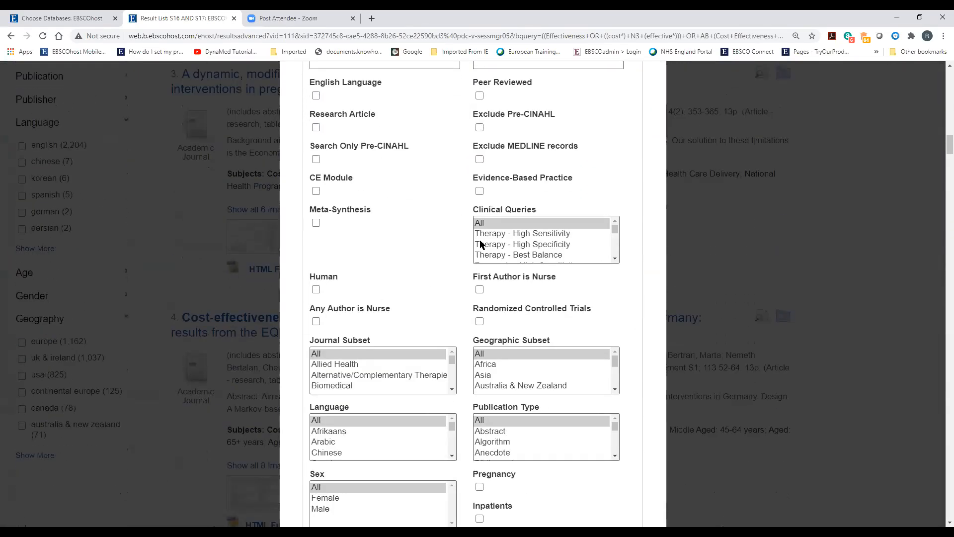
left_click(615, 259)
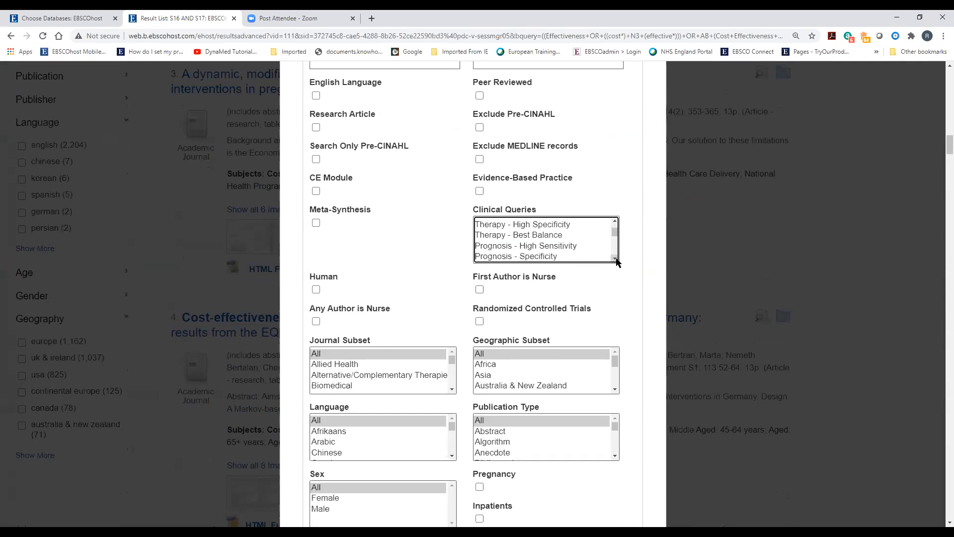
left_click_drag(615, 259, 615, 259)
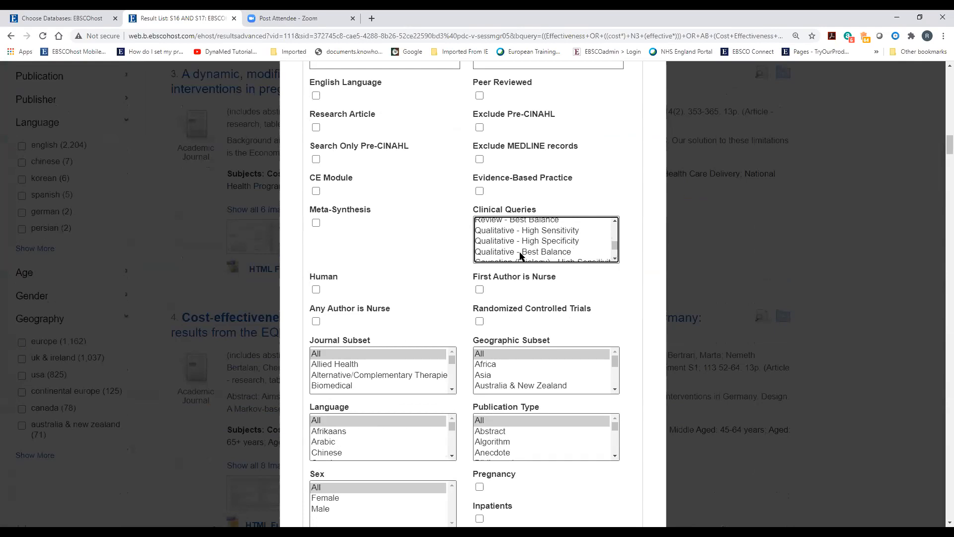
left_click(497, 253)
left_click_drag(616, 259, 616, 259)
scroll(658, 460, "down", 7)
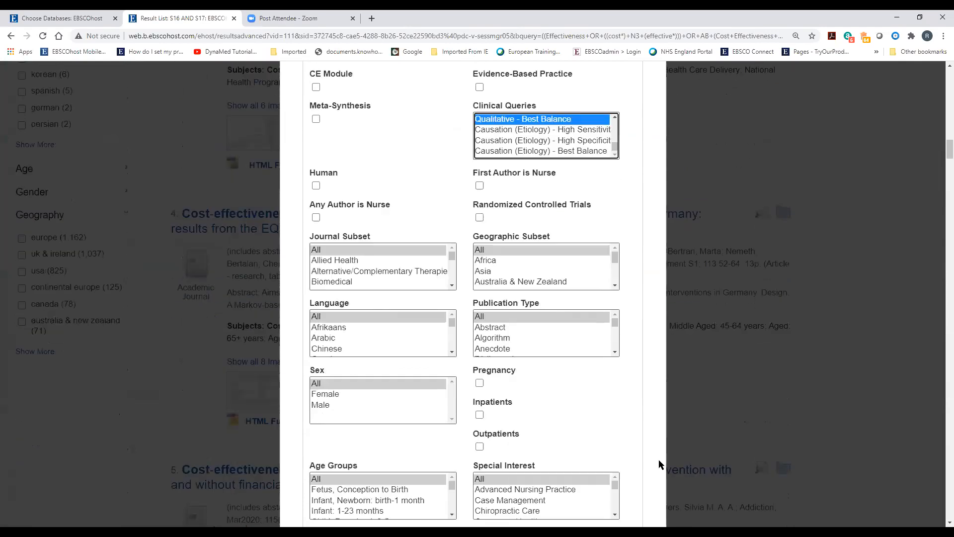
scroll(664, 455, "down", 4)
left_click(614, 272)
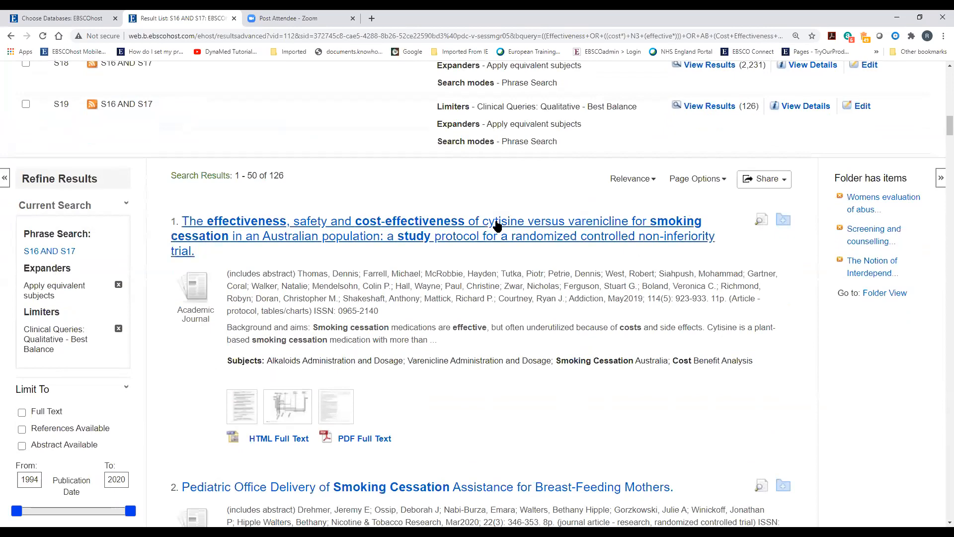
Review the 126 results and highlight the S19 Qualitative - Best Balance limiter line
scroll(146, 331, "down", 4)
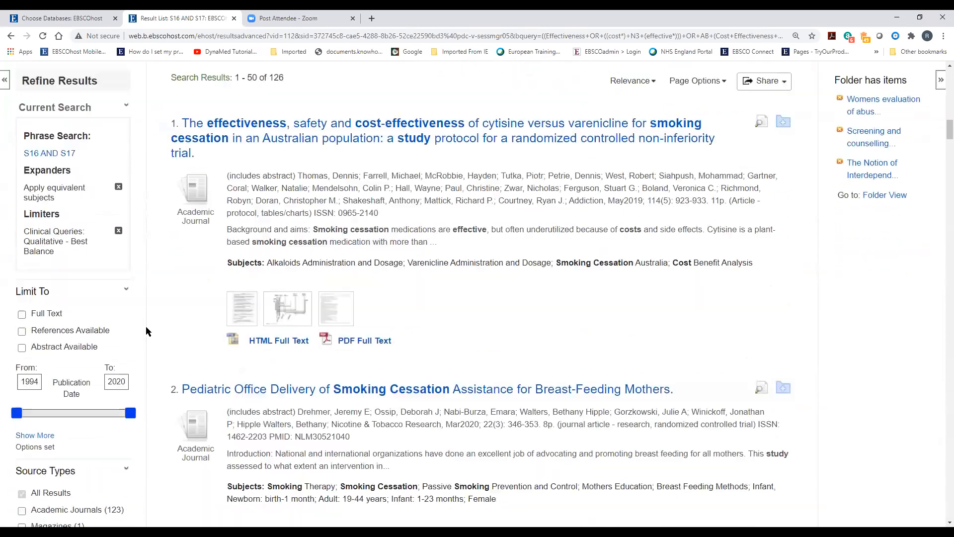
scroll(146, 330, "down", 2)
scroll(146, 331, "down", 9)
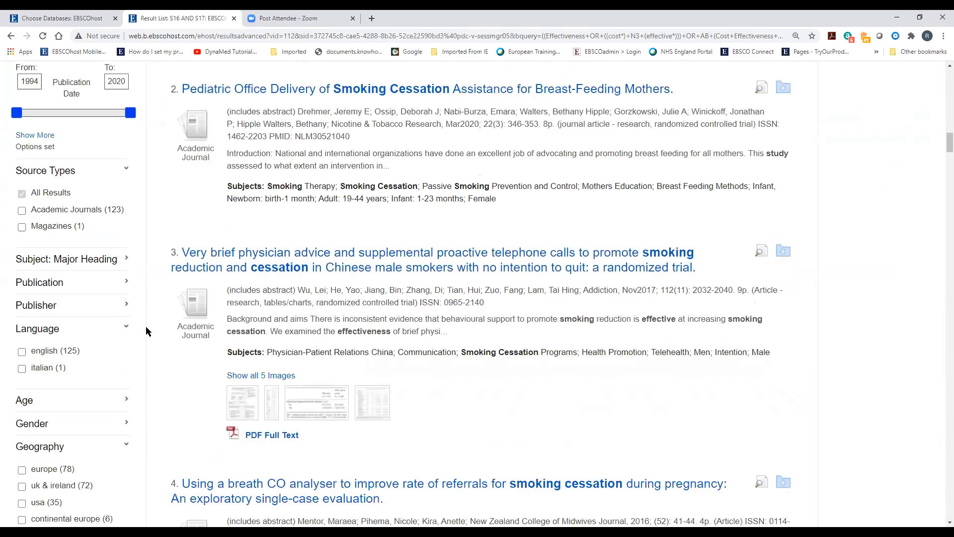
scroll(146, 331, "up", 6)
scroll(146, 331, "up", 10)
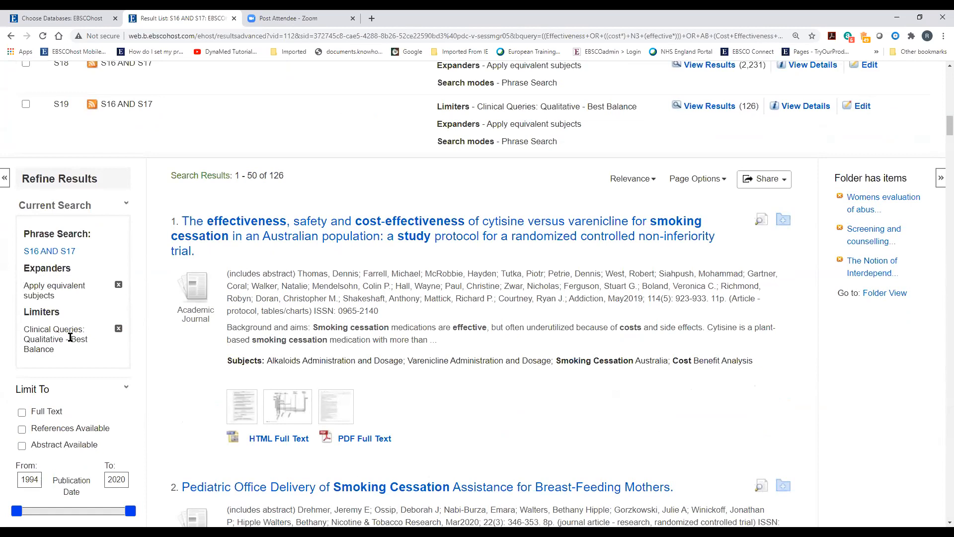
scroll(151, 337, "up", 3)
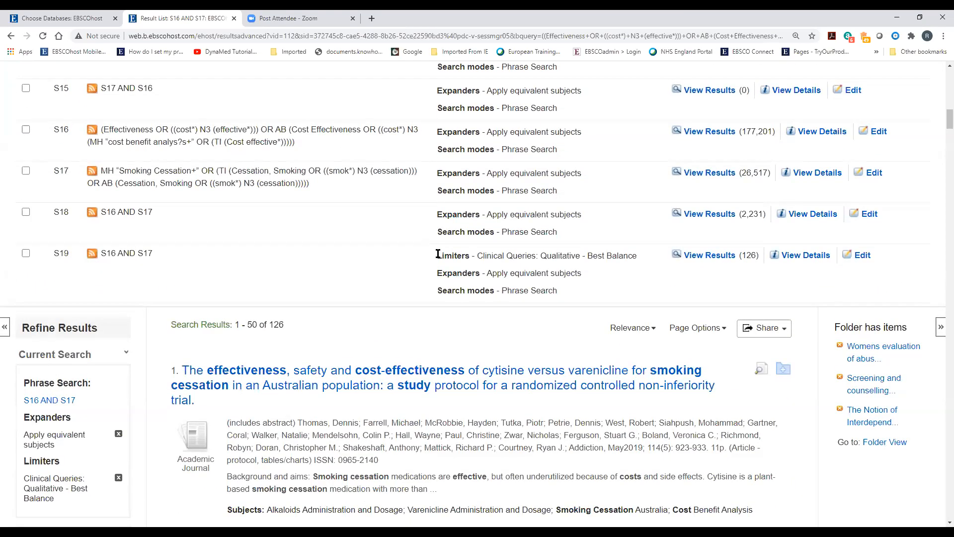
left_click_drag(436, 255, 641, 258)
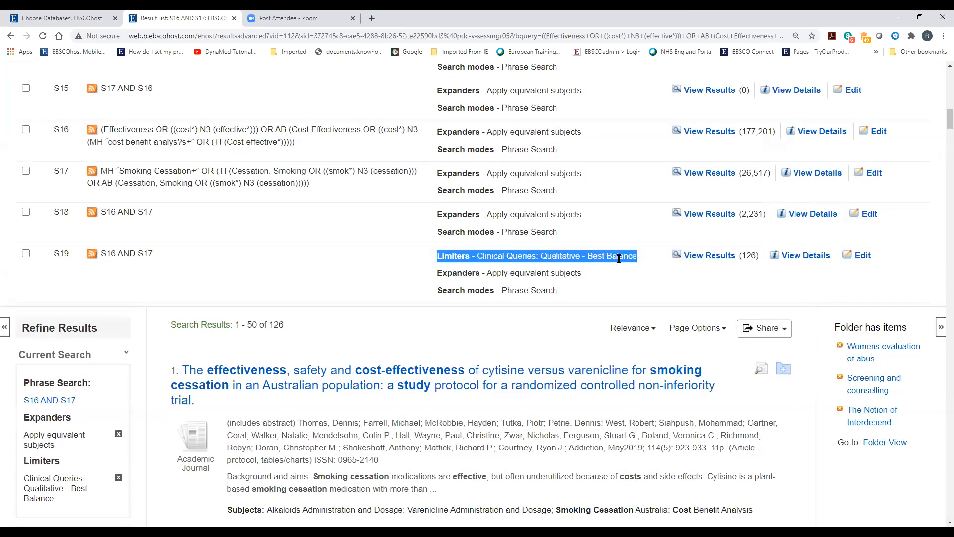
left_click(558, 254)
left_click_drag(436, 256, 644, 263)
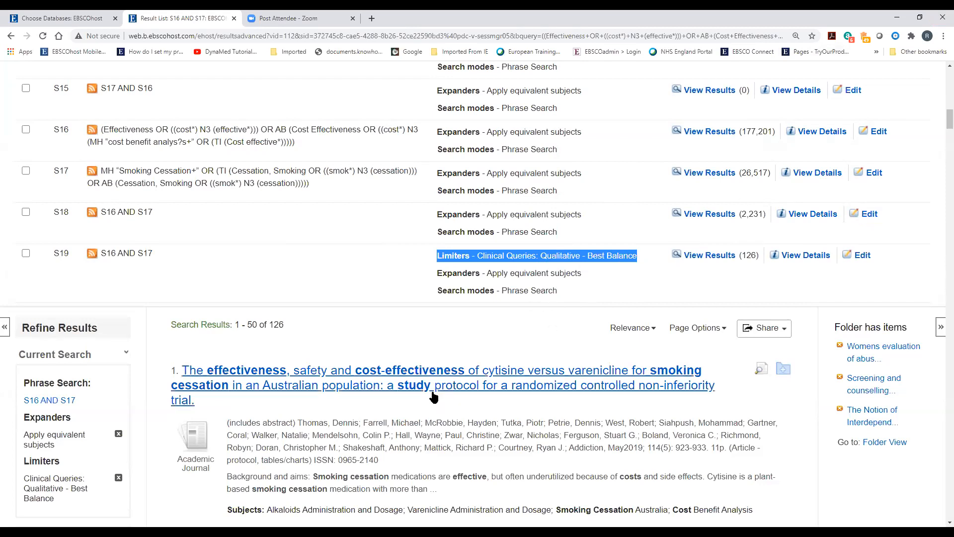
Open the EBSCO Connect support site from the page footer in a new tab
left_click(911, 232)
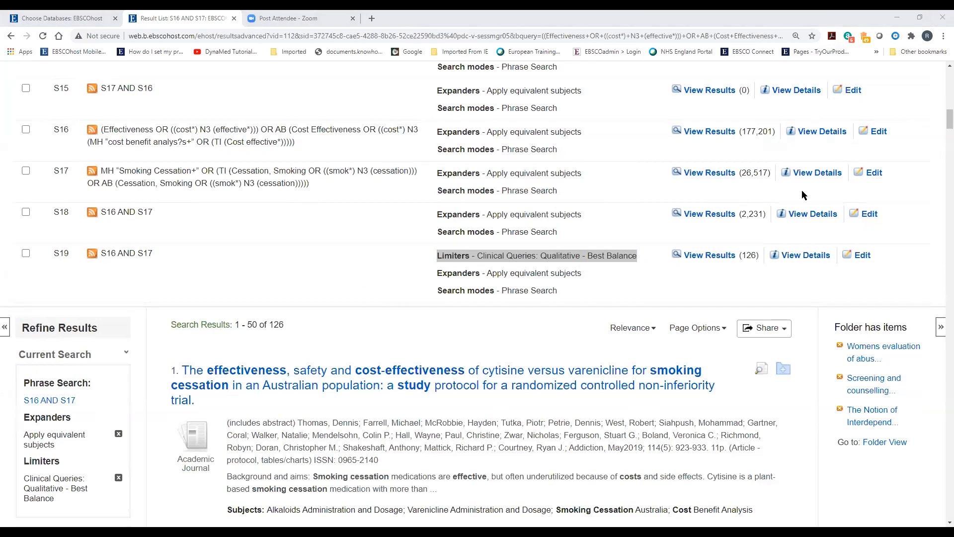
scroll(431, 329, "down", 7)
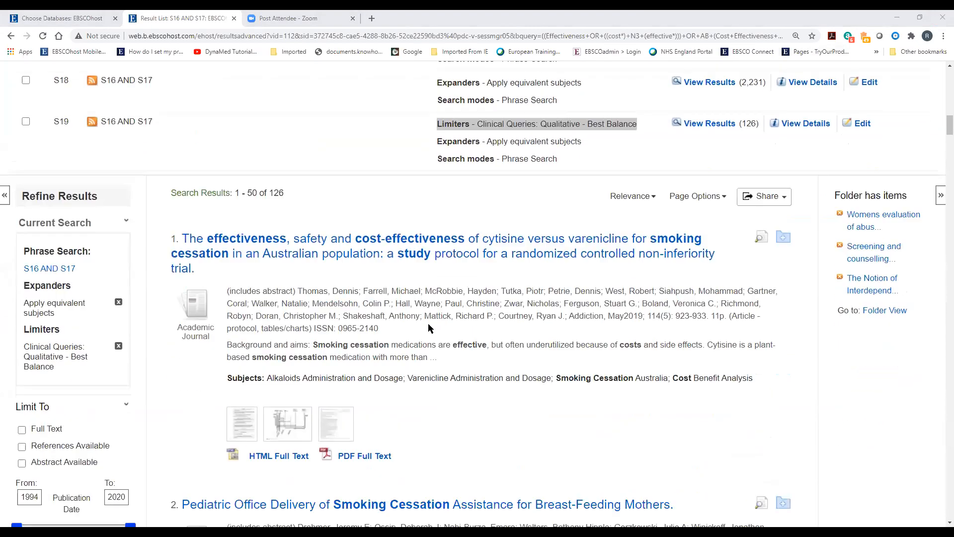
scroll(430, 329, "down", 20)
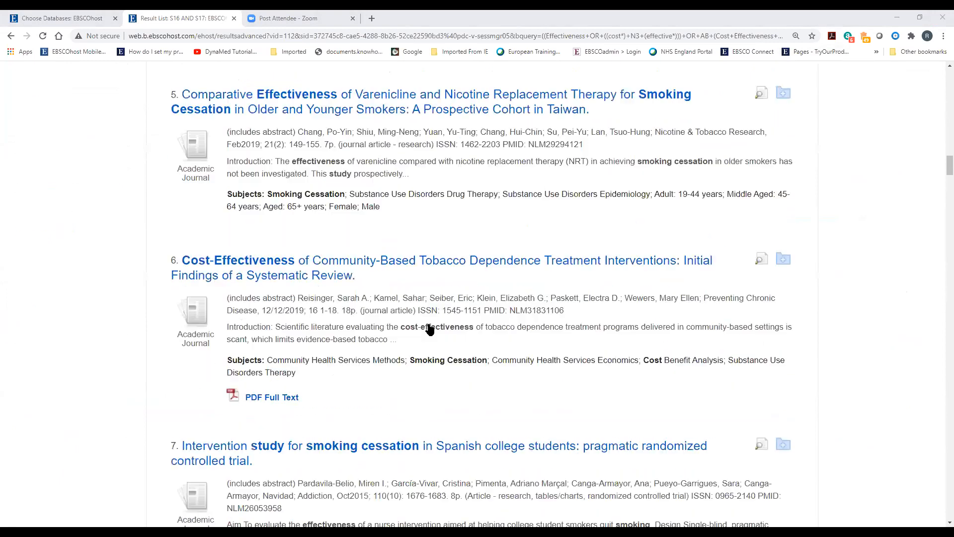
left_click_drag(939, 186, 940, 502)
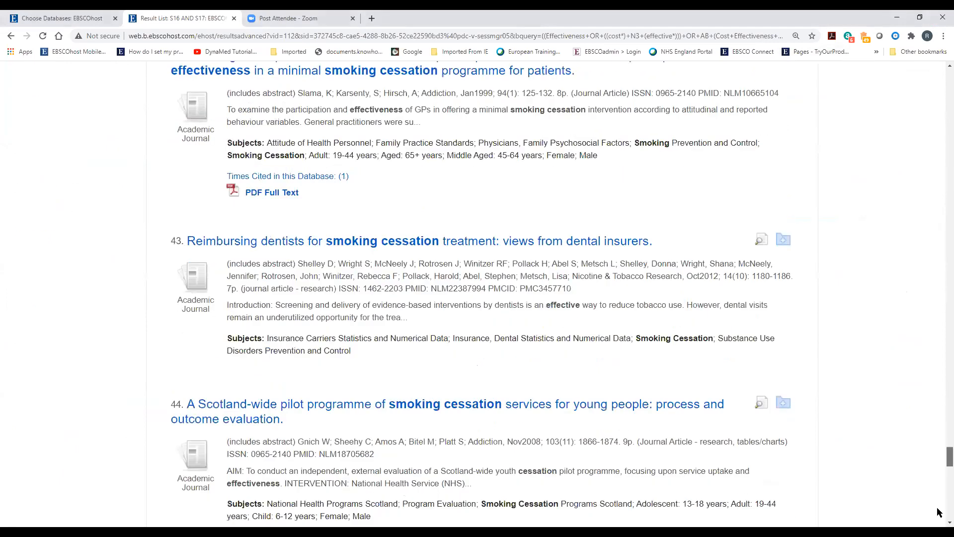
scroll(382, 457, "down", 5)
left_click(382, 469)
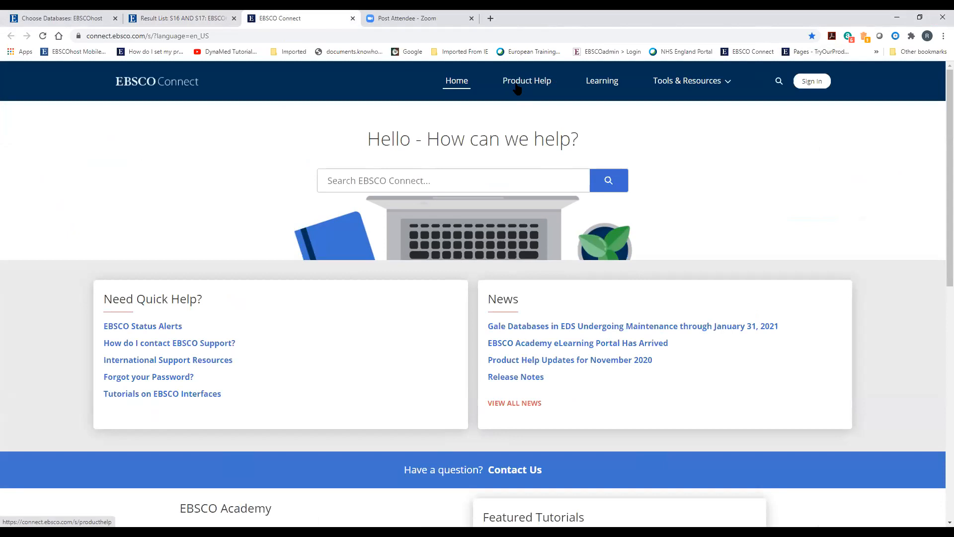
Open 'Tutorials on EBSCO Interfaces' and launch the 'Using EBSCOhost Search History' tutorial
left_click(120, 393)
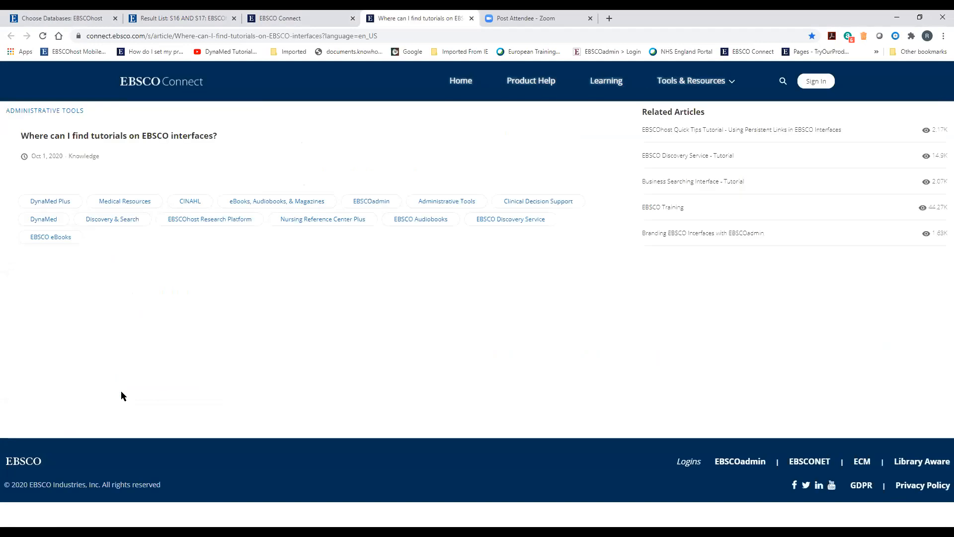
scroll(411, 298, "down", 3)
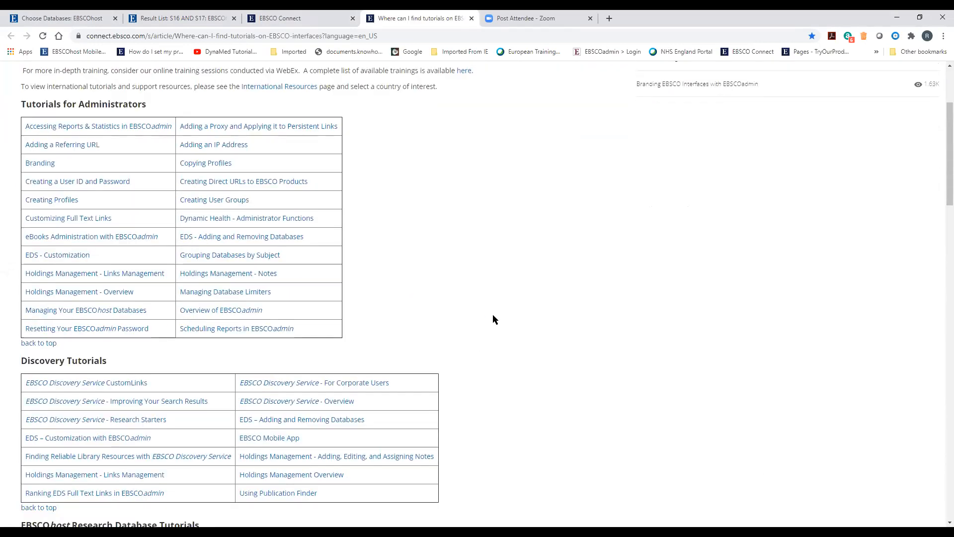
scroll(493, 315, "down", 6)
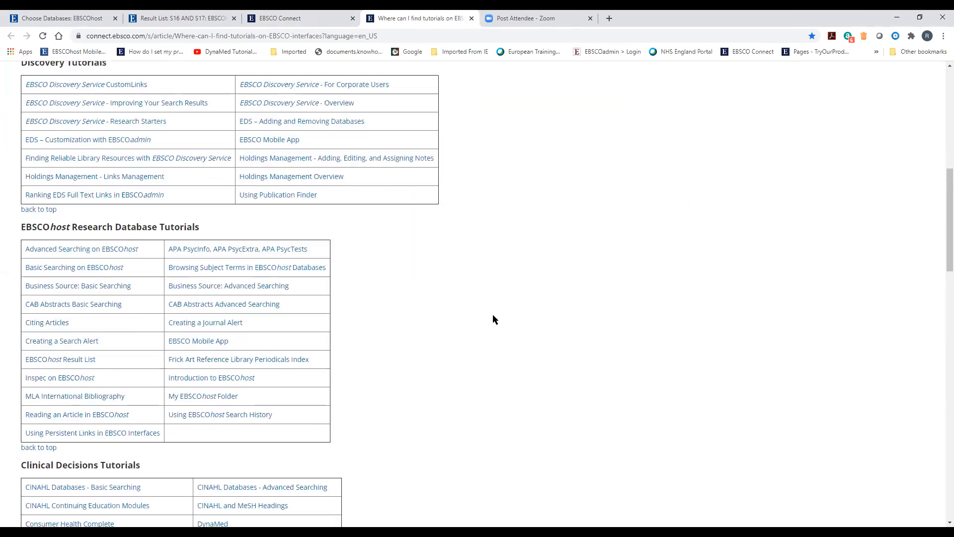
scroll(493, 315, "down", 1)
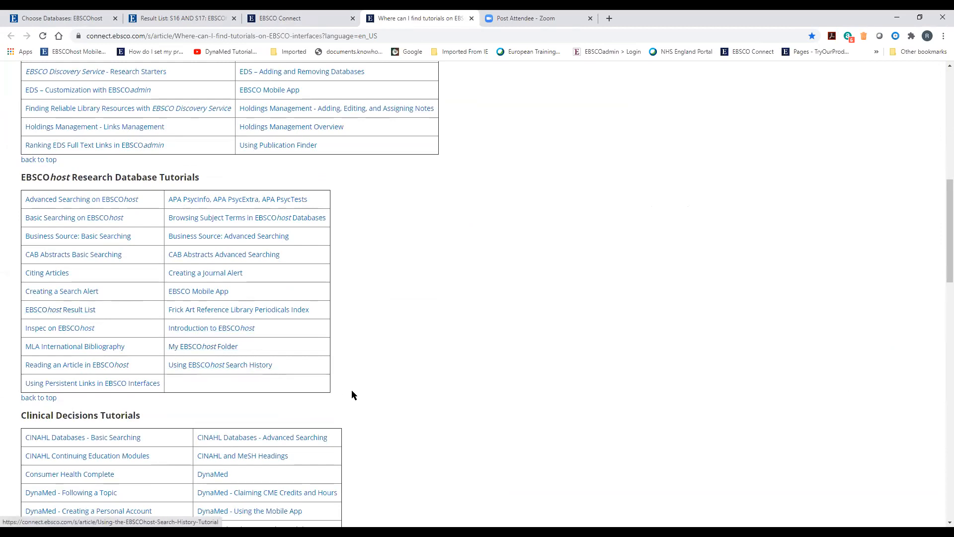
left_click(195, 363)
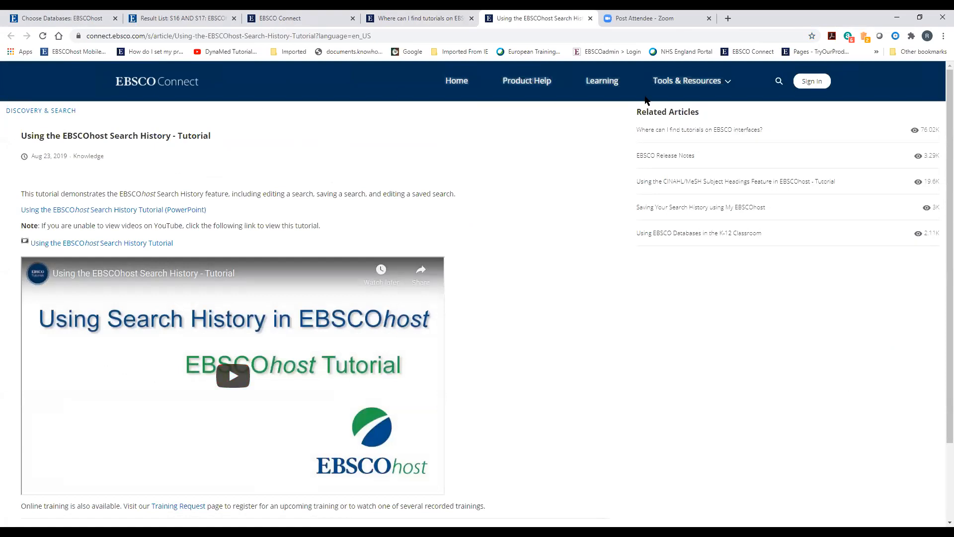
Open and skim the 'Saving Your Search History using My EBSCOhost' article
left_click(696, 209)
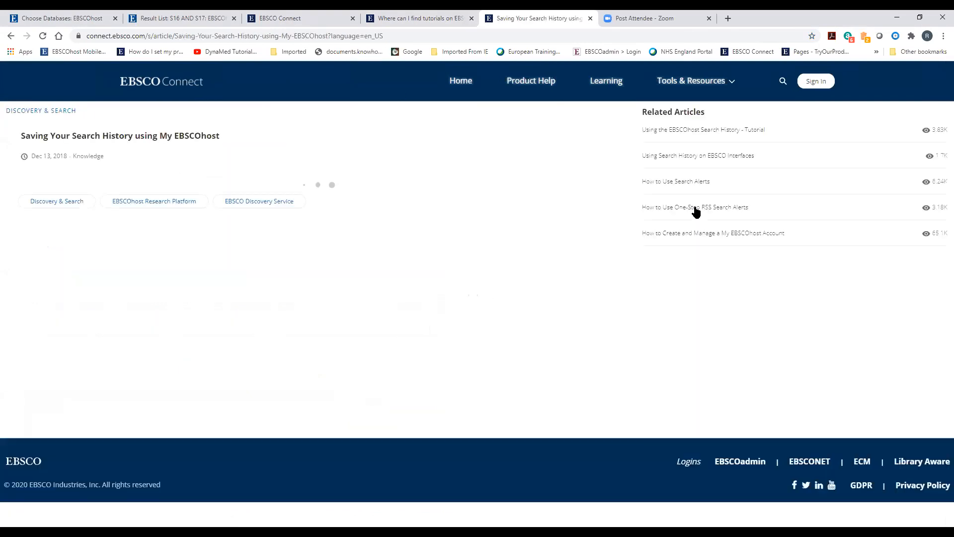
scroll(502, 283, "down", 5)
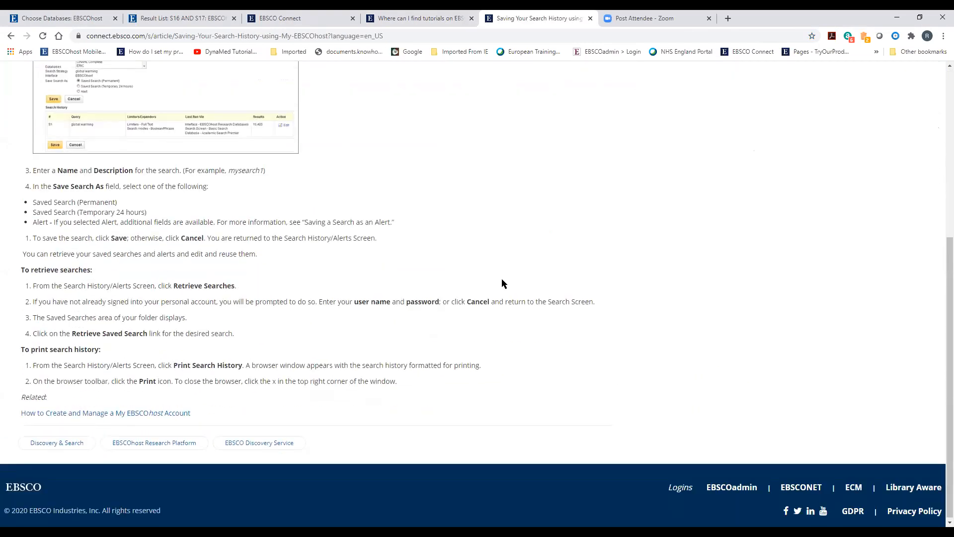
scroll(501, 283, "up", 6)
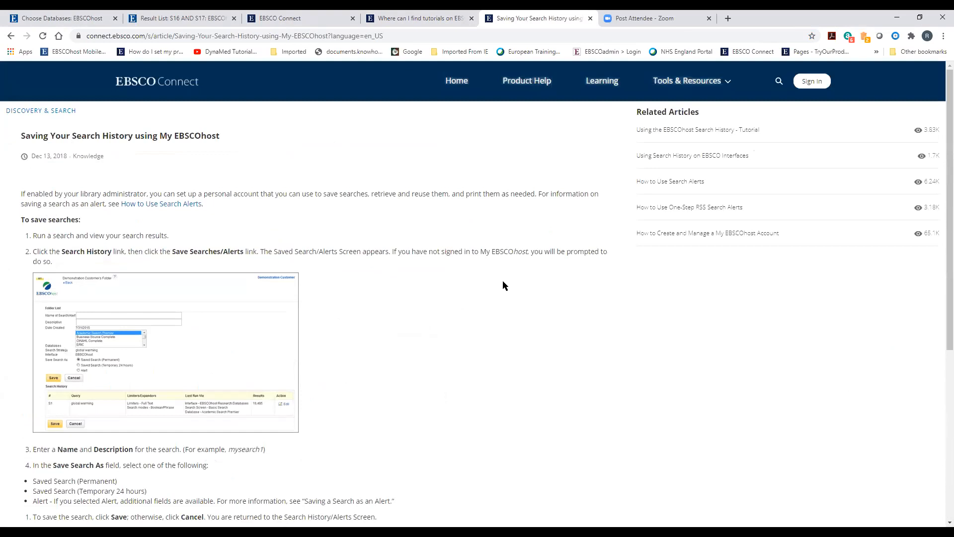
Return to the EBSCO Connect home page and look over it
left_click(455, 82)
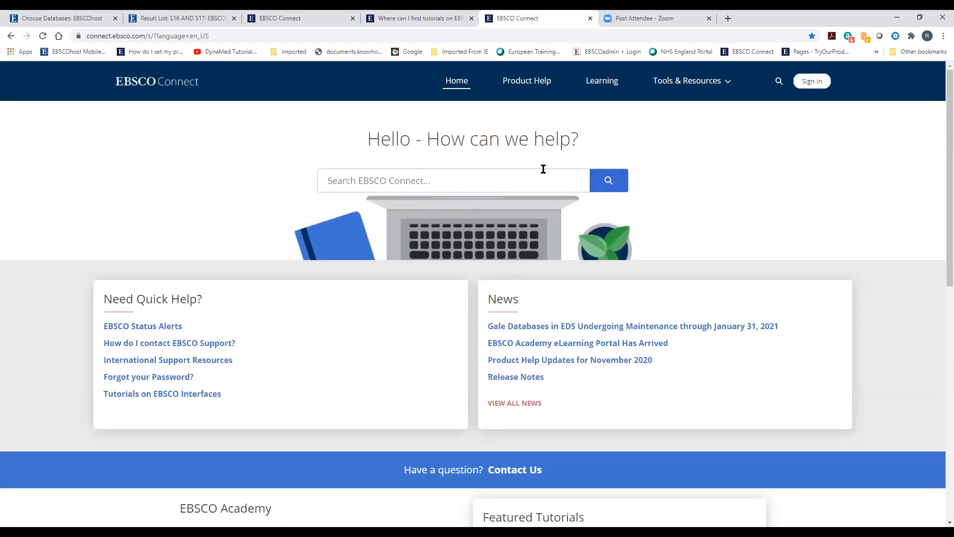
scroll(315, 266, "down", 2)
scroll(315, 266, "up", 2)
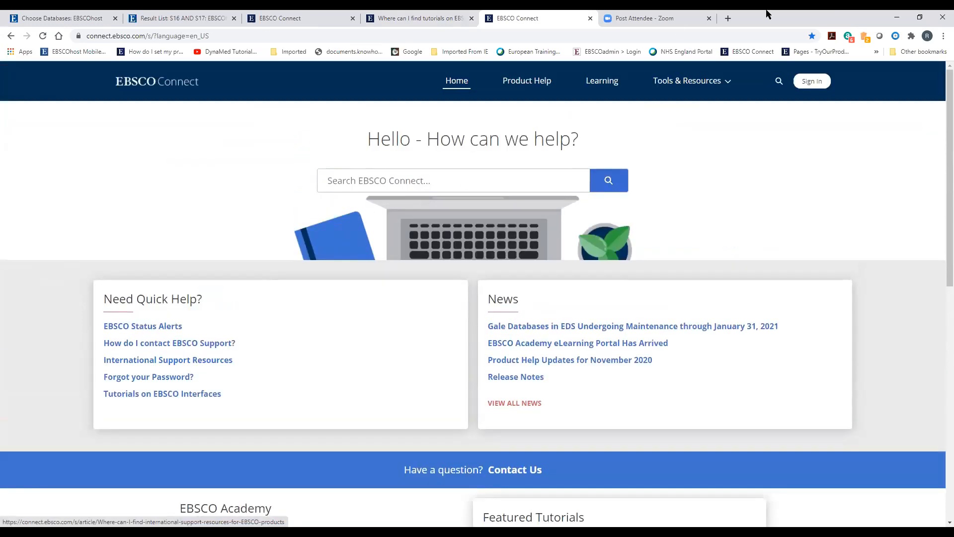